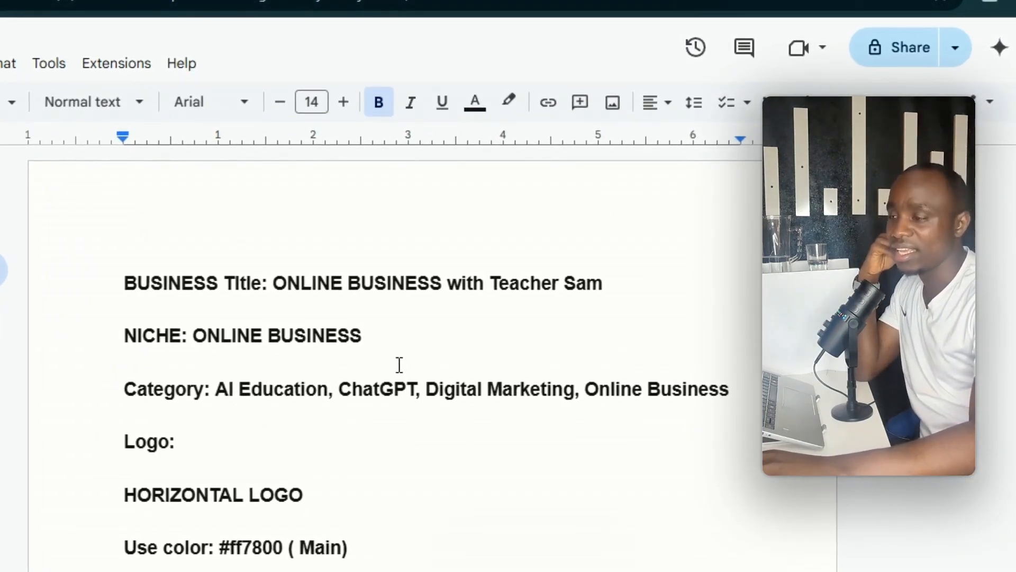
- Review the niche and category entries of the business brief in the Posts document
left_click_drag(389, 338, 217, 343)
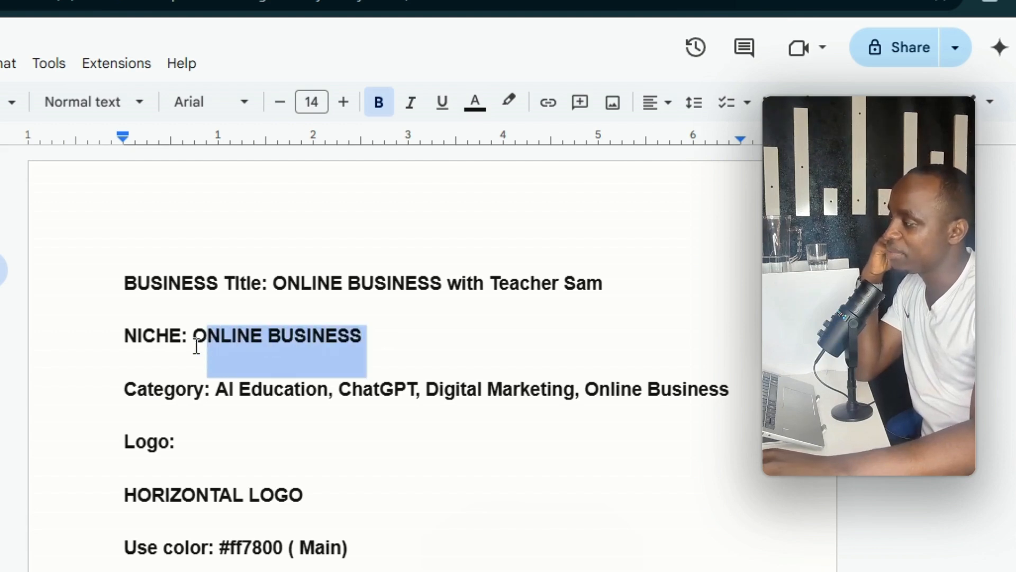
left_click(188, 339)
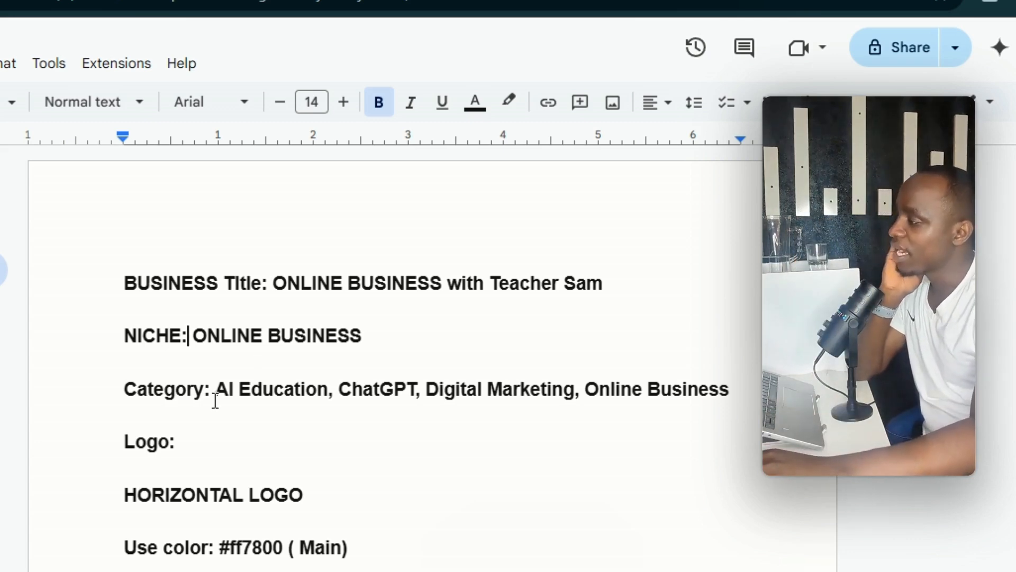
left_click_drag(217, 389, 576, 394)
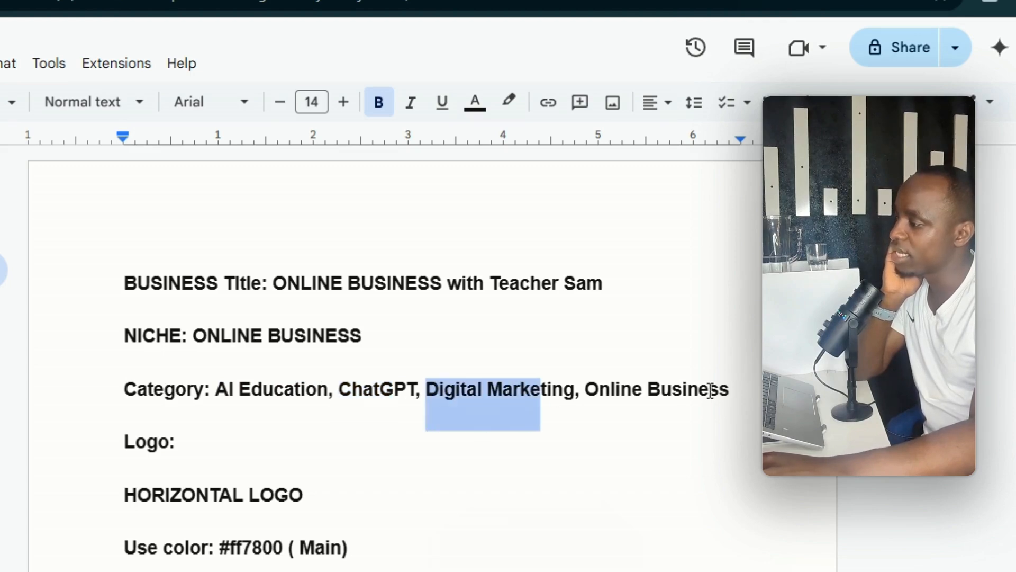
left_click_drag(735, 390, 216, 390)
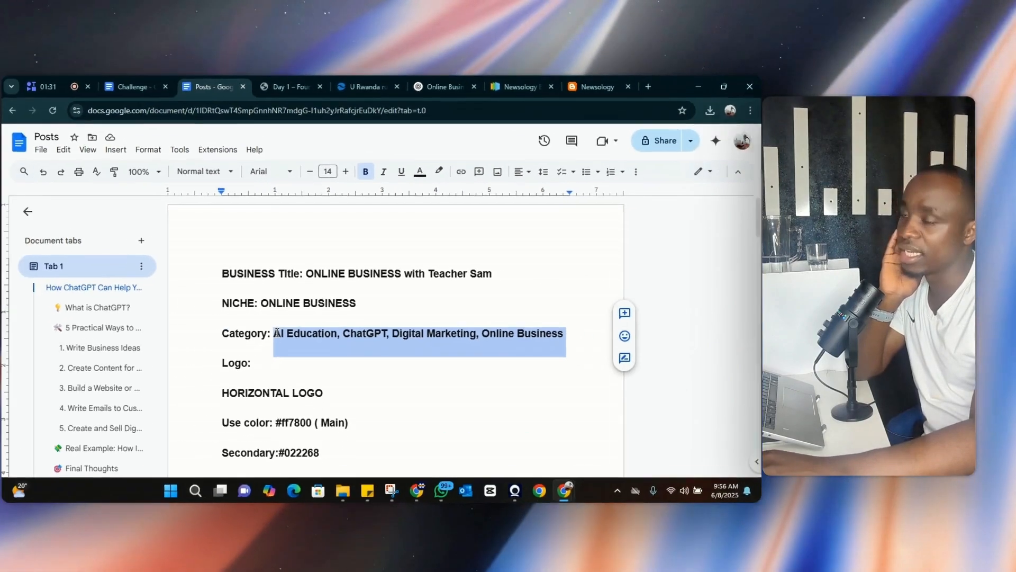
scroll(278, 334, "down", 1)
left_click(264, 312)
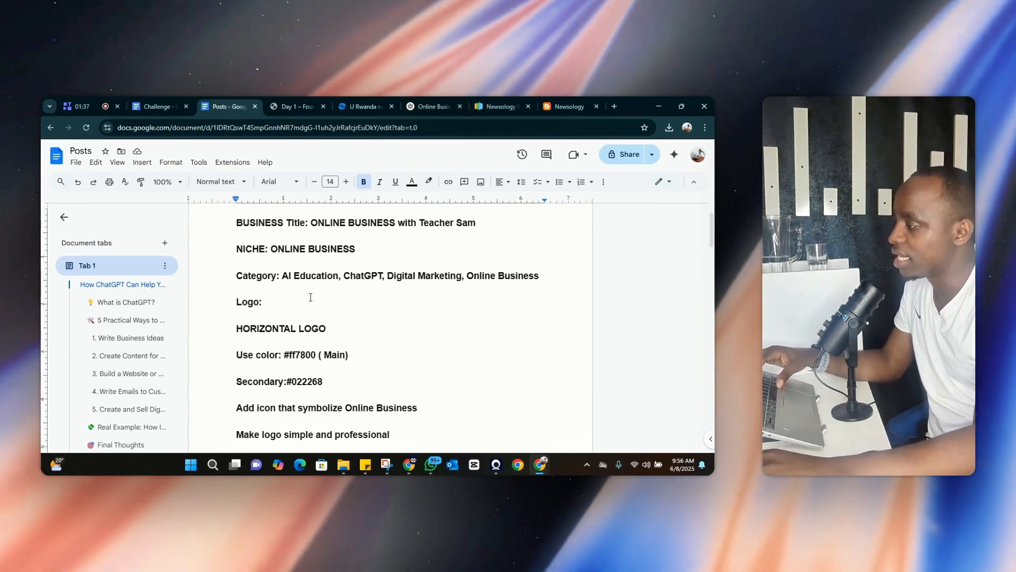
scroll(311, 297, "up", 1)
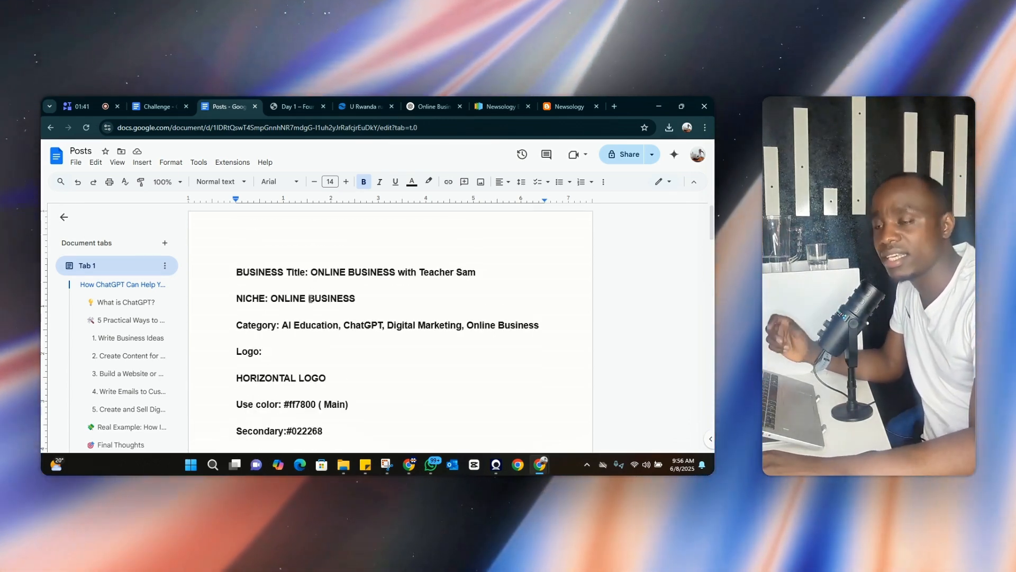
scroll(310, 298, "down", 1)
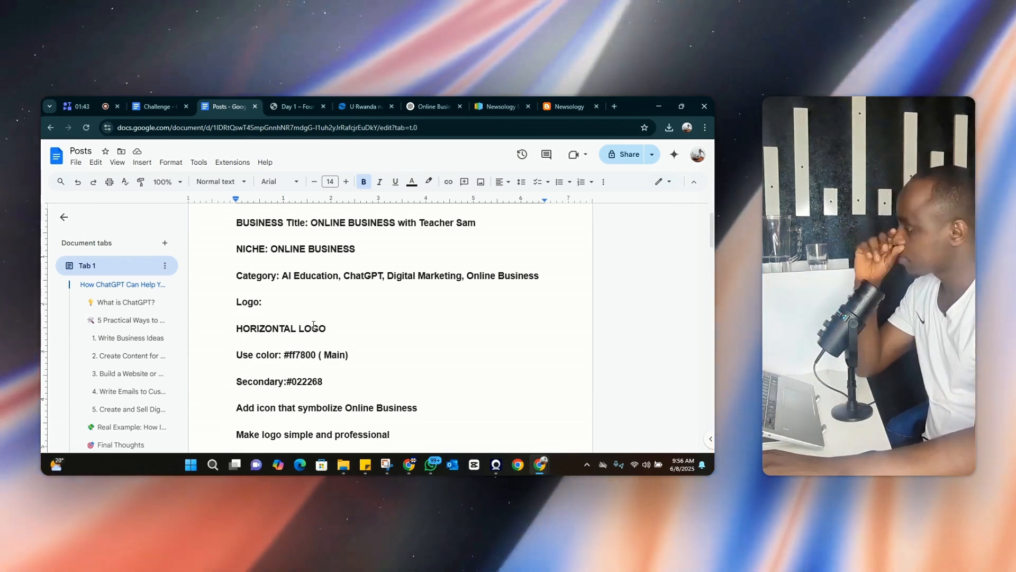
- Examine the logo requirements in the brief, covering the horizontal layout, main and secondary colors, icon and style
left_click_drag(325, 328, 255, 330)
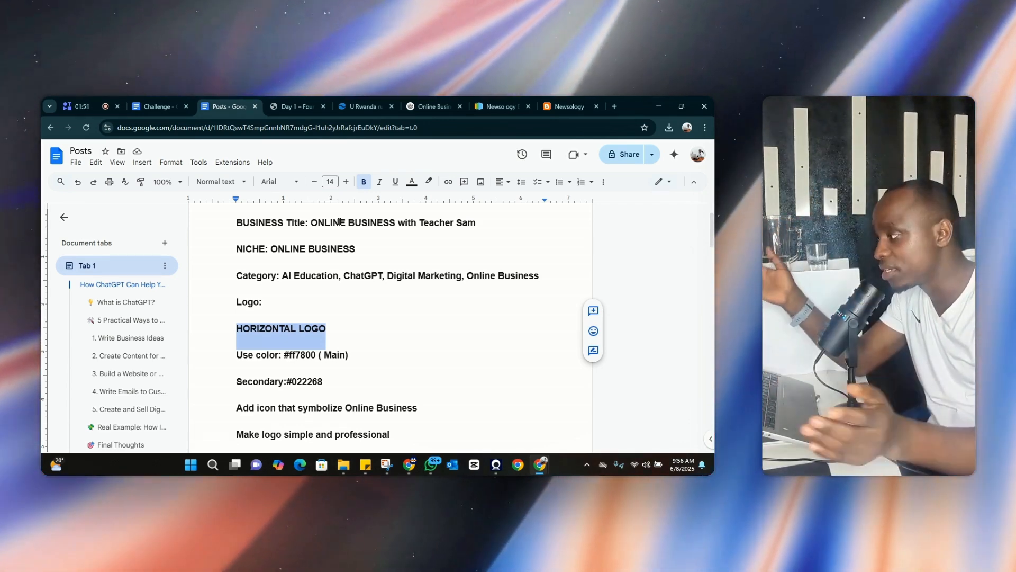
left_click_drag(352, 361, 237, 361)
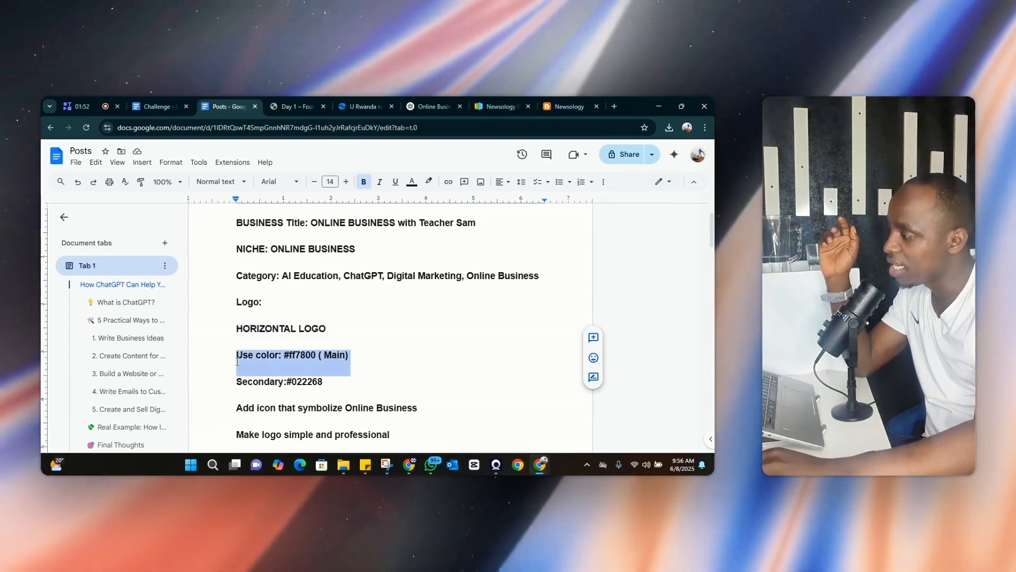
left_click(271, 355)
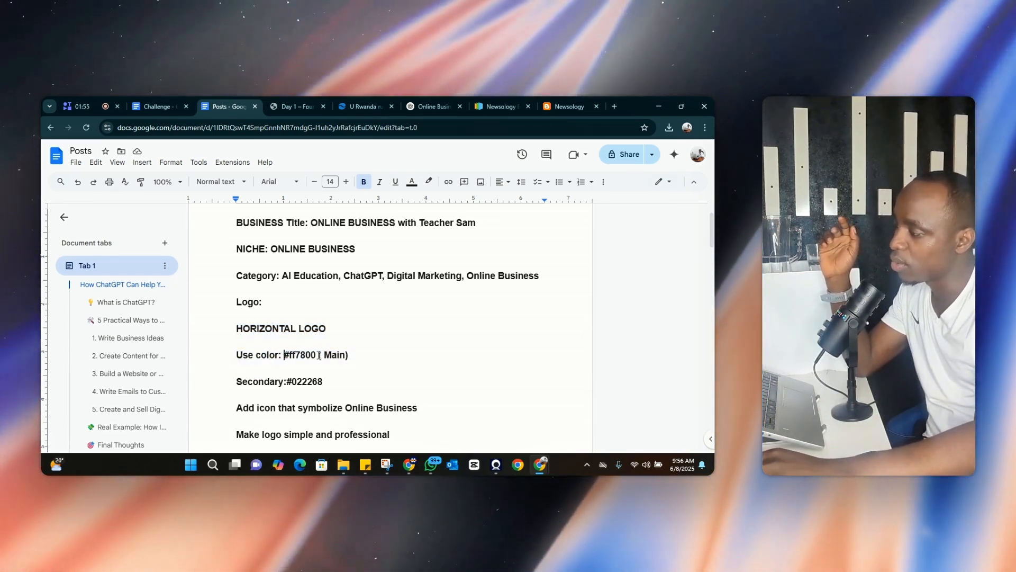
left_click_drag(319, 355, 349, 354)
left_click(349, 354)
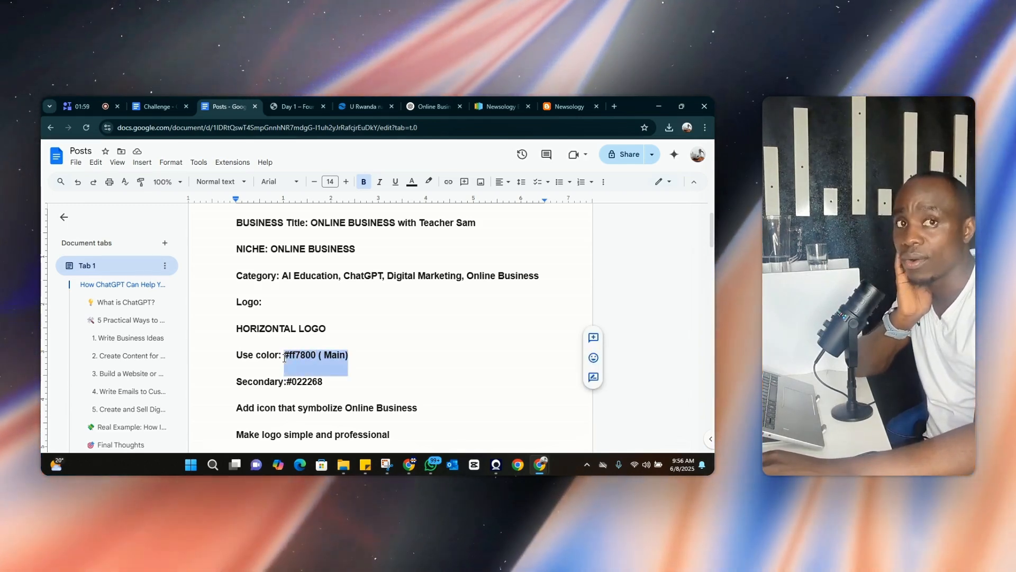
scroll(285, 358, "down", 1)
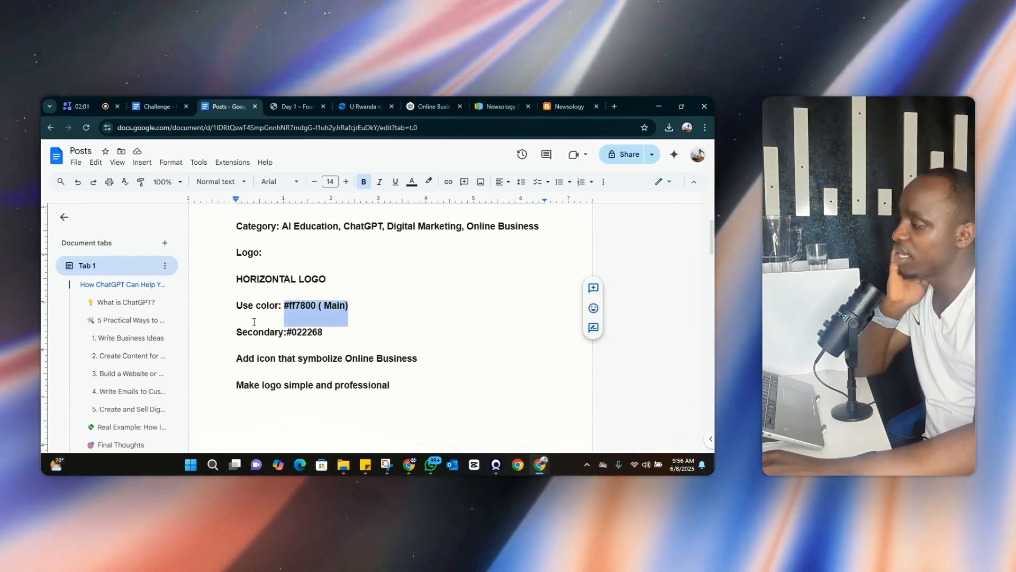
left_click_drag(241, 307, 335, 305)
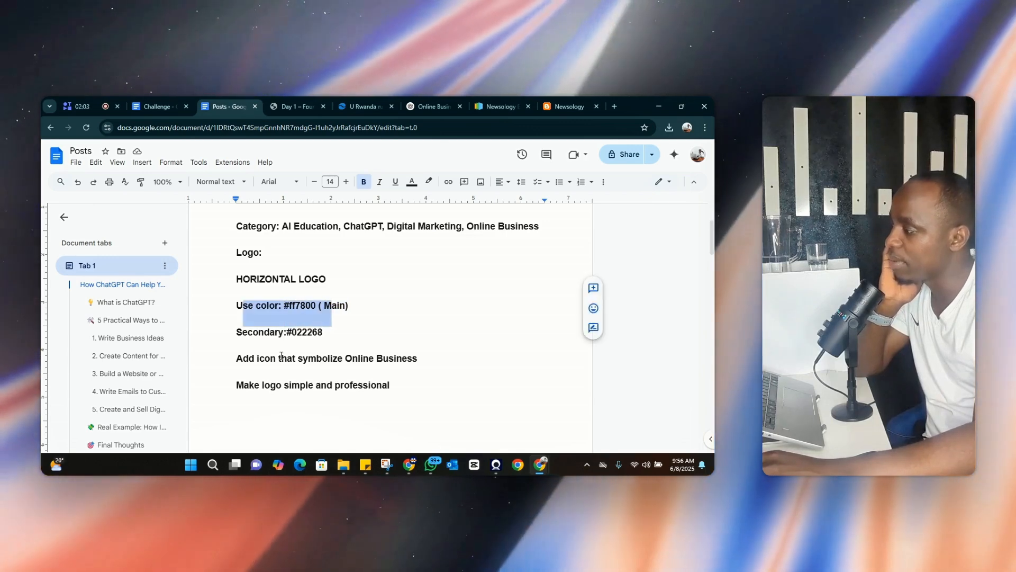
scroll(249, 311, "down", 1)
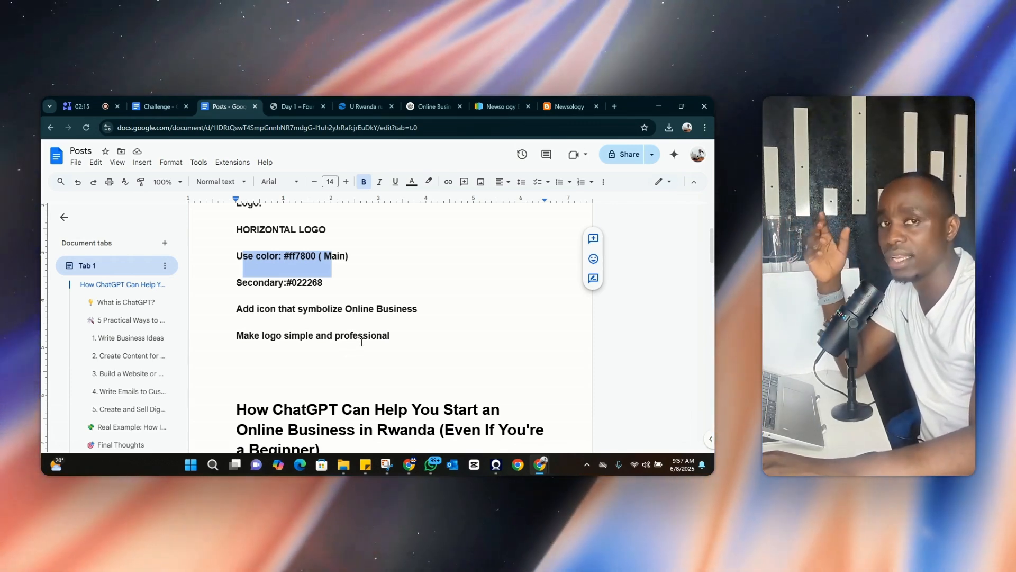
scroll(351, 335, "up", 1)
scroll(350, 335, "up", 1)
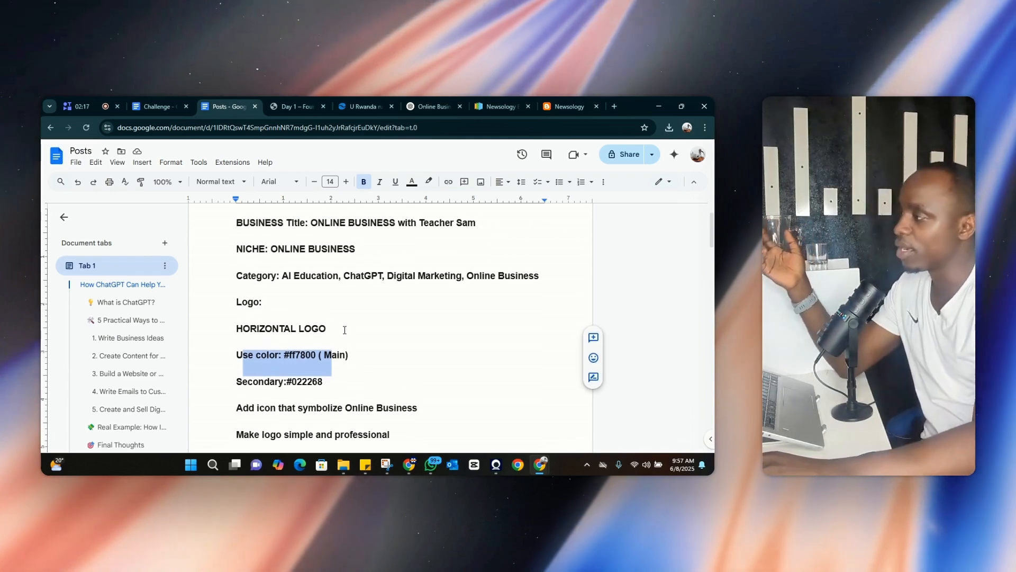
scroll(357, 303, "down", 1)
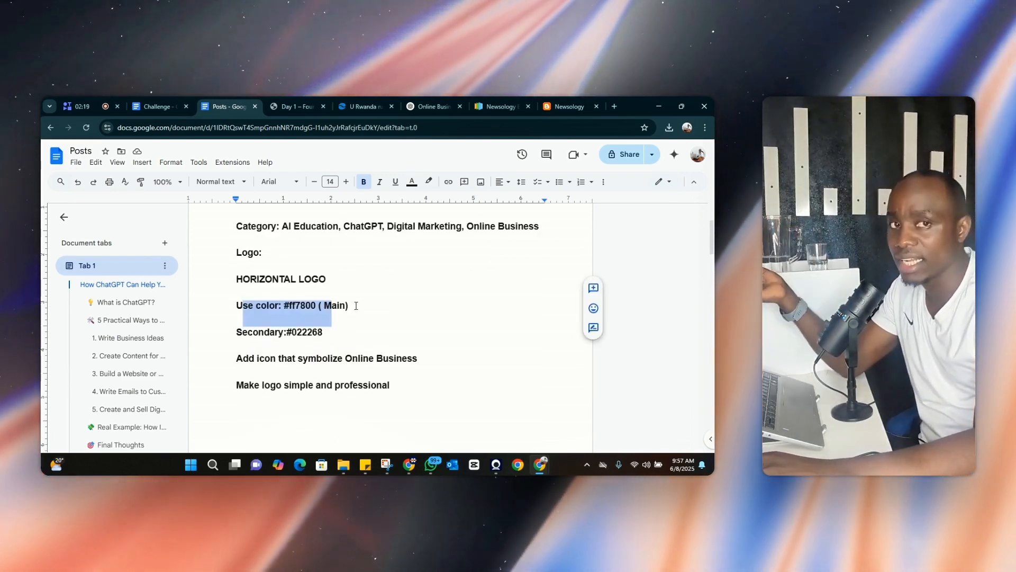
- Switch to the ChatGPT conversation on the logo design, review the prompt, and enlarge the generated logo image
left_click(426, 106)
scroll(424, 208, "up", 20)
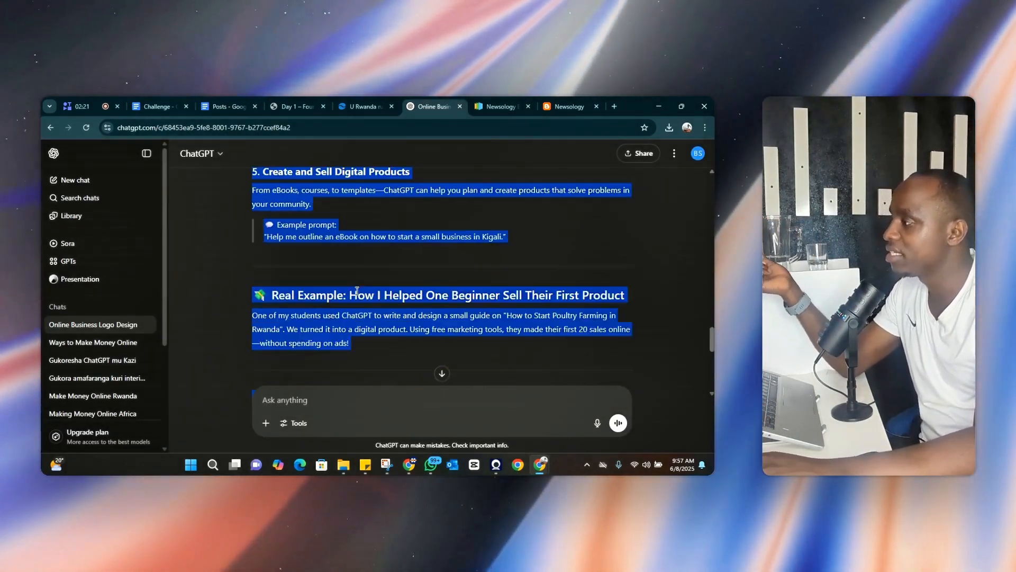
scroll(357, 290, "up", 8)
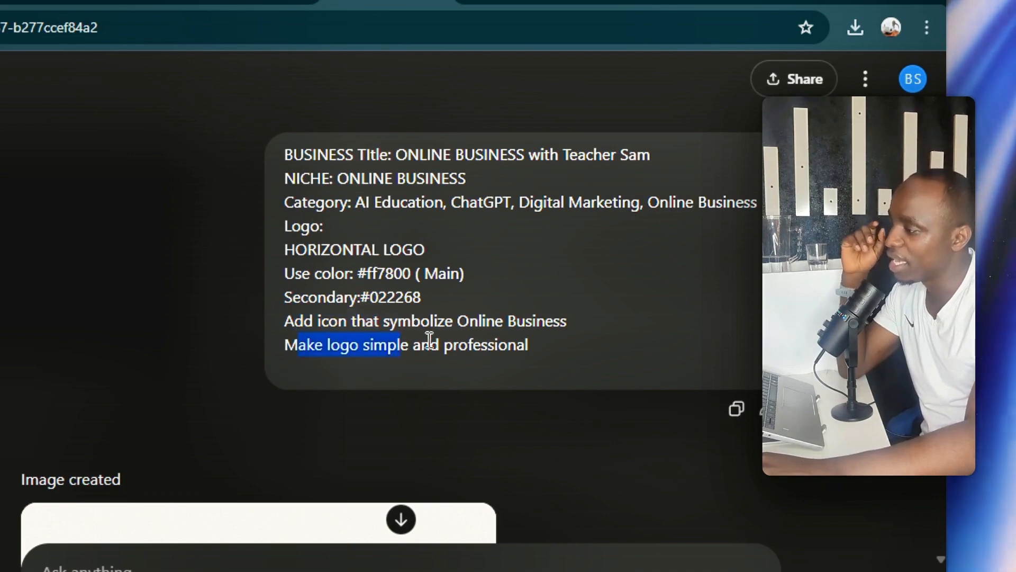
scroll(532, 344, "down", 4)
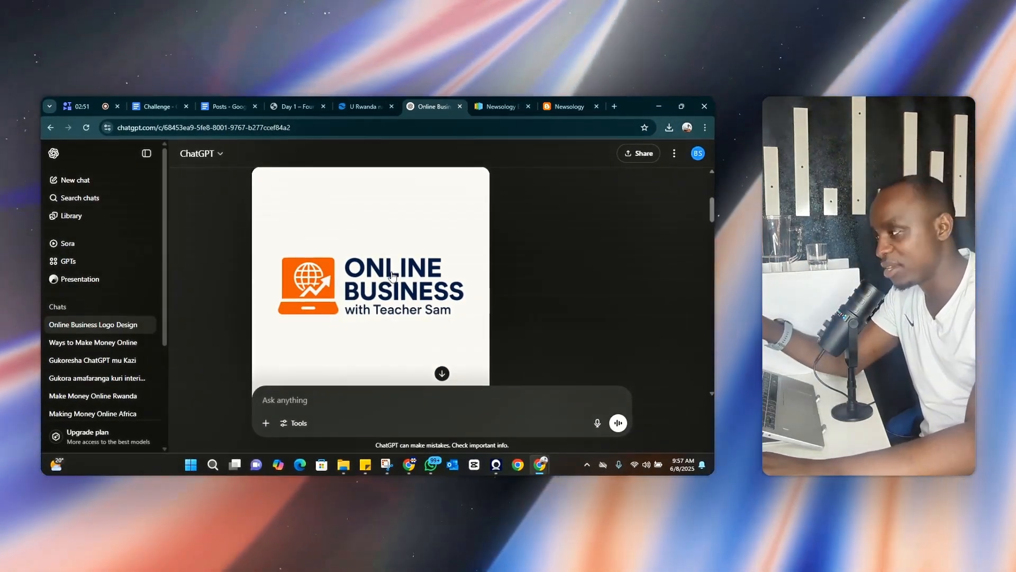
left_click(390, 275)
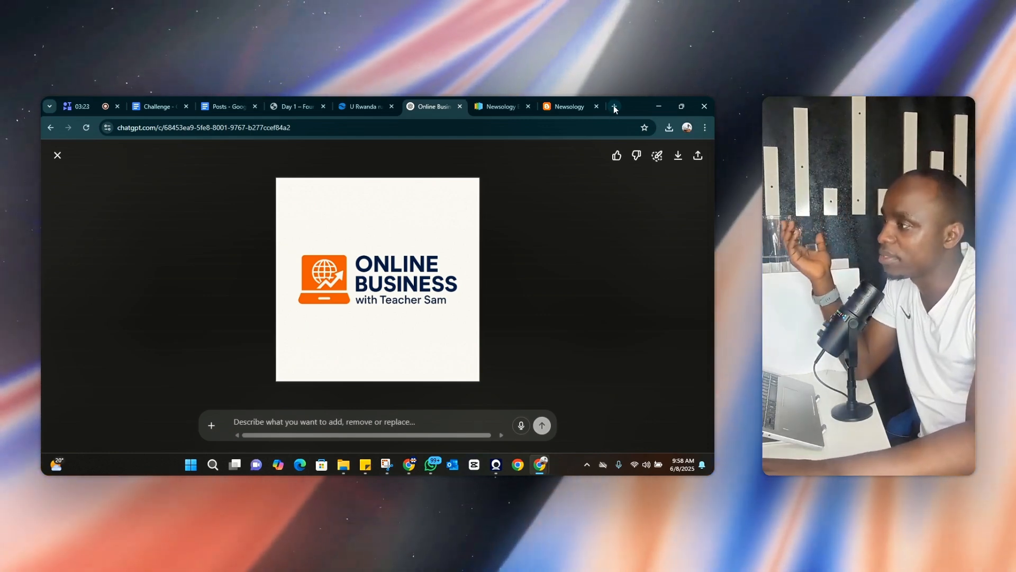
- Open the IGIHE news website in a new browser tab
left_click(614, 106)
type("ig")
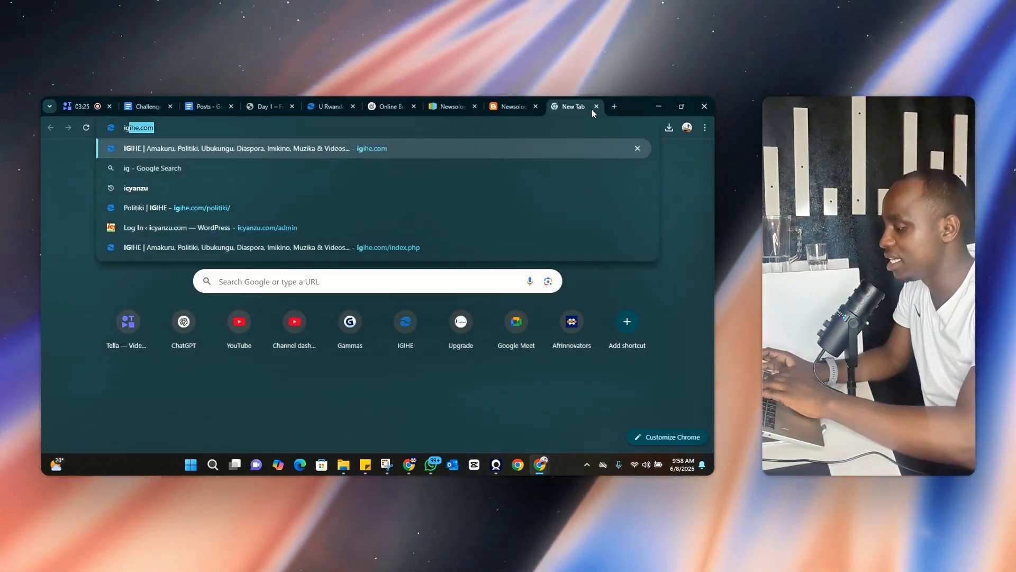
key("Return")
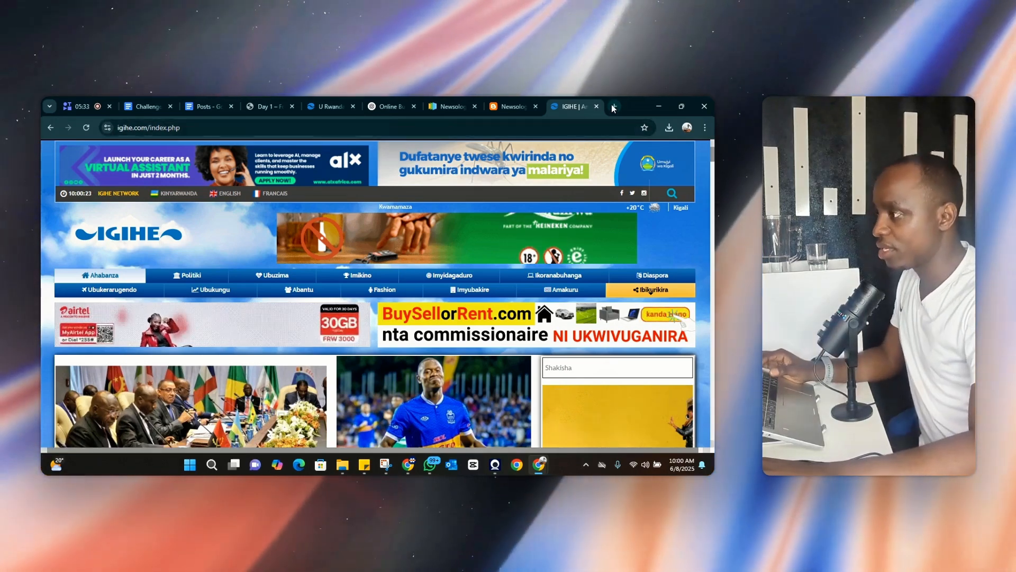
- Check which Google account is signed in from a new browser tab and open its Gmail inbox
key("ctrl+t")
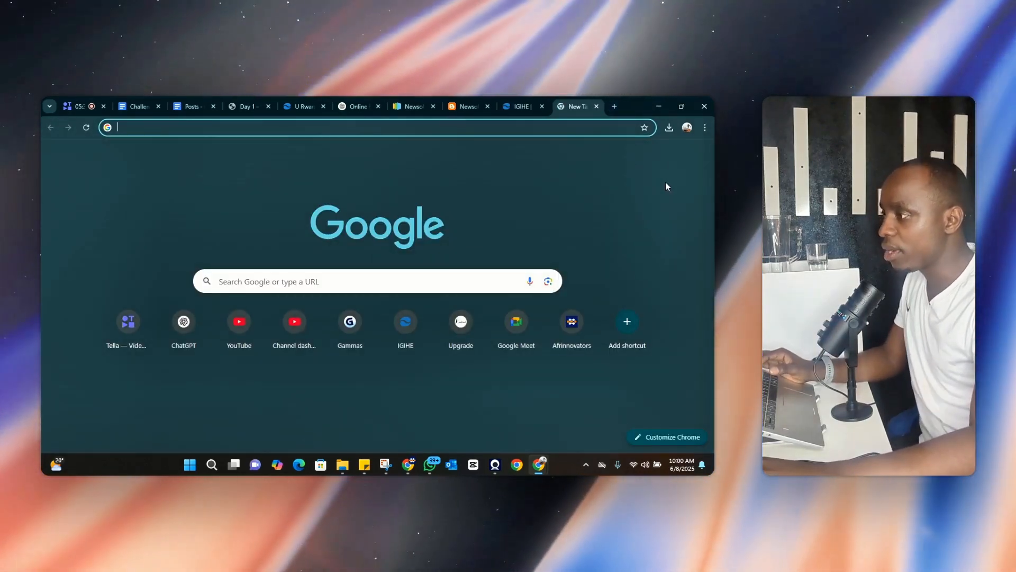
left_click(696, 159)
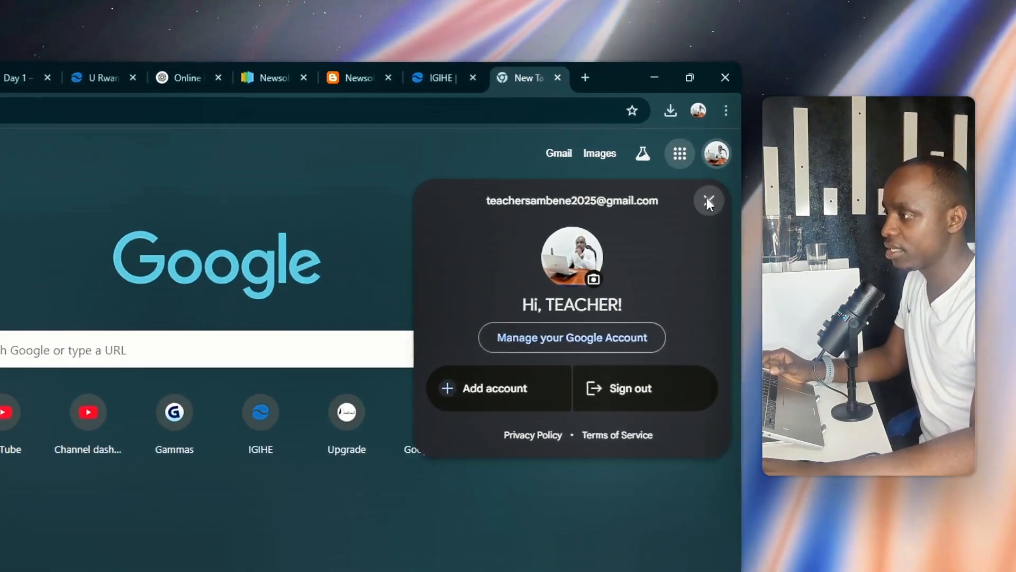
left_click(708, 201)
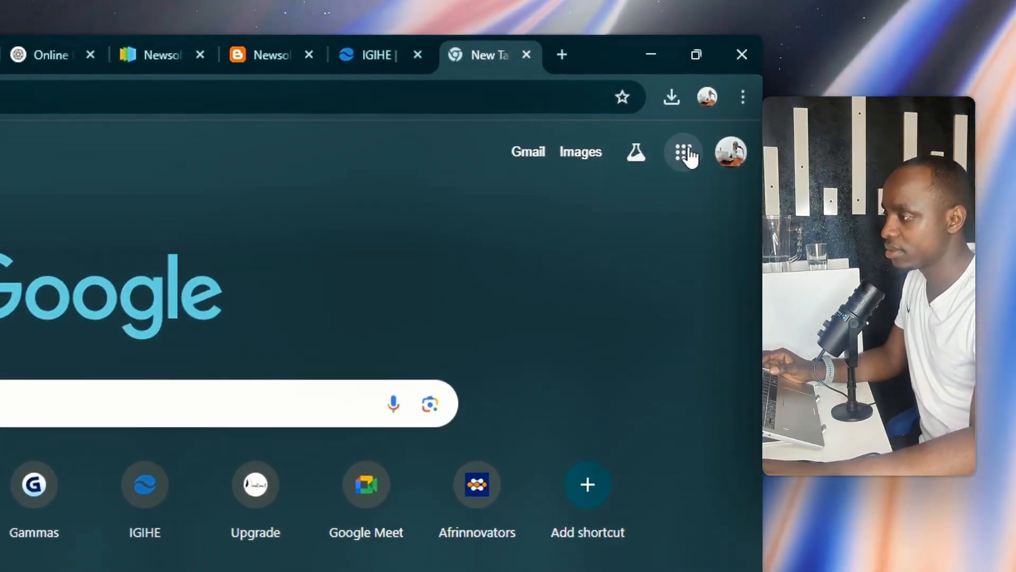
left_click(680, 153)
left_click(687, 261)
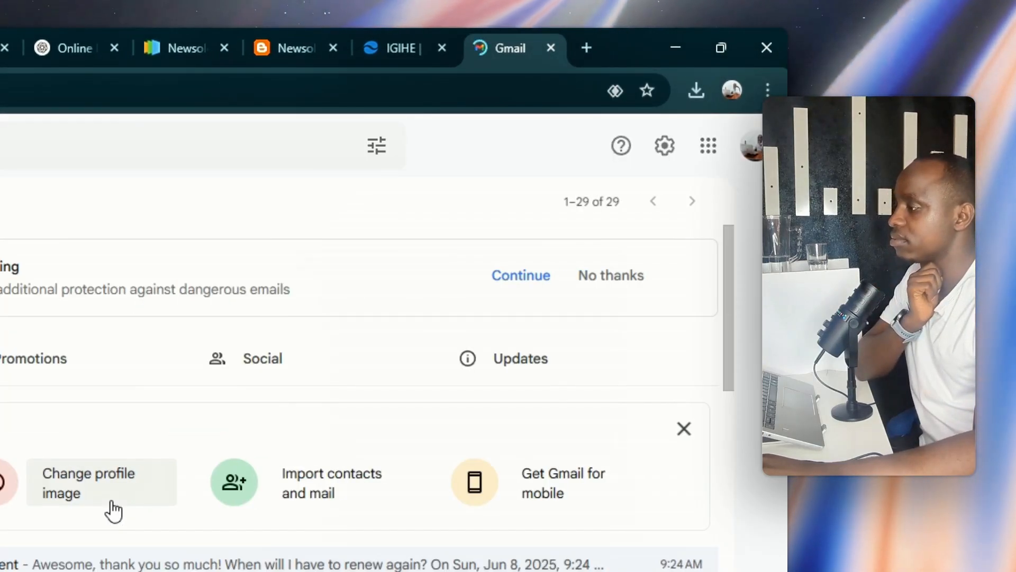
- Find Blogger among the Google apps offered in Gmail and open it
left_click(709, 148)
scroll(654, 300, "down", 3)
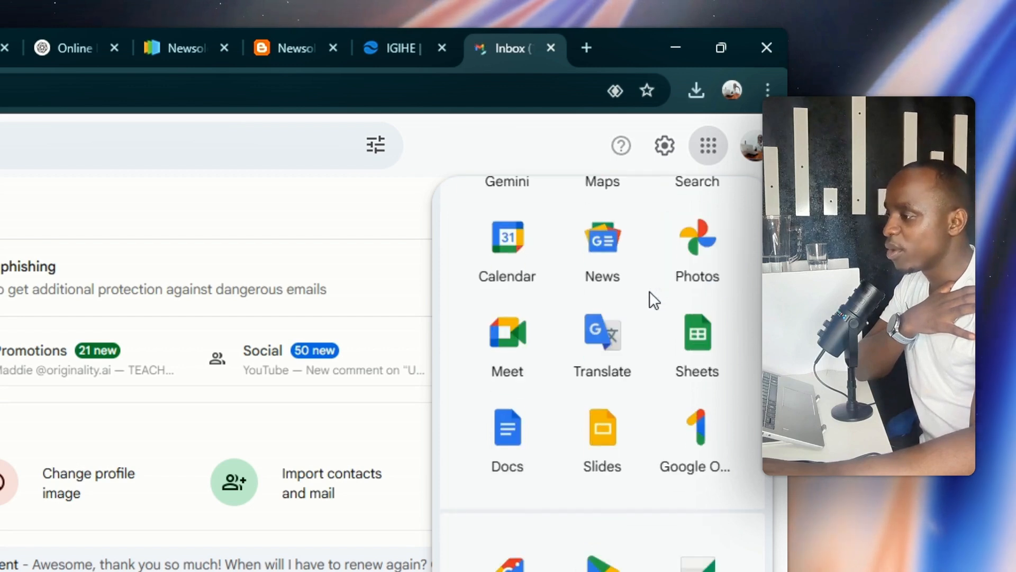
scroll(638, 328, "down", 5)
scroll(640, 335, "down", 8)
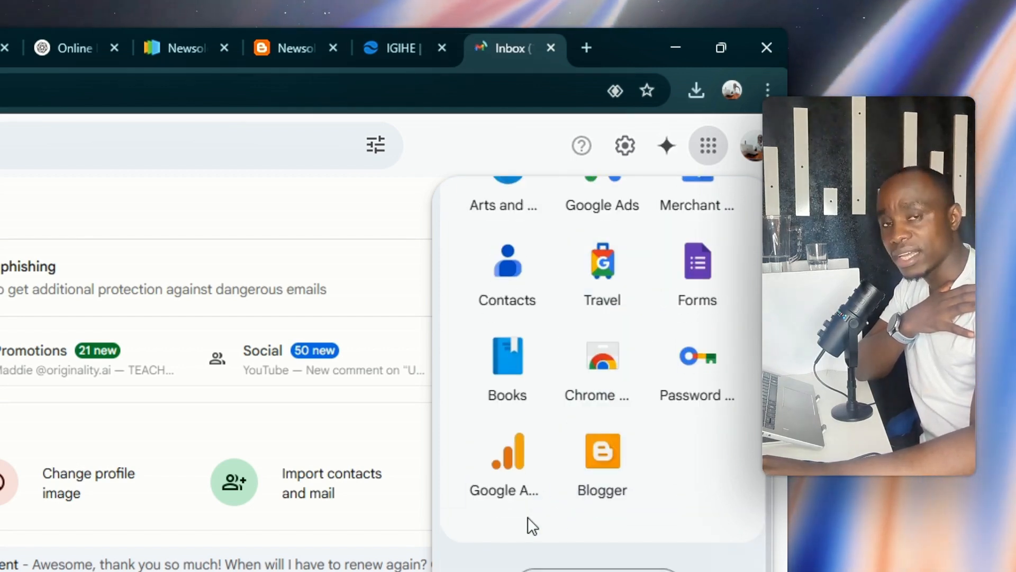
left_click(582, 473)
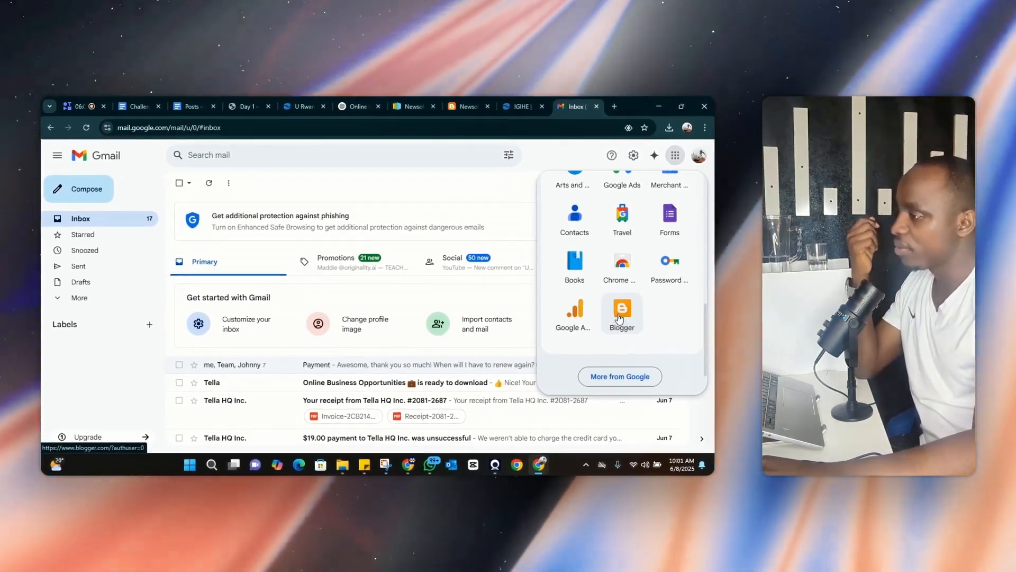
left_click(627, 317)
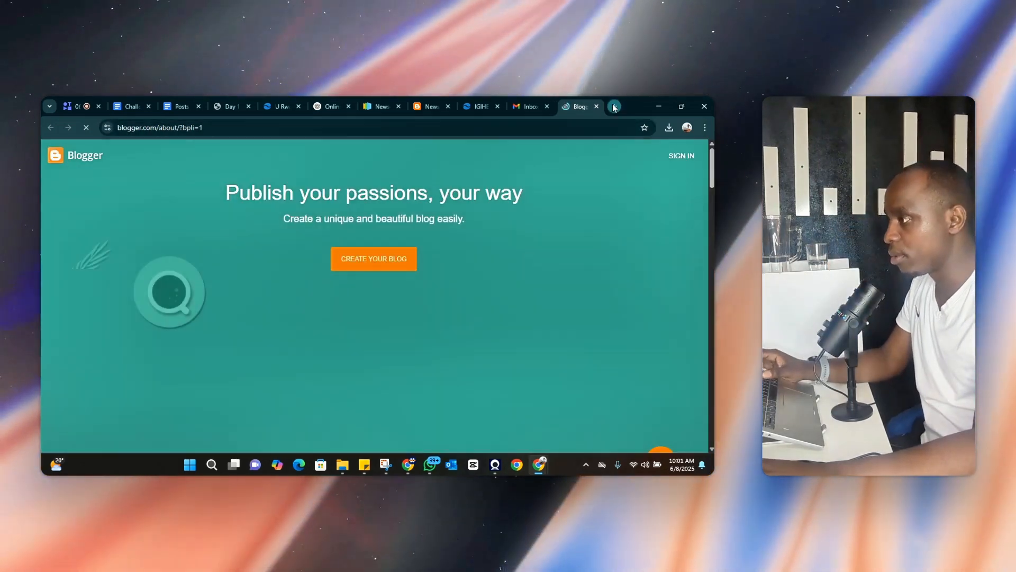
- Open blogger.com in a new browser tab and close the duplicate Blogger tab
left_click(614, 107)
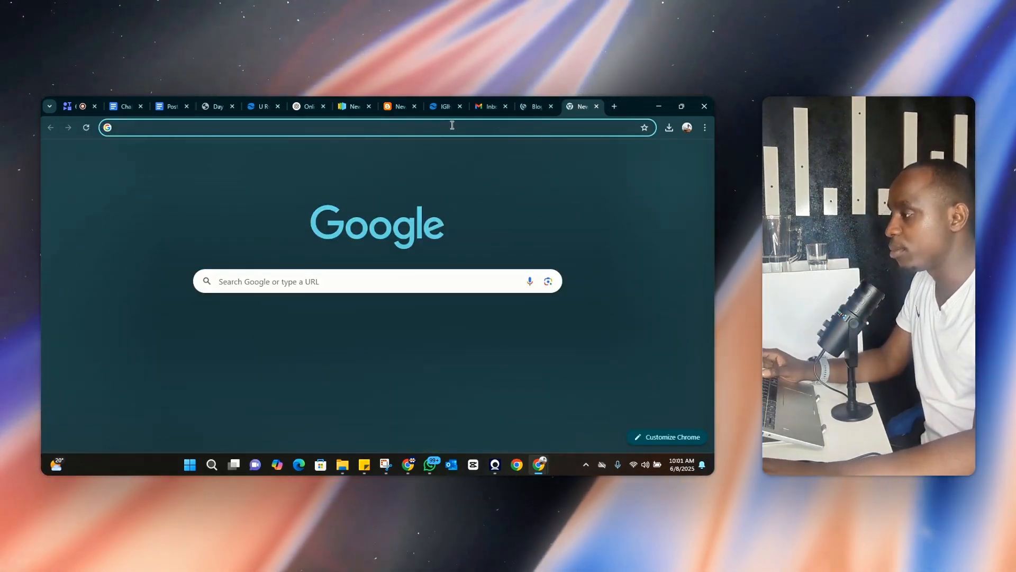
left_click(436, 126)
type("blo")
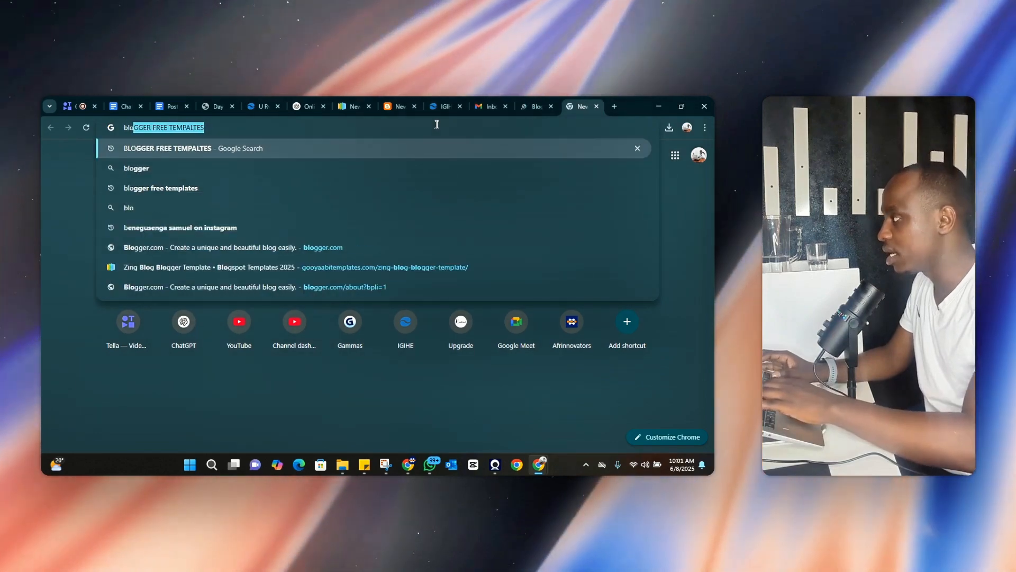
key("BackSpace")
key("BackSpace")
type("b")
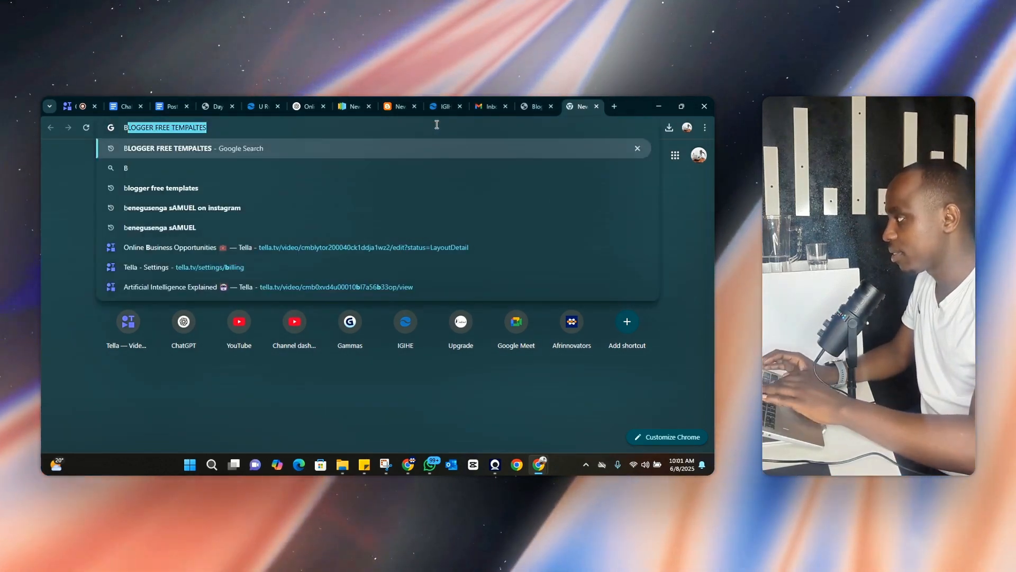
key("BackSpace")
key("BackSpace")
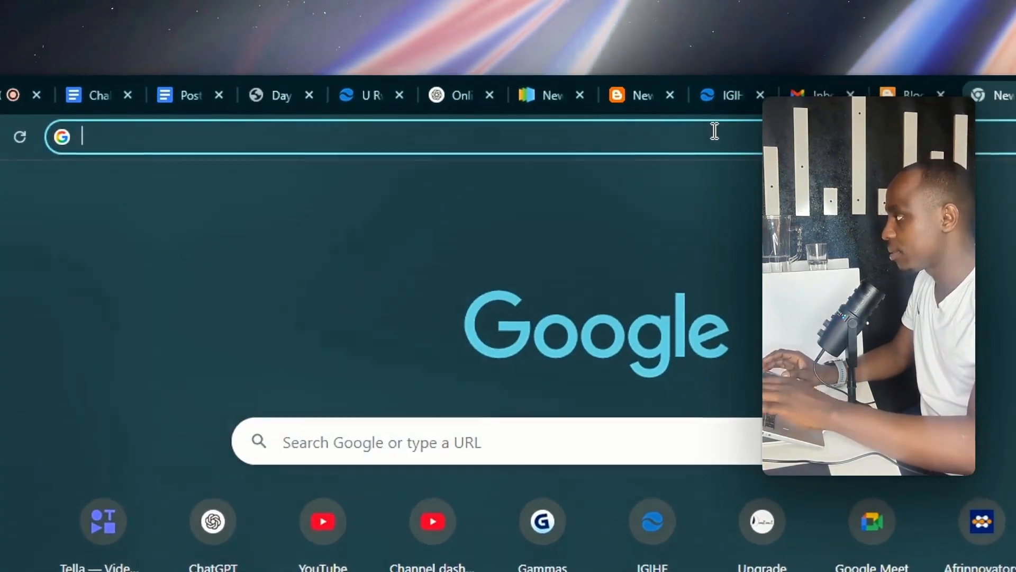
type("b")
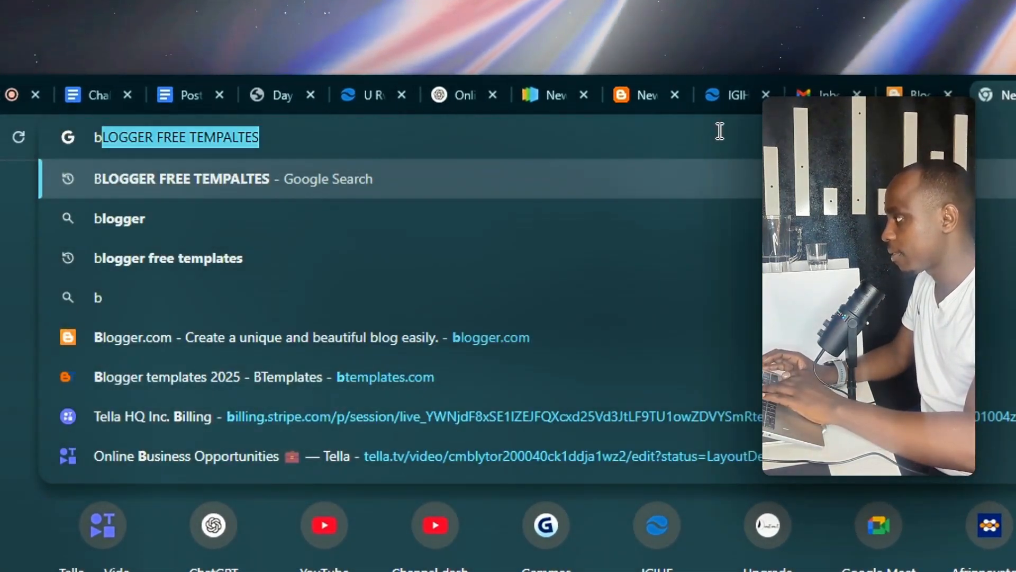
type("logger")
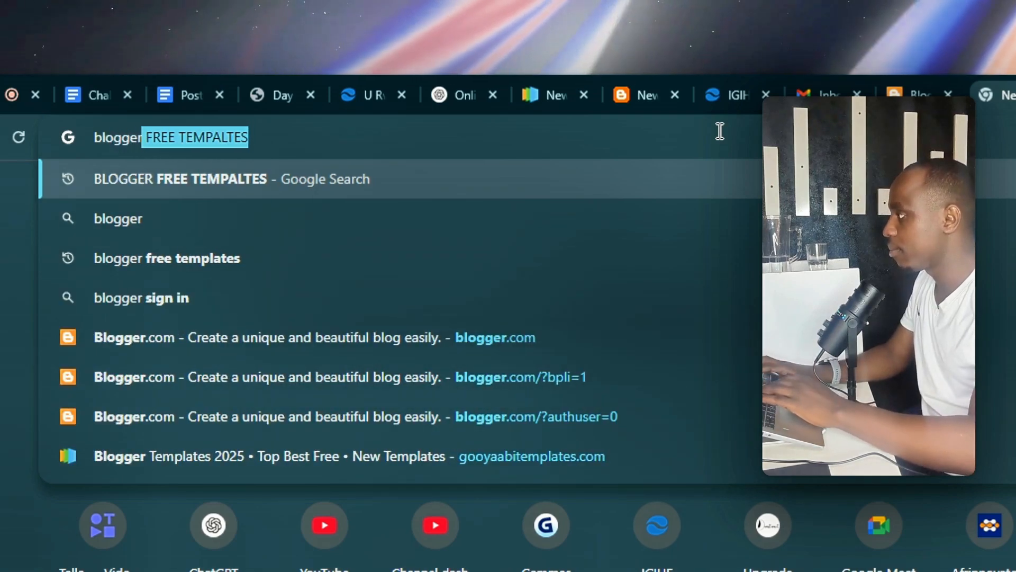
type(".c")
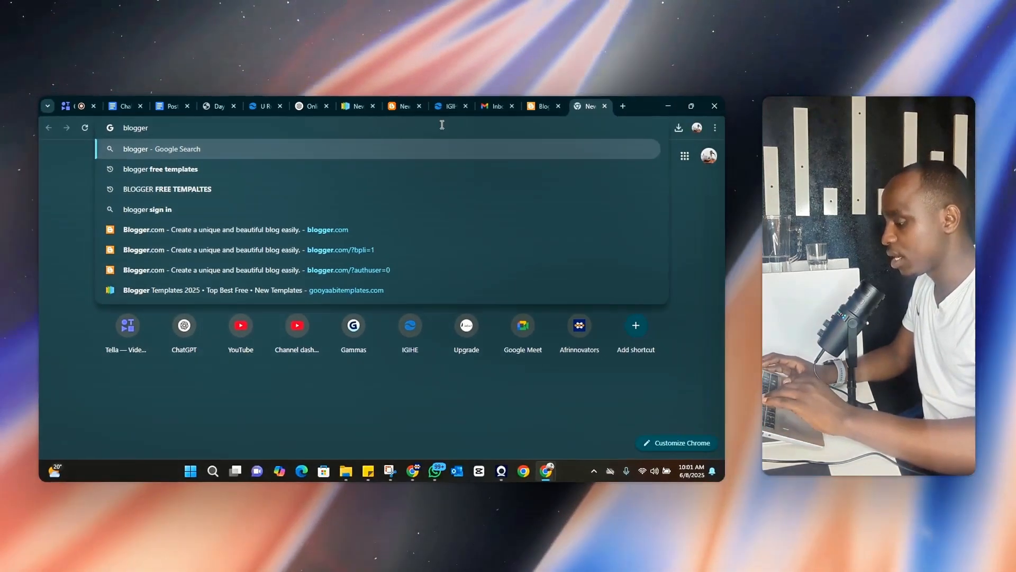
type("om")
key("Return")
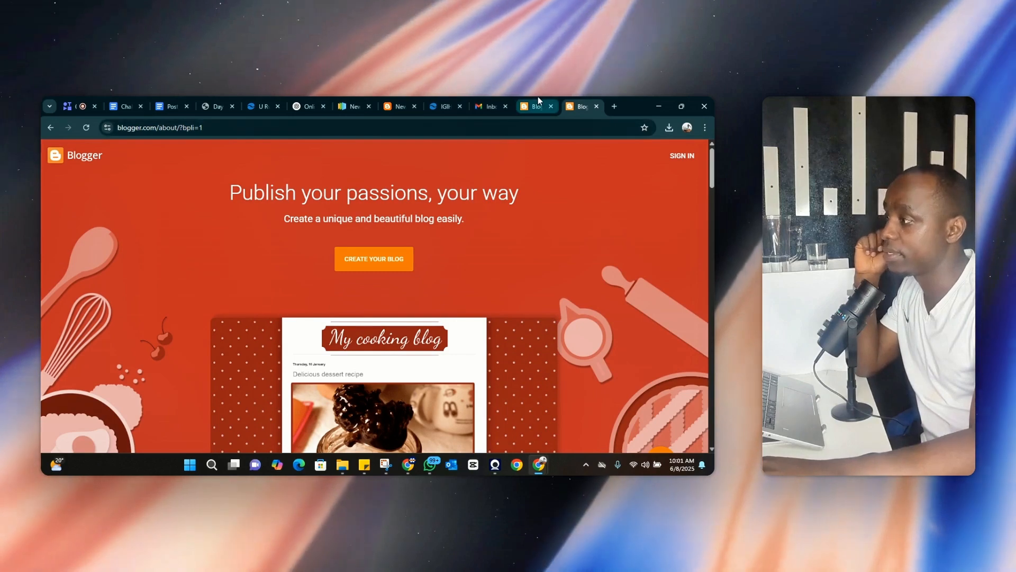
left_click(538, 99)
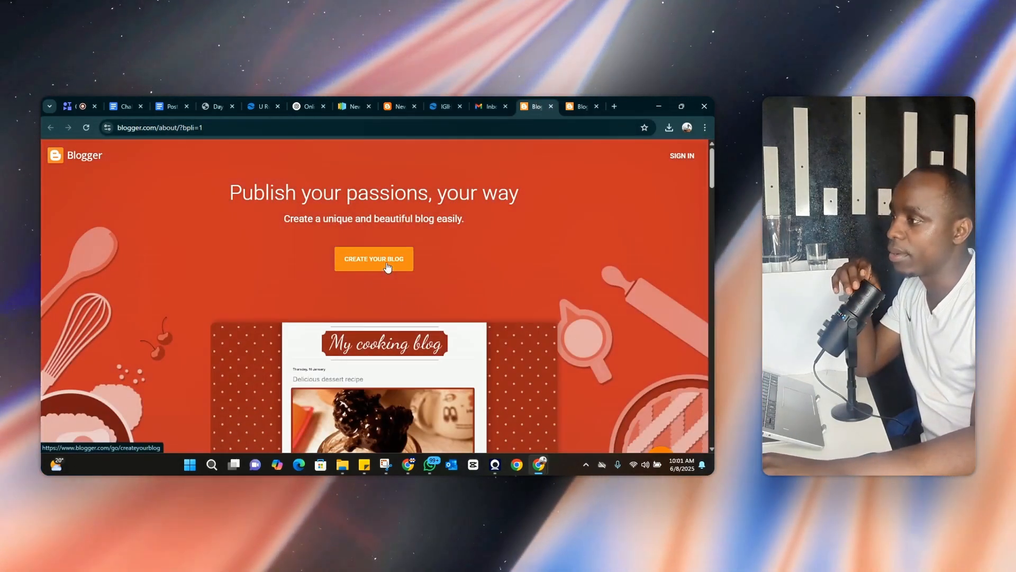
key("ctrl+w")
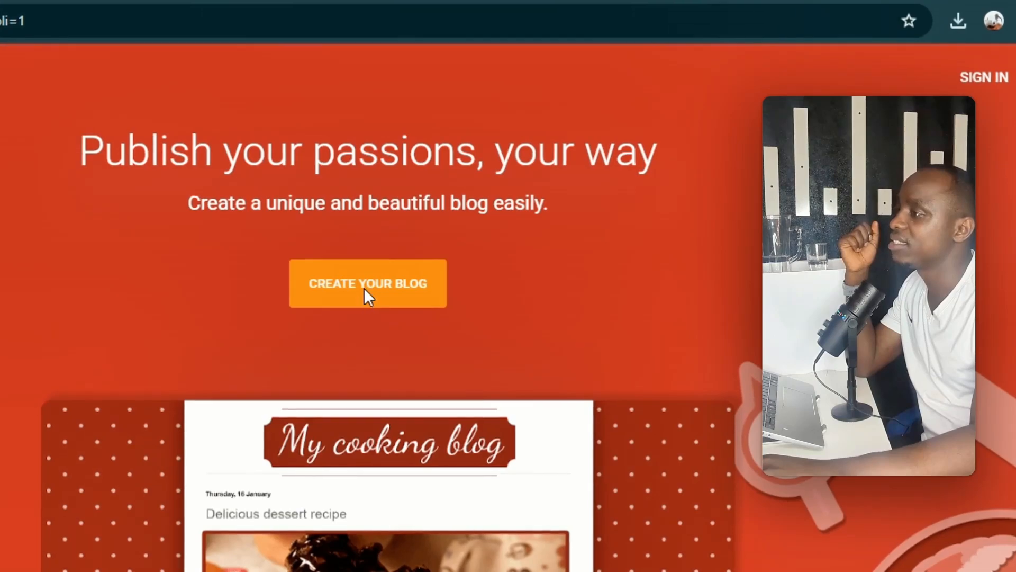
- Start creating a blog with the listed Google account, continue past the security checkup and acknowledge Enhanced Safe Browsing
left_click(365, 288)
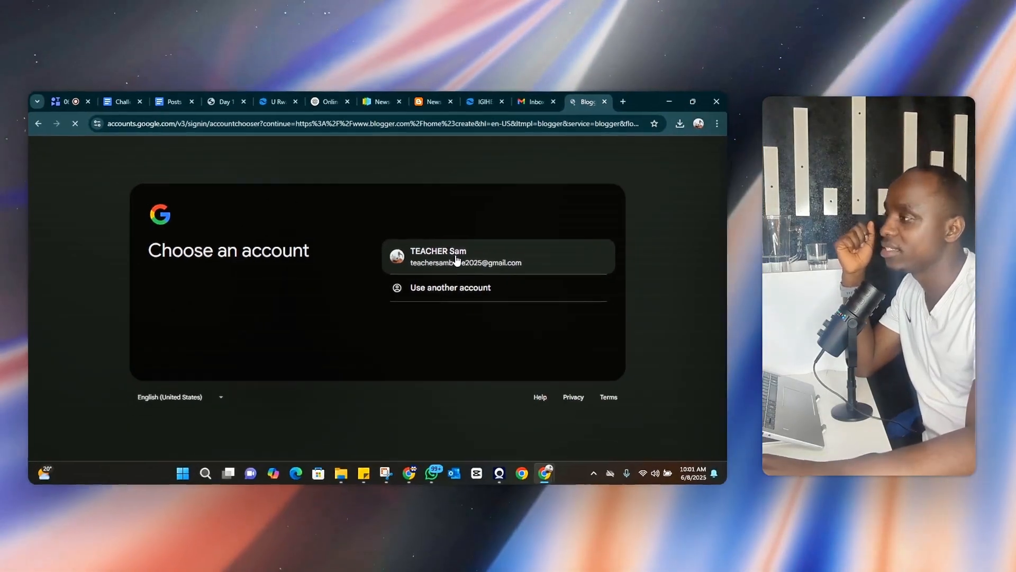
left_click(453, 257)
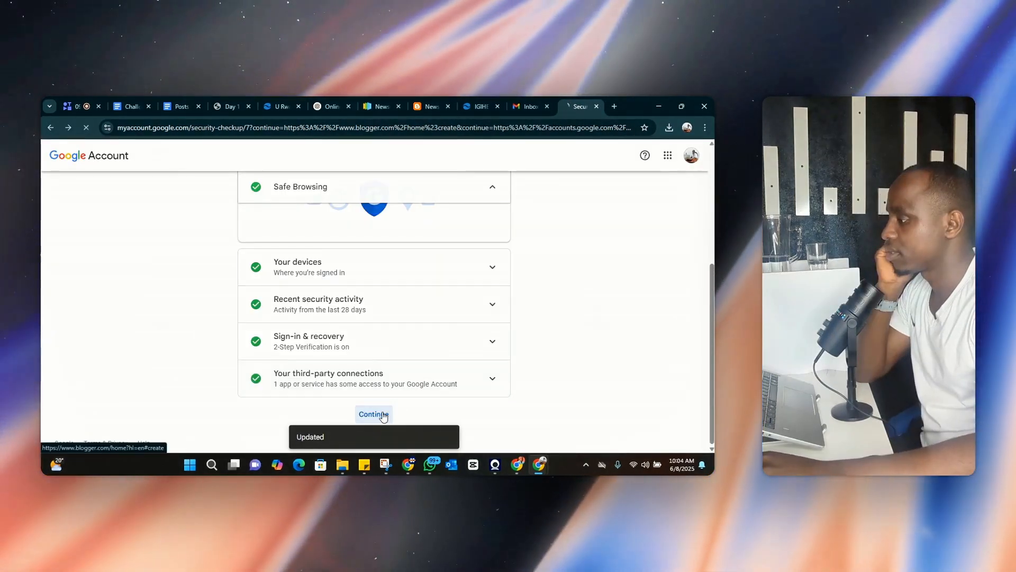
left_click(381, 413)
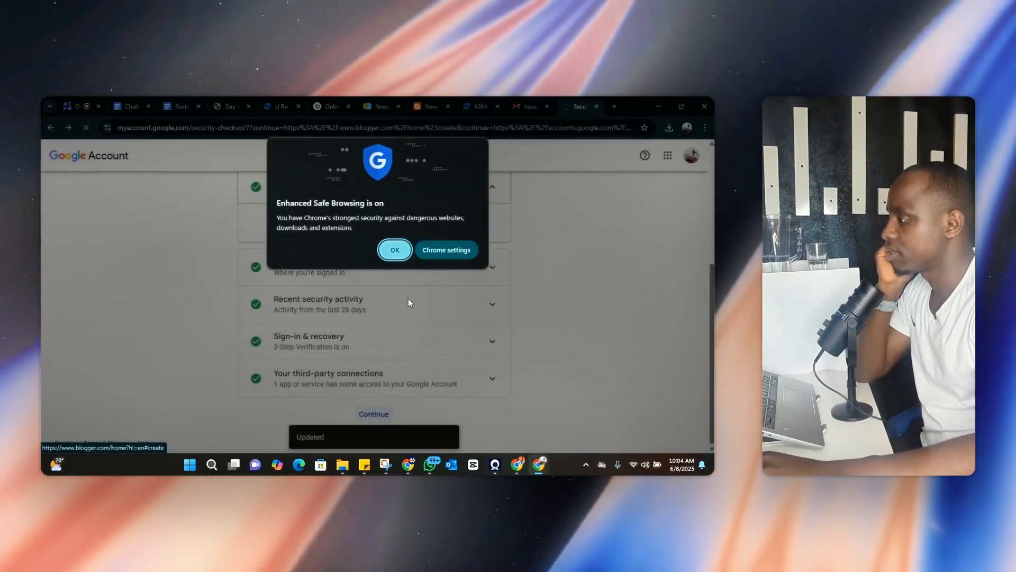
left_click(403, 256)
- Title the blog "ONLINE BUSIENSS WITH" followed by the teacher's name, and continue to the blog address
left_click(313, 295)
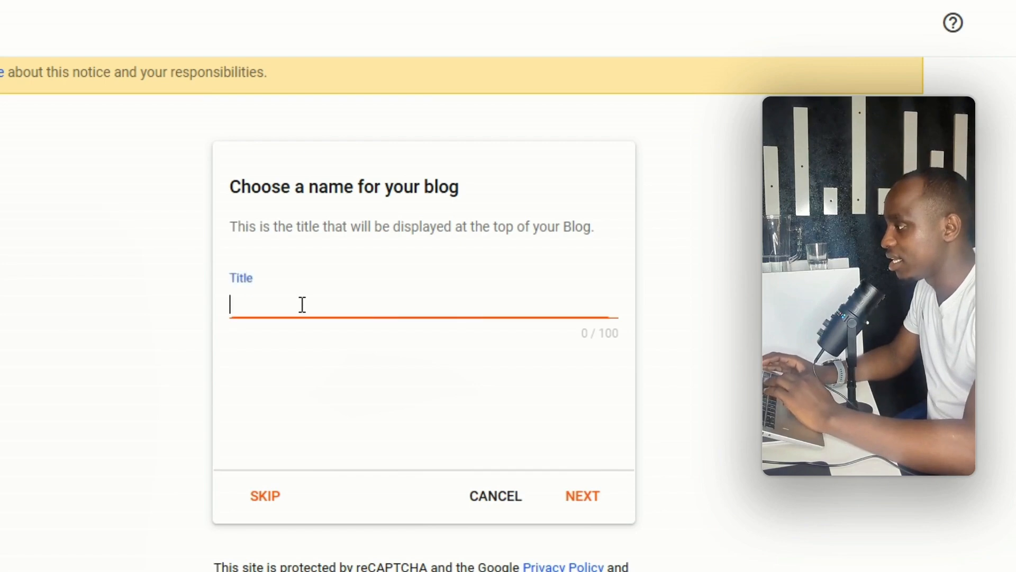
type("ONLI")
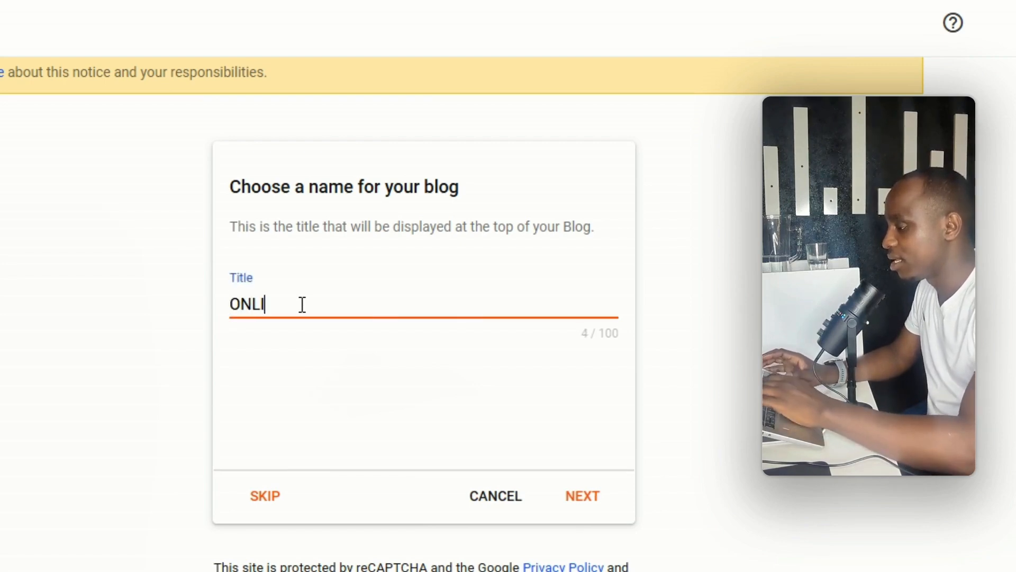
type("NE BUSIENSS")
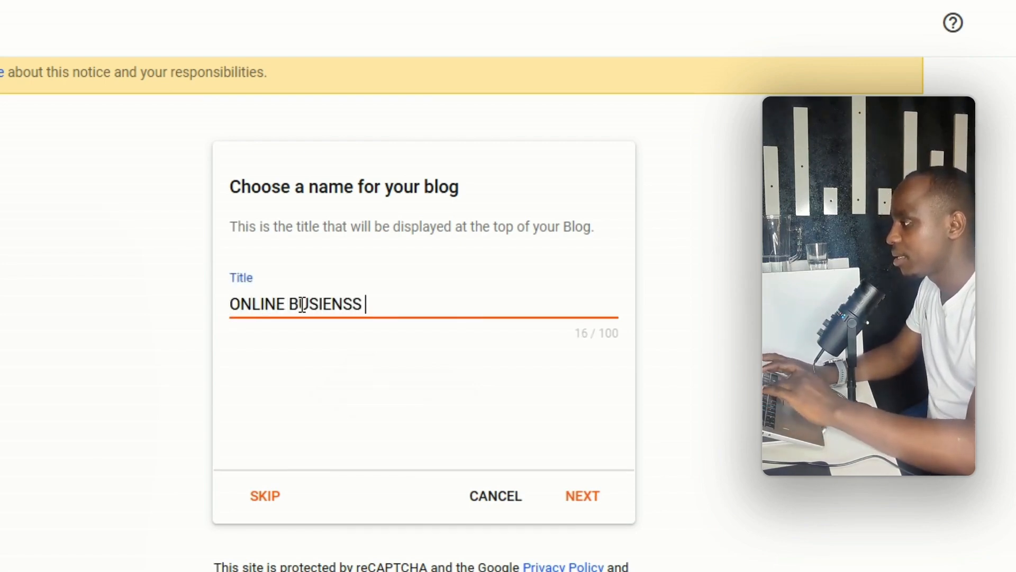
type(" WITH TE")
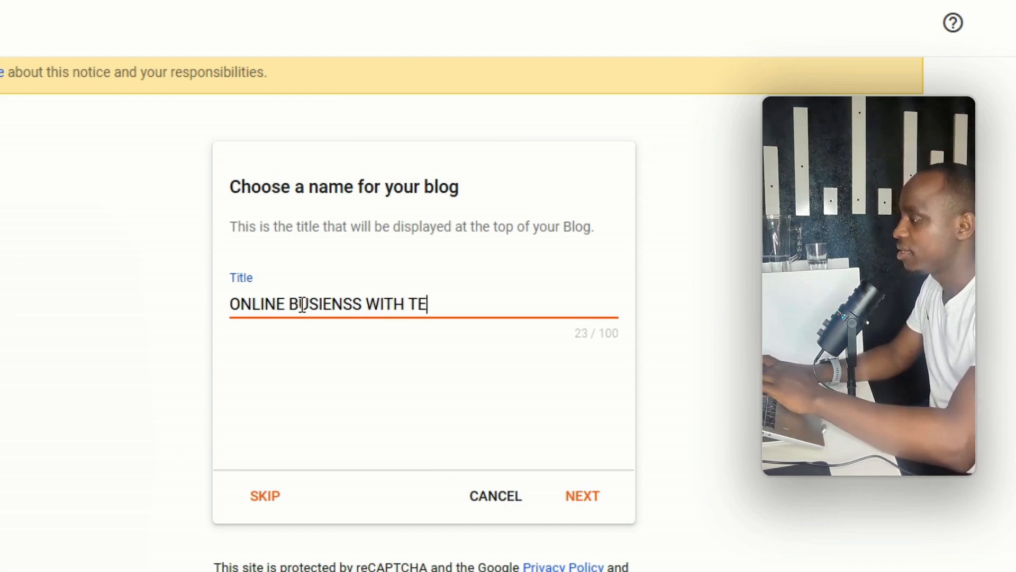
key("BackSpace")
type("eacher Sam")
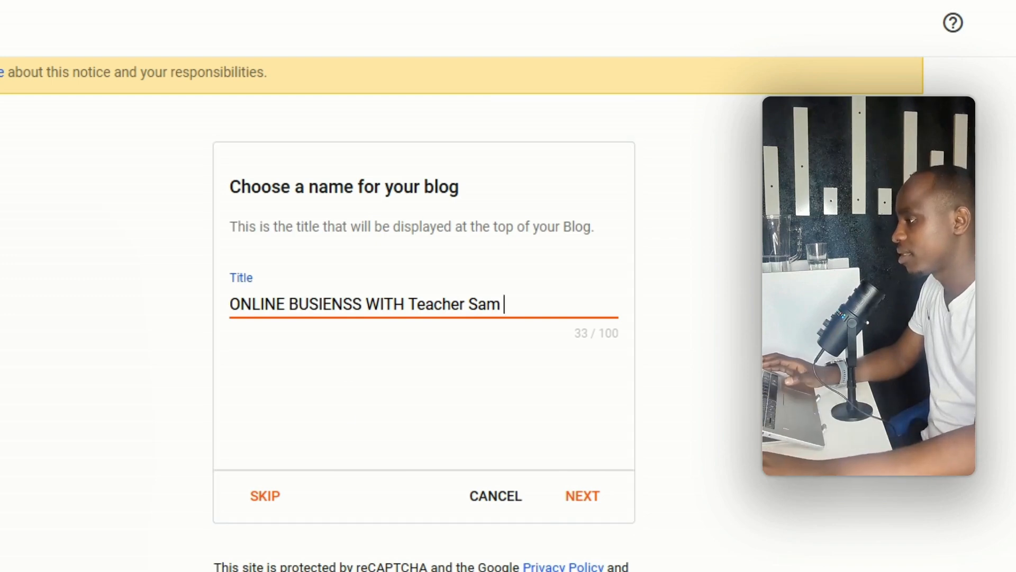
left_click(585, 495)
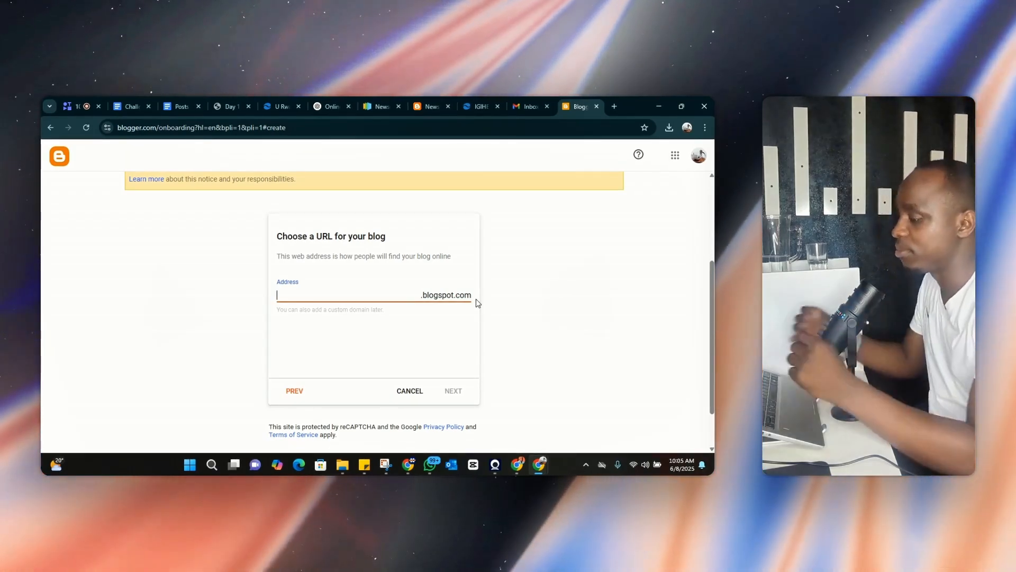
- Enter "onlinebusinesswith" plus the teacher's name as one word for the blogspot.com address and check its availability
type("onlinebusiness")
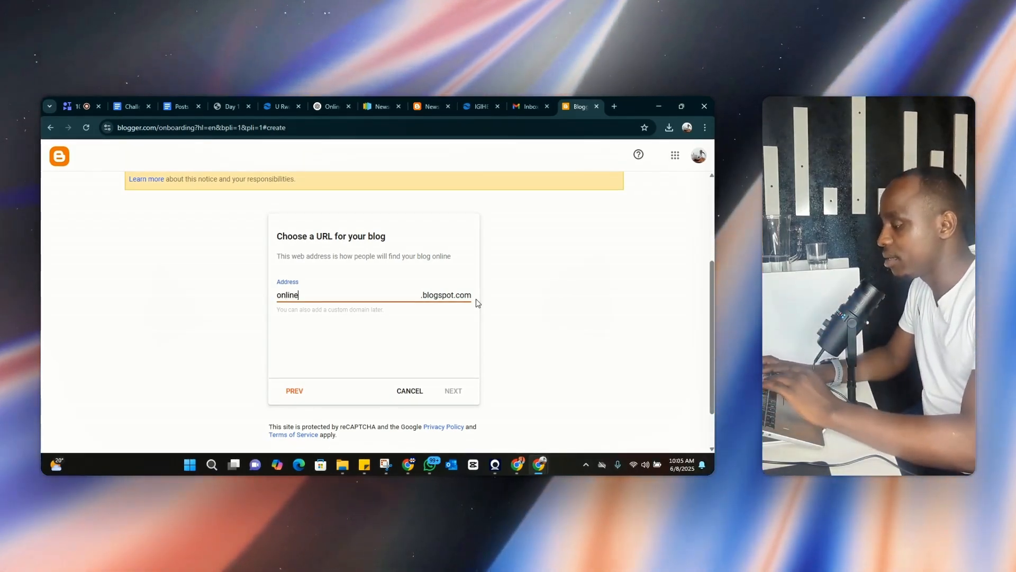
type("withteachersam")
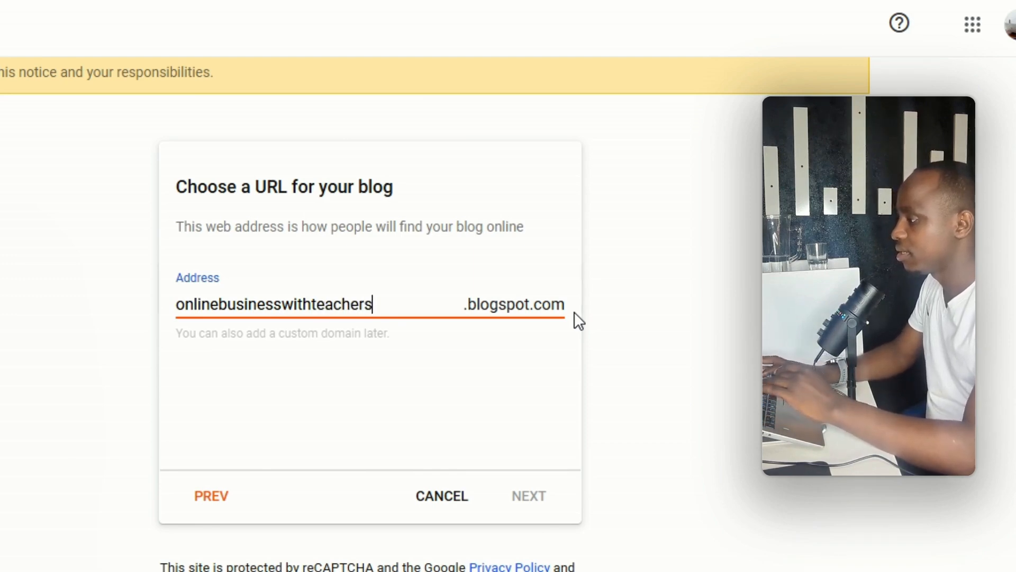
left_click(396, 366)
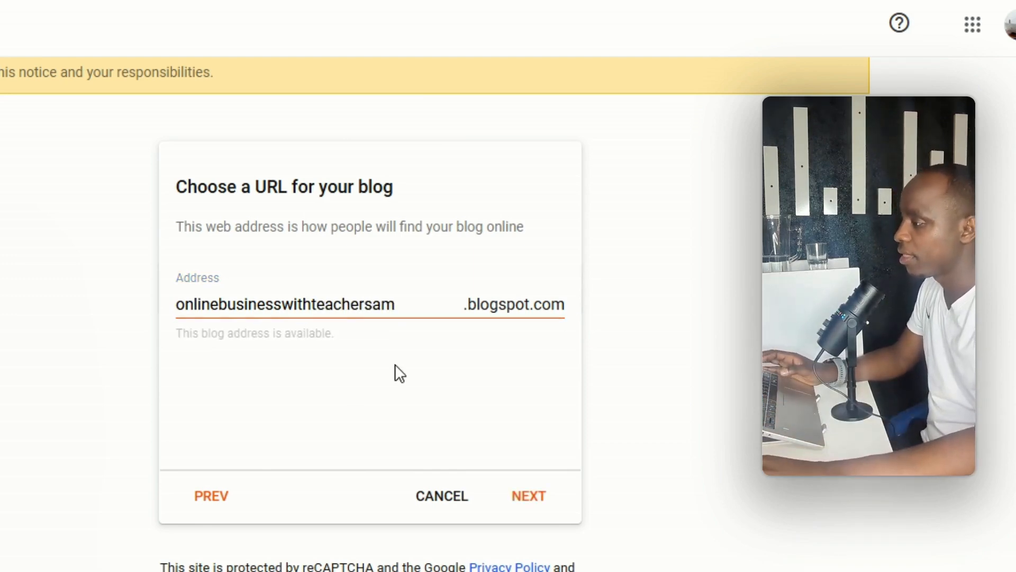
left_click_drag(419, 303, 277, 303)
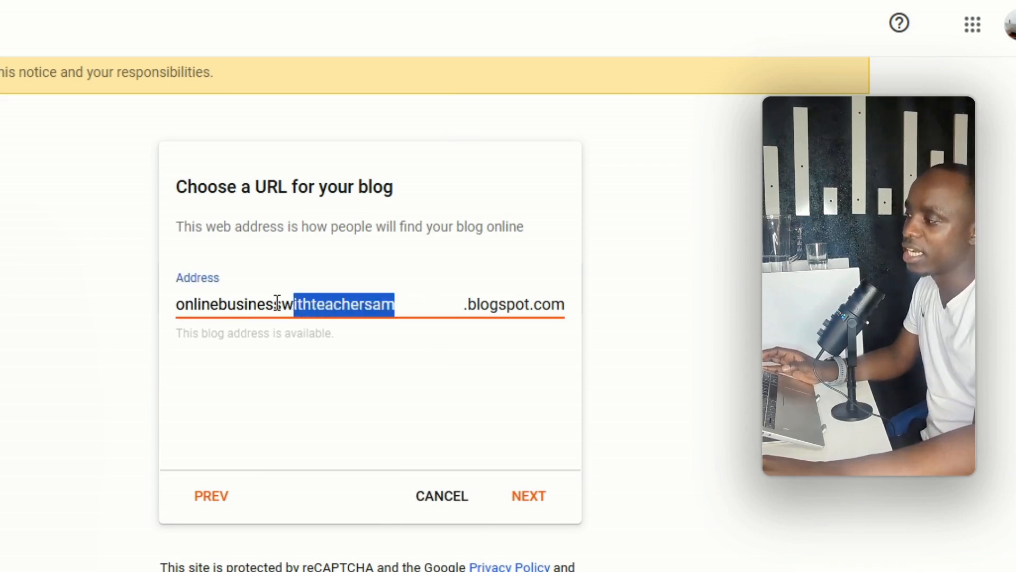
left_click(312, 306)
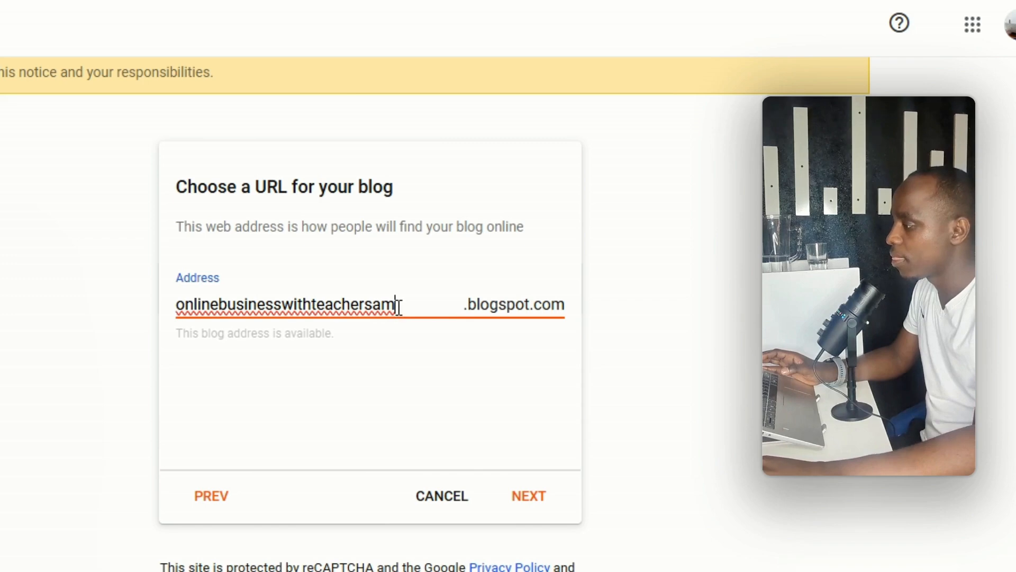
- Replace the whole blog address with only the teacher's name and check its availability
left_click_drag(398, 305, 176, 306)
right_click(242, 304)
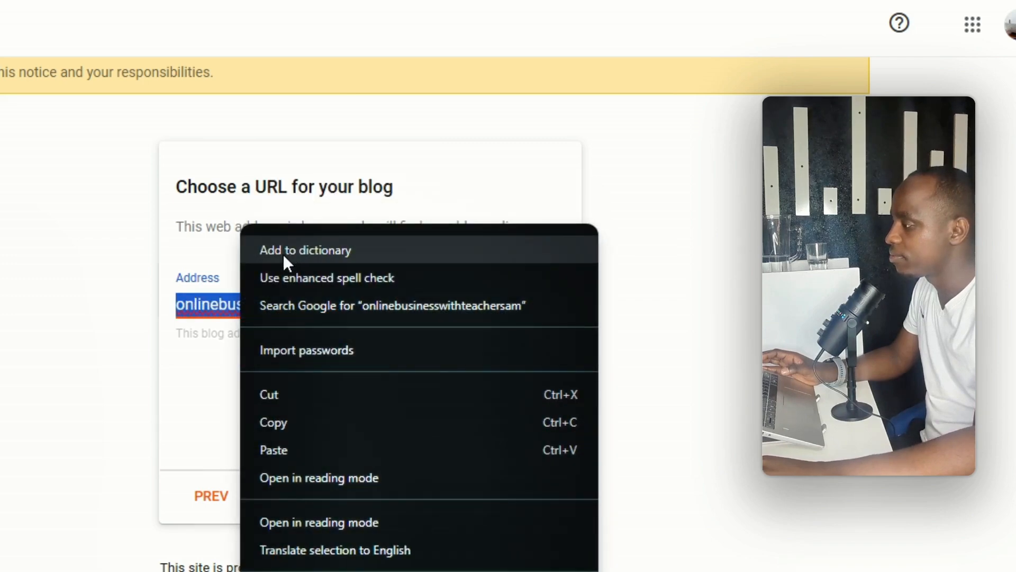
left_click(272, 395)
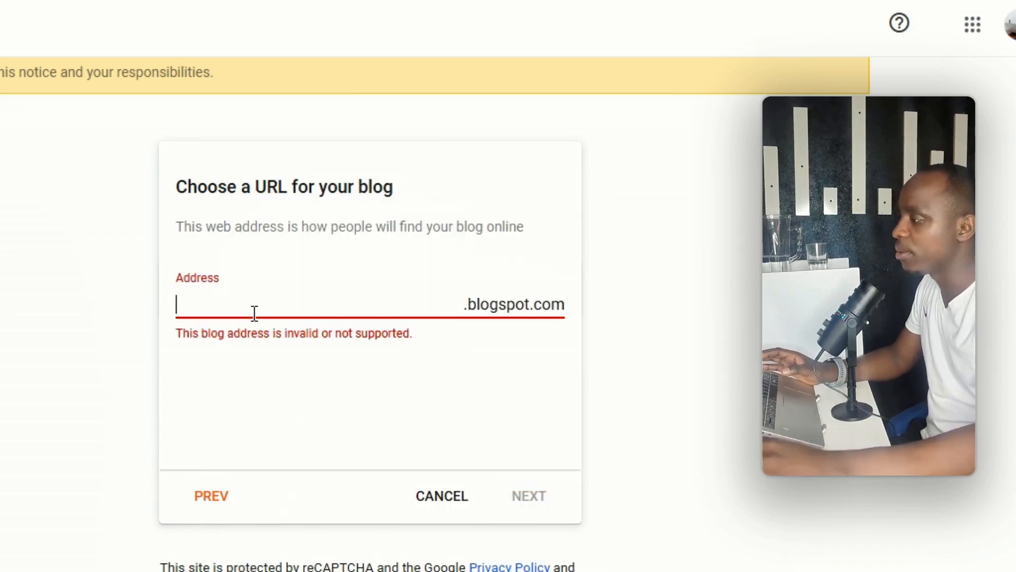
type("teachersam")
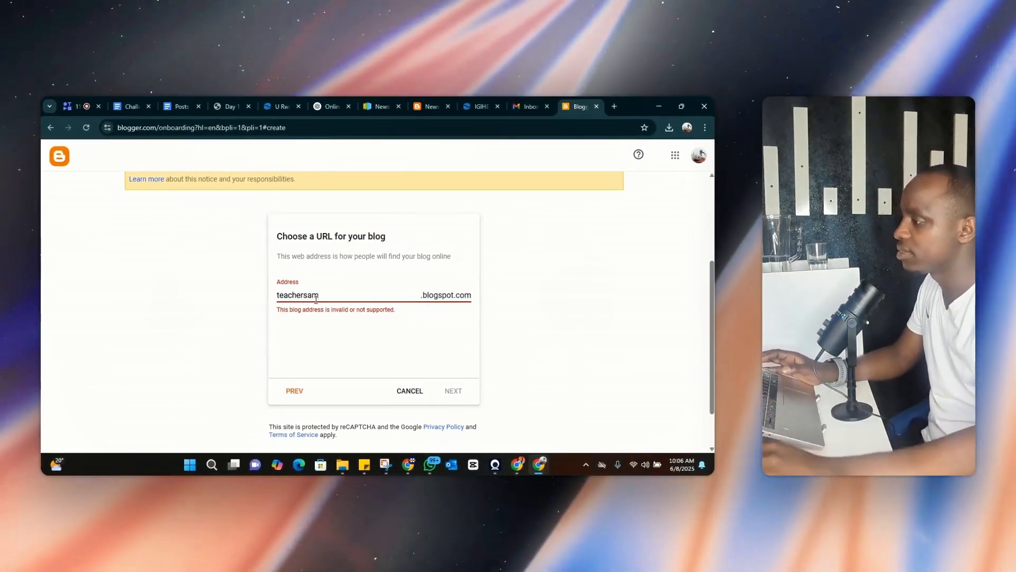
left_click(556, 329)
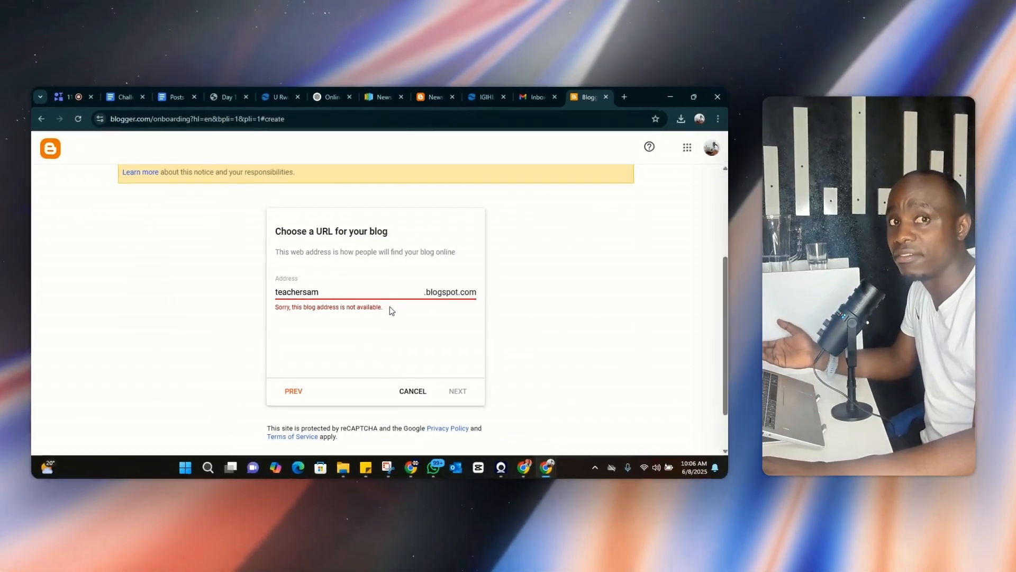
left_click(304, 210)
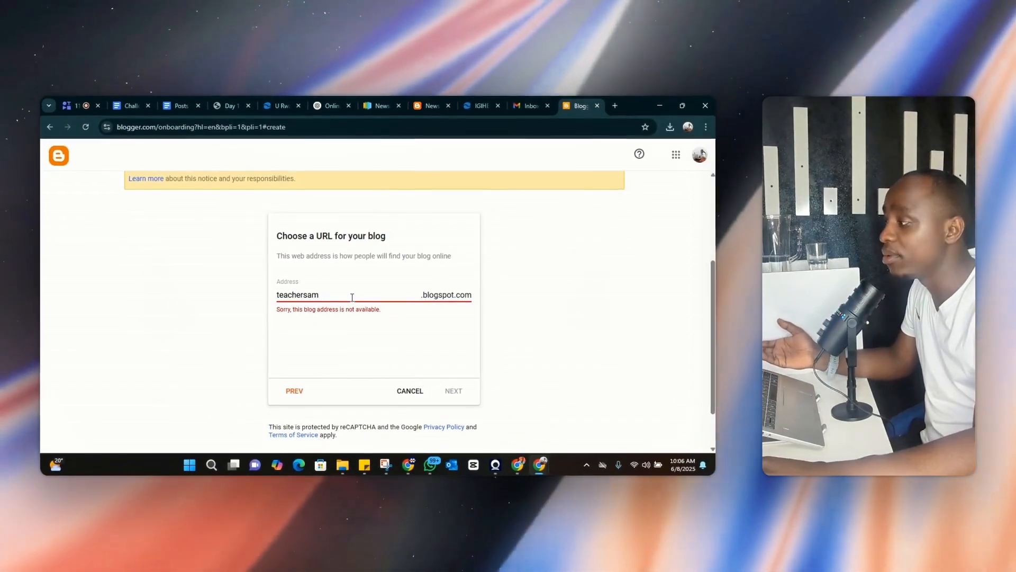
- Set the blog address to "onlinebusinesswith" plus the teacher's name as one word, and continue to the display name
key("ctrl+a")
type("onlinebusinesswithteachersam")
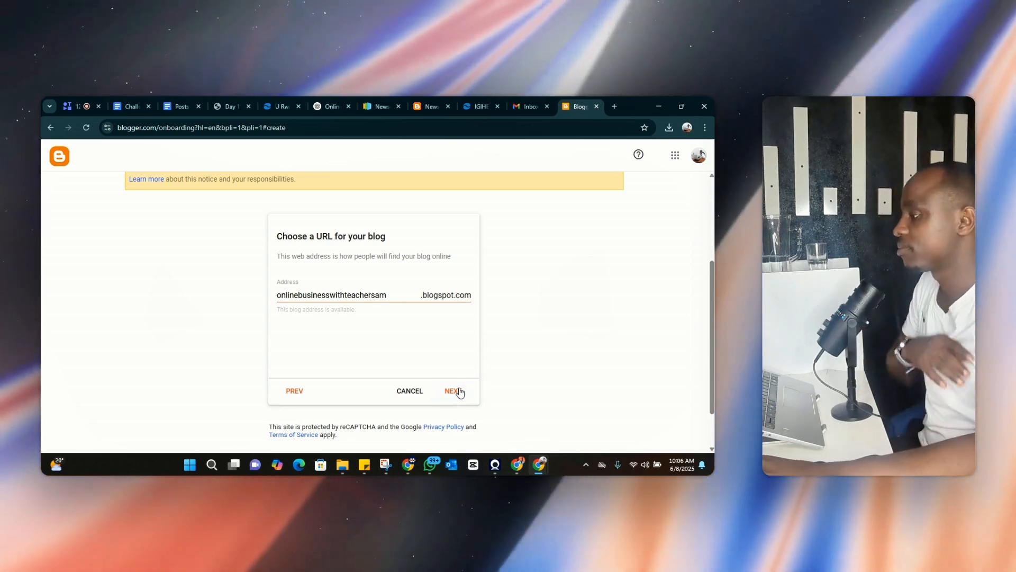
left_click(454, 391)
left_click(454, 391)
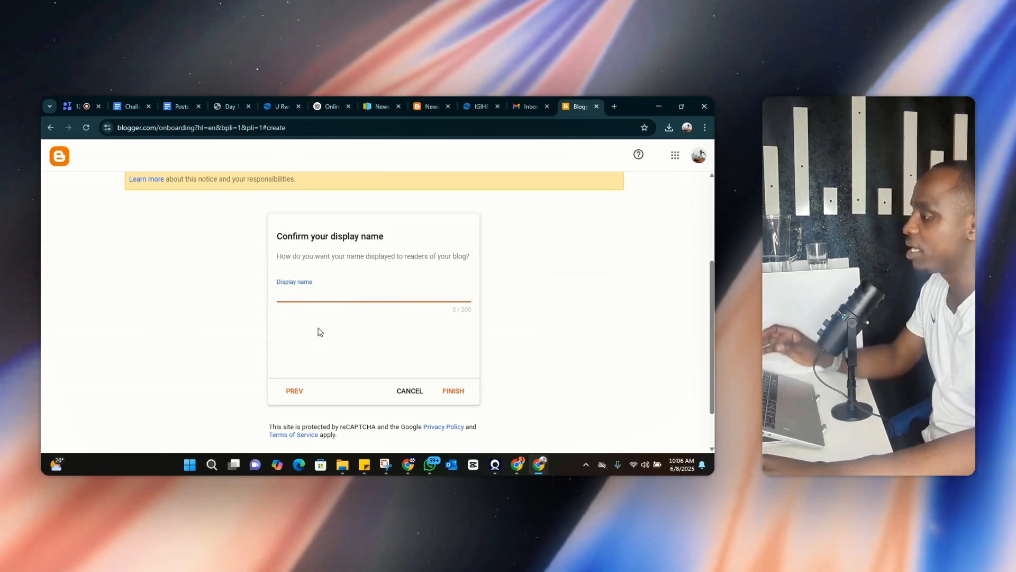
left_click(293, 392)
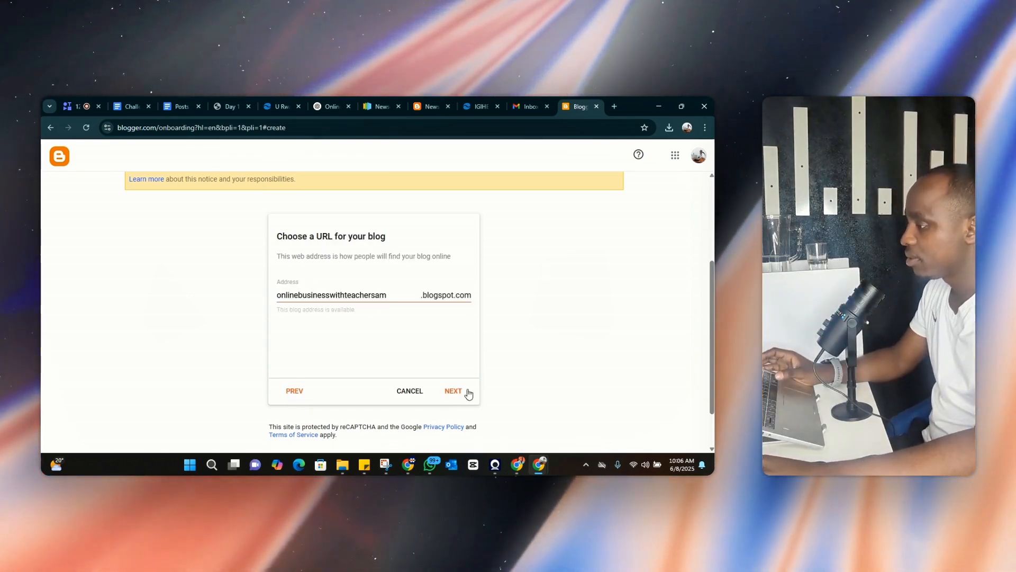
left_click(454, 391)
- Set the display name to "ONLINE BUSIENSS WITH" followed by the teacher's name, and finish creating the blog
left_click(317, 296)
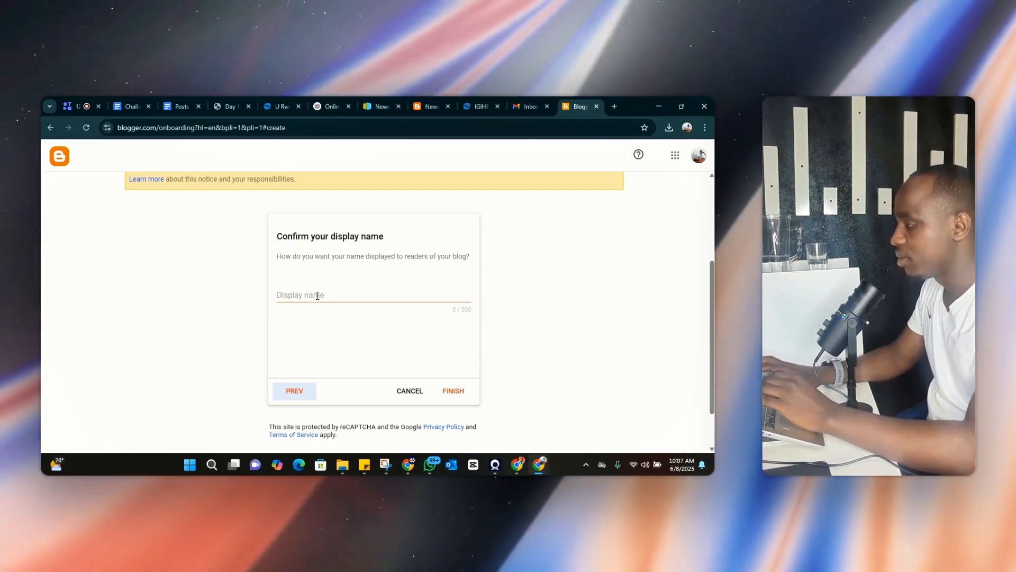
left_click(318, 295)
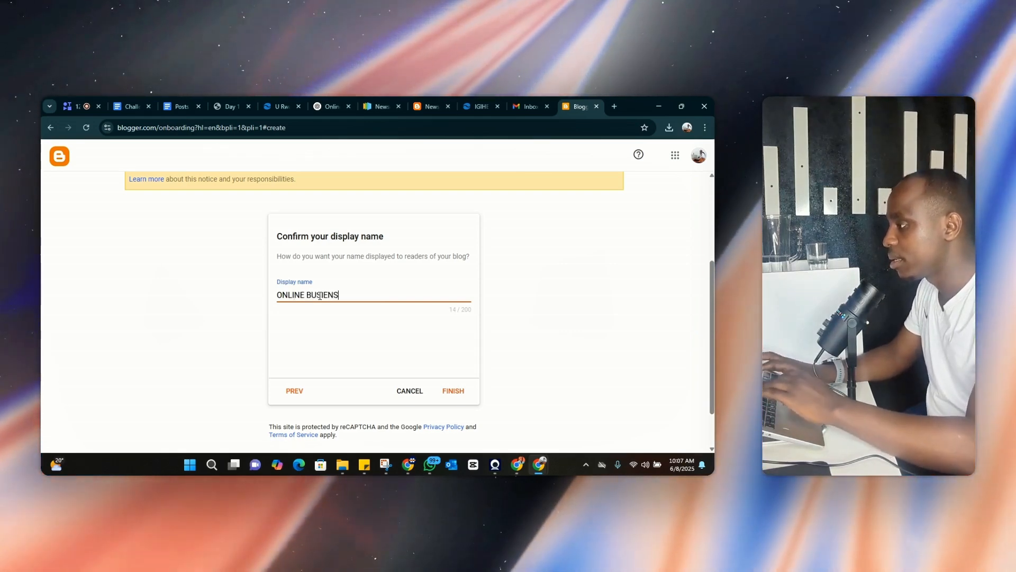
type("ONLINE BUSIENSS WITH TE")
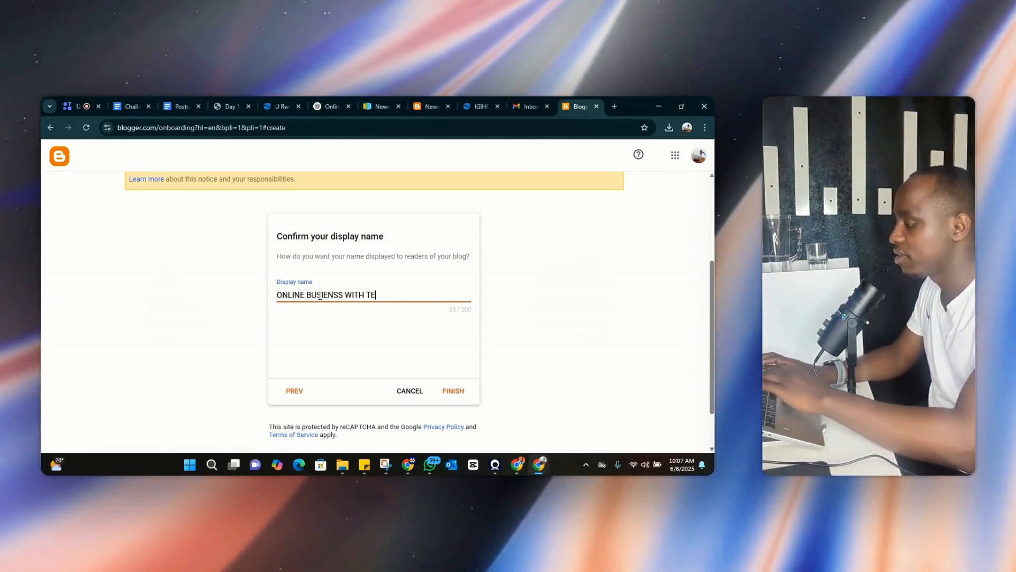
type("ACHER SAM")
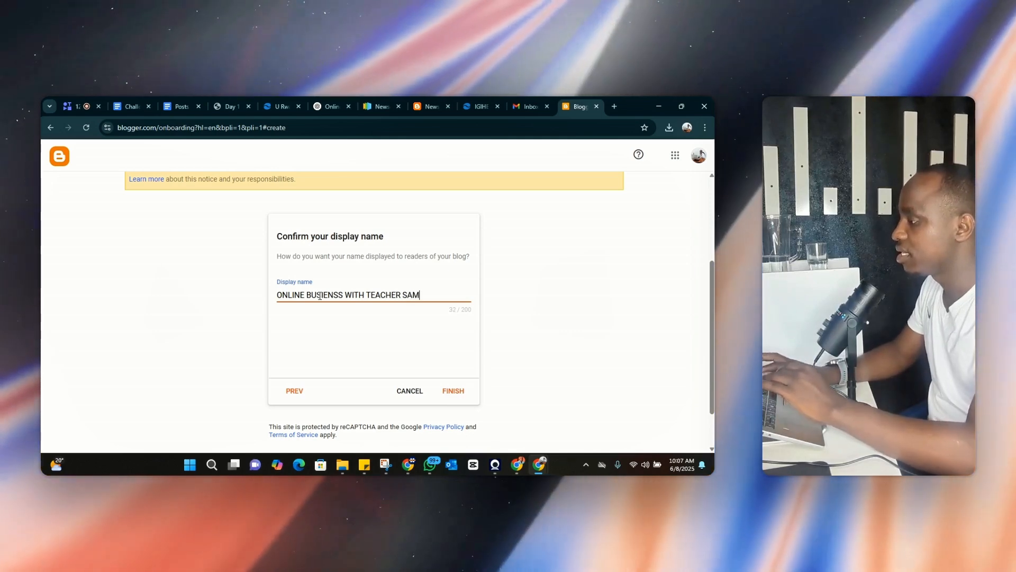
left_click(389, 372)
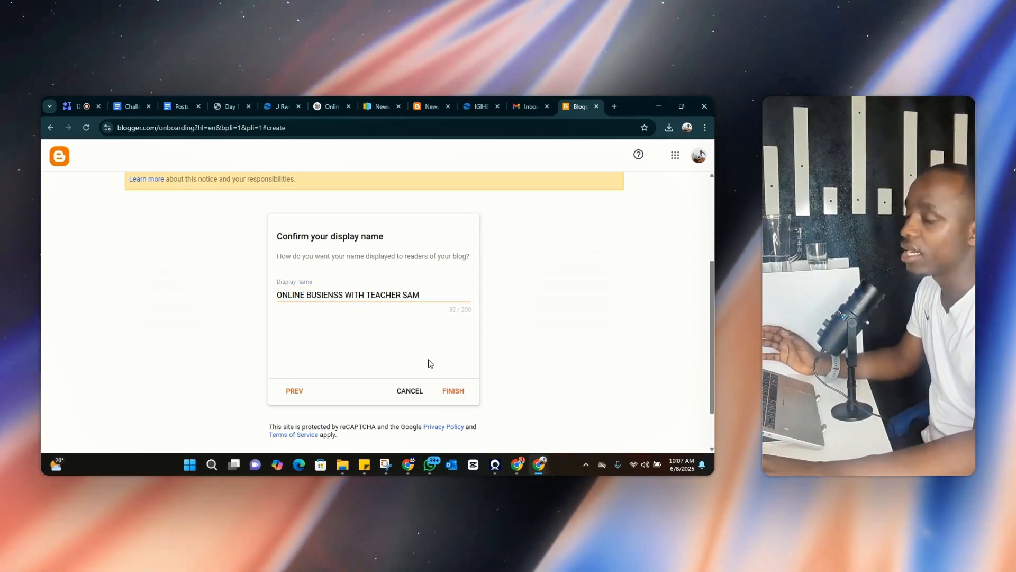
left_click(447, 393)
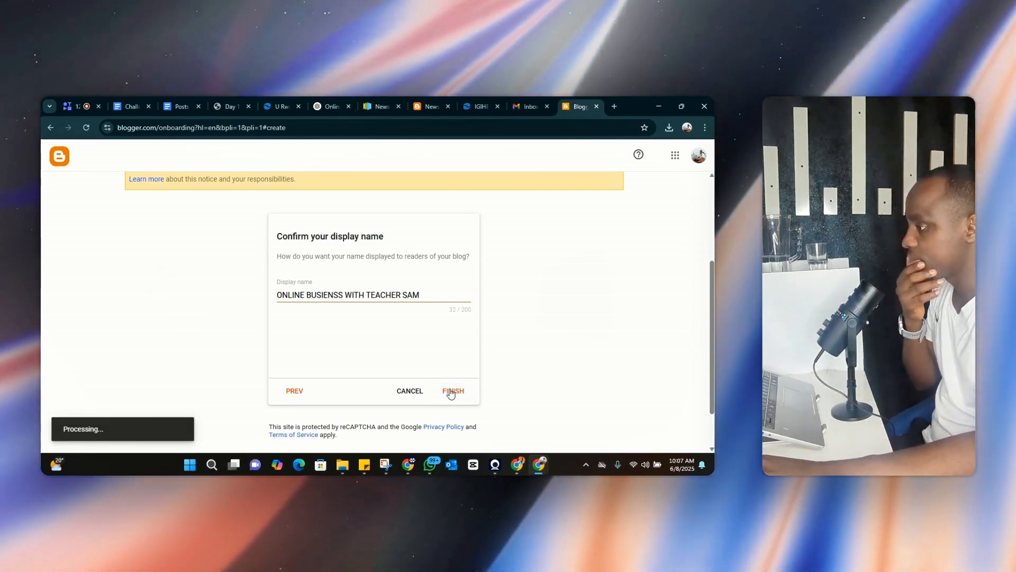
scroll(450, 393, "down", 1)
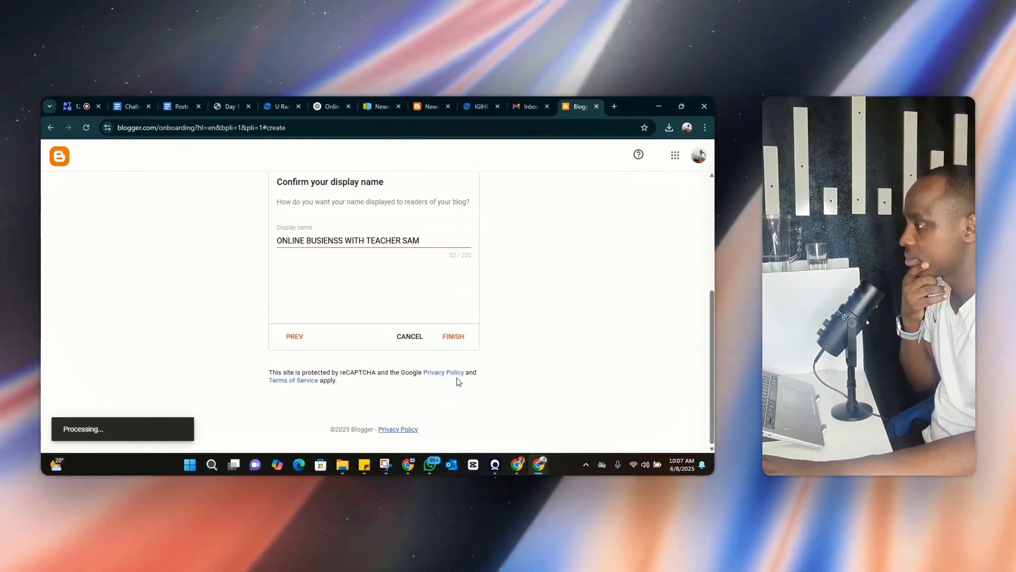
left_click(457, 336)
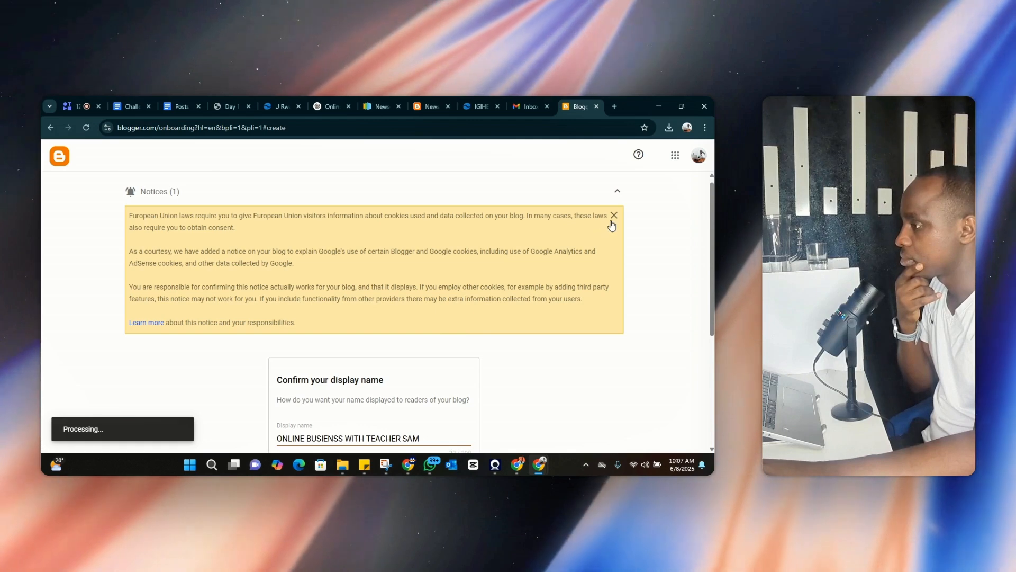
- Dismiss the European Union cookie notice and open the new blog's posts dashboard
left_click(614, 215)
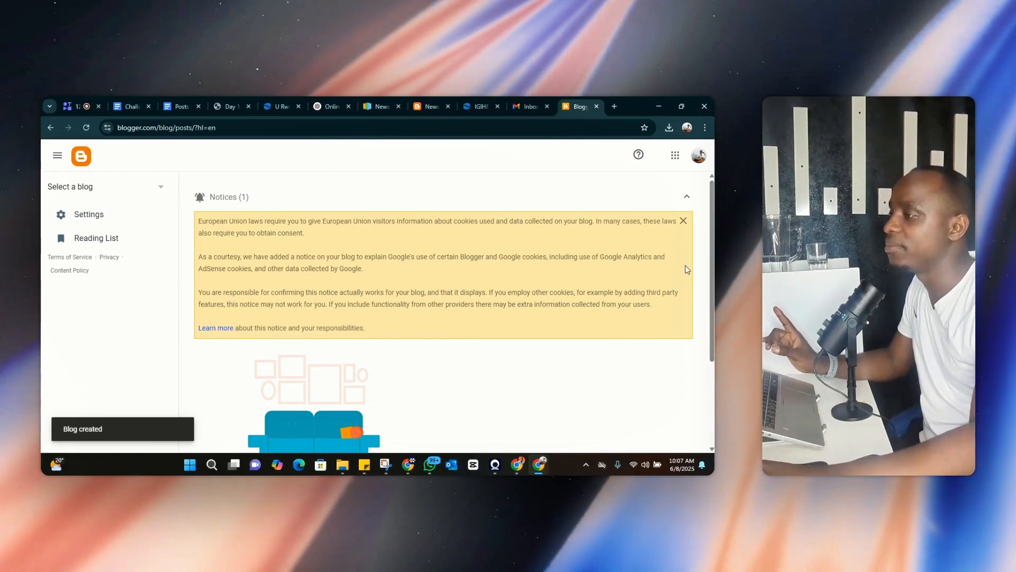
left_click(683, 221)
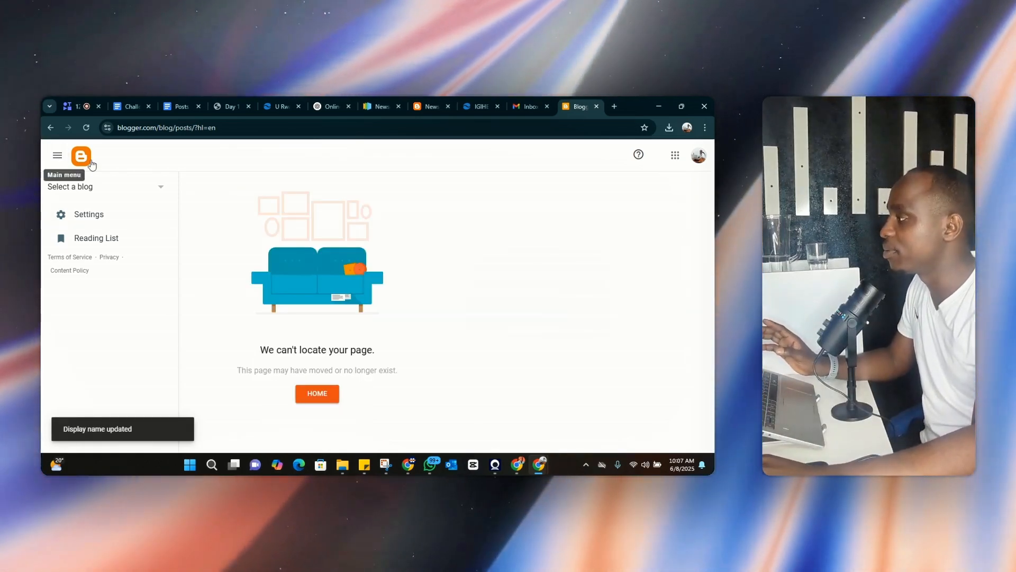
left_click(82, 159)
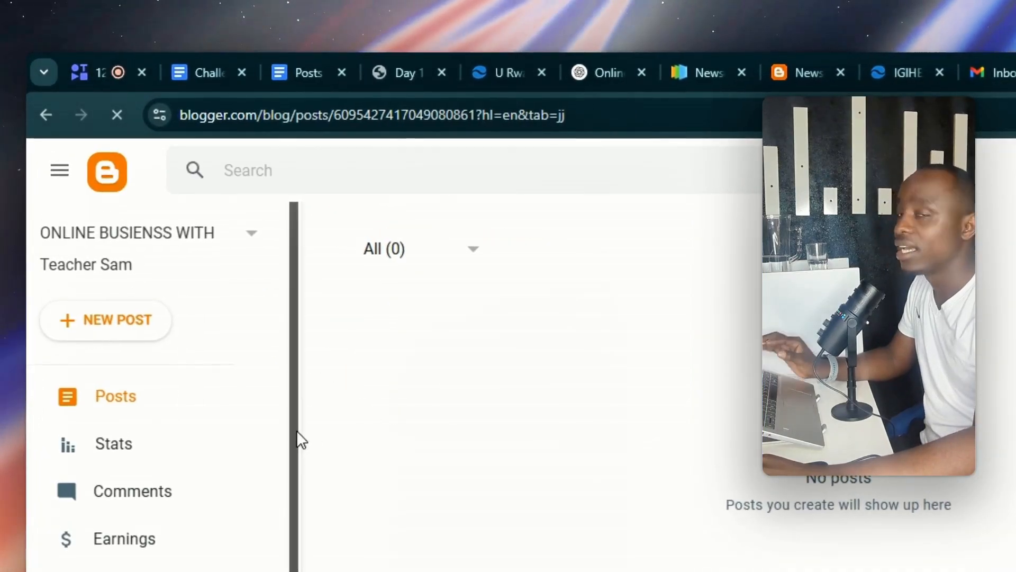
- View the new blog's public page and examine its blogspot address and header title
scroll(28, 543, "down", 2)
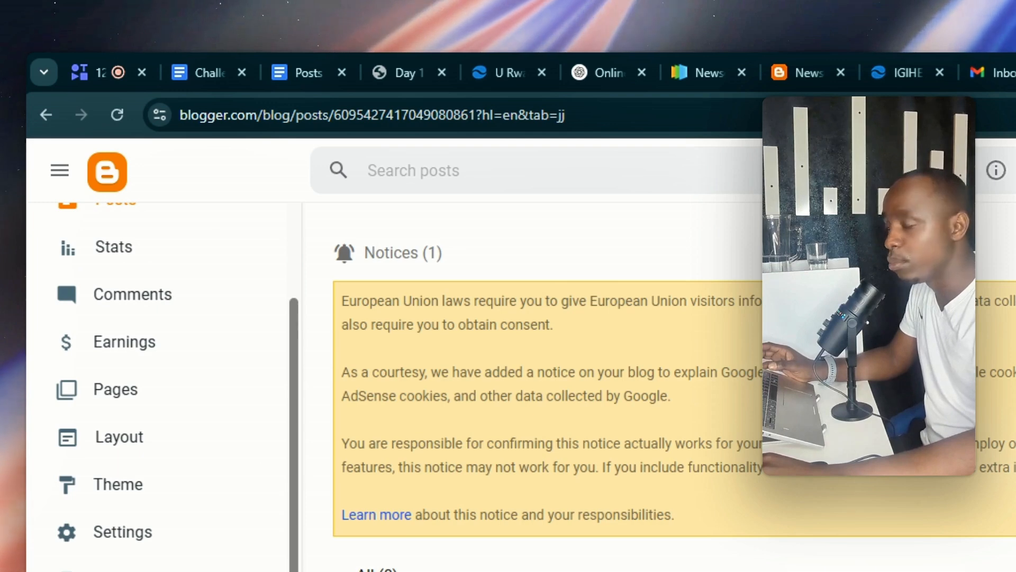
left_click(114, 570)
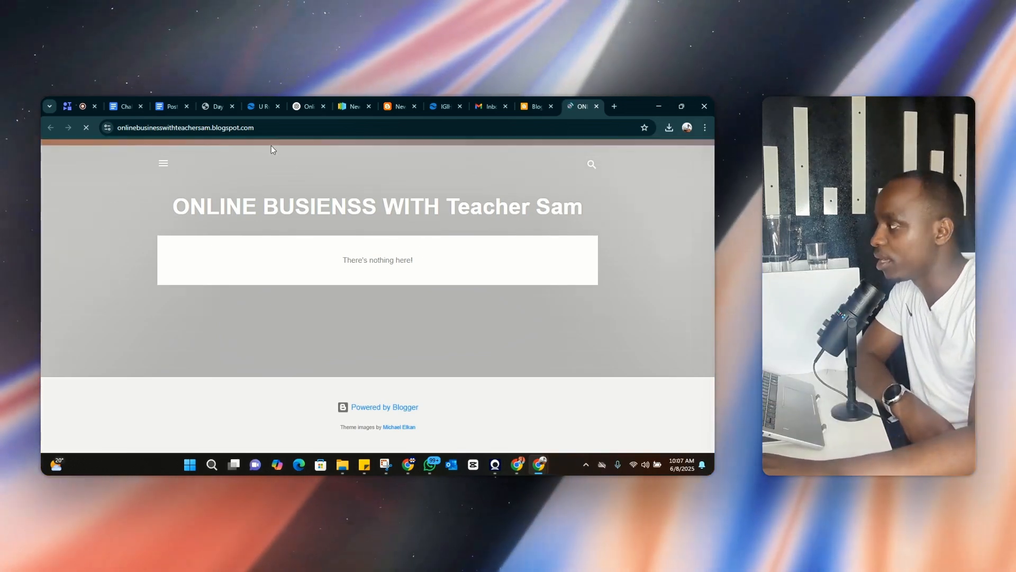
left_click(265, 127)
left_click(281, 128)
left_click_drag(284, 128, 87, 129)
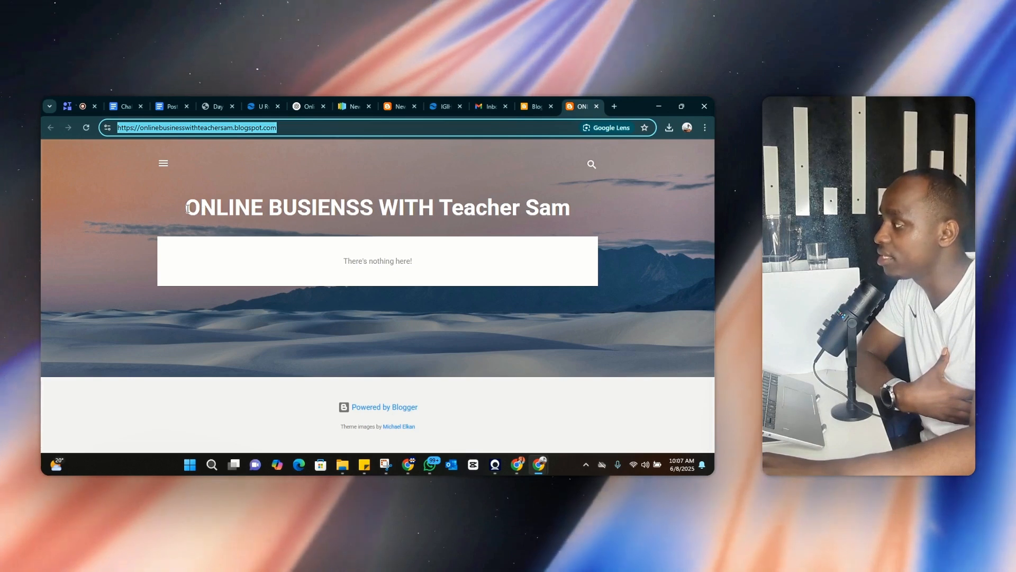
left_click_drag(185, 208, 570, 208)
left_click(219, 224)
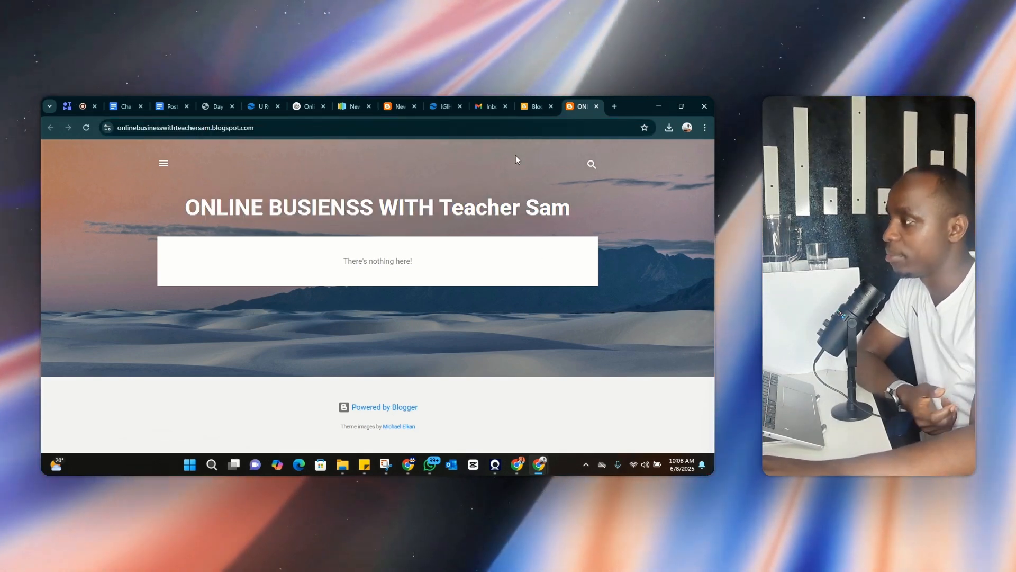
left_click(525, 105)
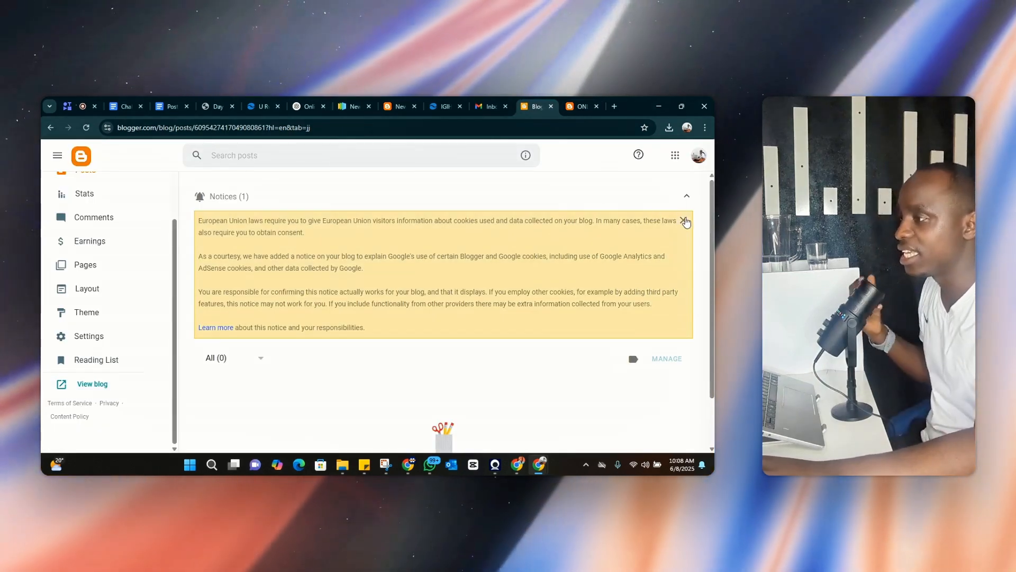
left_click(581, 106)
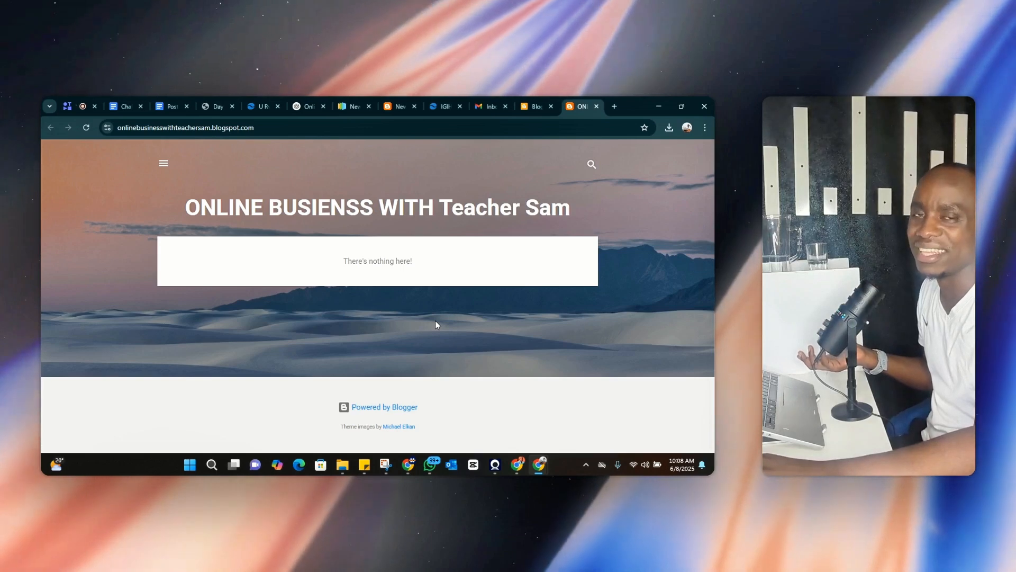
- Return to the blog dashboard and create a new post, ready for its title
left_click(532, 106)
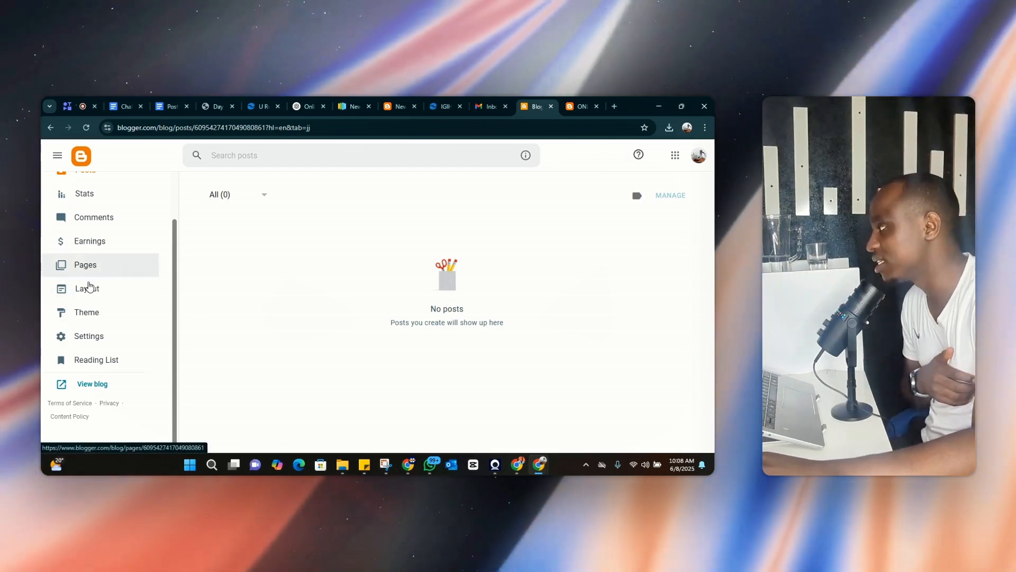
scroll(96, 290, "up", 2)
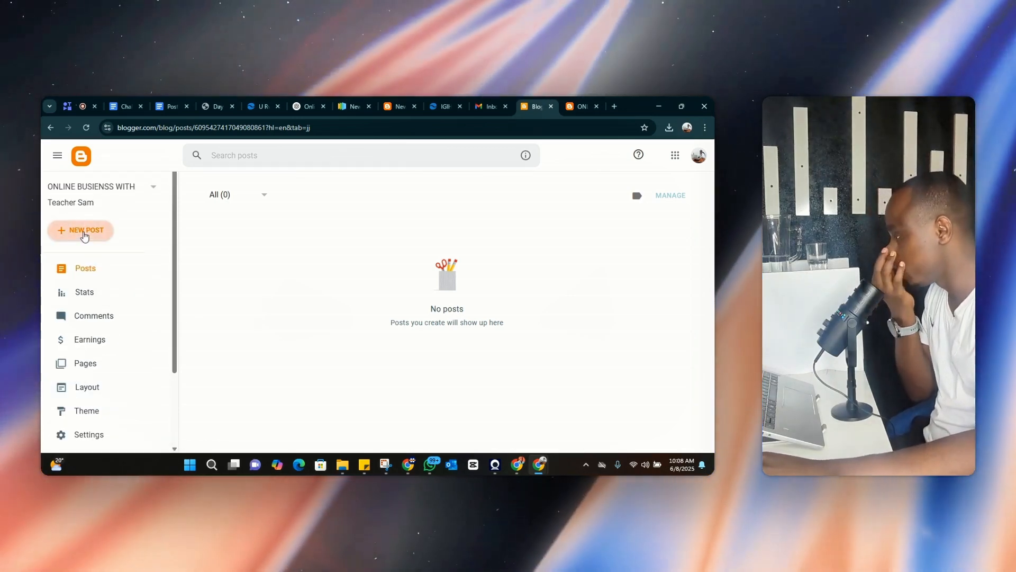
left_click(83, 232)
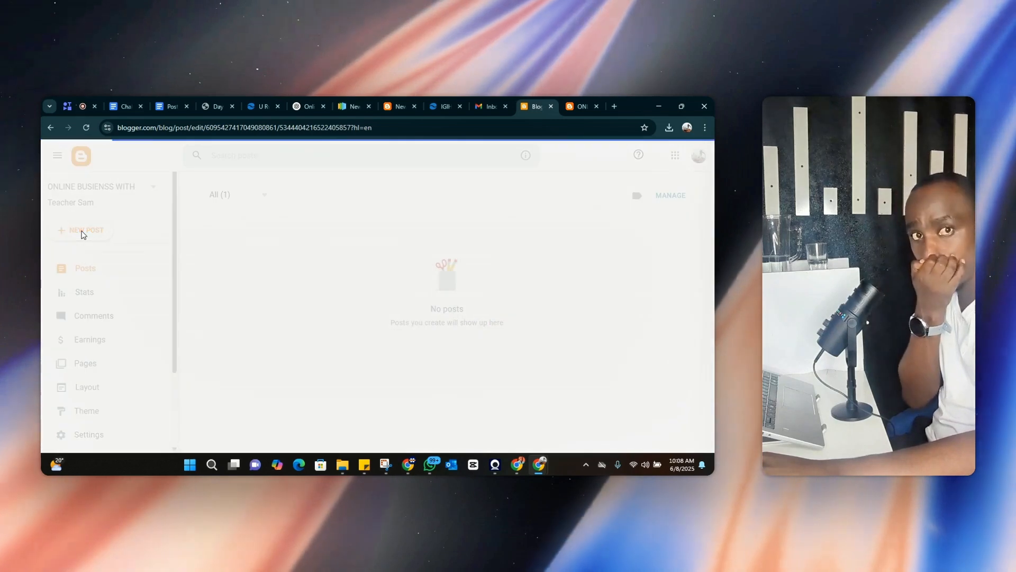
left_click(130, 195)
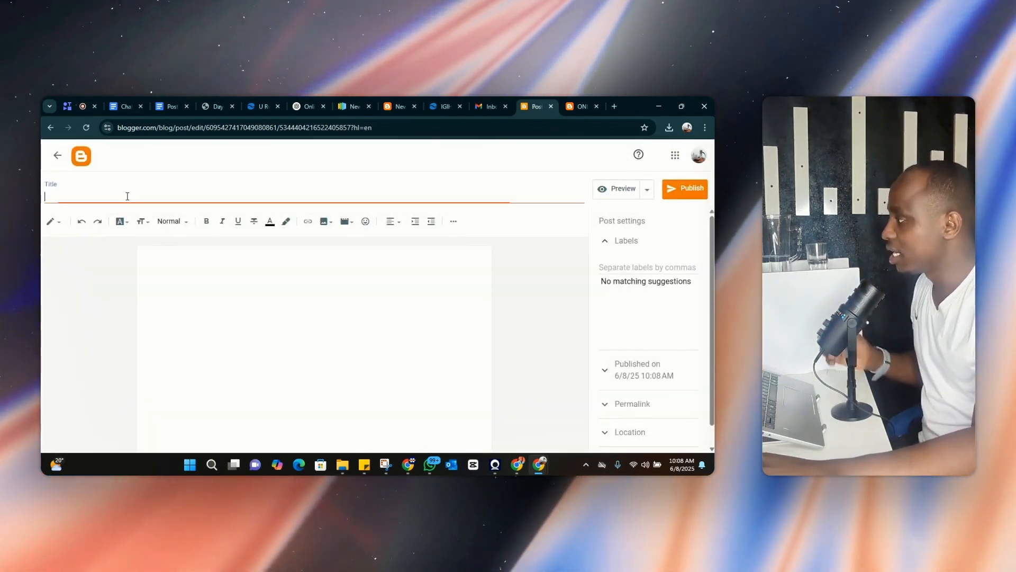
- Copy the heading "How ChatGPT Can Help You Start an Online Business in Rwanda (Even If You're a Beginner)" from the Posts document into the post title
left_click(169, 106)
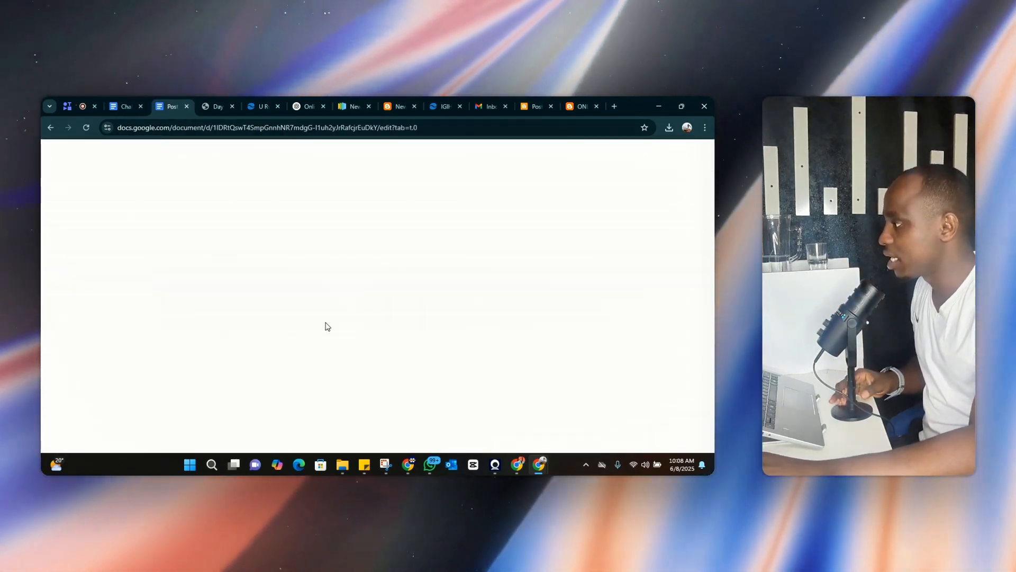
scroll(327, 294, "down", 10)
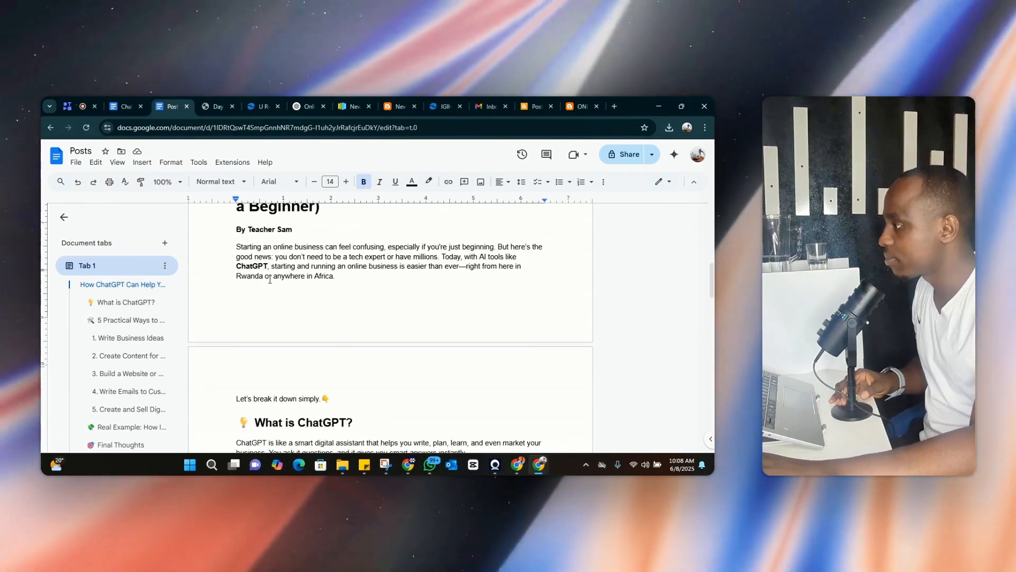
scroll(293, 311, "up", 2)
left_click_drag(320, 302, 236, 260)
right_click(268, 264)
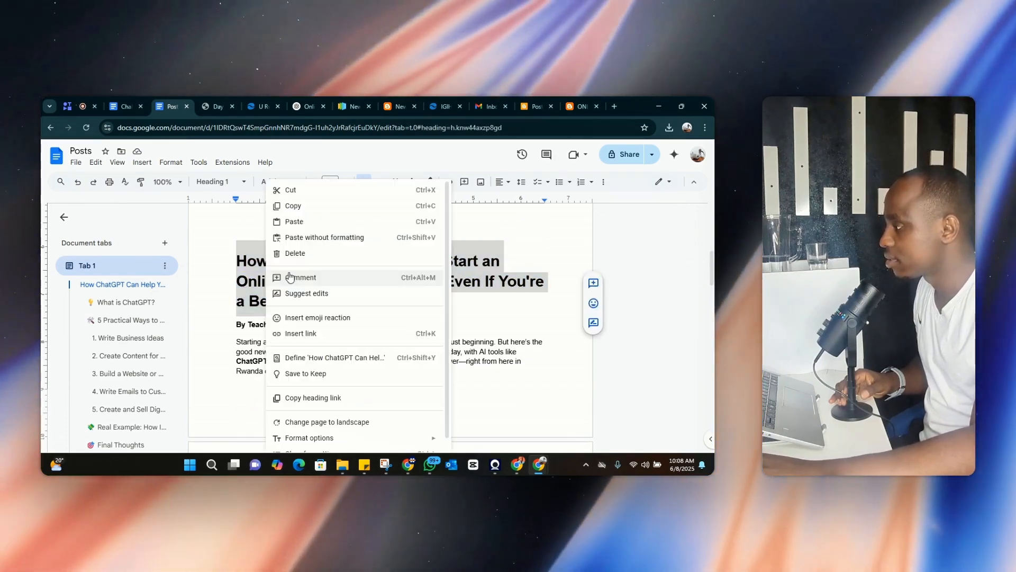
left_click(292, 206)
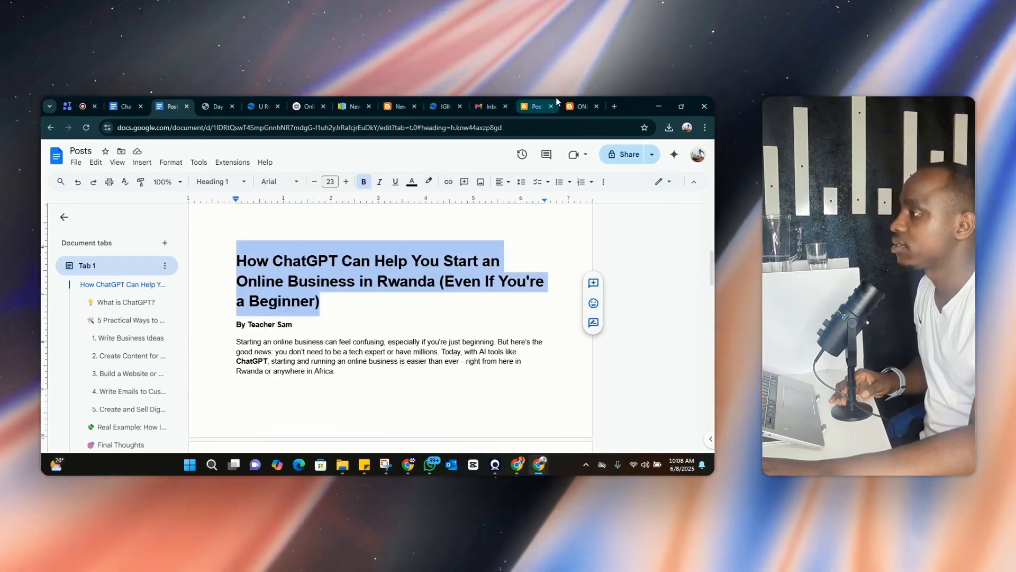
left_click(574, 106)
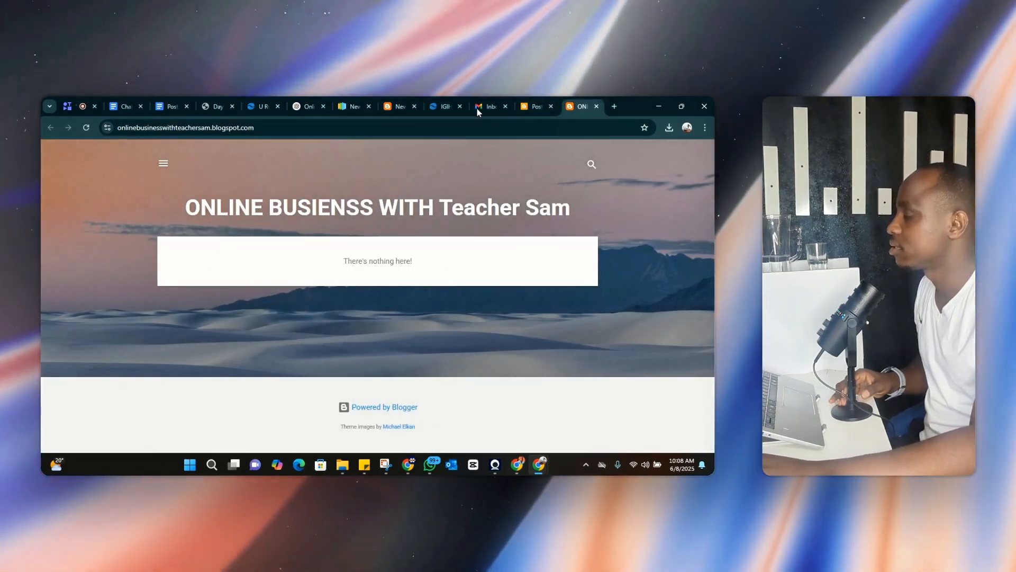
left_click(525, 106)
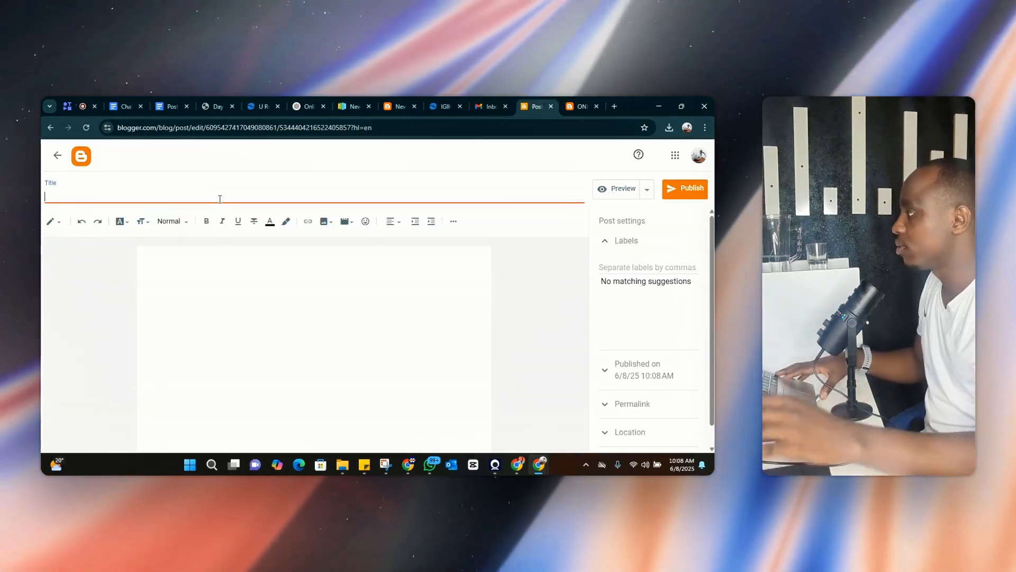
key("ctrl+v")
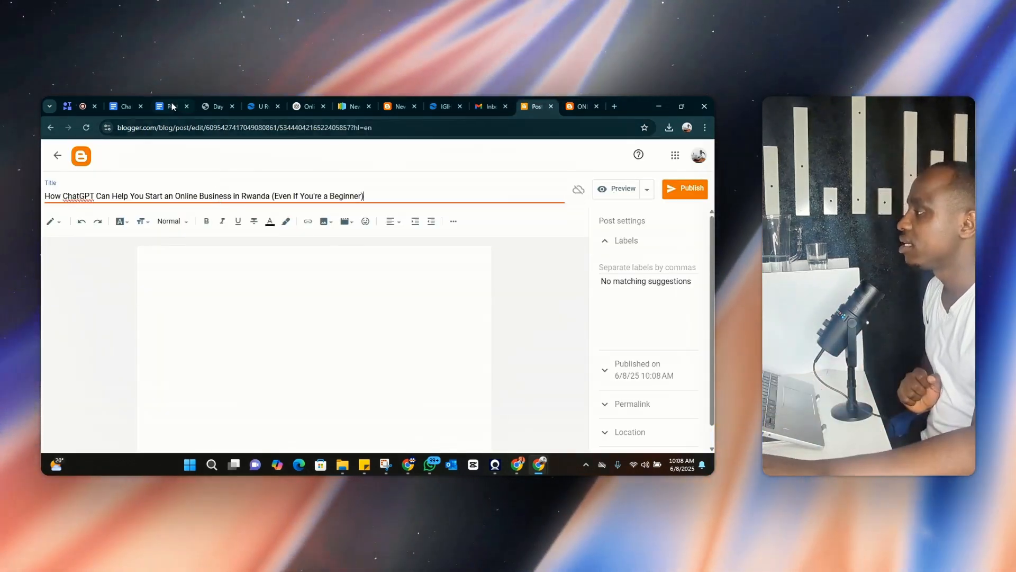
- Copy the article text from the opening paragraph into section "4. Write Emails to Customers" of the Posts document and paste it into the post body
left_click_drag(170, 106, 531, 110)
left_click_drag(236, 342, 348, 420)
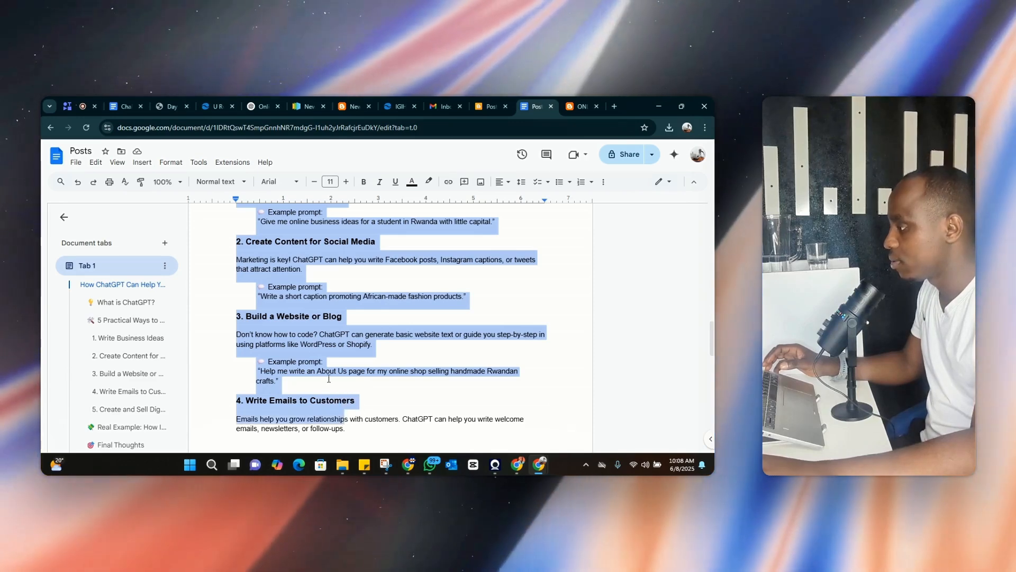
right_click(311, 332)
left_click(350, 214)
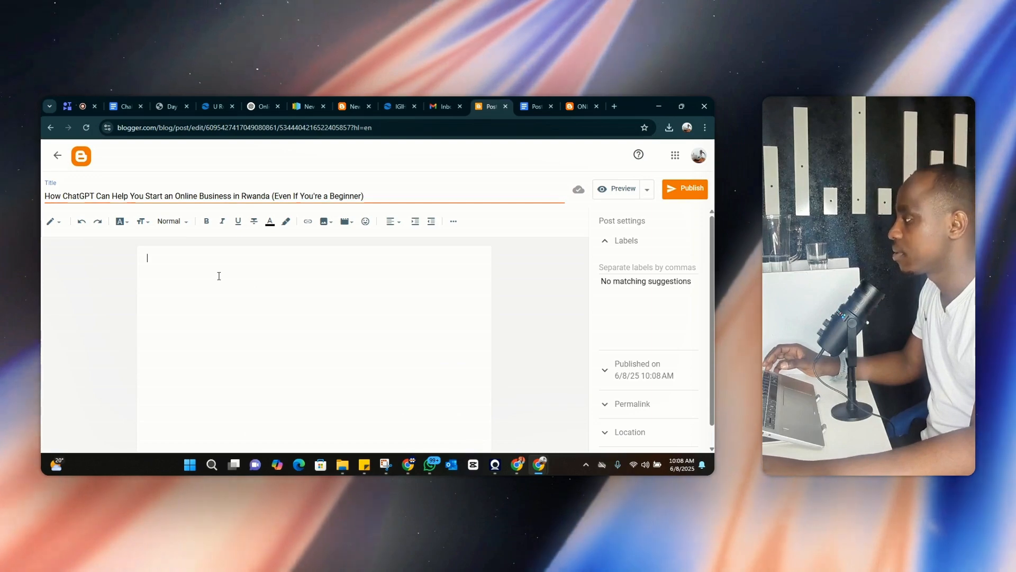
key("ctrl+v")
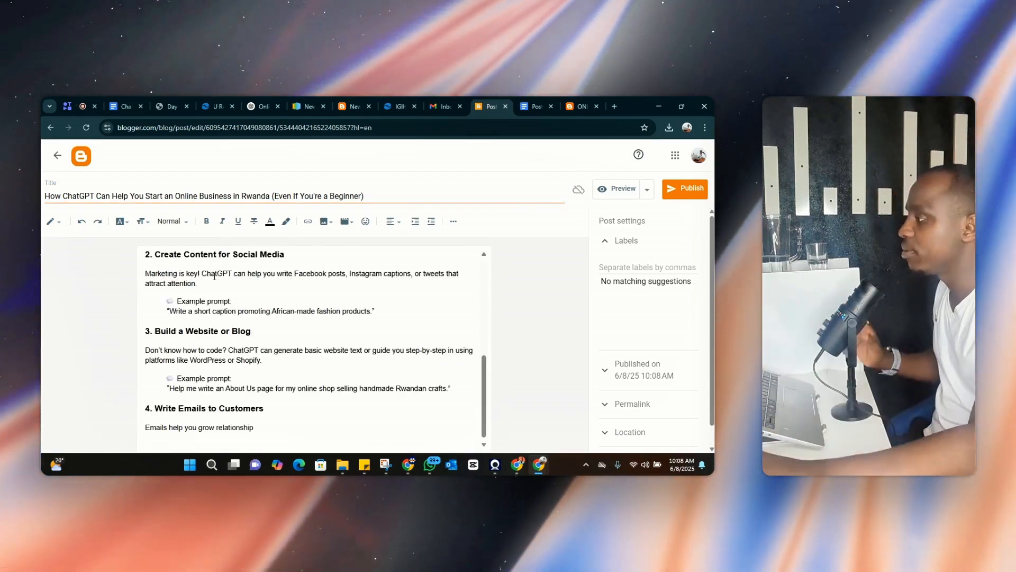
scroll(215, 340, "up", 2)
scroll(217, 340, "up", 3)
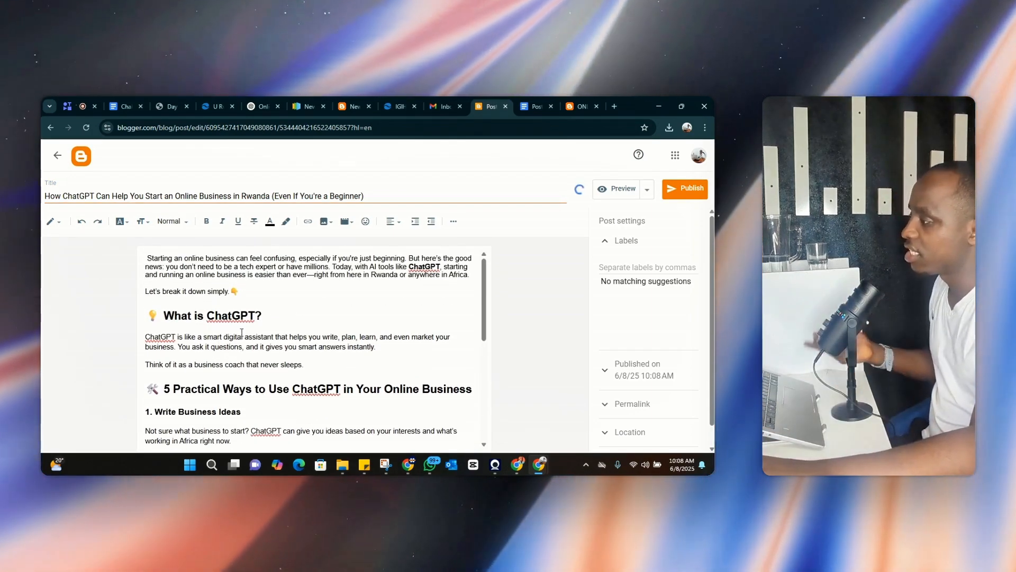
- Insert the image starting-an-online-business-cover from the Blogger pictures folder below the line "Let's break it down simply."
left_click(245, 295)
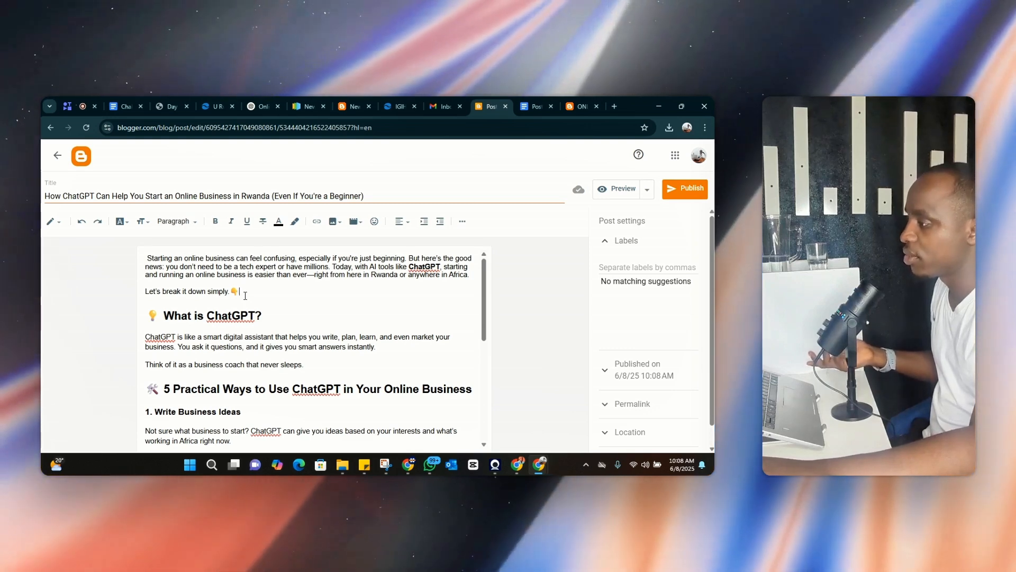
key("Return")
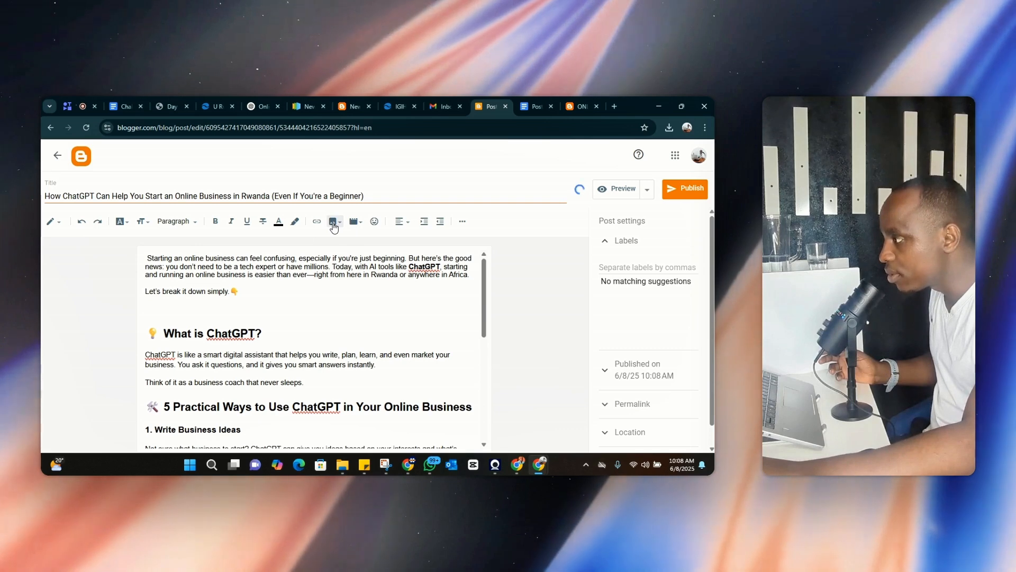
left_click(334, 222)
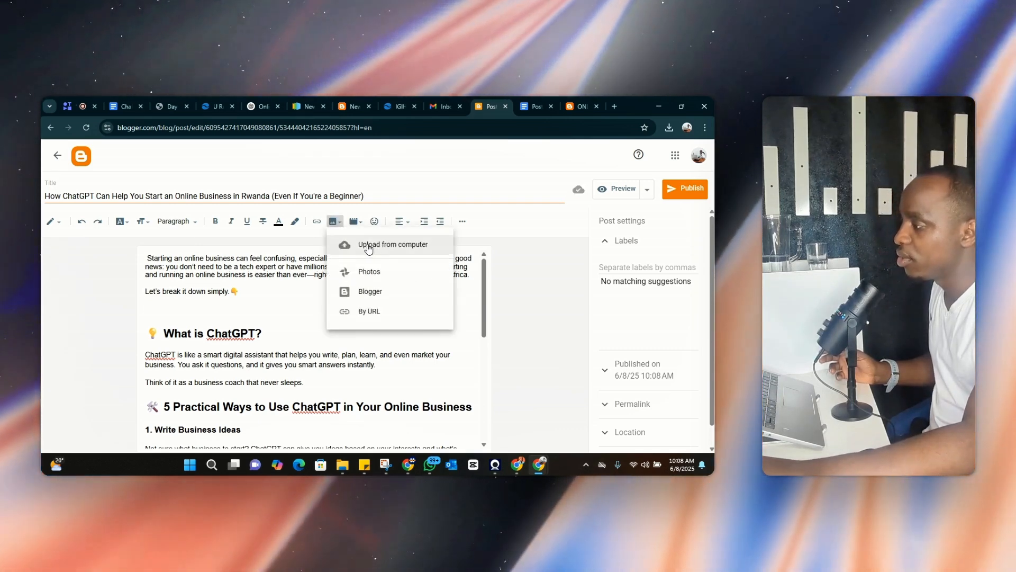
left_click(369, 246)
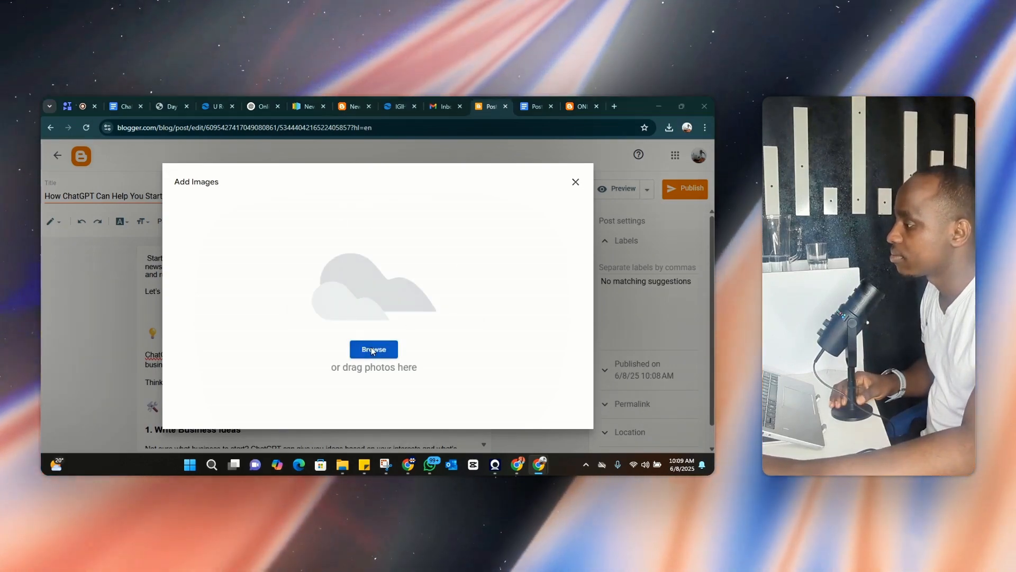
left_click(372, 350)
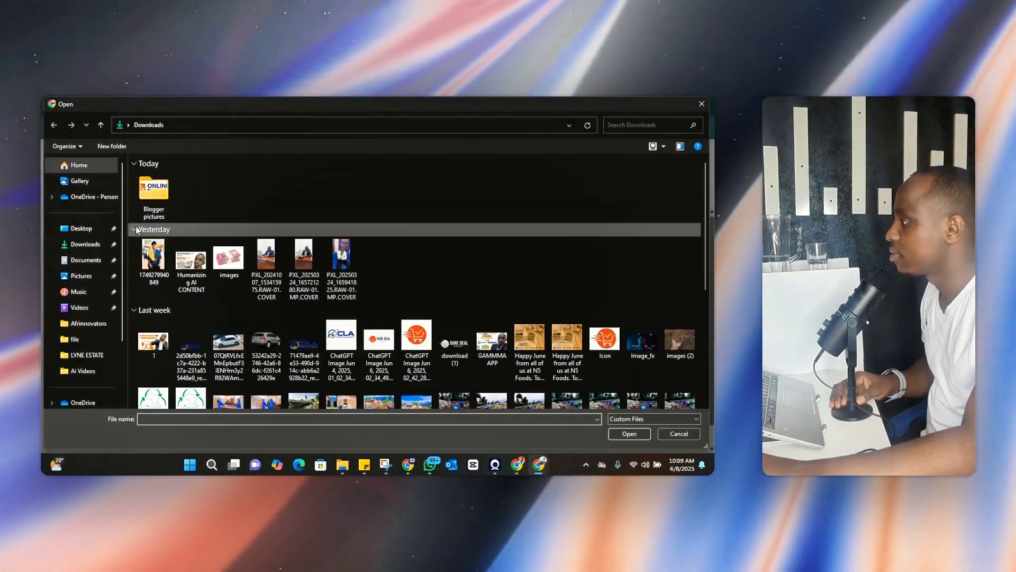
double_click(150, 210)
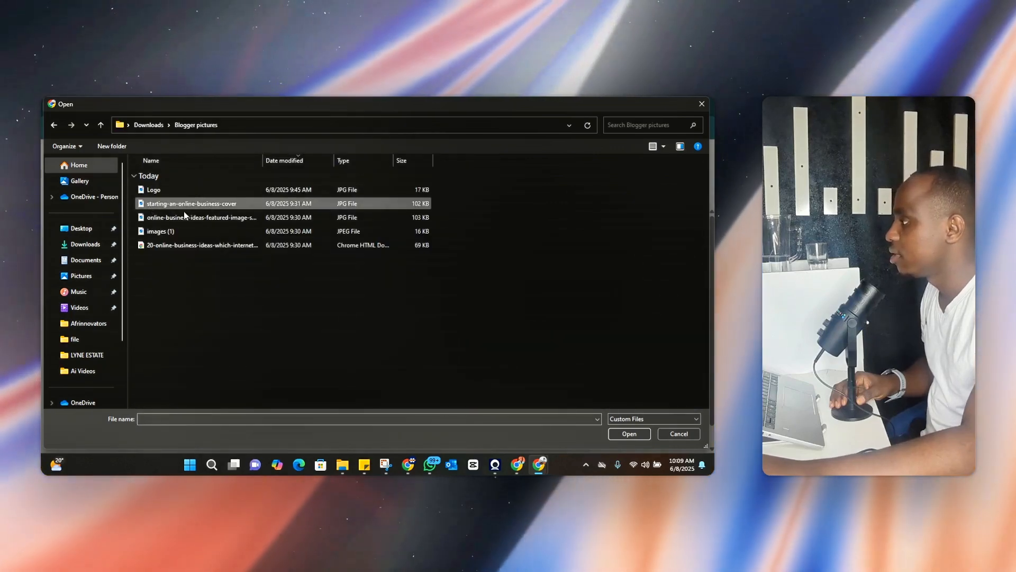
left_click(184, 203)
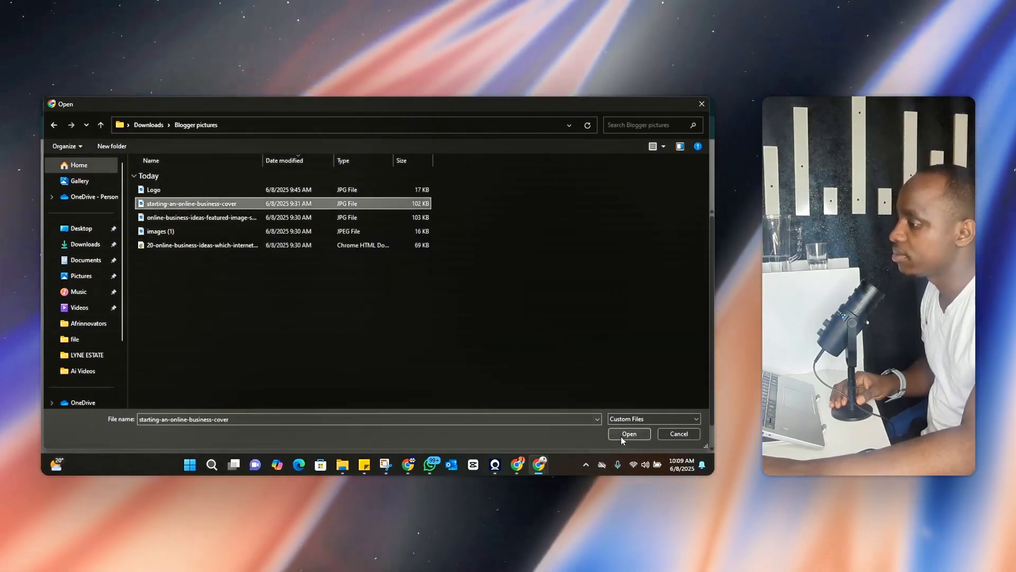
left_click(621, 436)
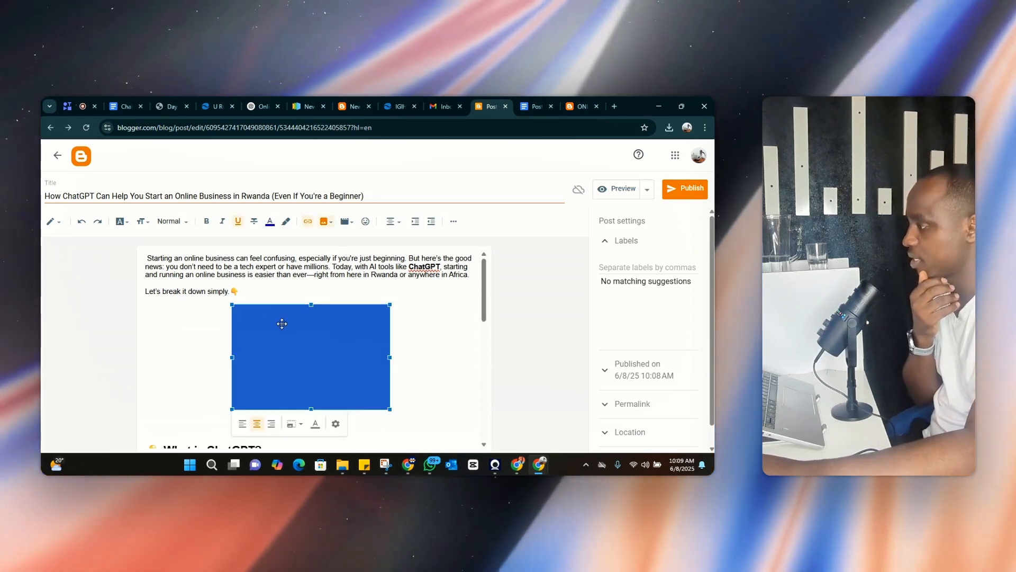
- Set the inserted shopping cart image to its original size
left_click(335, 425)
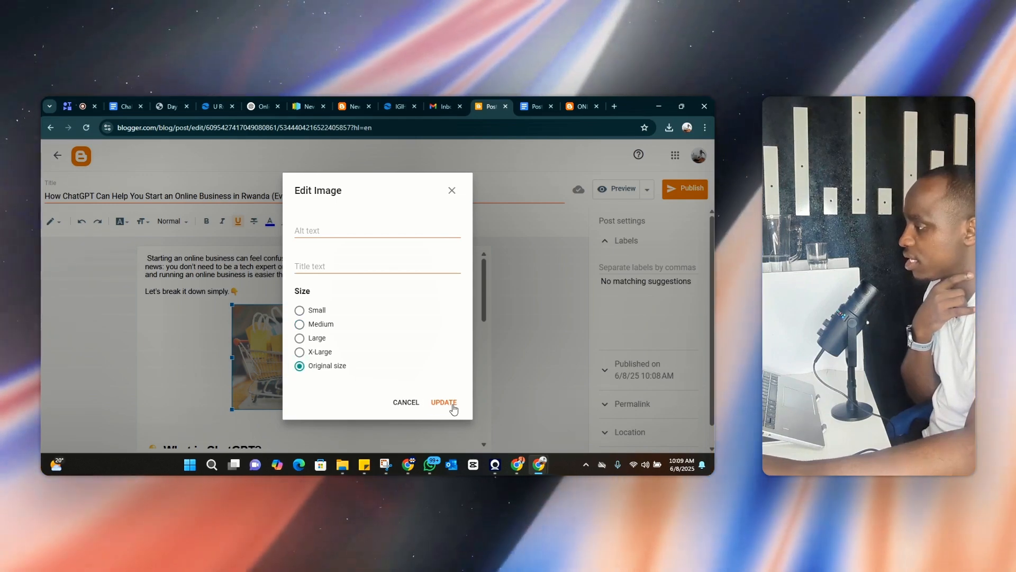
left_click(452, 405)
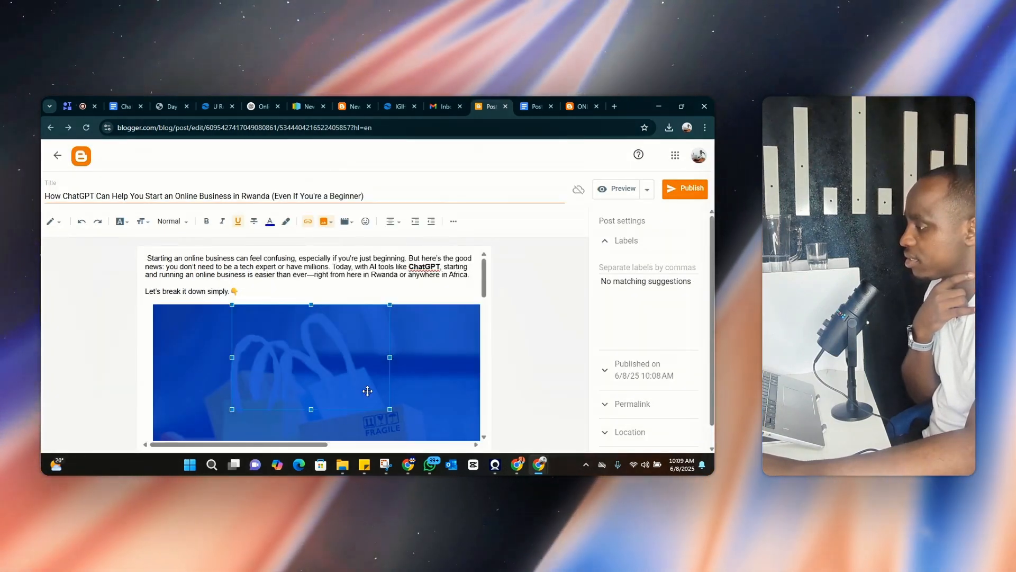
scroll(448, 338, "down", 15)
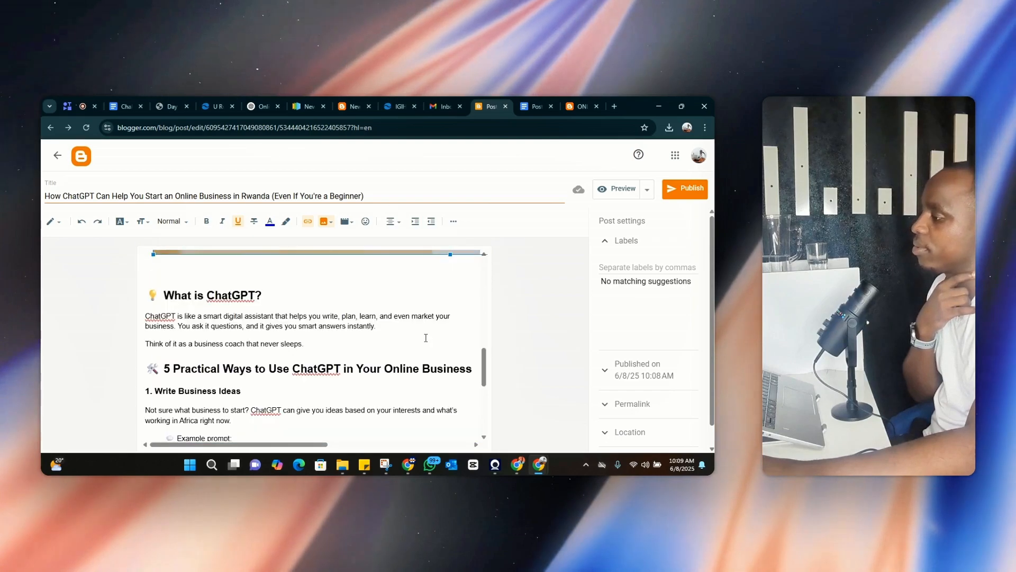
- Add the label CHATGPT to the post and publish it to the blog
scroll(425, 339, "up", 10)
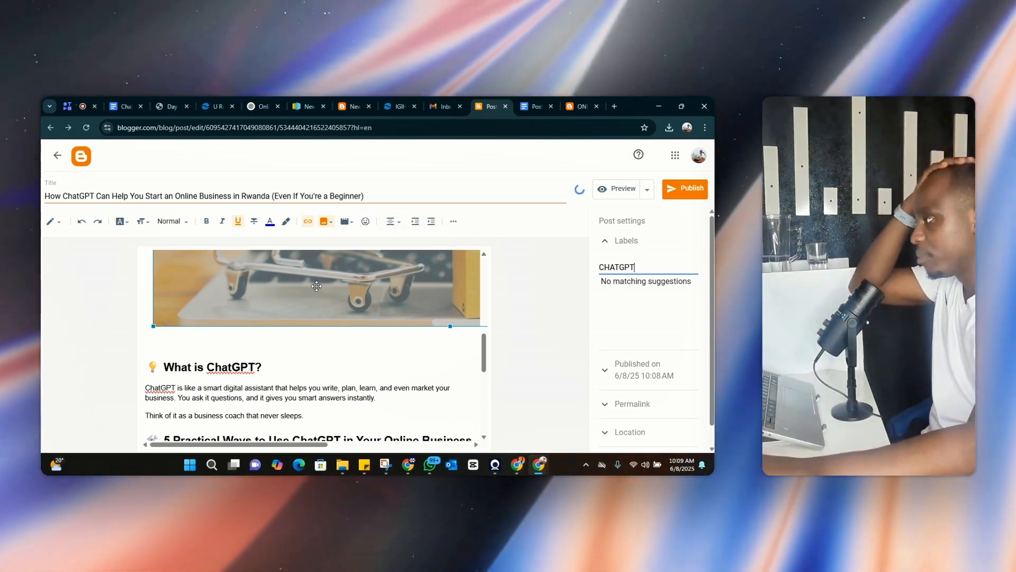
scroll(316, 286, "down", 10)
left_click(684, 189)
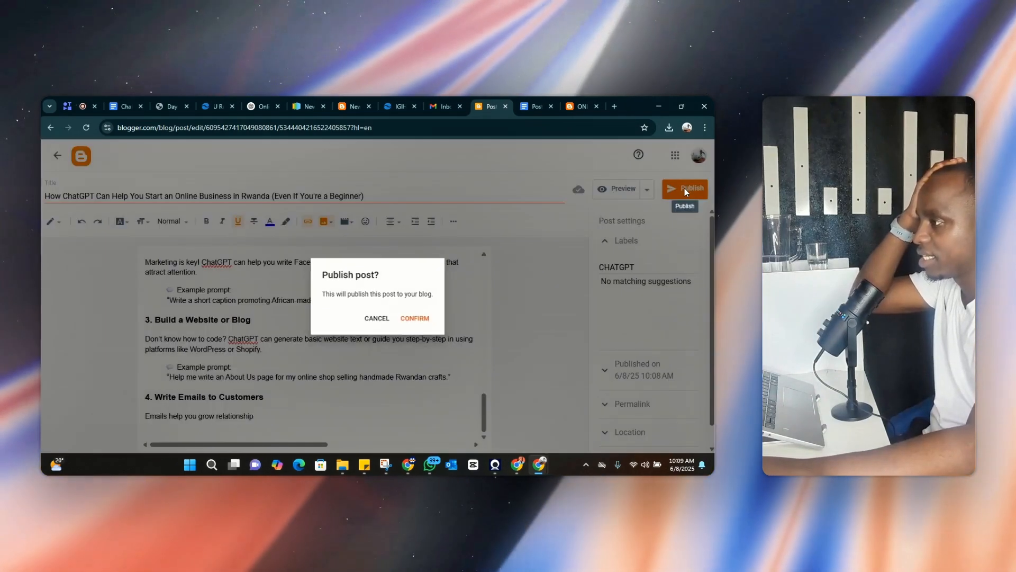
left_click(418, 318)
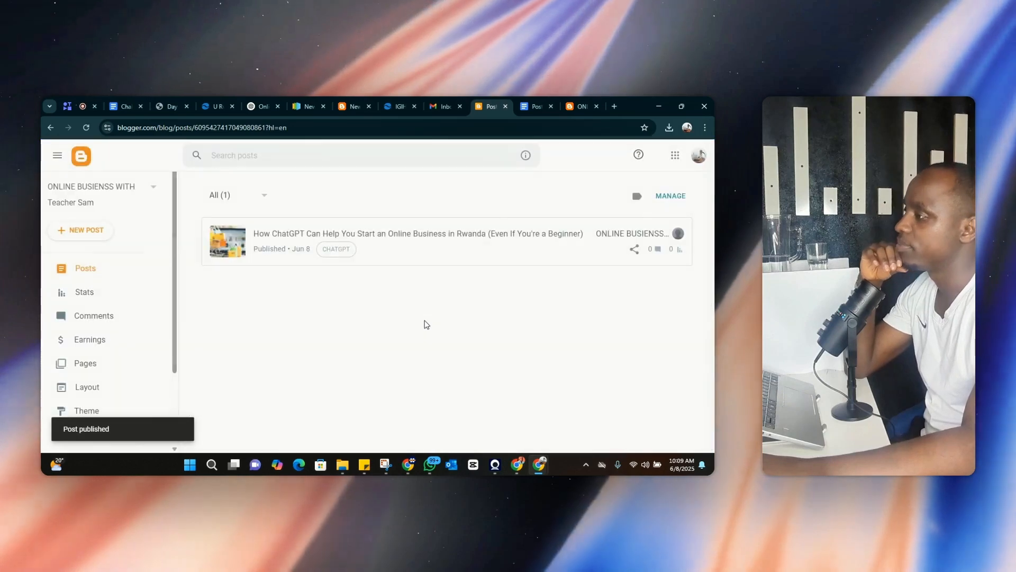
- Reload the blog's public page and examine the published post's title, image and text excerpt
left_click(582, 105)
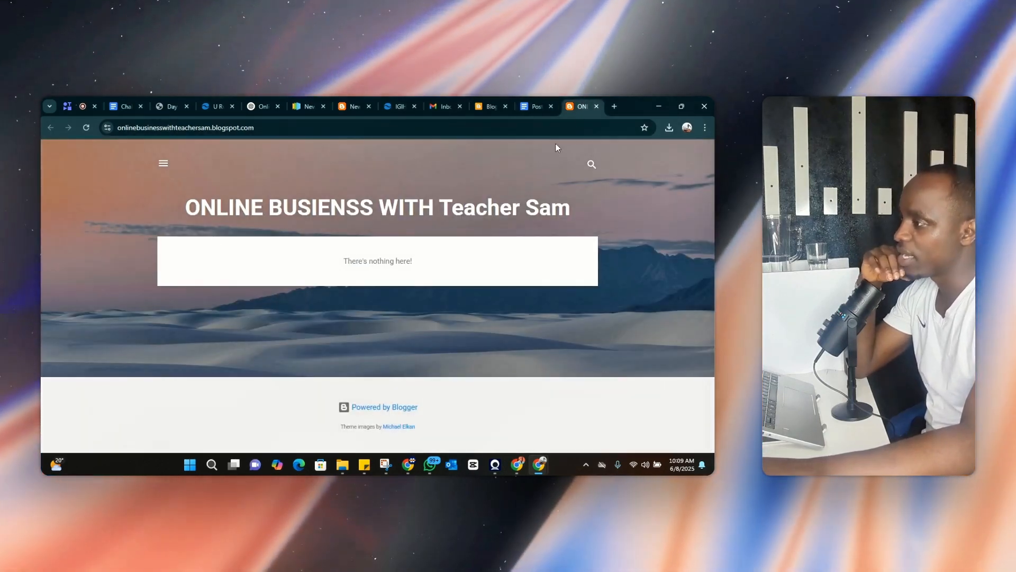
left_click(87, 129)
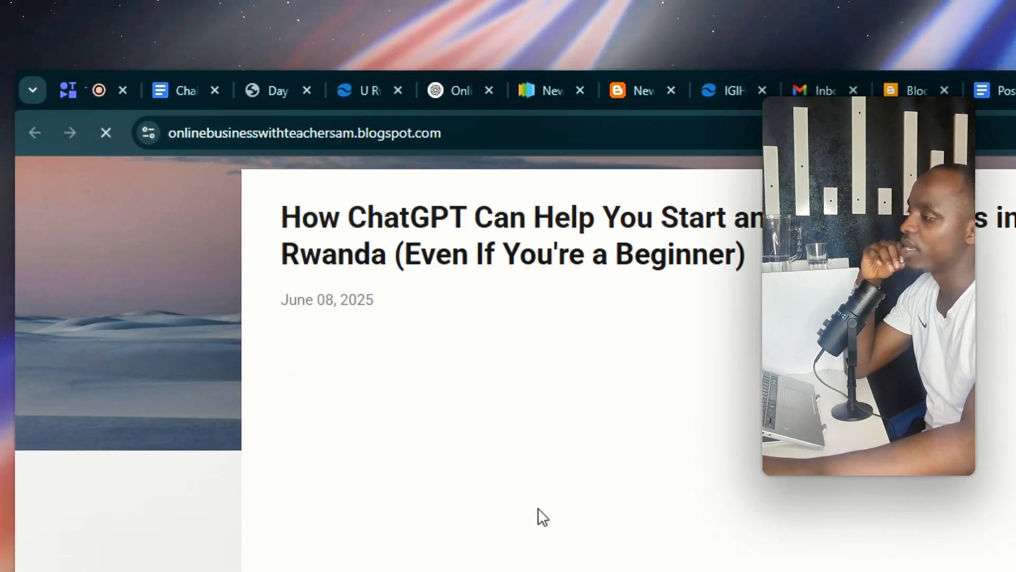
scroll(622, 457, "down", 6)
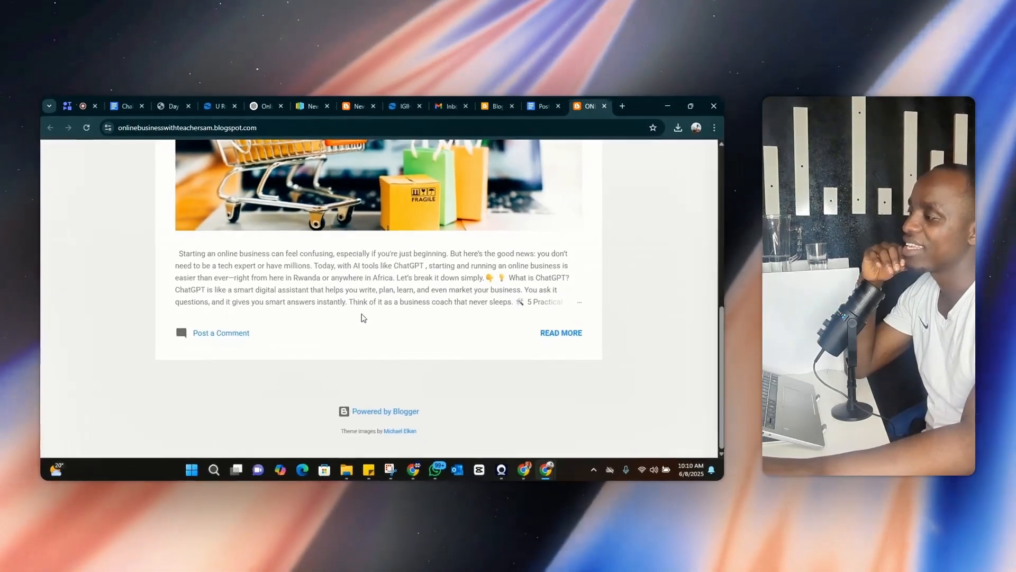
scroll(654, 513, "up", 4)
- Create a second post and copy the heading "Real Example: How I Helped One Beginner Sell Their First Product" from the Posts document into its title
left_click(492, 105)
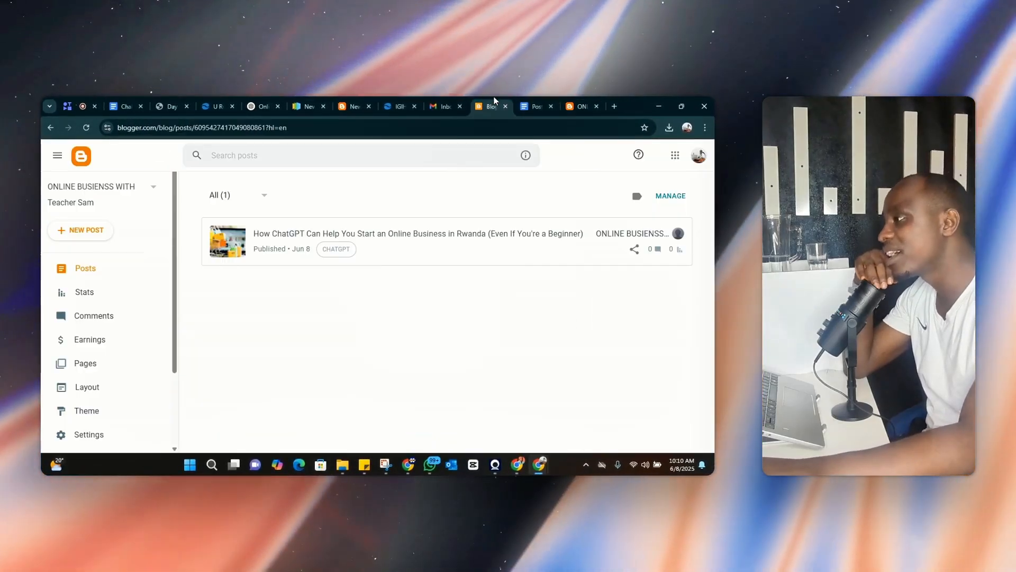
left_click(92, 232)
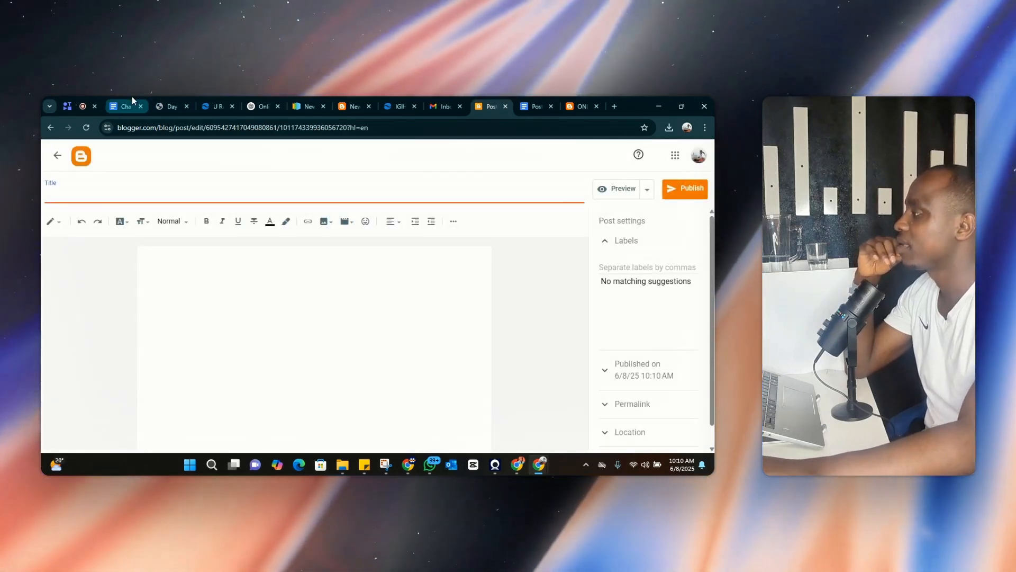
left_click(126, 106)
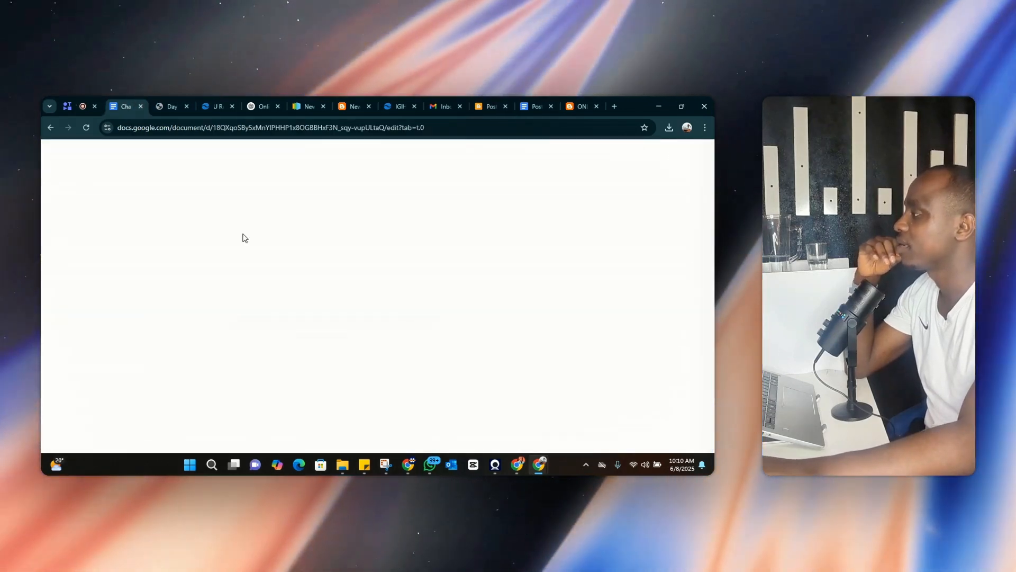
left_click(524, 98)
scroll(334, 356, "down", 10)
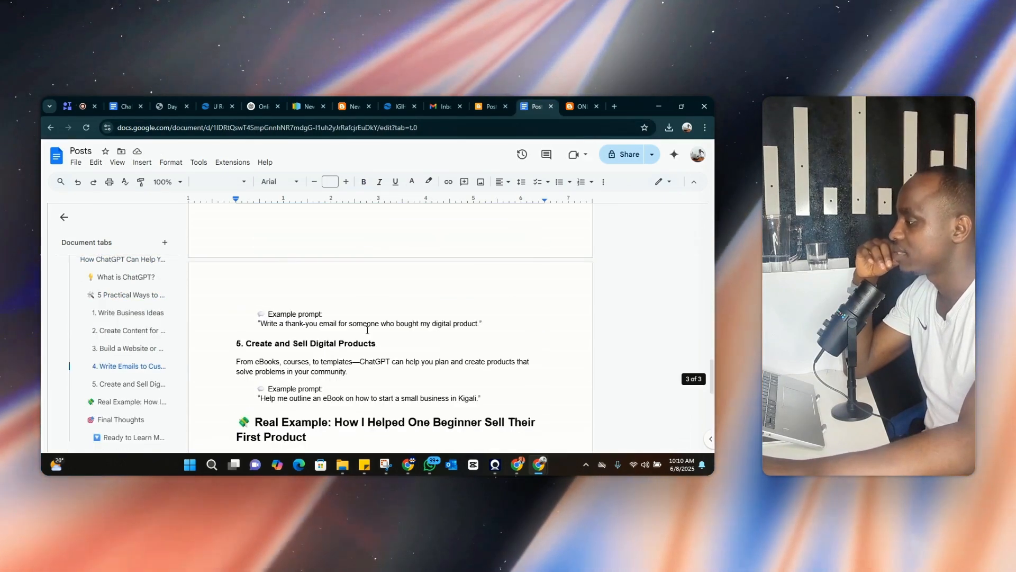
left_click_drag(306, 288, 254, 275)
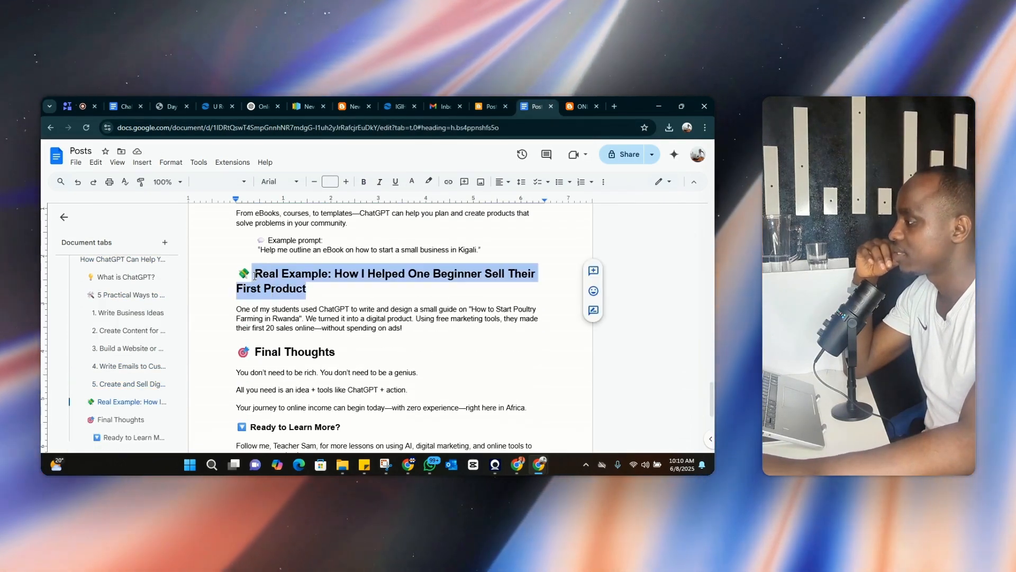
right_click(273, 288)
left_click(297, 202)
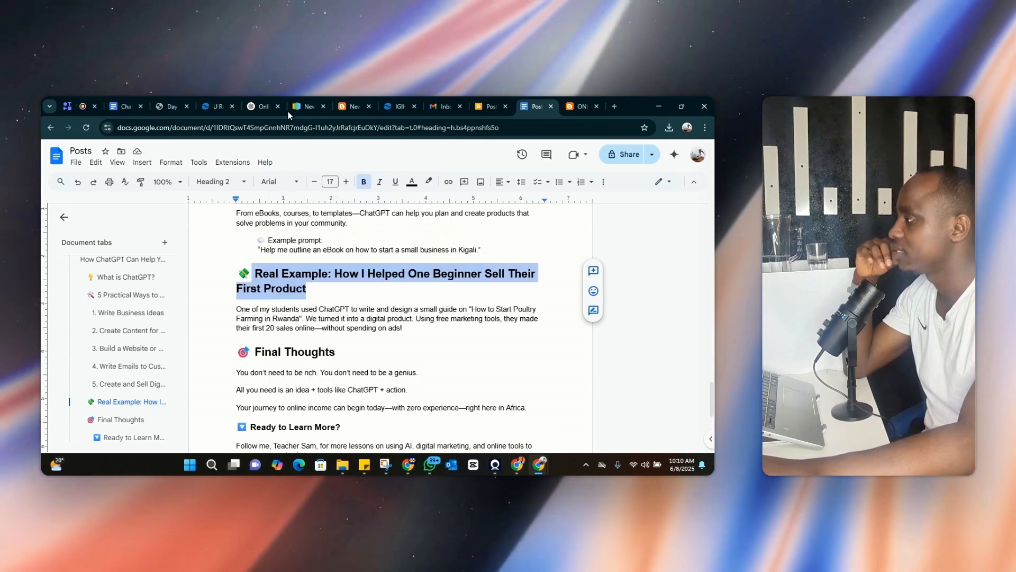
left_click(501, 101)
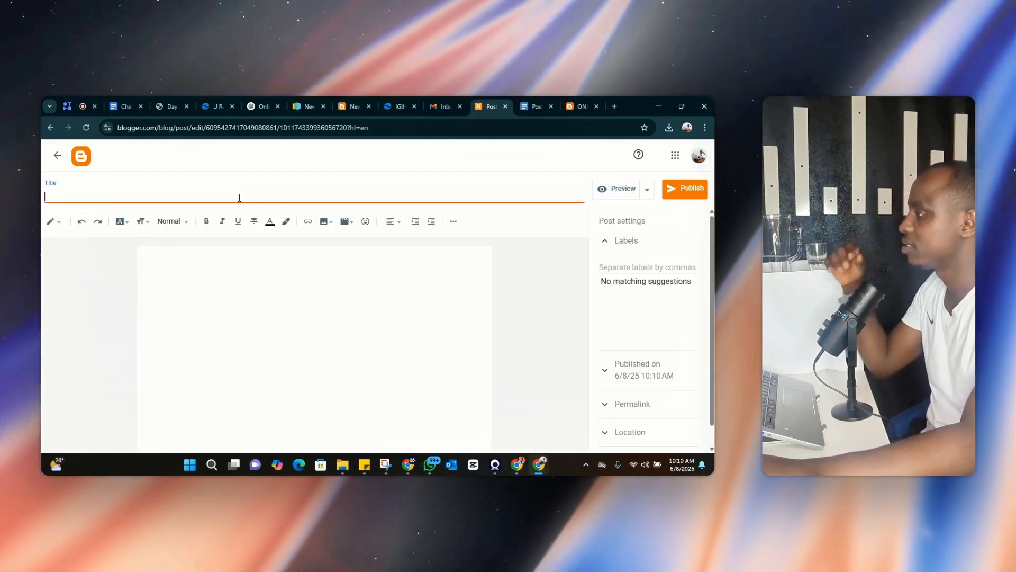
key("ctrl+v")
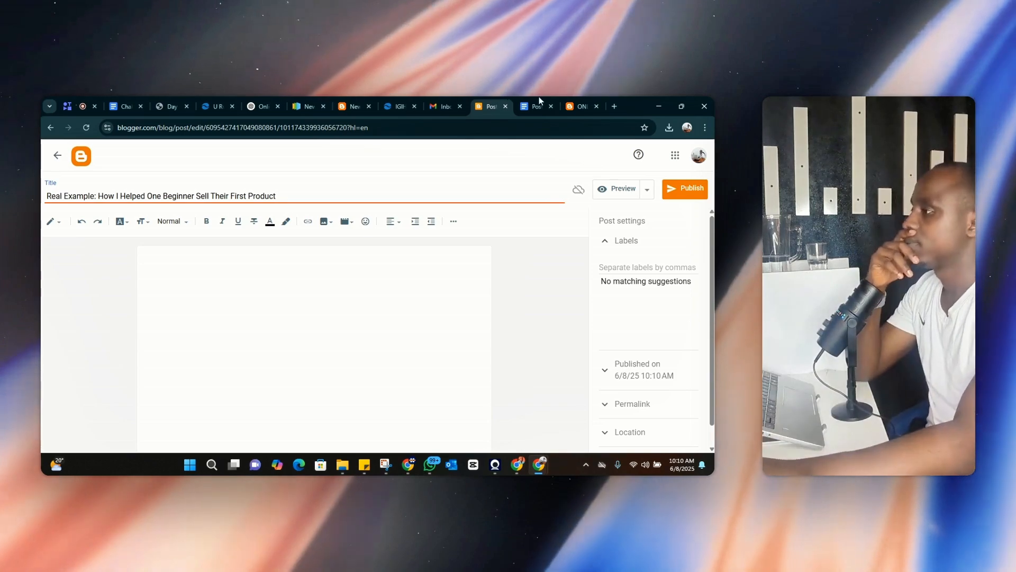
- Copy the text below the Real Example heading through the "Ready to Learn More?" section and paste it into the new post's body
left_click(537, 102)
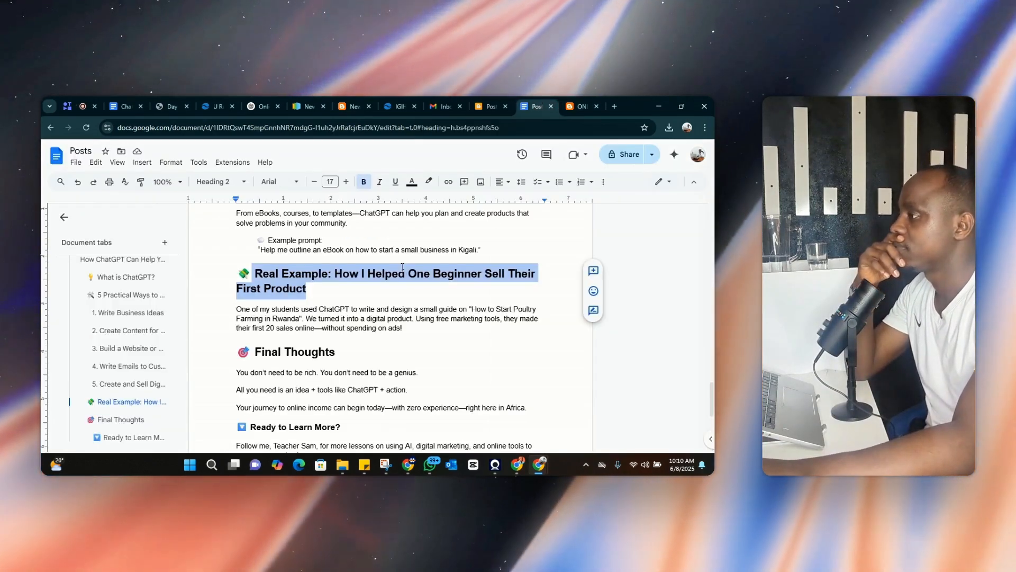
scroll(241, 263, "down", 1)
left_click_drag(236, 260, 349, 473)
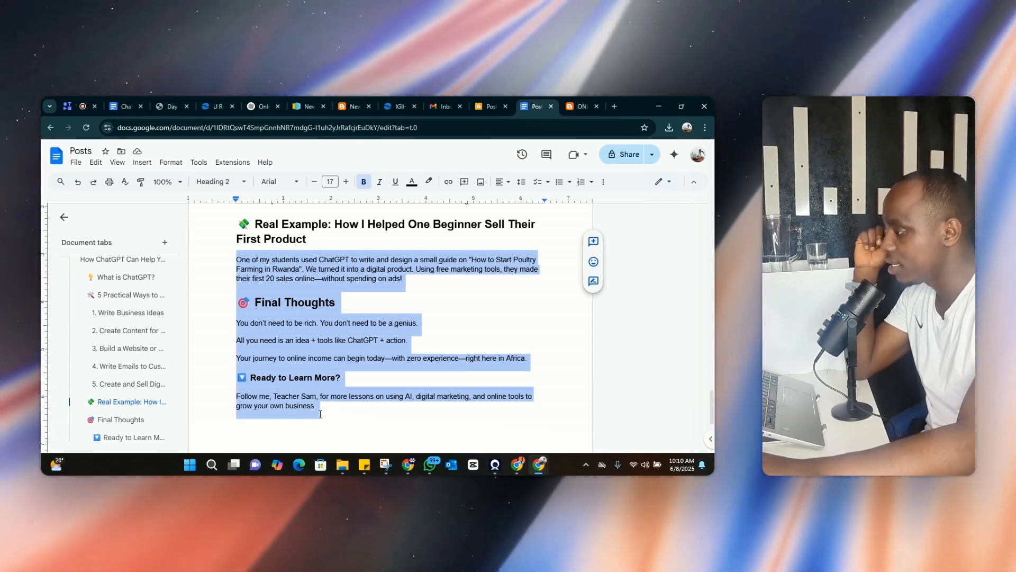
right_click(300, 402)
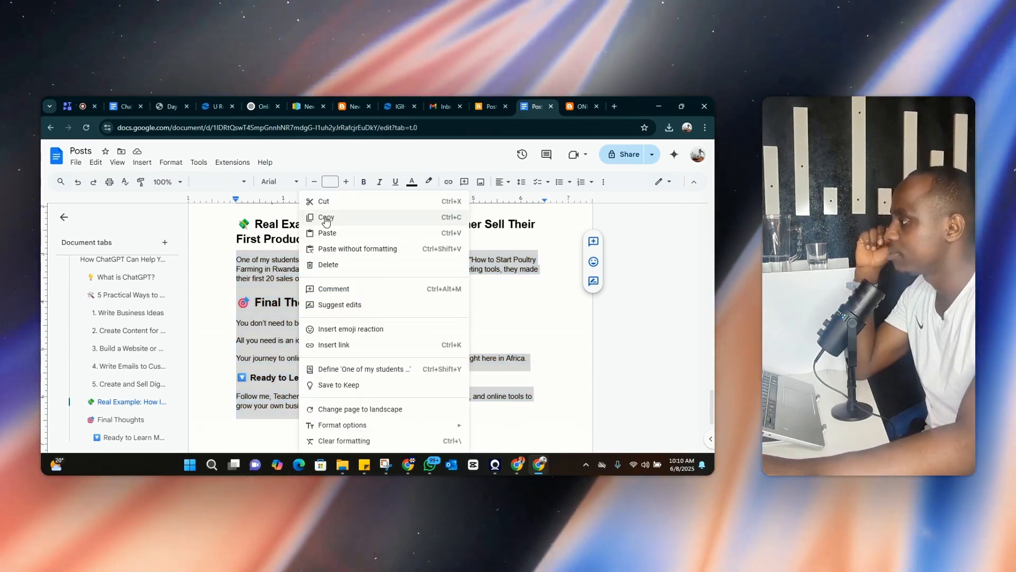
left_click(324, 217)
left_click(491, 106)
left_click(203, 271)
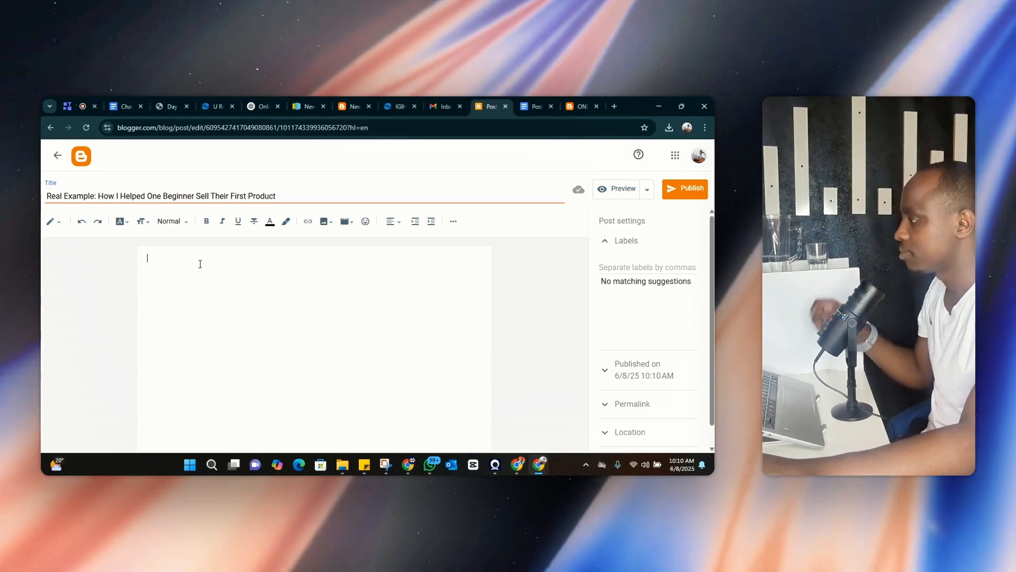
key("ctrl+v")
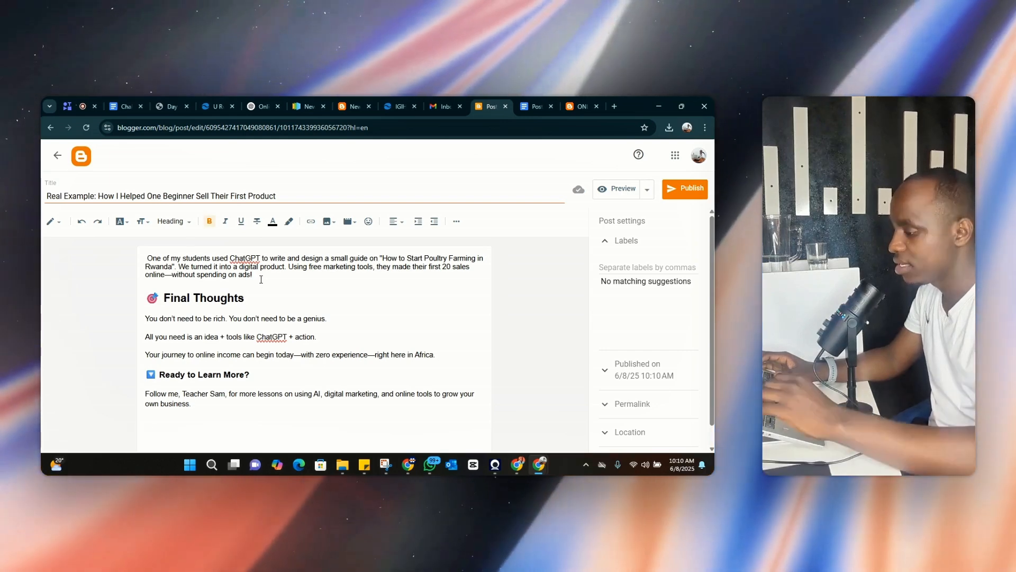
- Insert the online-business-ideas-featured-image picture from the computer between the opening paragraph and the "Final Thoughts" heading
left_click(263, 275)
key("Return")
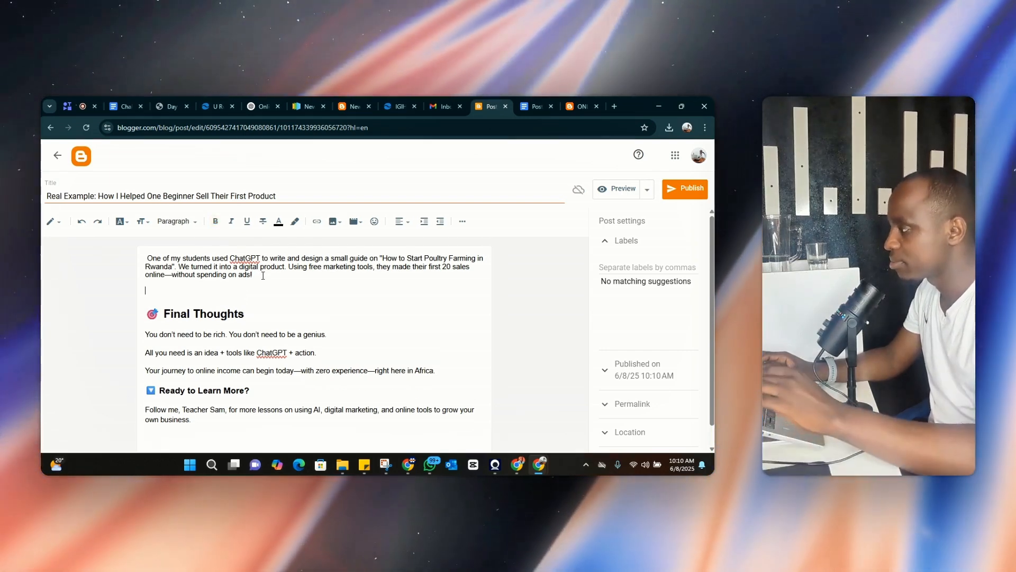
left_click(335, 221)
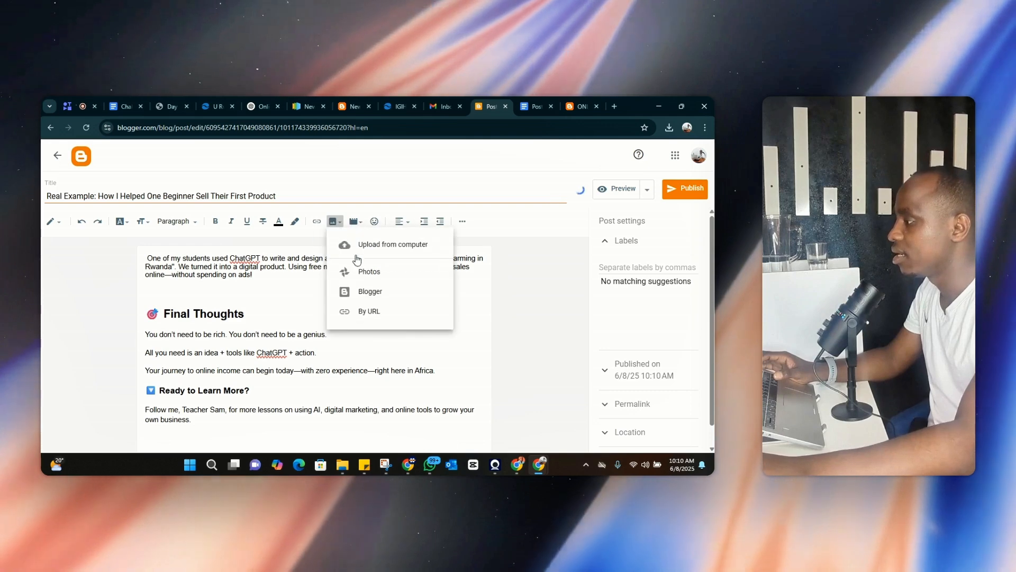
left_click(387, 245)
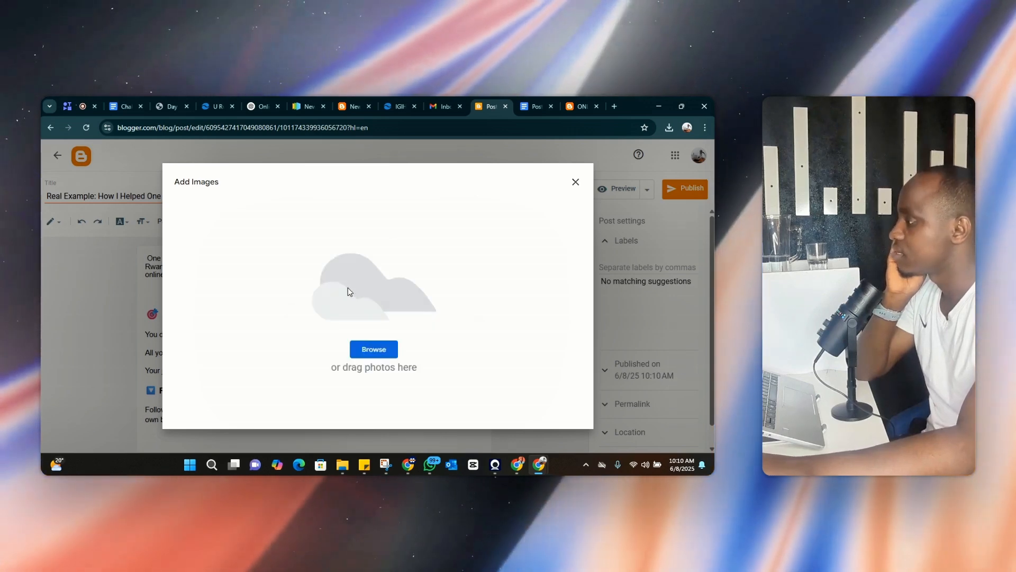
left_click(369, 351)
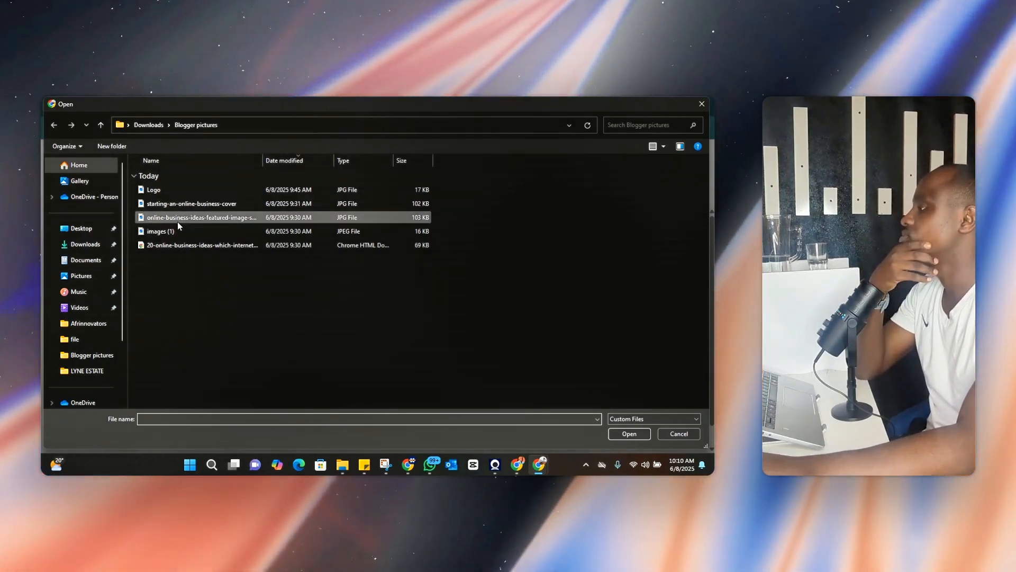
left_click(176, 219)
left_click(625, 434)
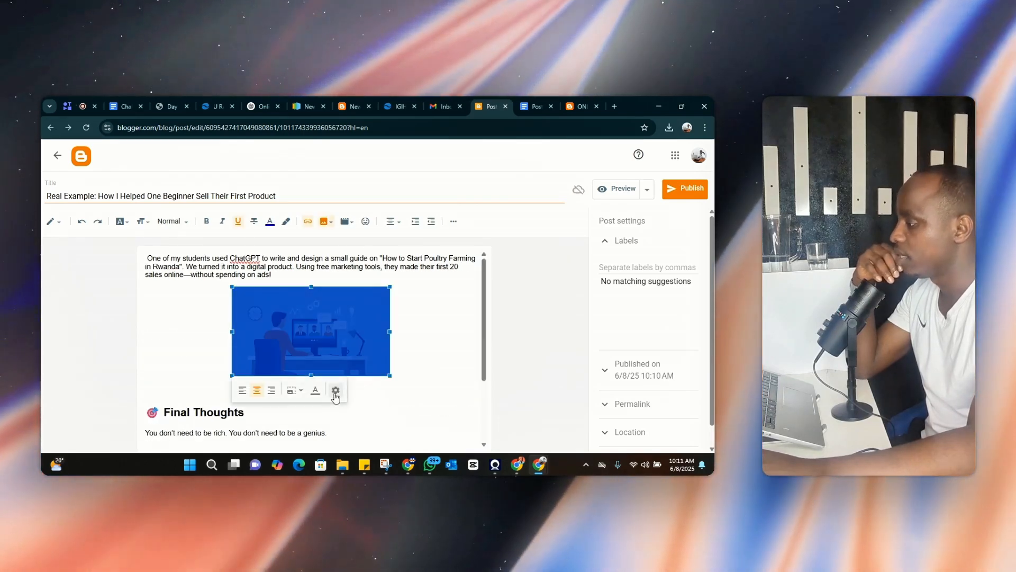
- Set the new post's image to Original size and check how it fits in the body above the "Final Thoughts" heading
left_click(335, 390)
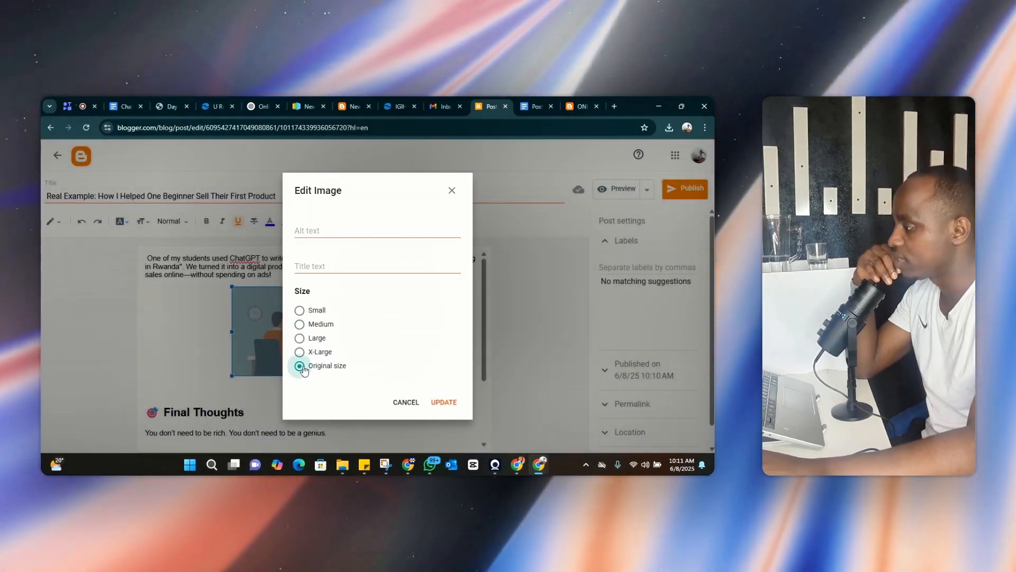
left_click(445, 402)
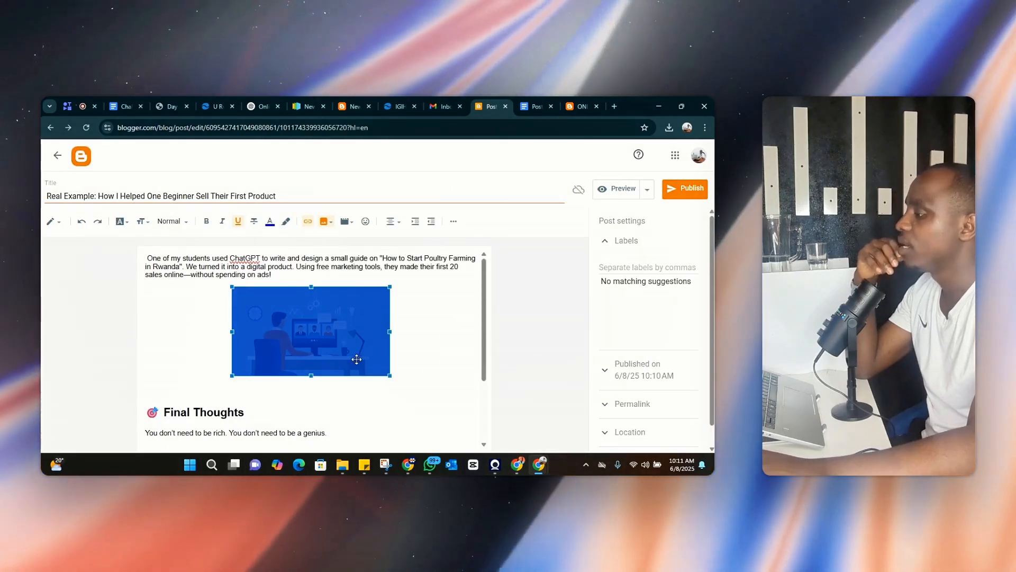
scroll(330, 347, "down", 3)
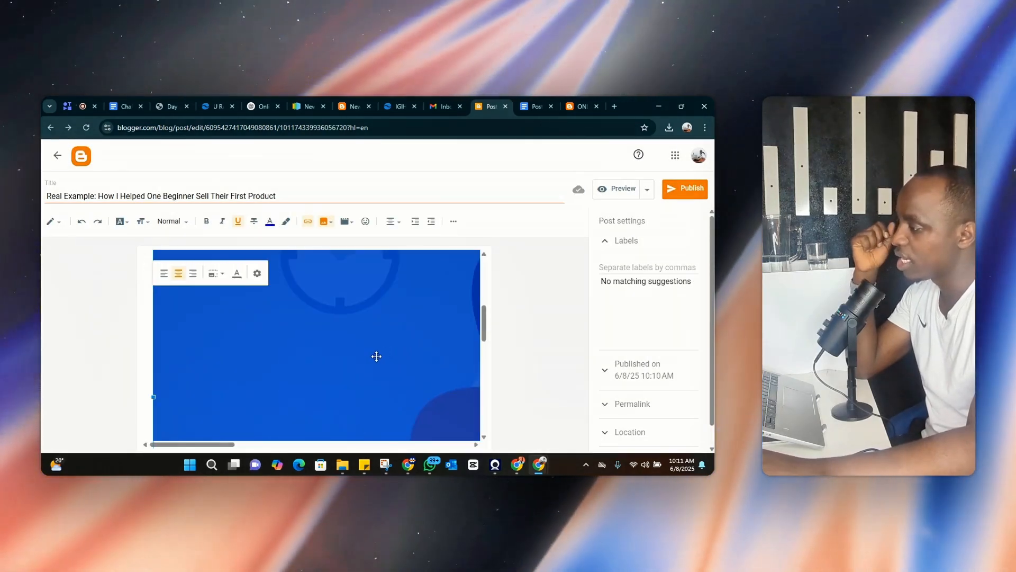
left_click(257, 274)
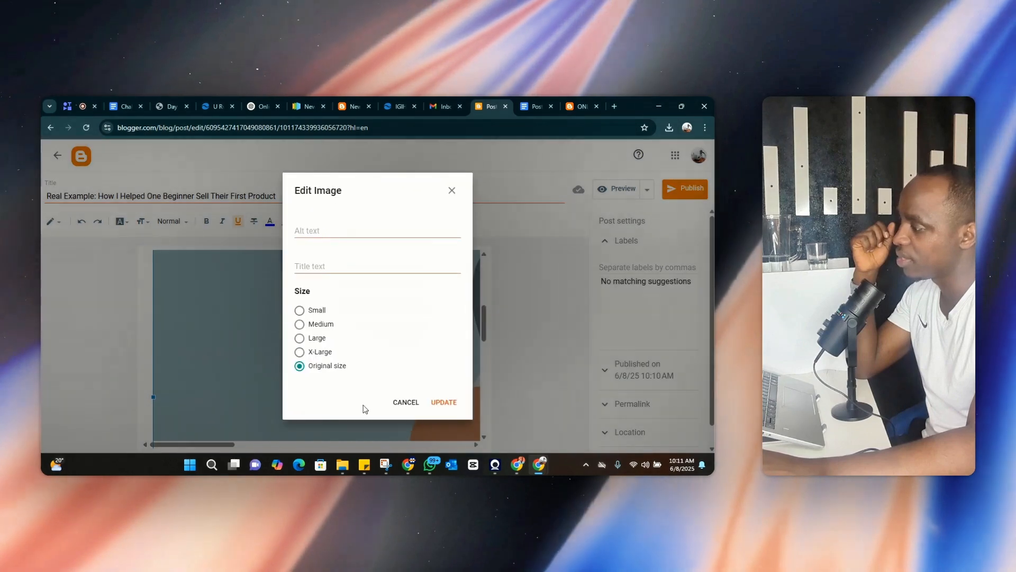
left_click(435, 405)
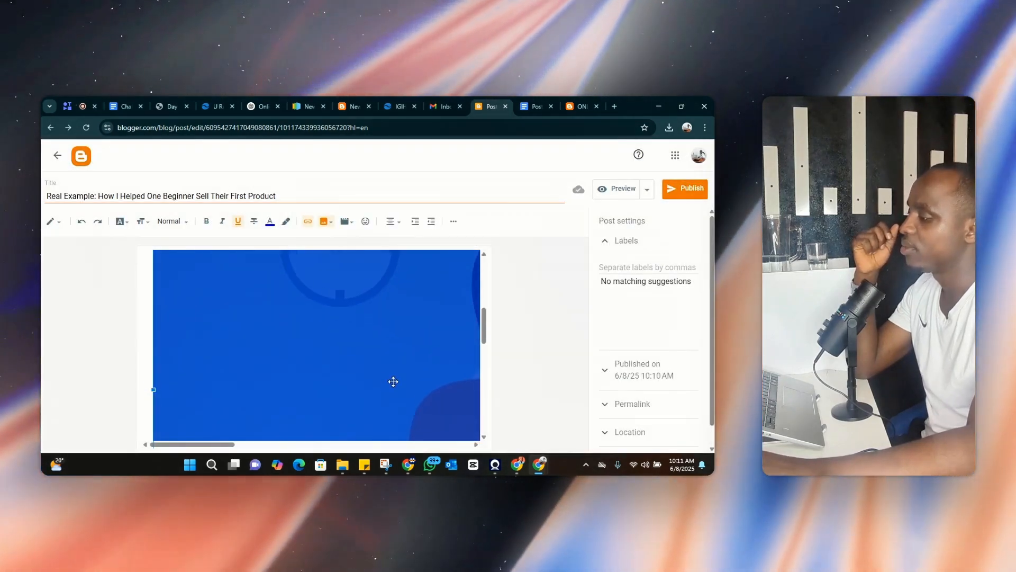
scroll(394, 381, "down", 5)
scroll(388, 360, "up", 4)
scroll(388, 360, "down", 3)
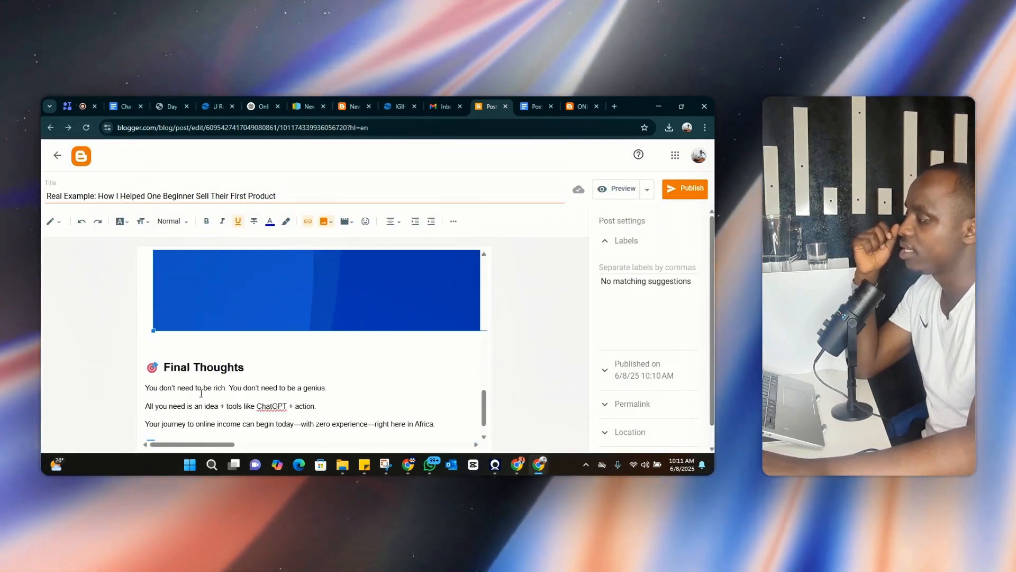
scroll(201, 393, "down", 1)
left_click(228, 260)
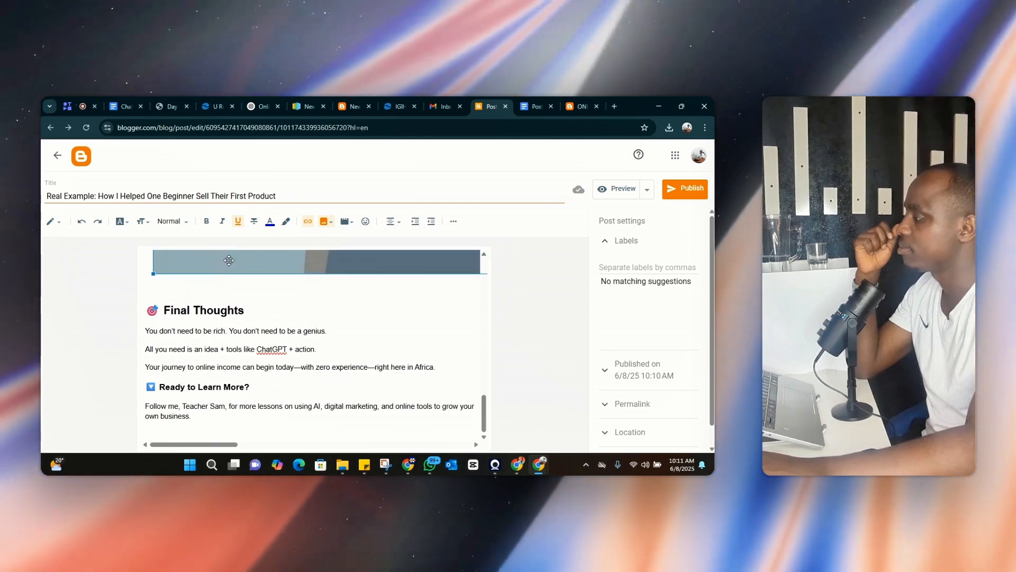
scroll(271, 317, "up", 3)
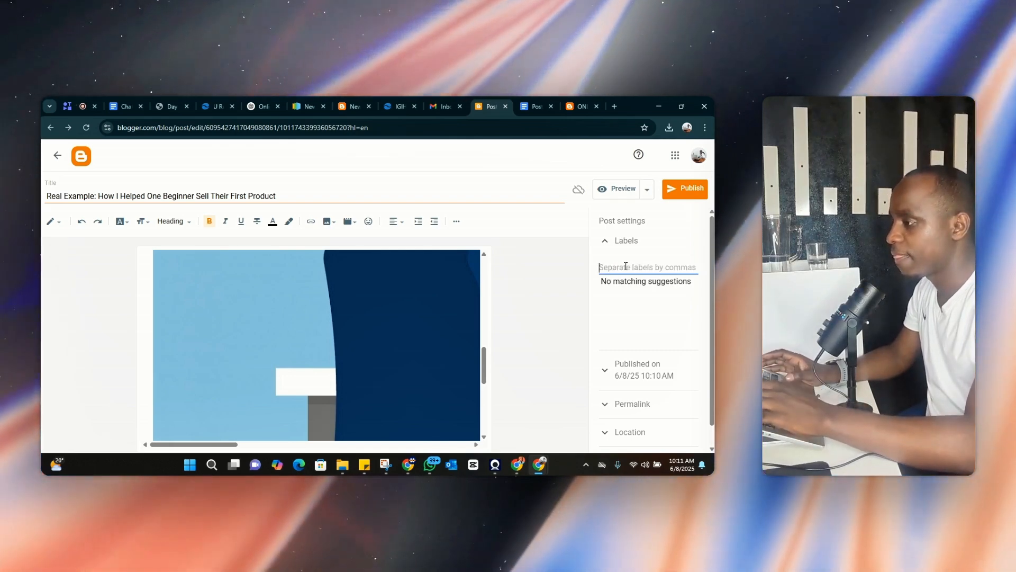
- Add the label ONLINE BUSINESS to the Real Example post and publish it to the blog
type("Onl")
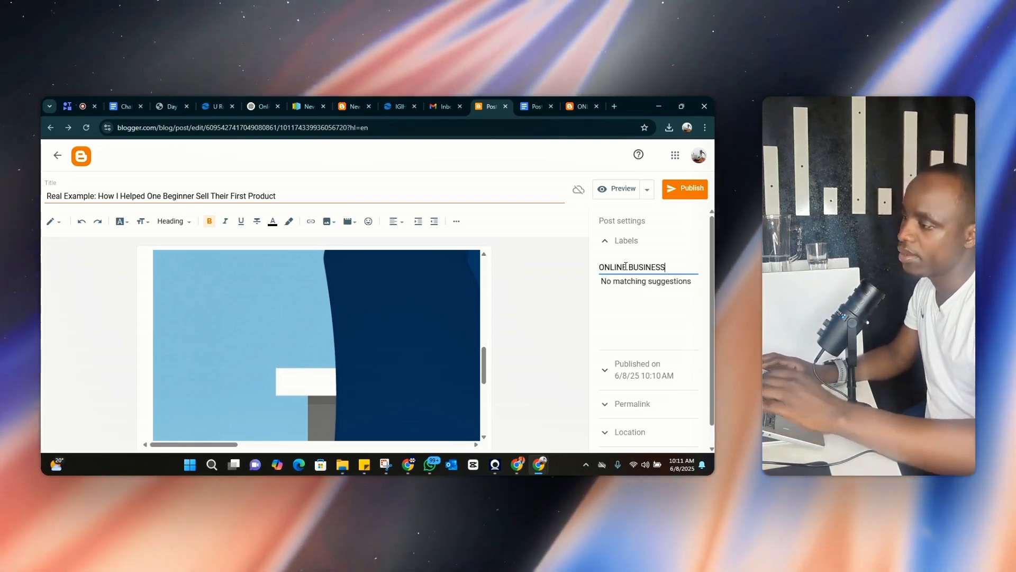
key("Return")
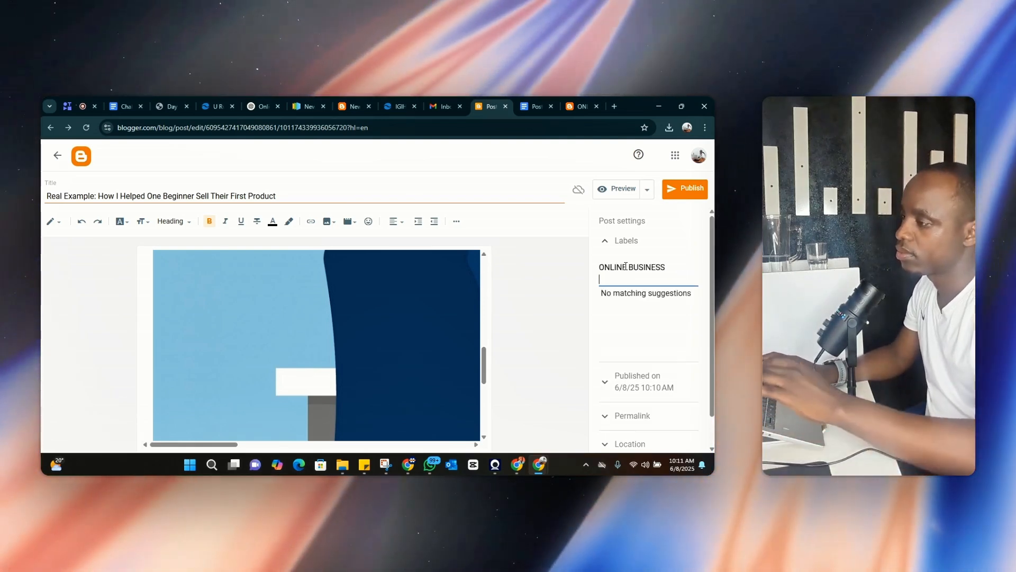
left_click(684, 188)
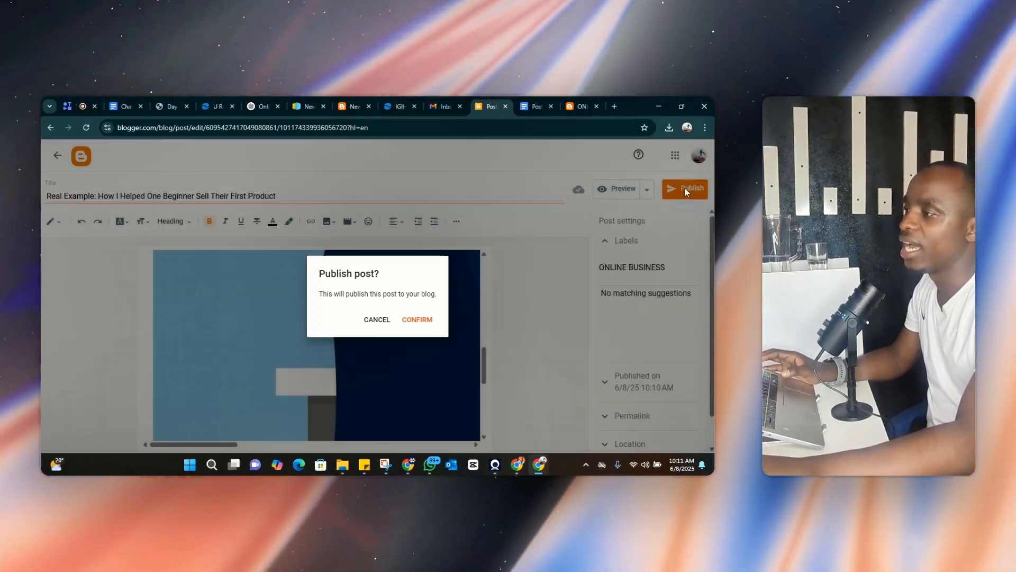
left_click(417, 318)
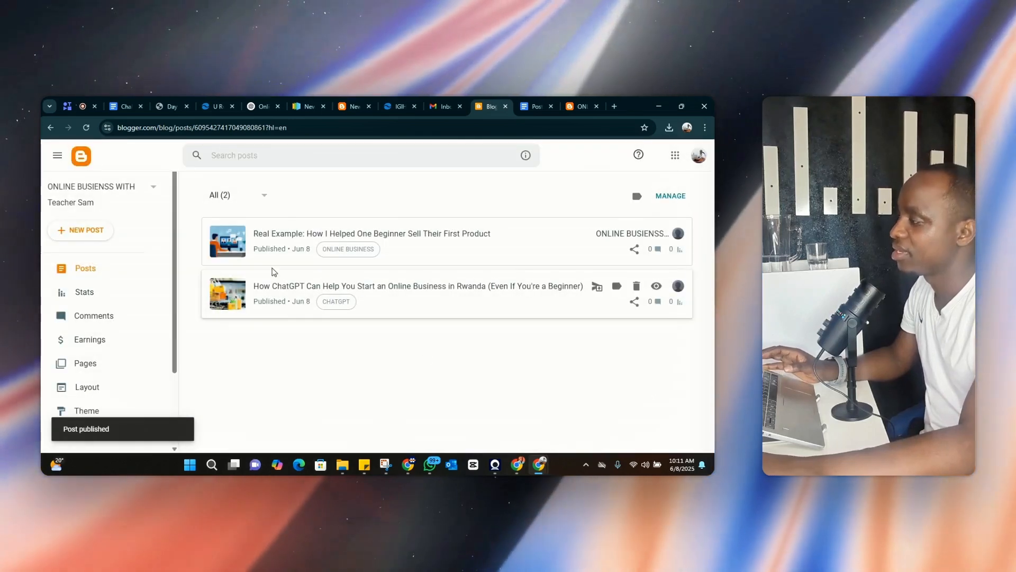
- Reload the blog's public home page and examine the listings of both published posts
left_click(570, 100)
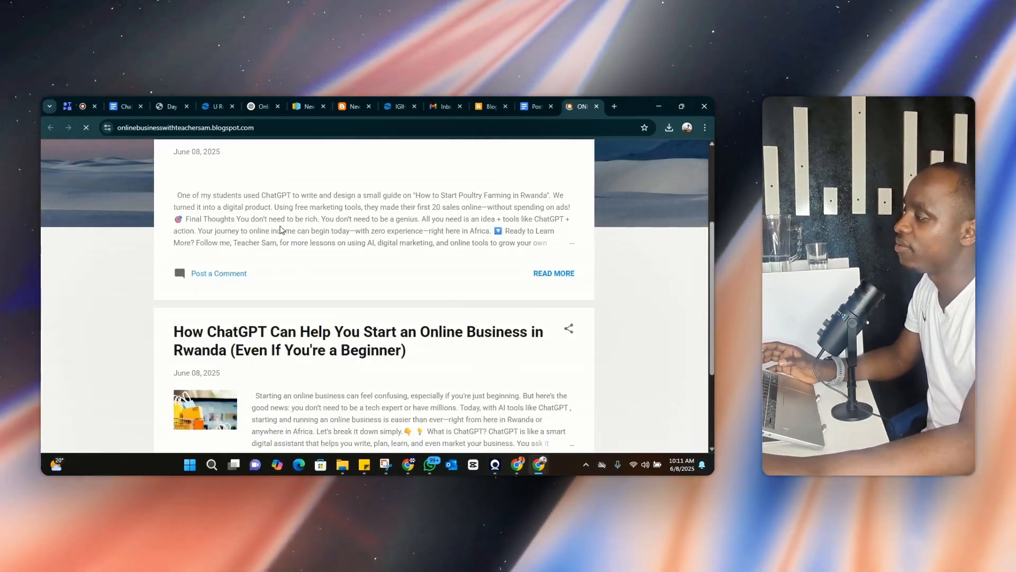
scroll(288, 265, "up", 7)
scroll(296, 267, "down", 10)
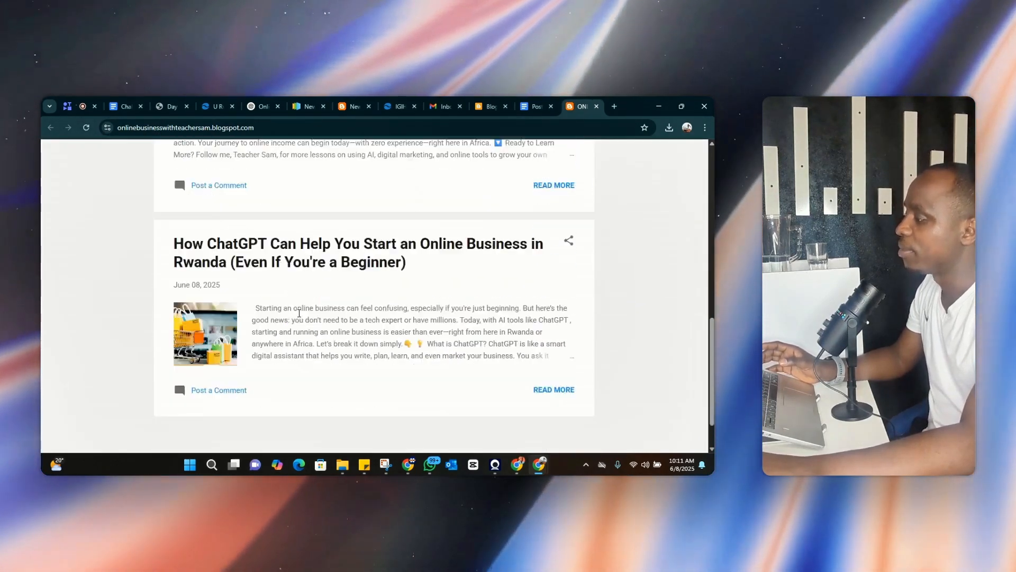
scroll(485, 347, "up", 8)
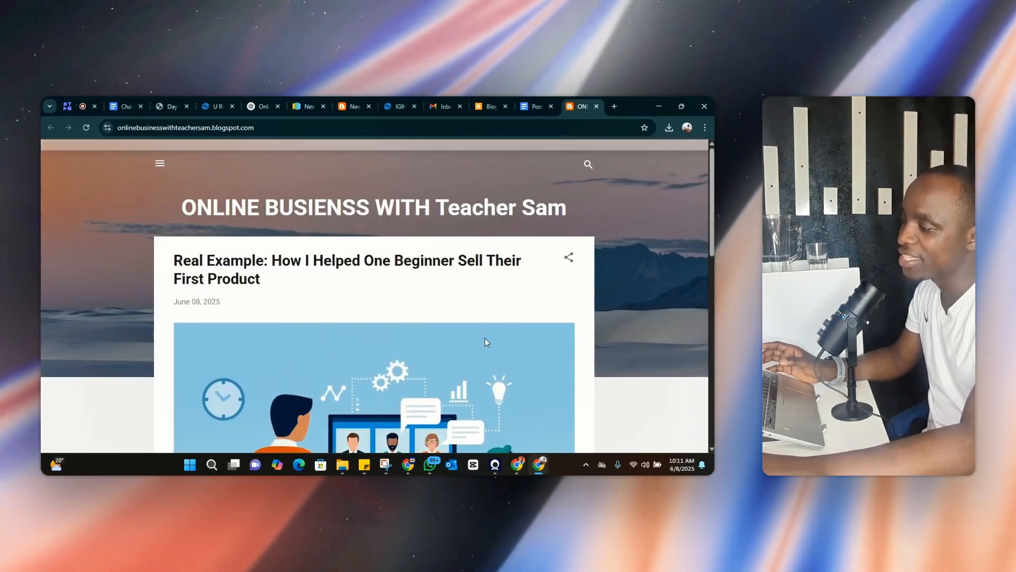
scroll(384, 335, "down", 5)
scroll(322, 217, "down", 1)
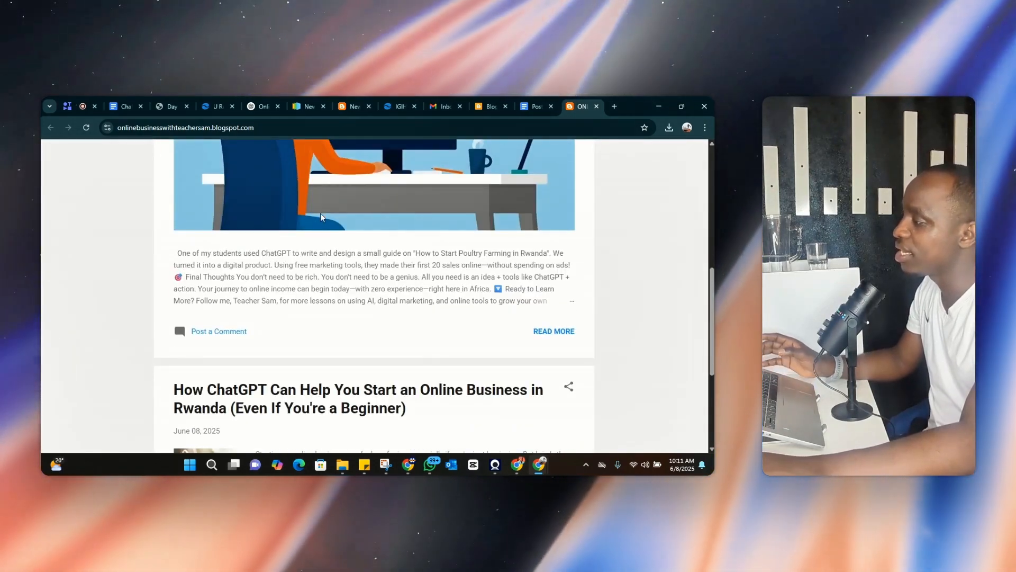
scroll(222, 337, "up", 8)
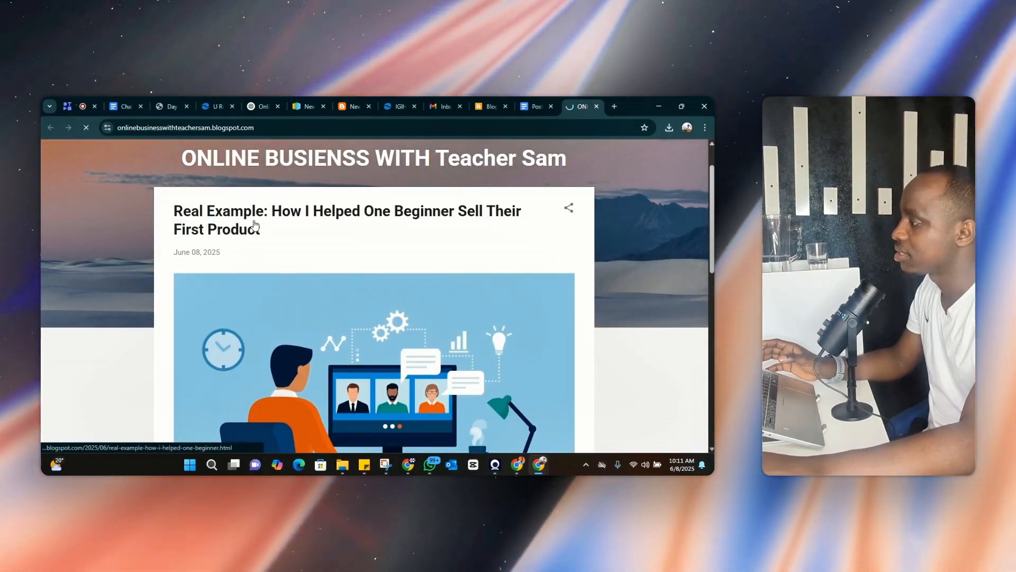
- Open the published Real Example post and examine its text, image, label and comment area
scroll(363, 270, "down", 4)
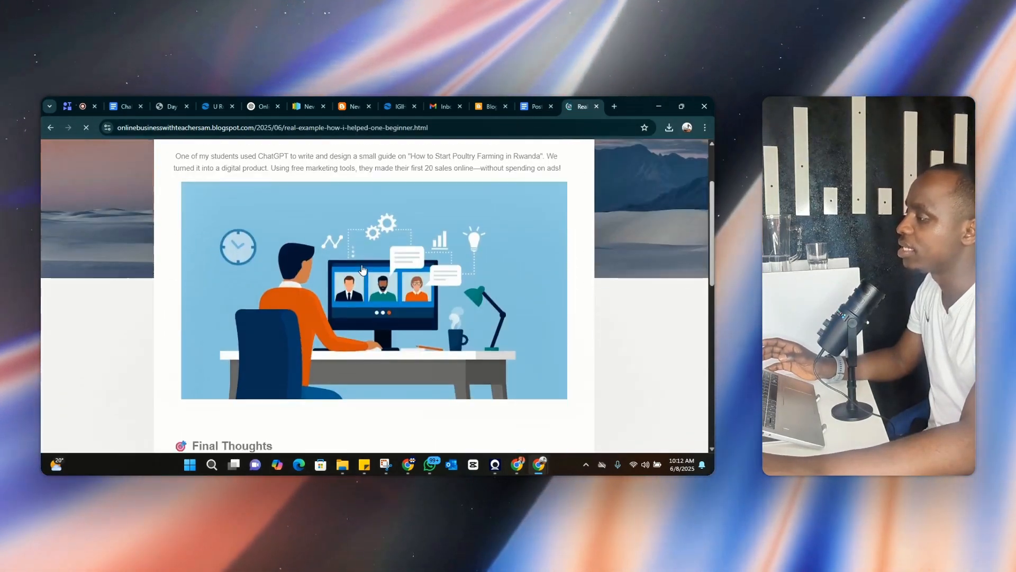
scroll(363, 270, "down", 10)
scroll(293, 263, "up", 5)
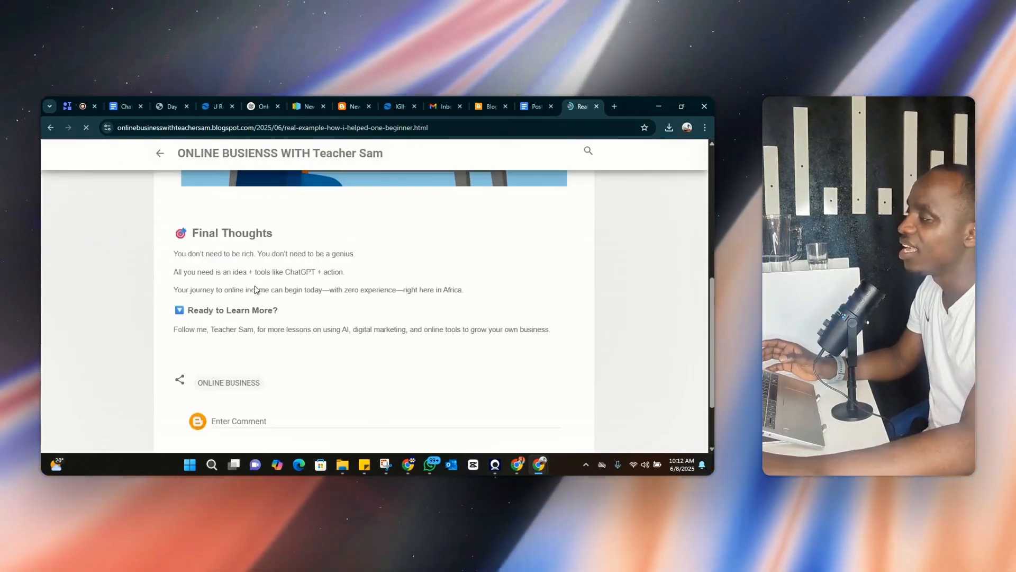
scroll(255, 289, "down", 2)
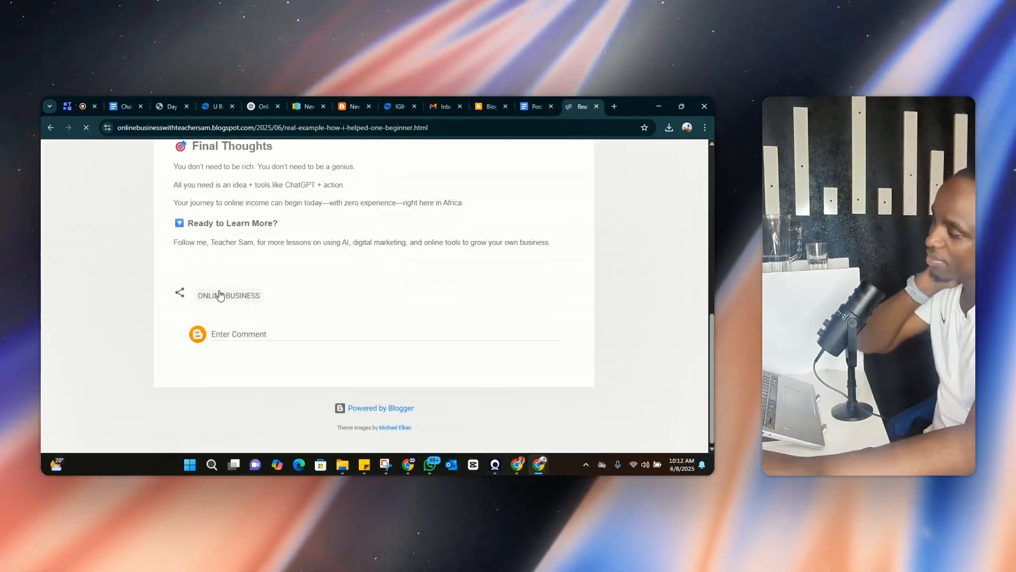
scroll(220, 295, "up", 10)
scroll(418, 324, "down", 1)
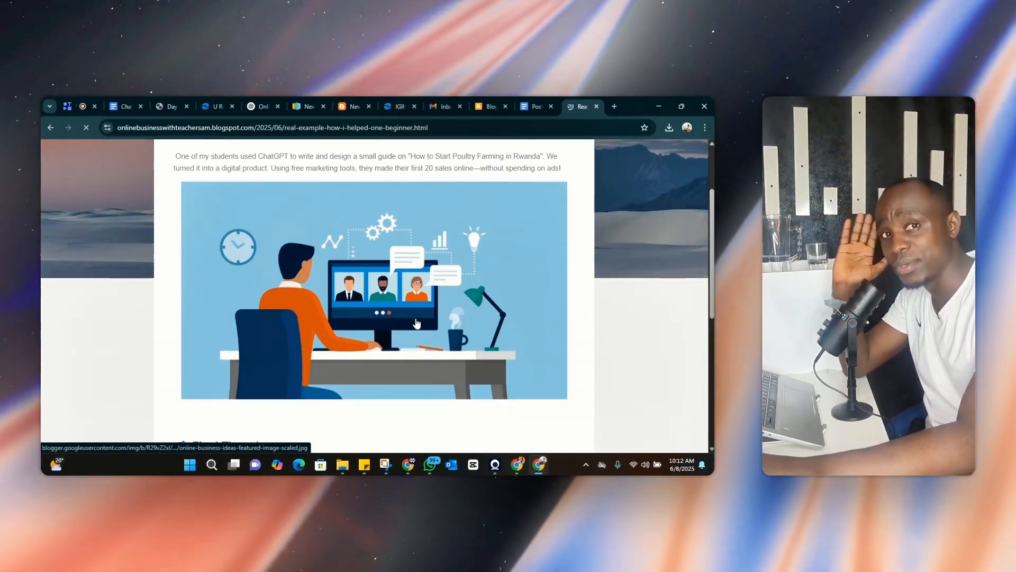
scroll(267, 265, "down", 6)
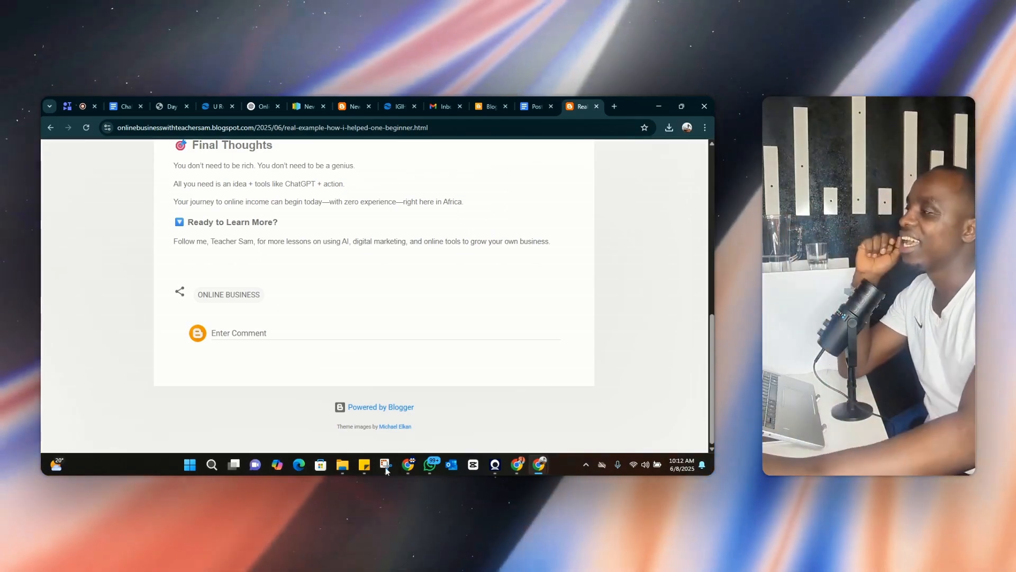
scroll(538, 363, "up", 10)
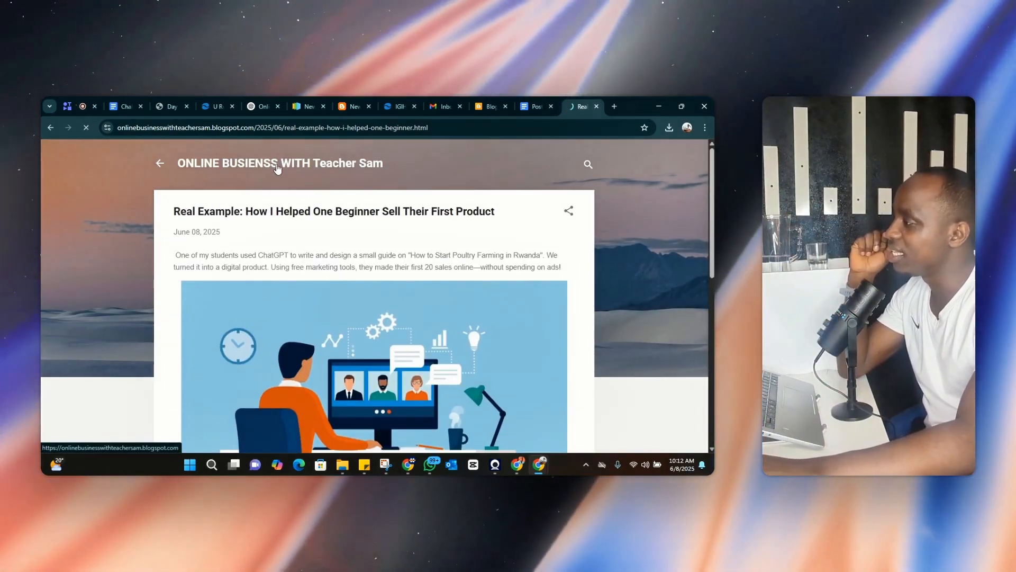
- Return to the blog's home page and copy the Real Example post's link through its sharing options
left_click(277, 164)
scroll(409, 253, "down", 10)
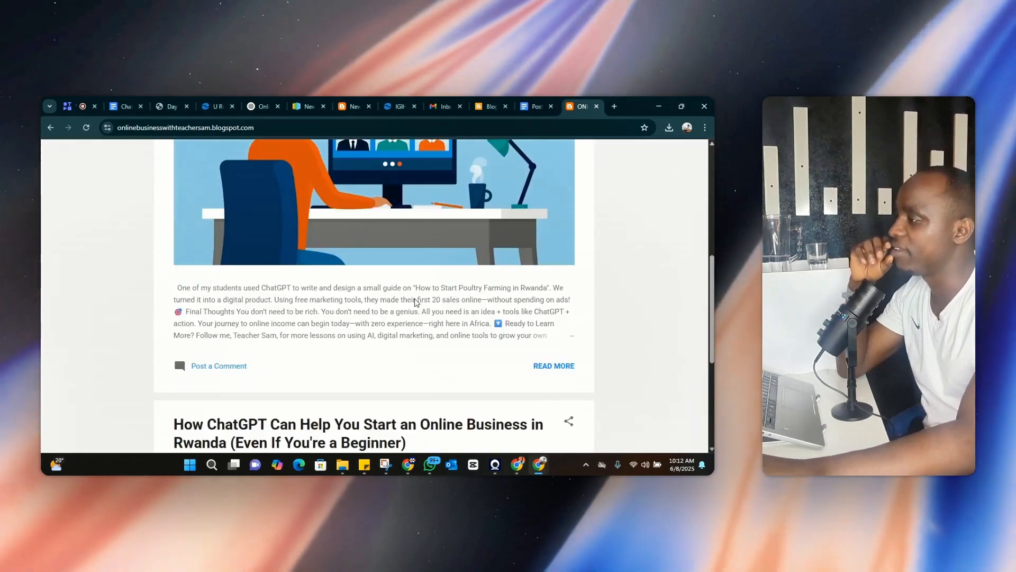
scroll(552, 247, "up", 8)
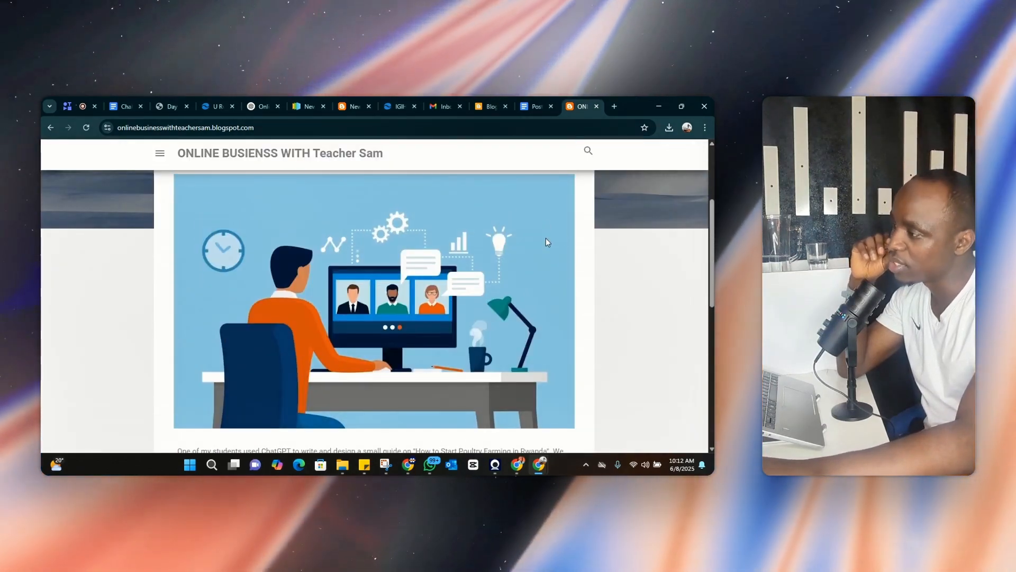
scroll(546, 241, "up", 3)
left_click(569, 212)
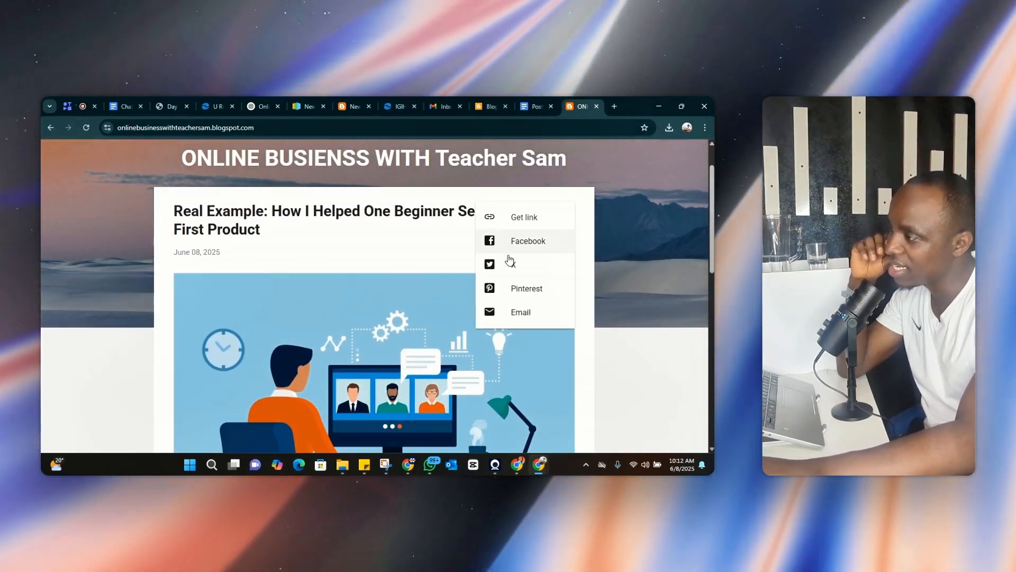
left_click(517, 222)
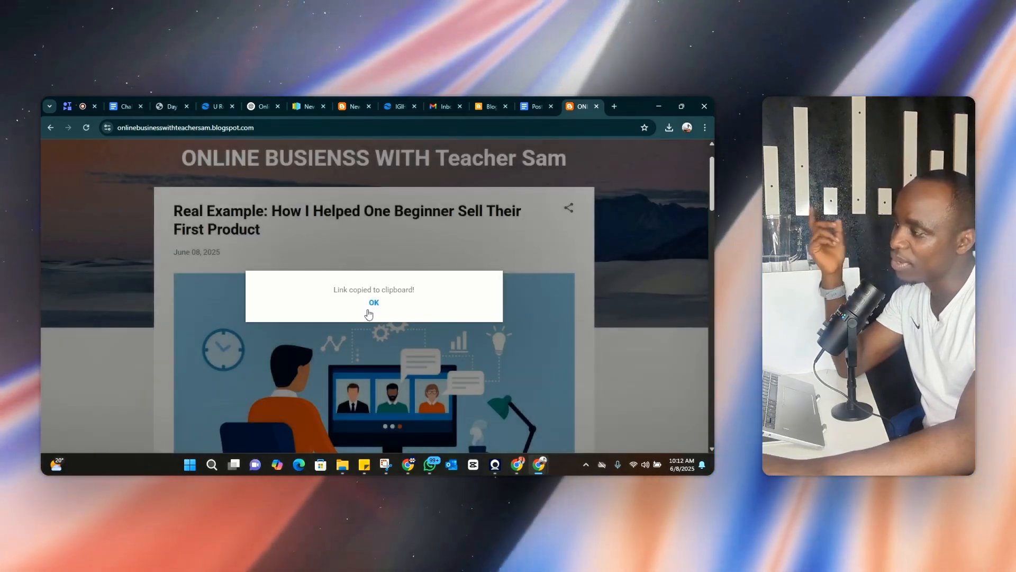
left_click(371, 304)
- Examine the Real Example post's sharing options, including the X share window, and look at the blog's sidebar
left_click(568, 208)
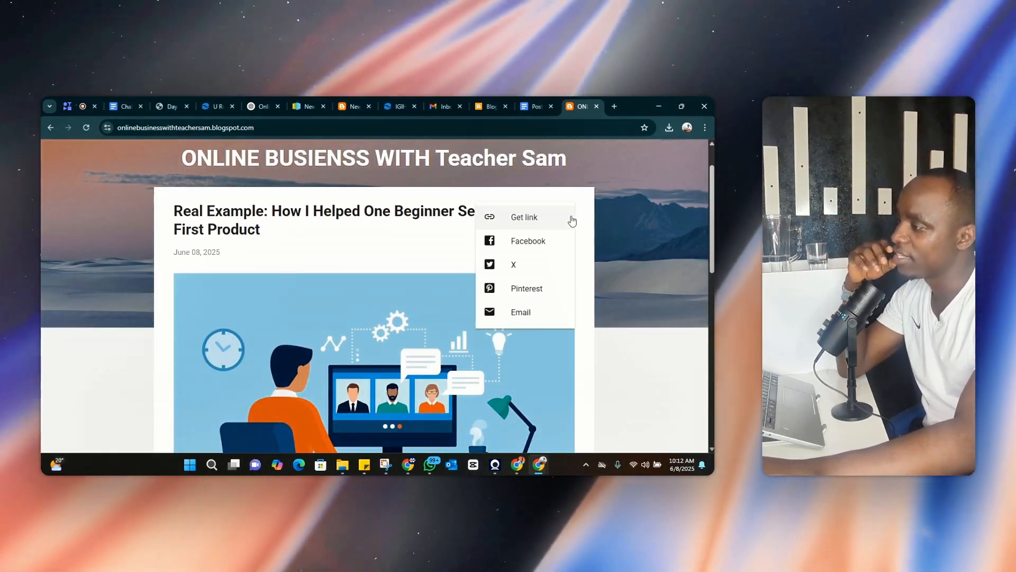
left_click(509, 267)
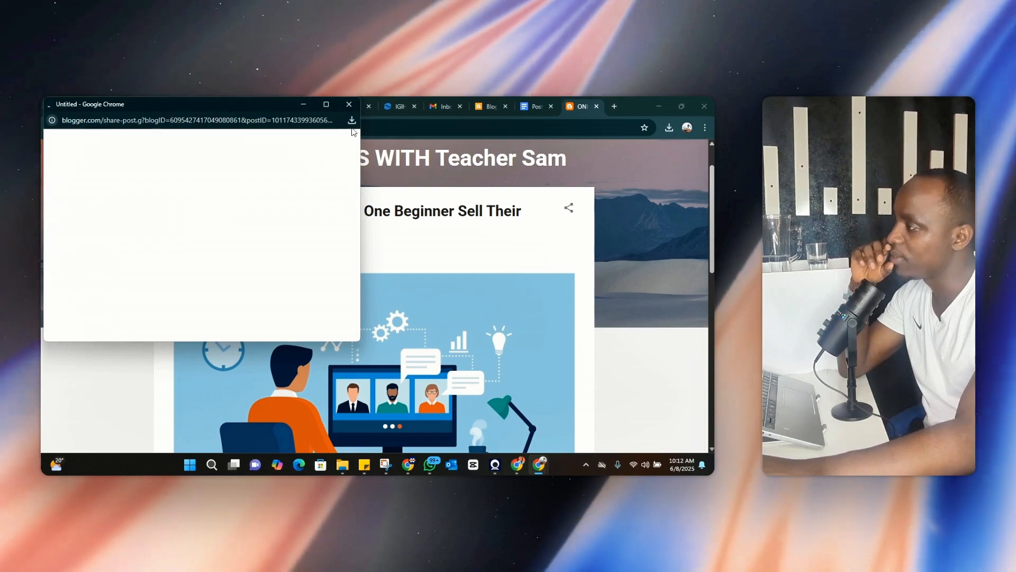
left_click(349, 105)
left_click(569, 209)
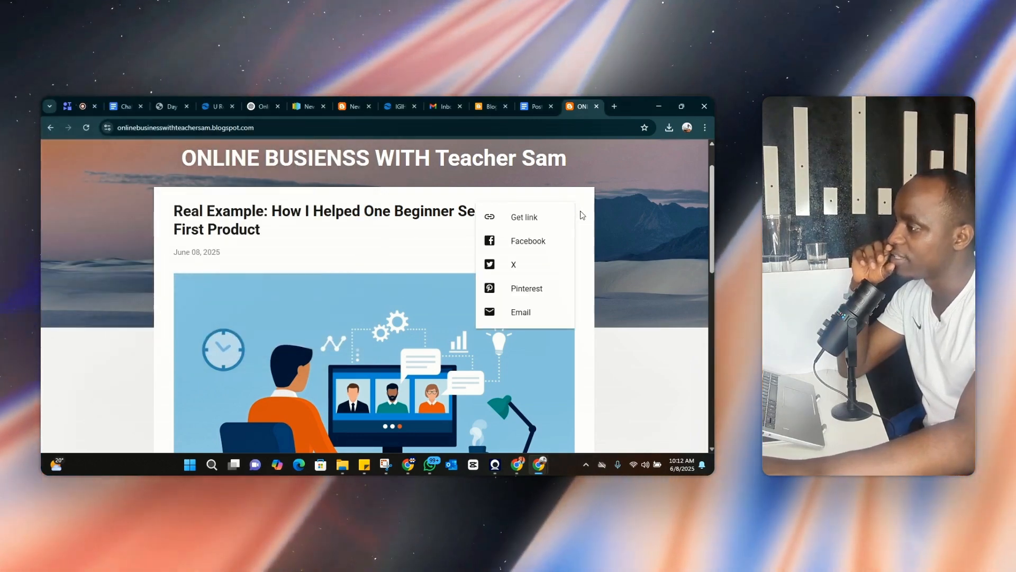
left_click(442, 242)
scroll(451, 272, "up", 1)
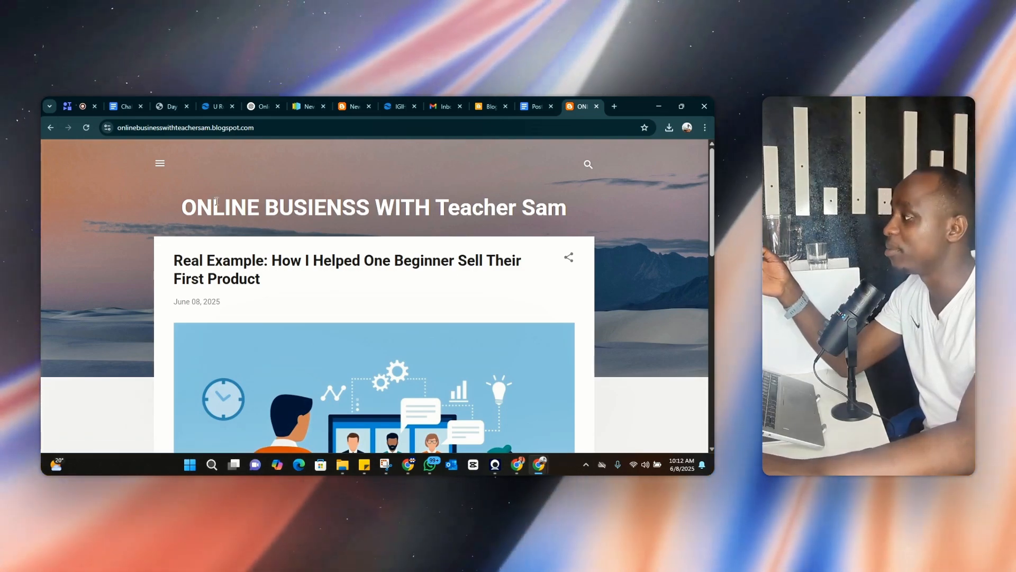
left_click(160, 165)
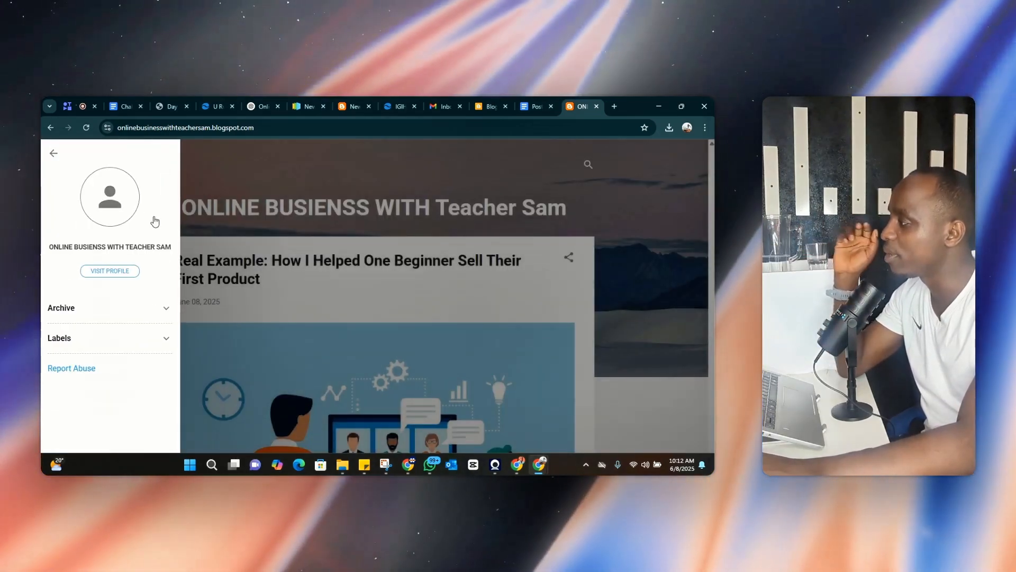
left_click(260, 263)
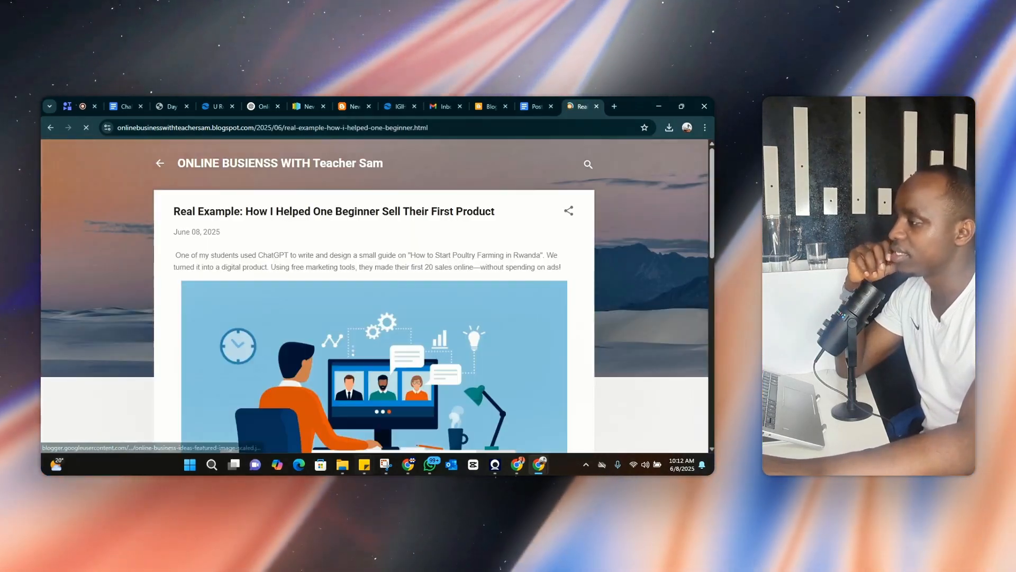
- Look through the full Real Example post again and return to the home page's list of posts
scroll(456, 308, "down", 10)
scroll(458, 319, "up", 10)
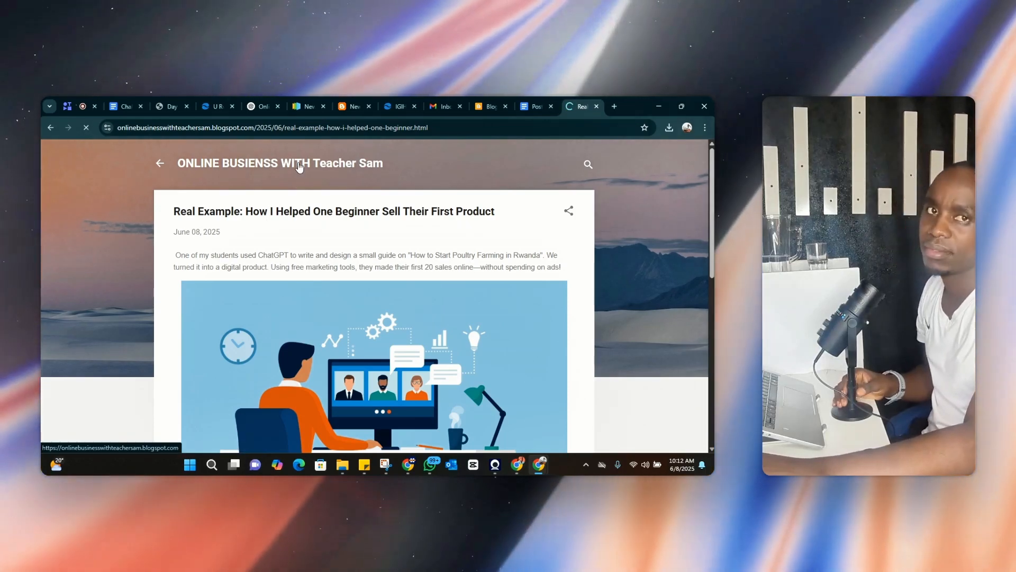
left_click(299, 167)
scroll(364, 265, "down", 8)
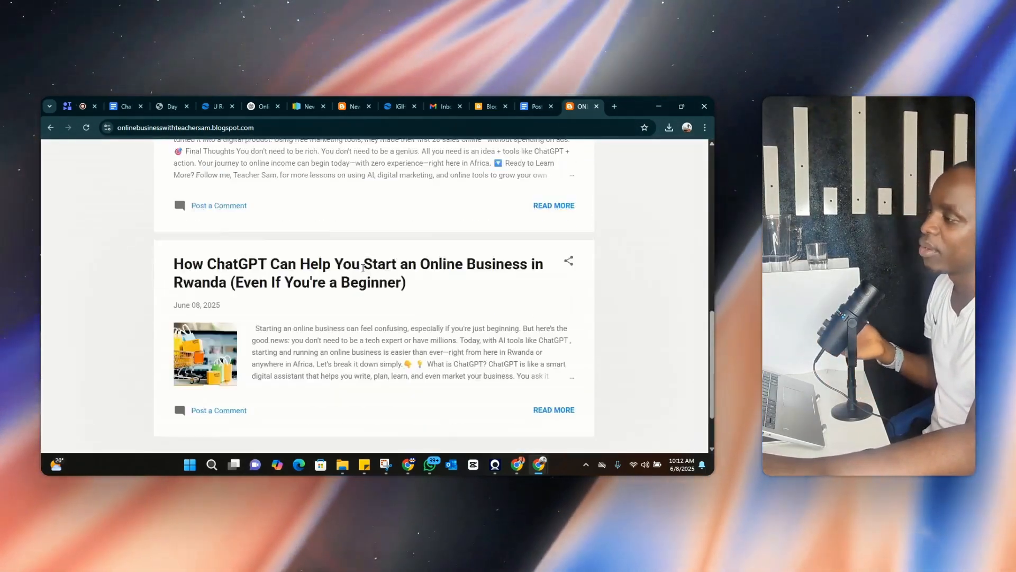
- Compare the blog's home page with the layout of the IGIHE news site and return to the Blogger dashboard
scroll(363, 267, "down", 2)
scroll(365, 273, "up", 4)
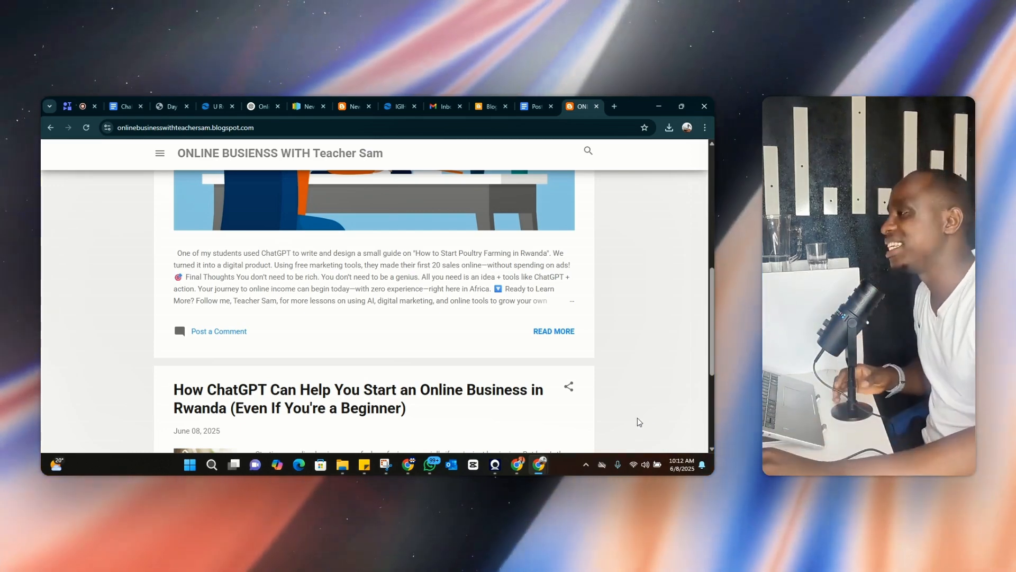
left_click(382, 101)
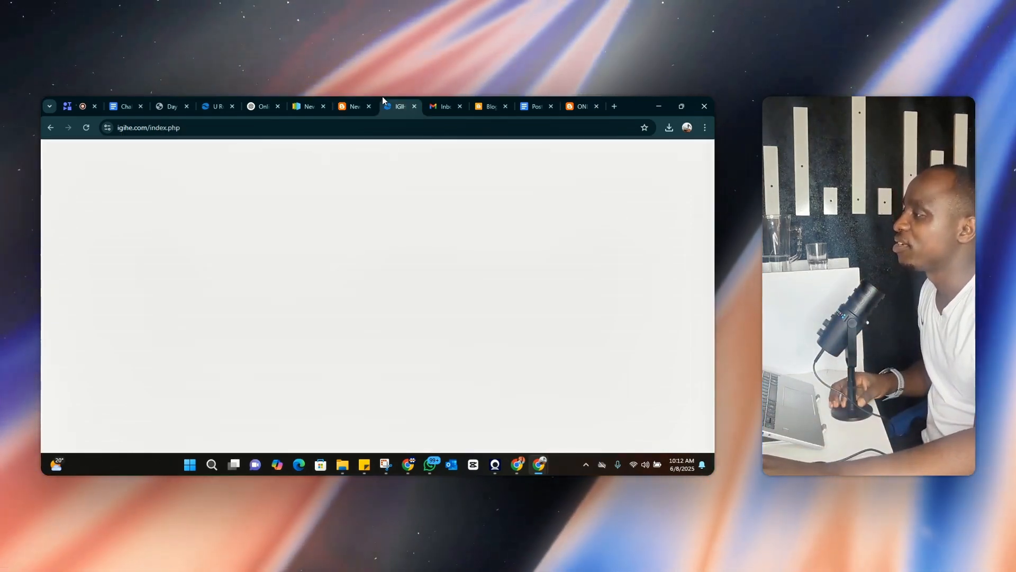
scroll(364, 346, "down", 10)
scroll(364, 346, "down", 1)
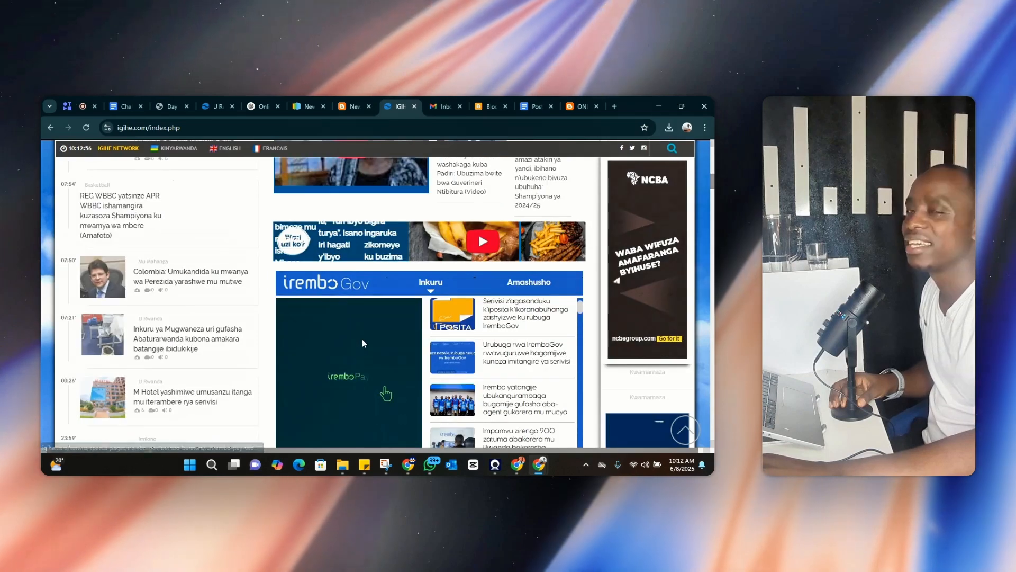
scroll(379, 284, "down", 1)
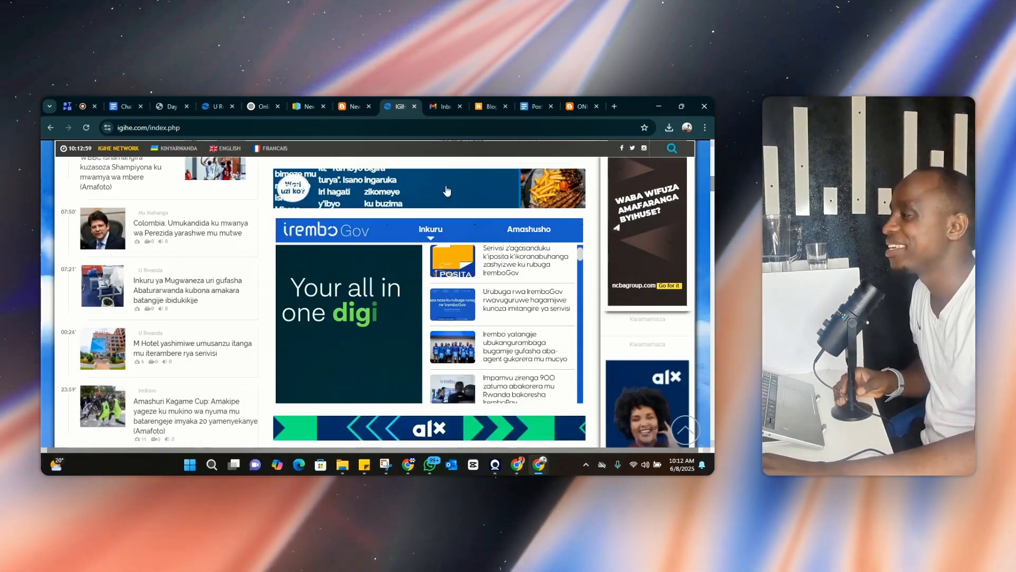
left_click(574, 98)
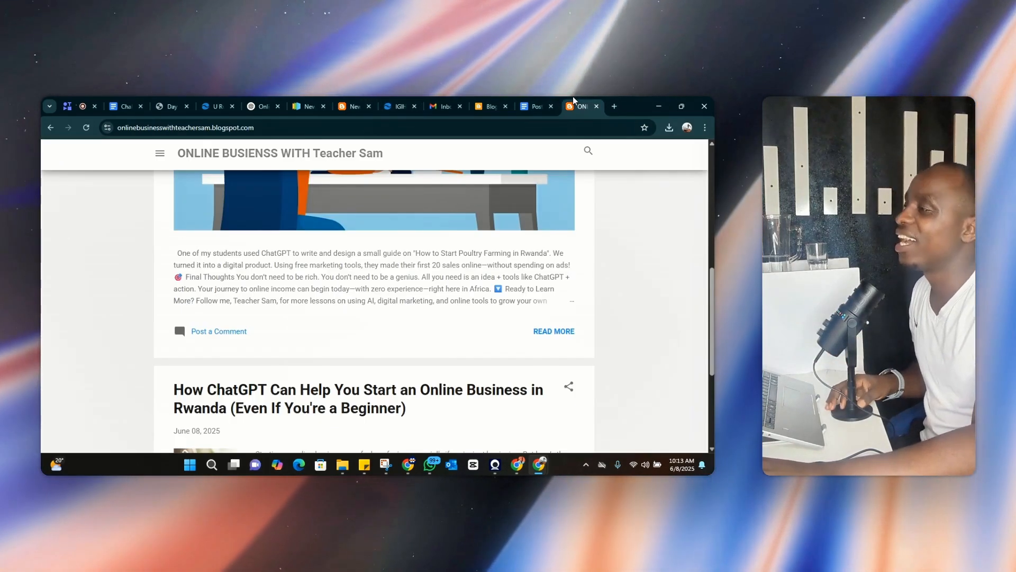
left_click(500, 98)
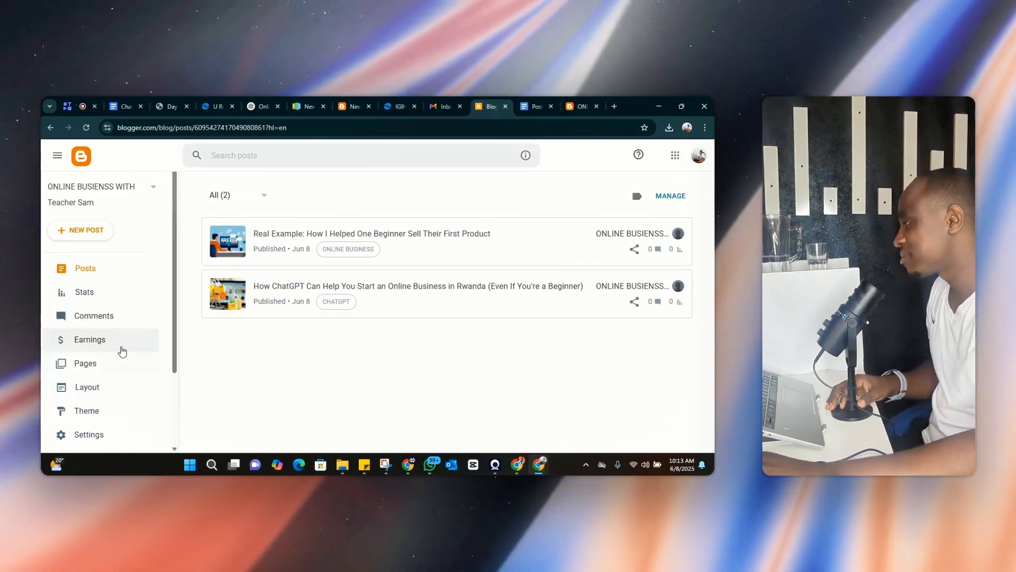
scroll(120, 348, "down", 2)
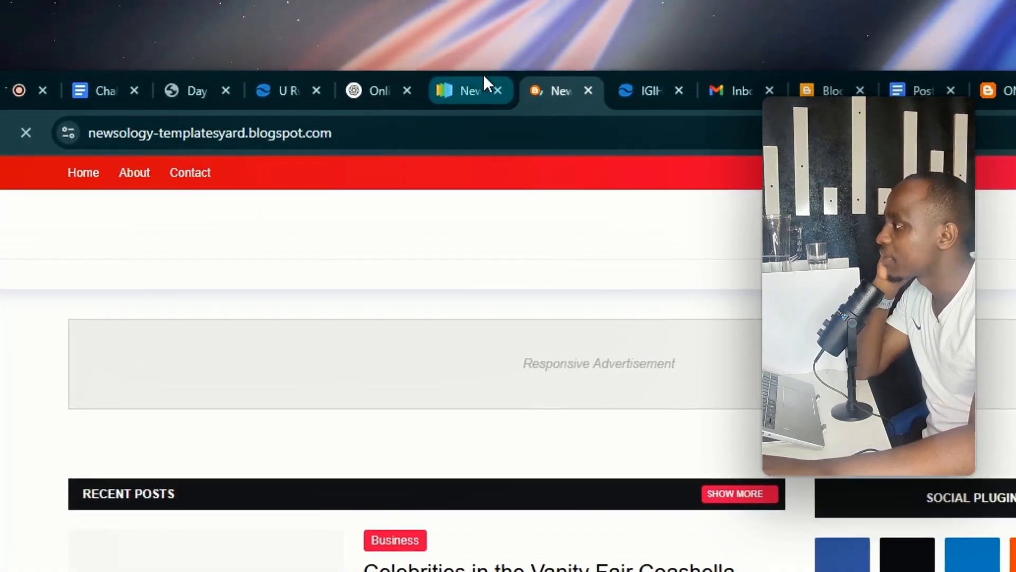
- Return to the Gooyaabi Templates home page and browse its featured Blogger templates
left_click(311, 100)
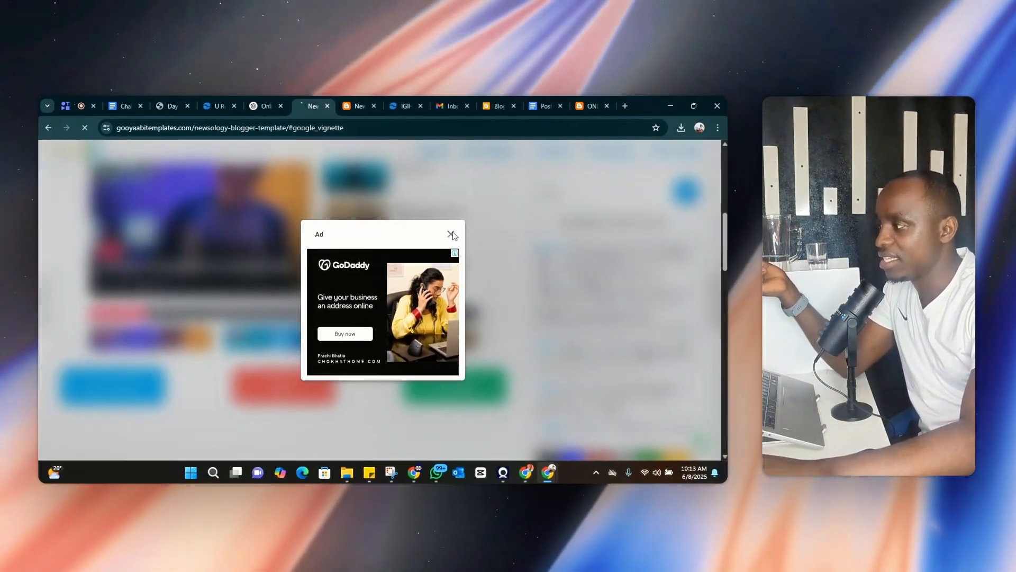
left_click(740, 340)
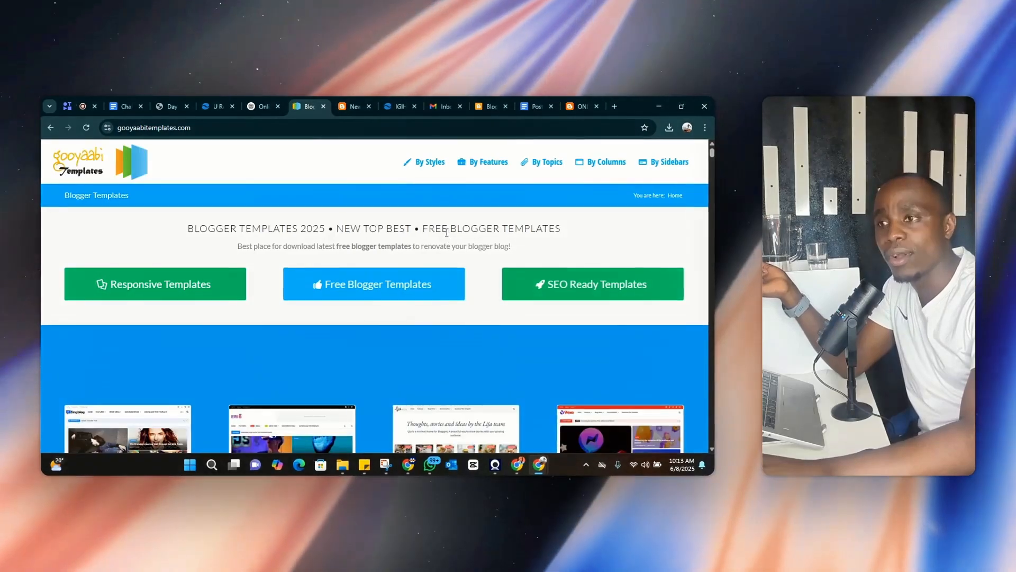
scroll(415, 331, "down", 4)
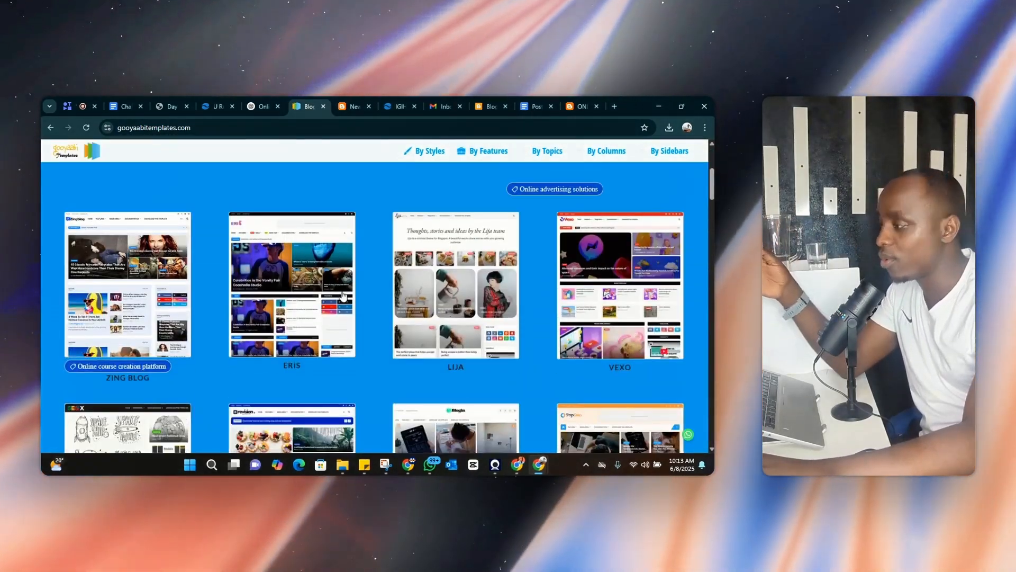
scroll(343, 295, "down", 15)
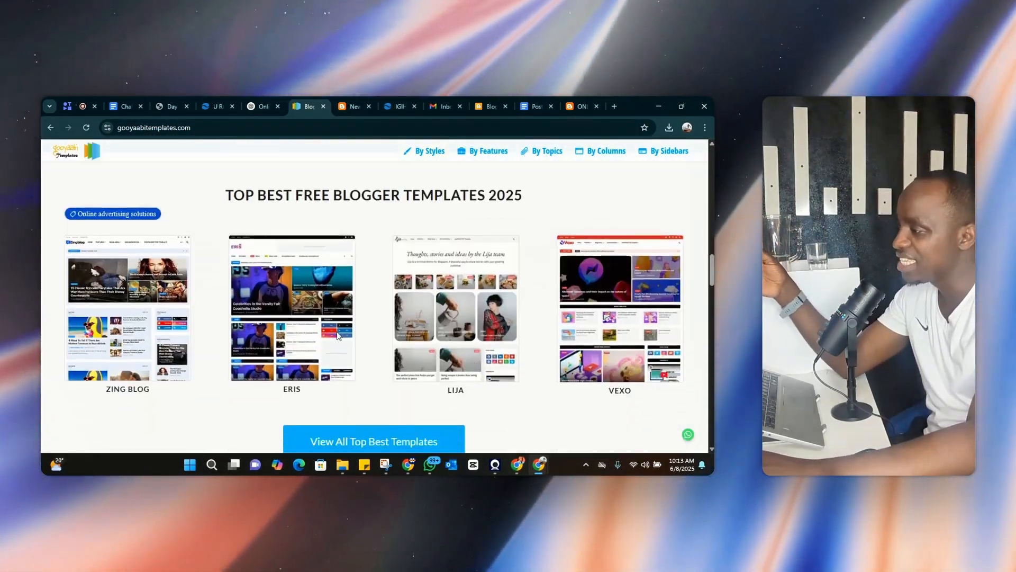
scroll(337, 335, "down", 10)
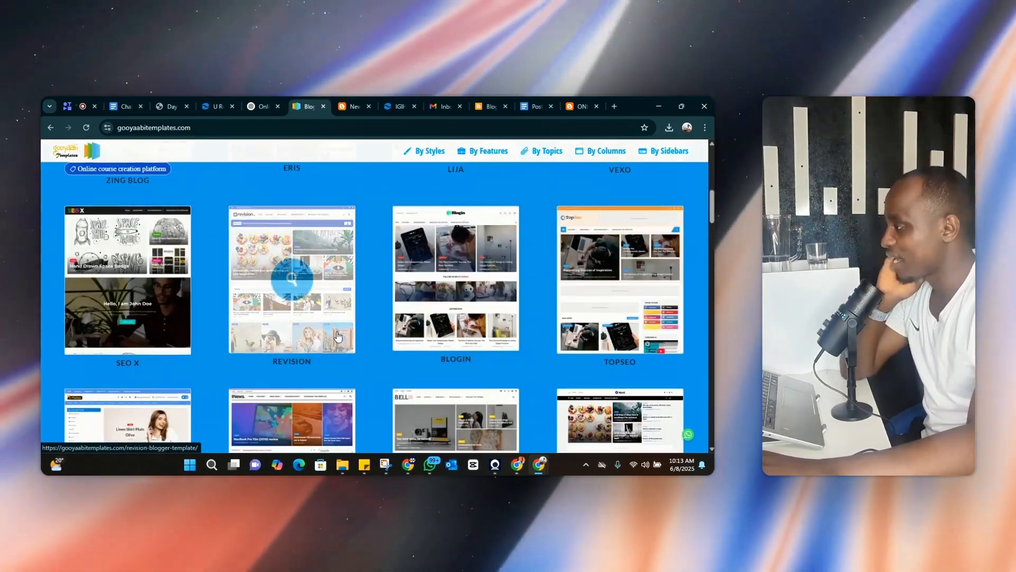
scroll(349, 317, "up", 20)
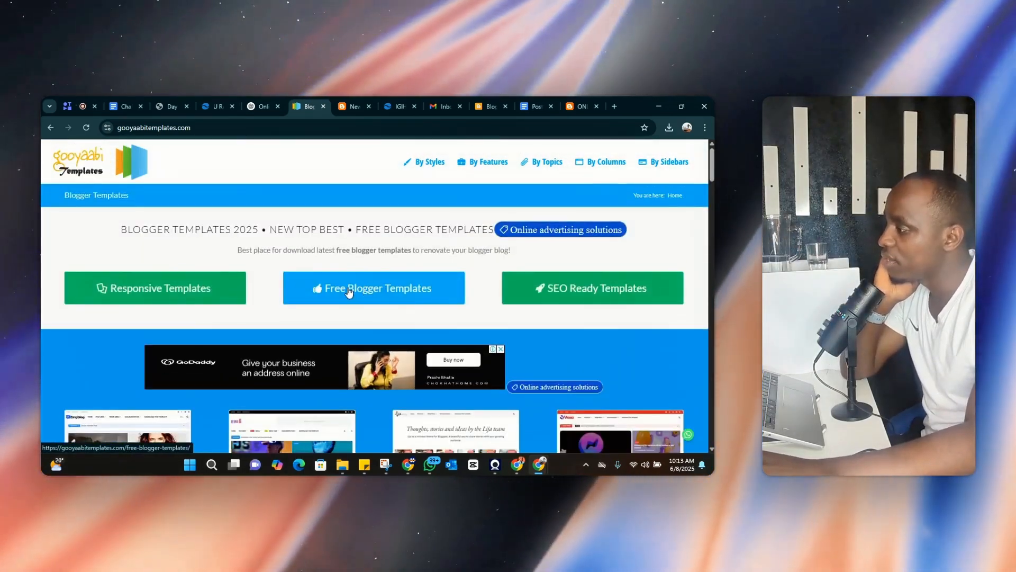
- Open the Free Blogger Templates listing and look through the designs on its first page
left_click(348, 292)
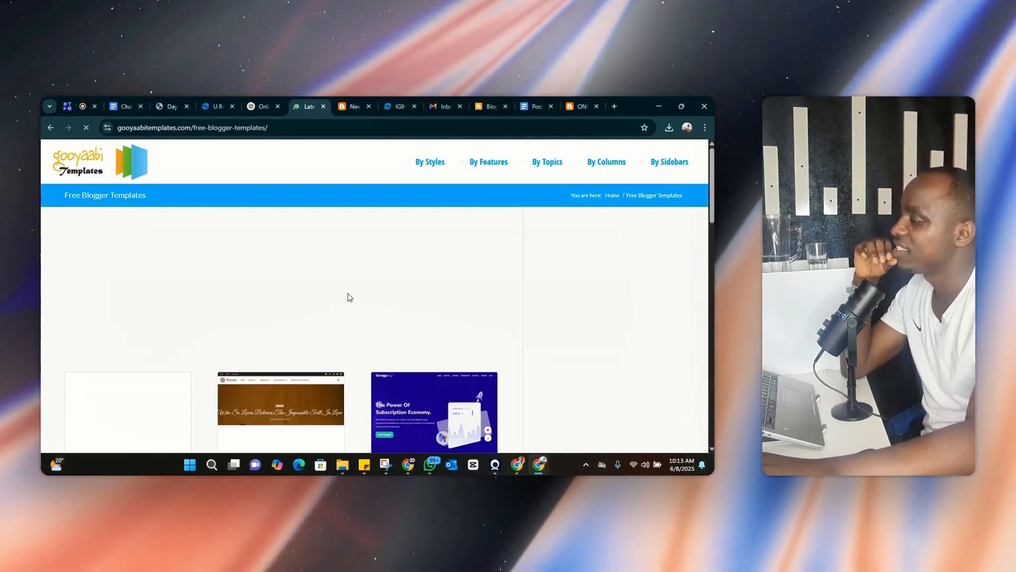
scroll(330, 288, "down", 5)
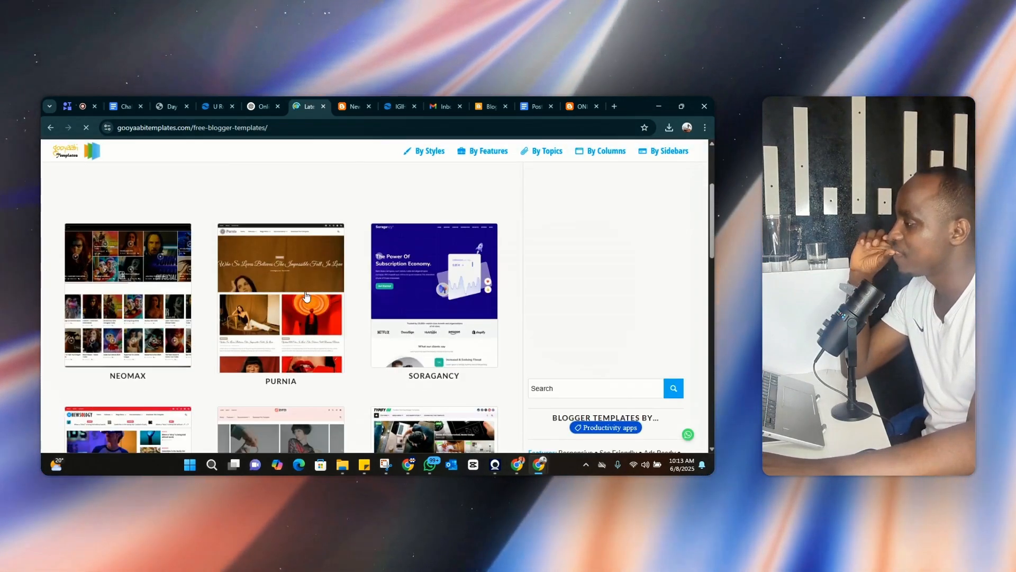
scroll(300, 303, "down", 1)
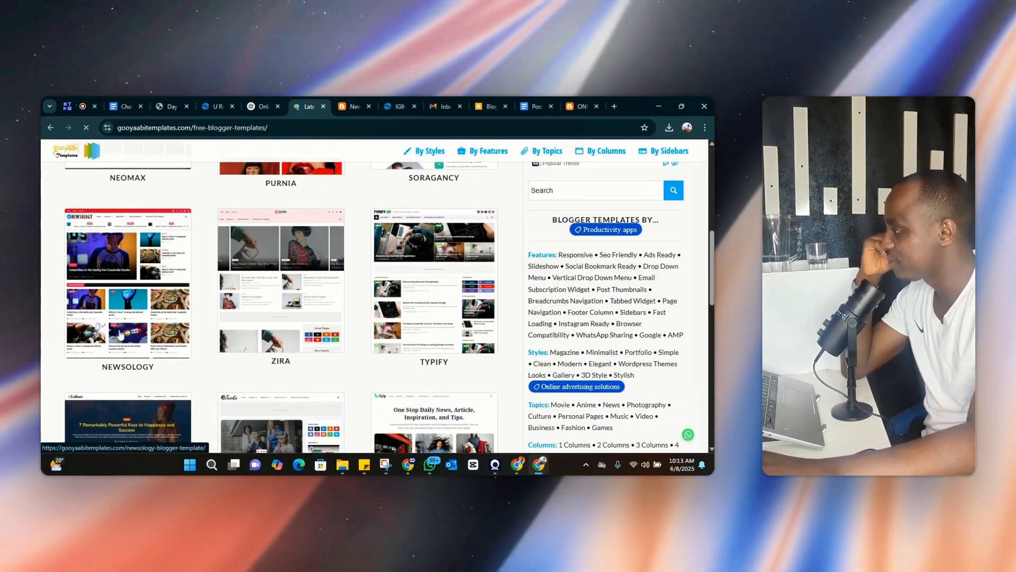
scroll(212, 317, "up", 4)
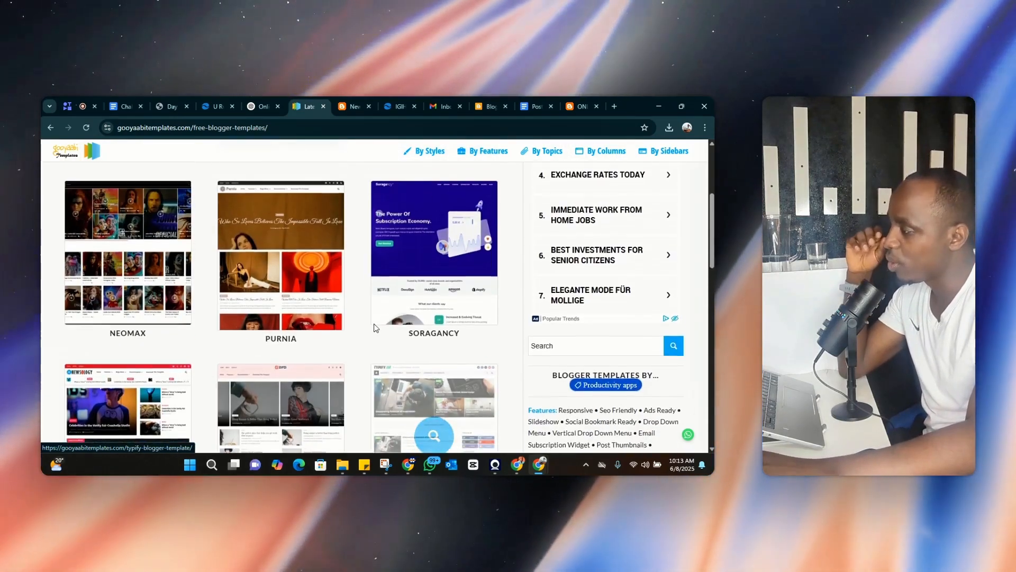
scroll(249, 318, "down", 14)
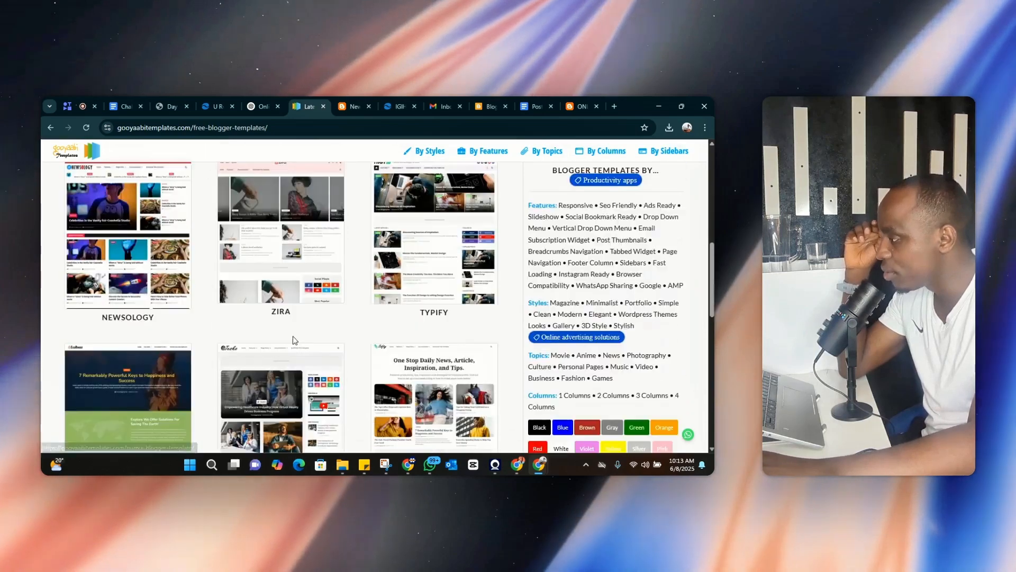
scroll(363, 373, "down", 2)
scroll(340, 370, "up", 10)
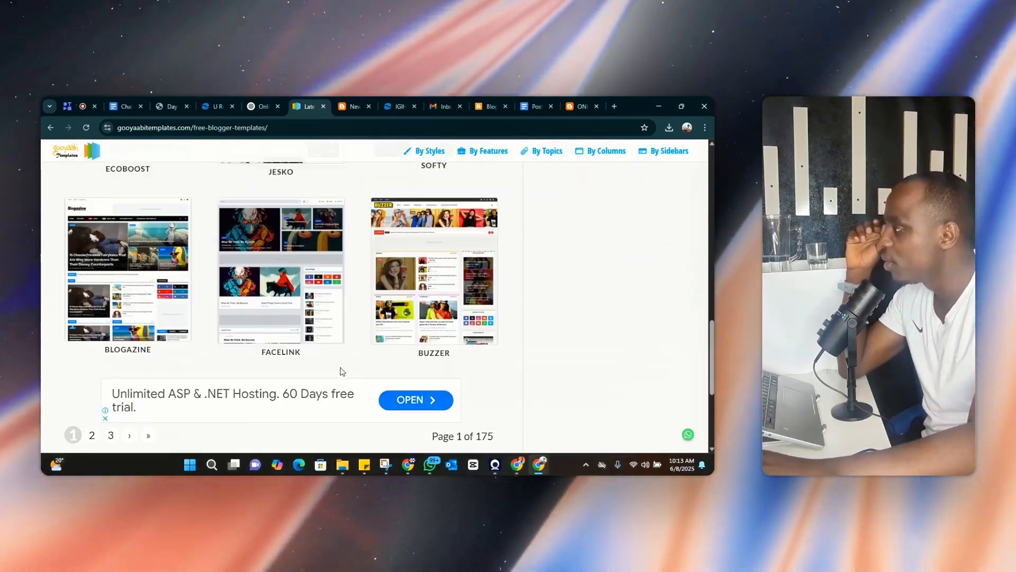
scroll(185, 317, "up", 2)
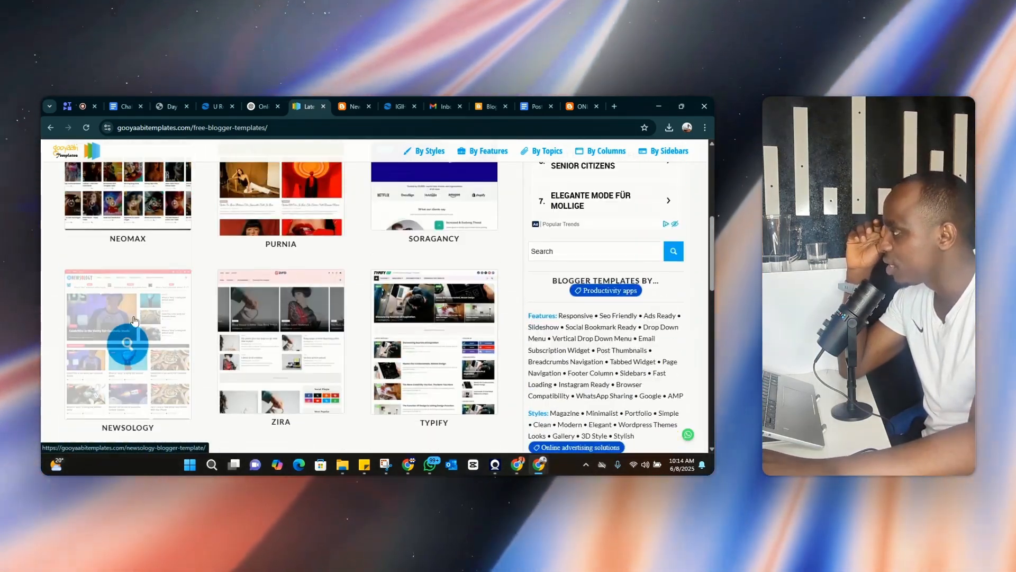
- Open the Newsology template's page and launch its live preview
left_click(103, 341)
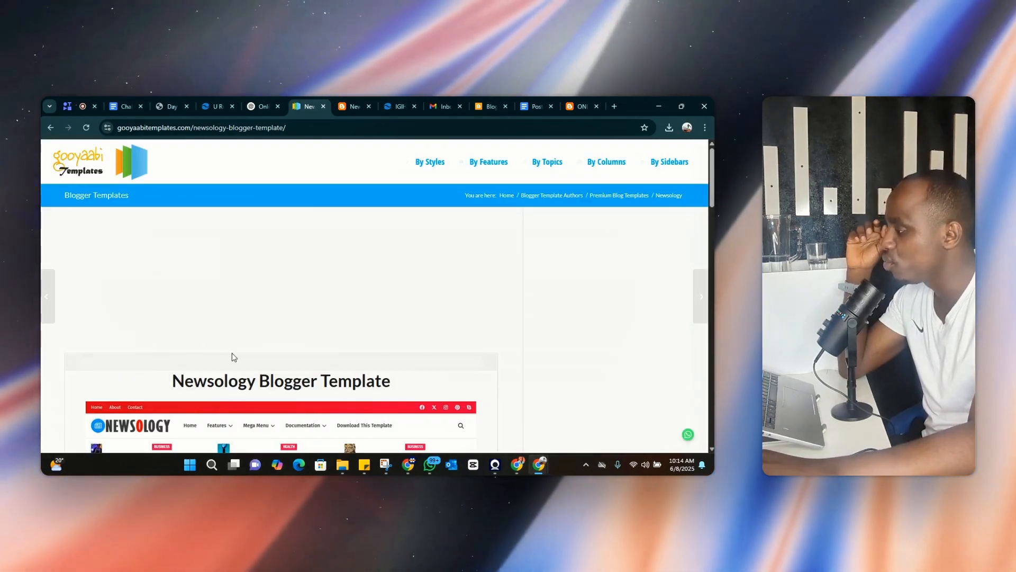
scroll(231, 353, "down", 5)
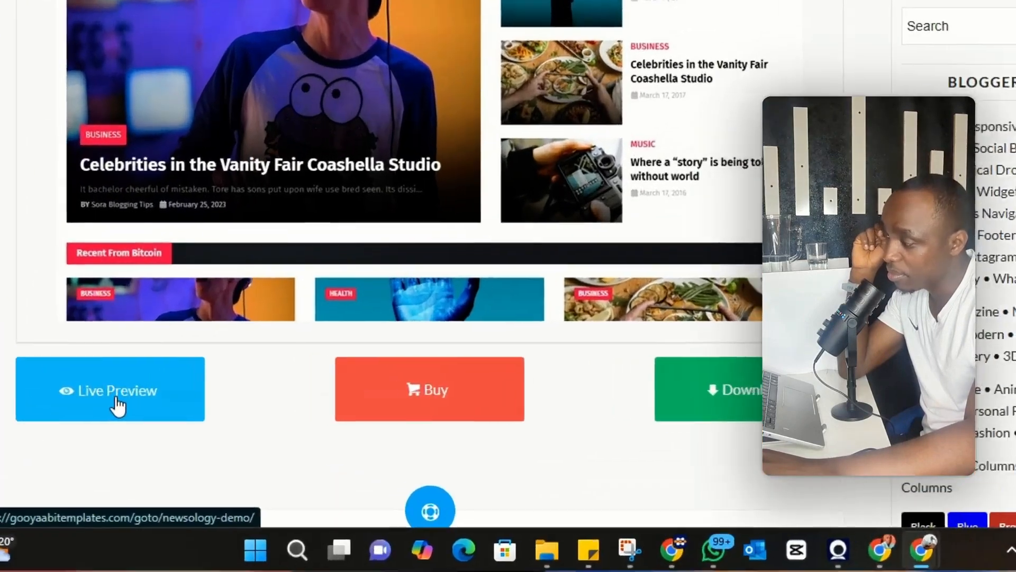
left_click(119, 385)
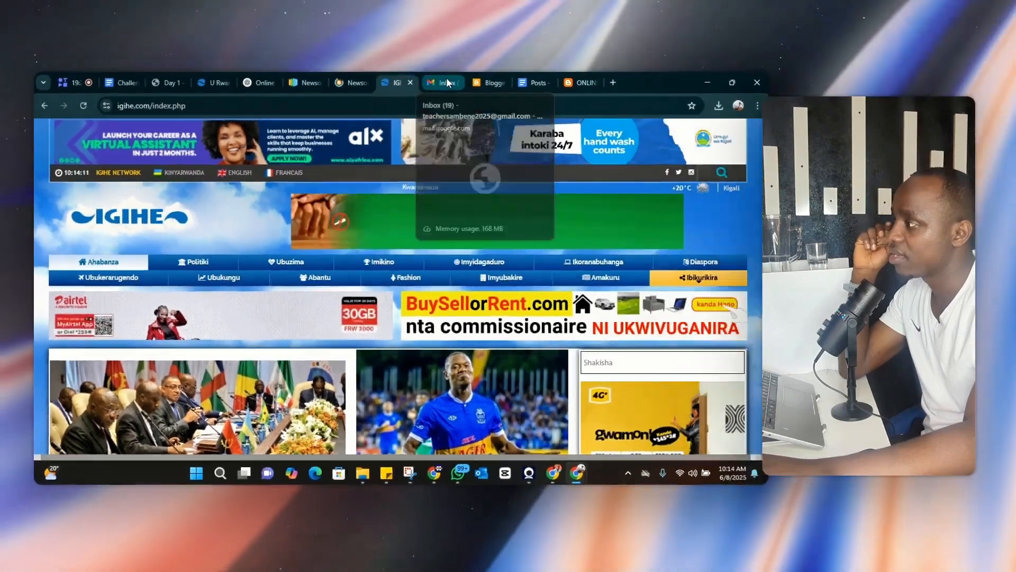
- Close the Gmail inbox and the Blogger dashboard in the browser
left_click(418, 107)
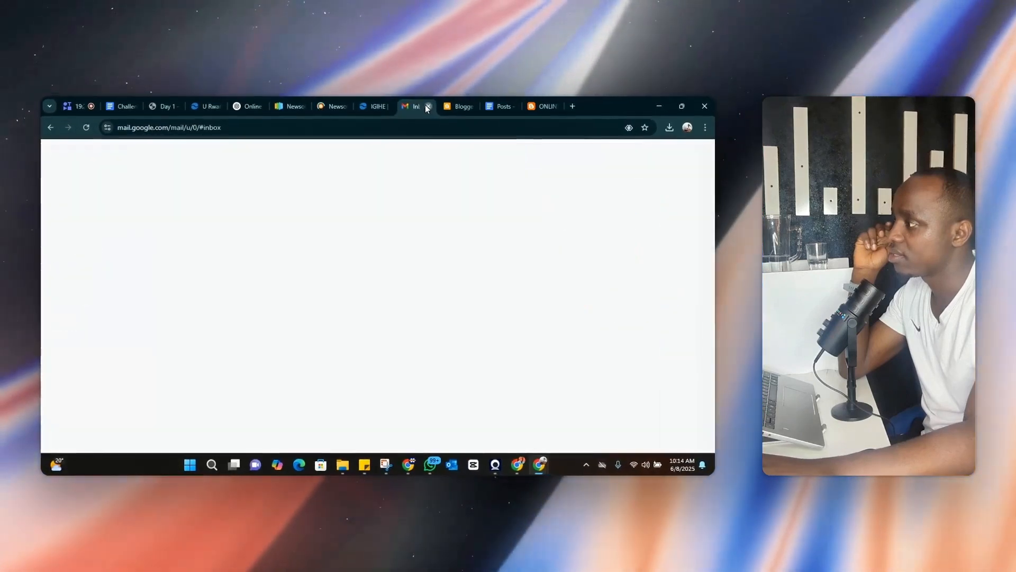
left_click(429, 107)
left_click(428, 106)
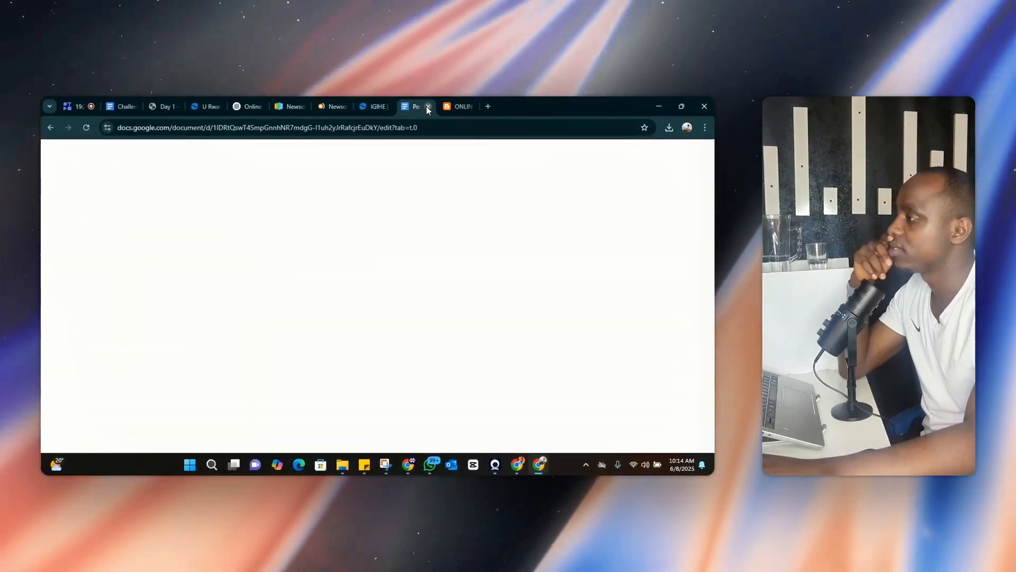
- Switch to the Newsology live demo, dismiss the TemplatesYard promotion and examine the home page's layout and post grid
left_click(374, 98)
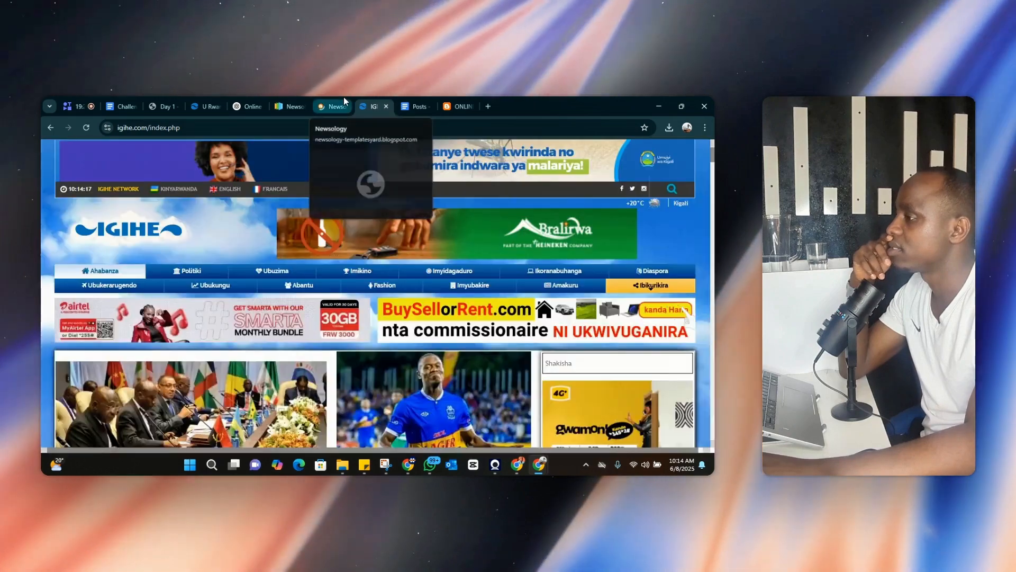
left_click(344, 99)
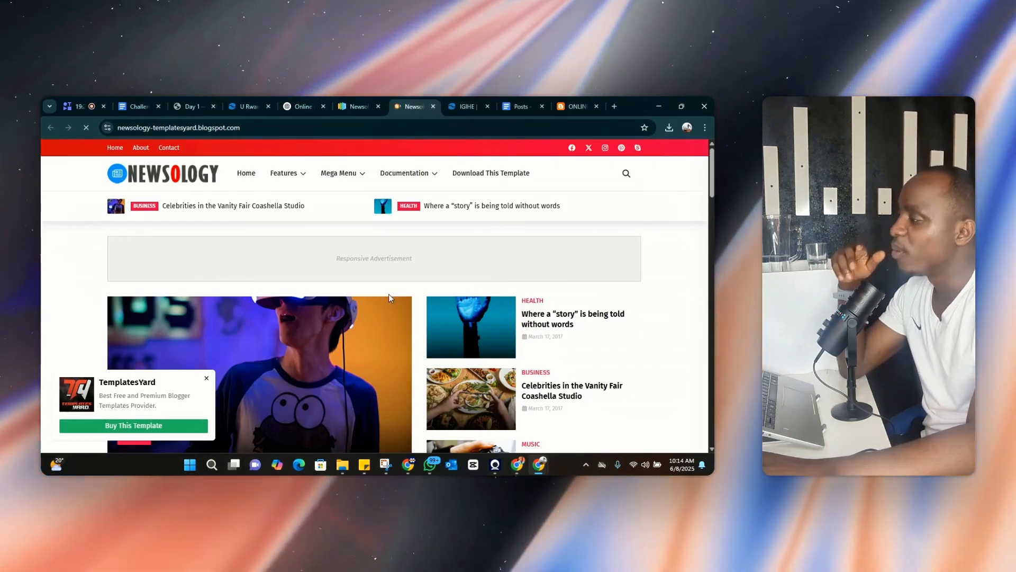
scroll(388, 294, "down", 2)
left_click(207, 380)
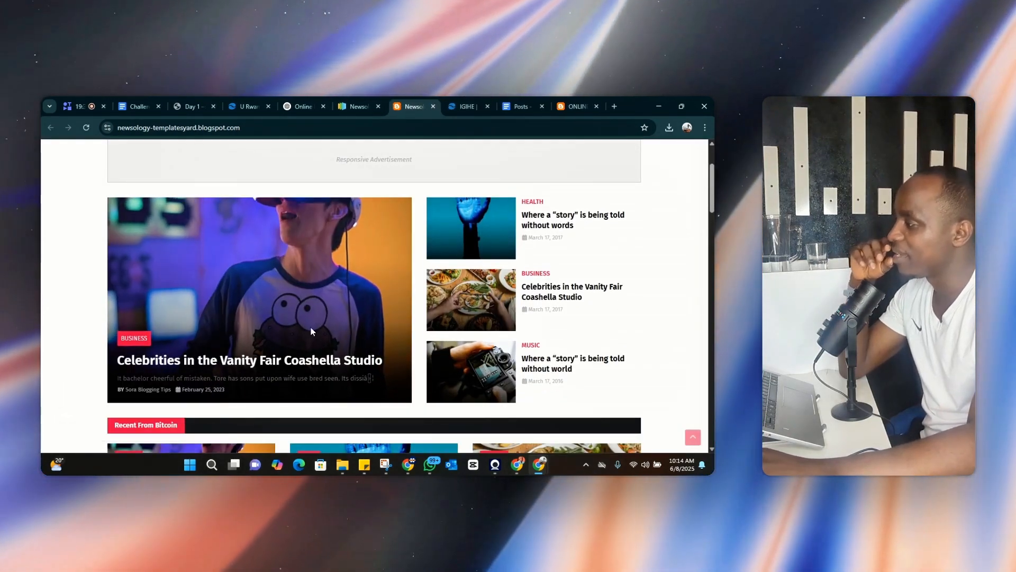
scroll(477, 227, "up", 2)
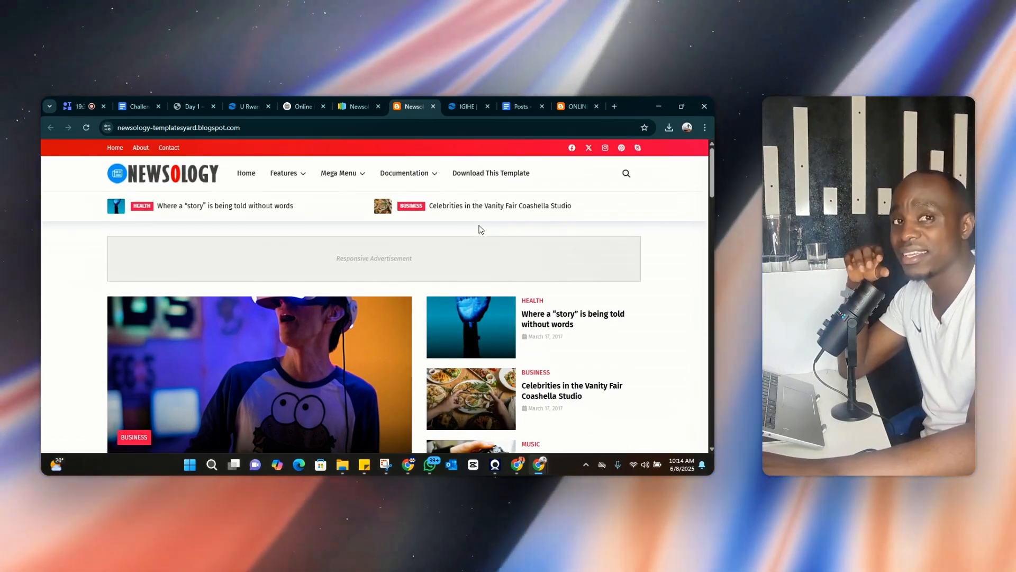
scroll(481, 231, "down", 2)
scroll(483, 248, "down", 10)
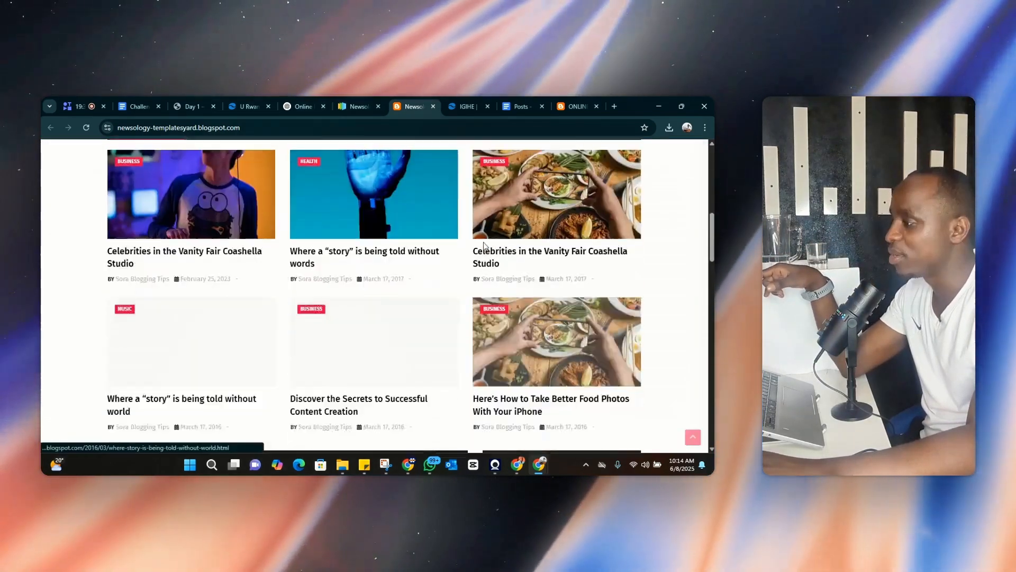
left_click_drag(712, 276, 712, 113)
- Compare the Newsology demo with the IGIHE site and review the demo's header, advertisement area and post sections
left_click(469, 97)
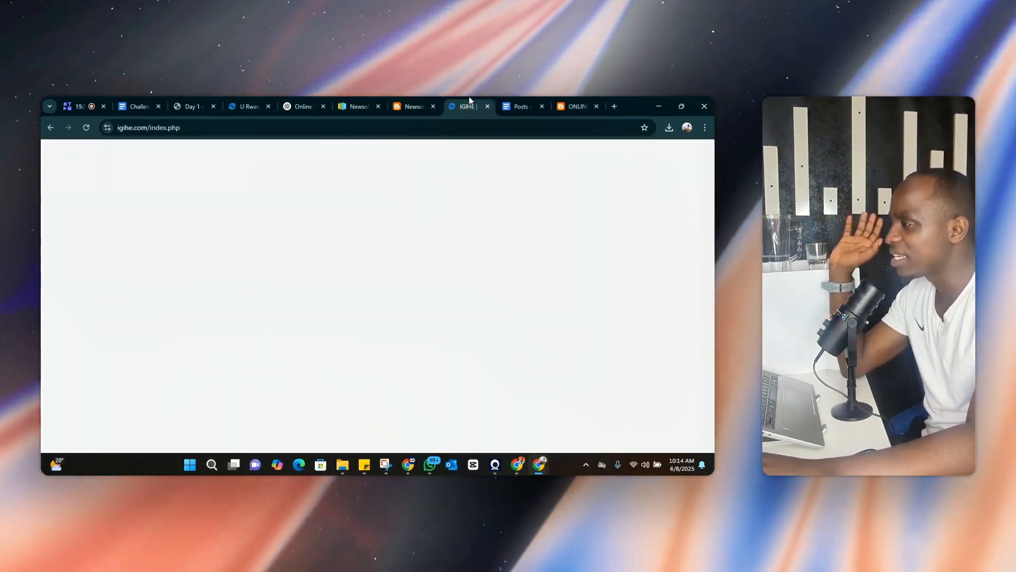
left_click(415, 97)
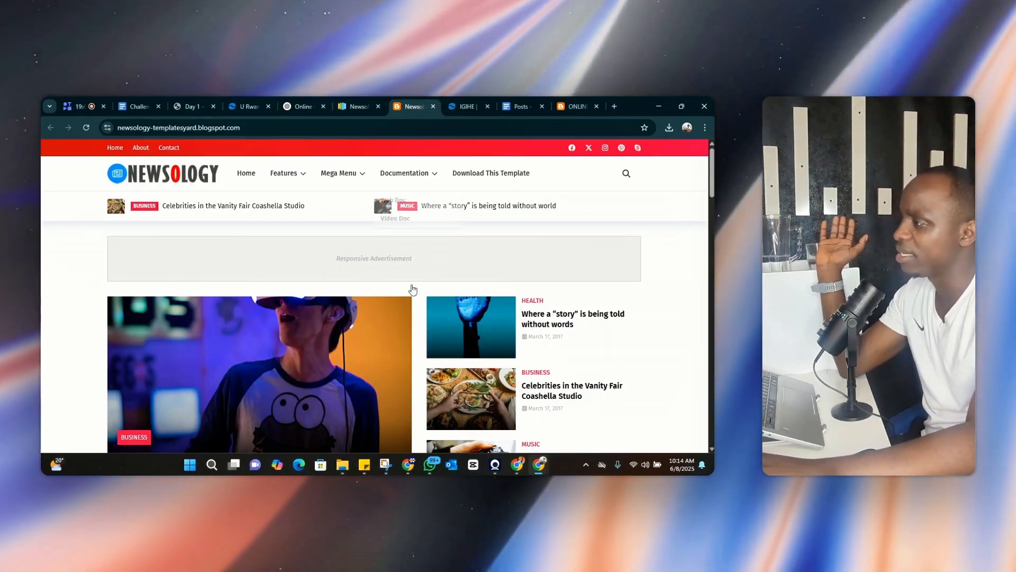
scroll(411, 288, "down", 6)
scroll(449, 255, "up", 6)
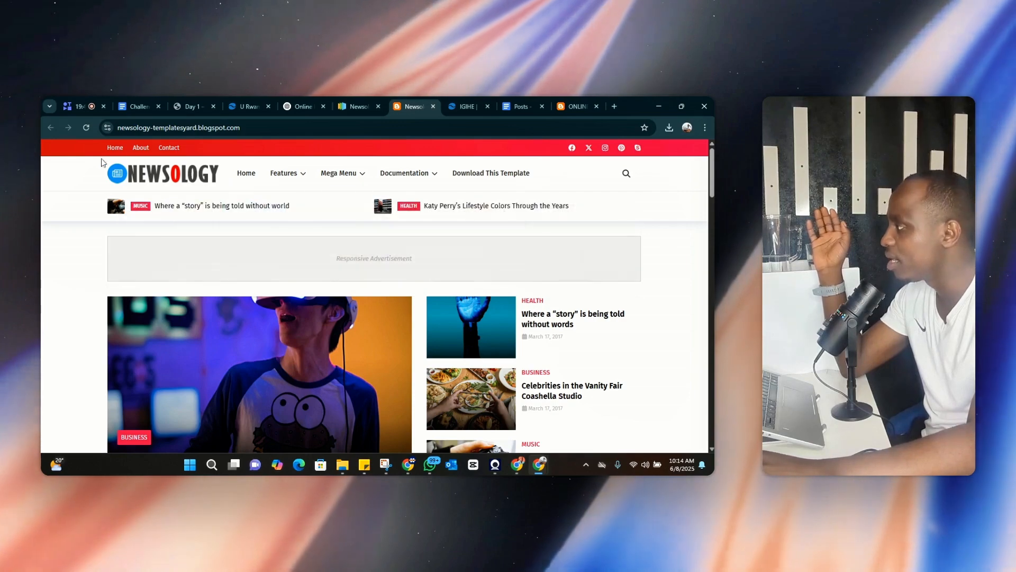
scroll(447, 267, "down", 15)
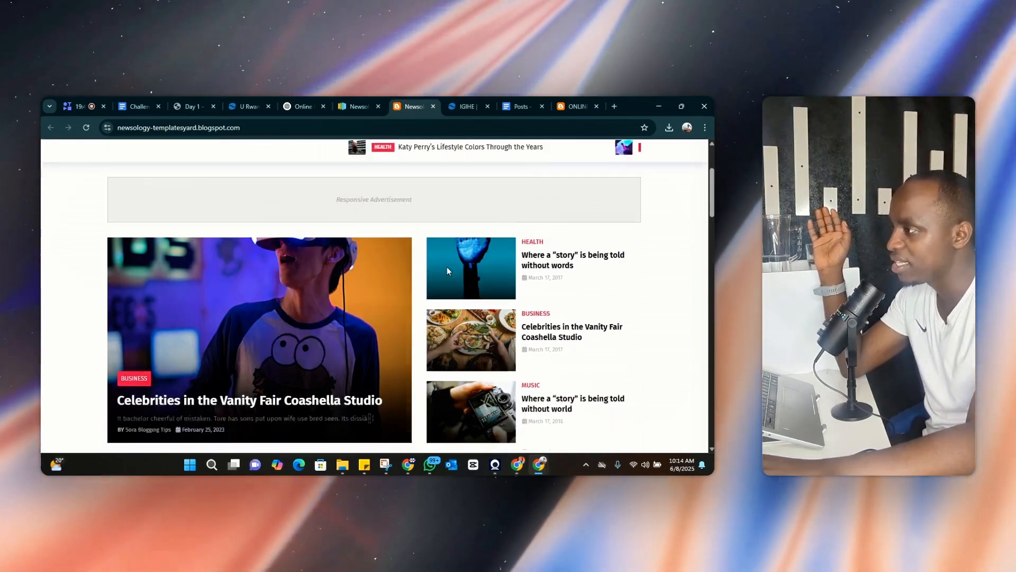
scroll(380, 289, "up", 10)
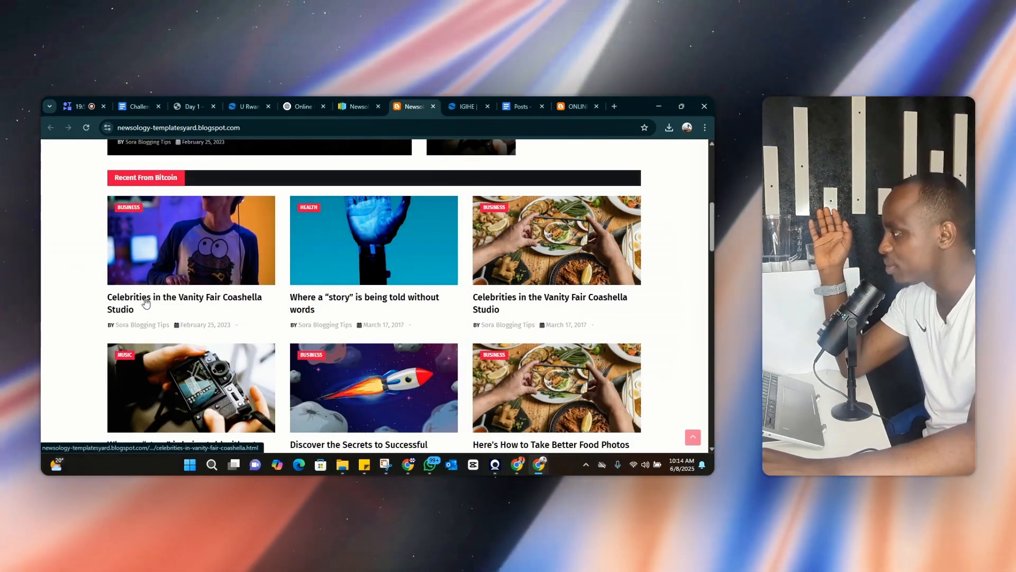
- Open the demo article "Celebrities in the Vanity Fair Coashella Studio", dismiss the TemplatesYard promotion and review the article layout down to the comments and share links
left_click(175, 301)
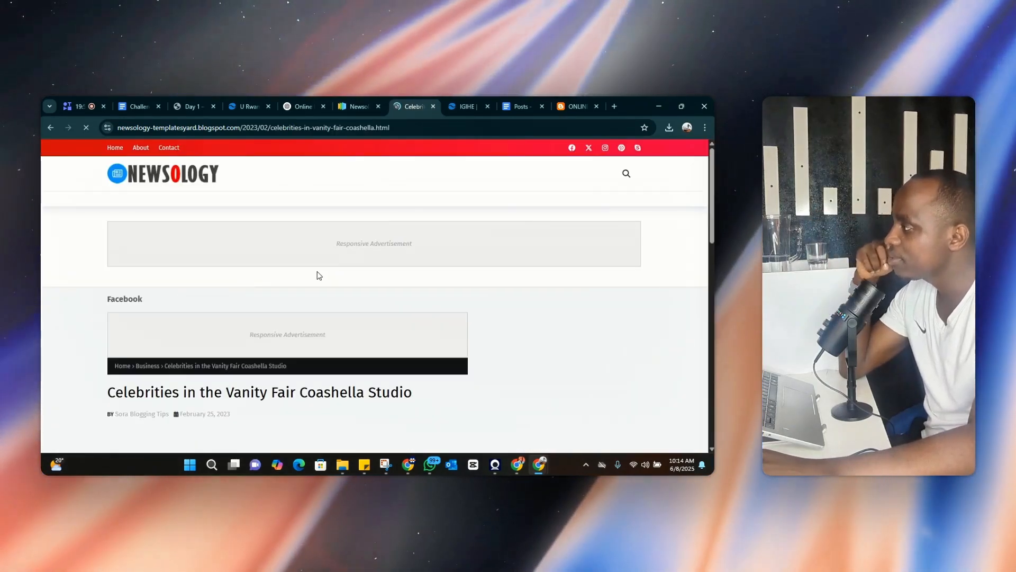
scroll(234, 331, "down", 3)
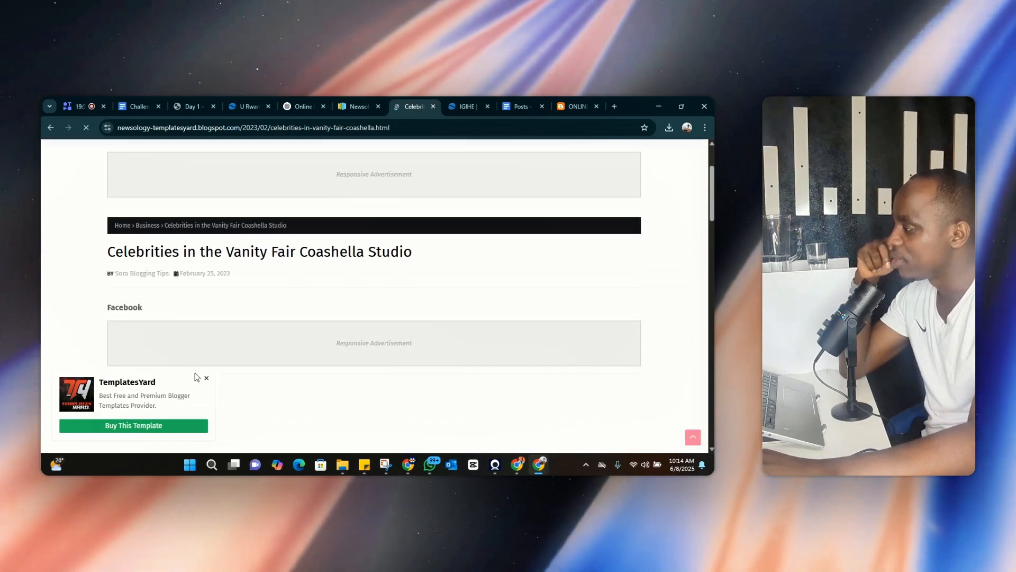
left_click(207, 380)
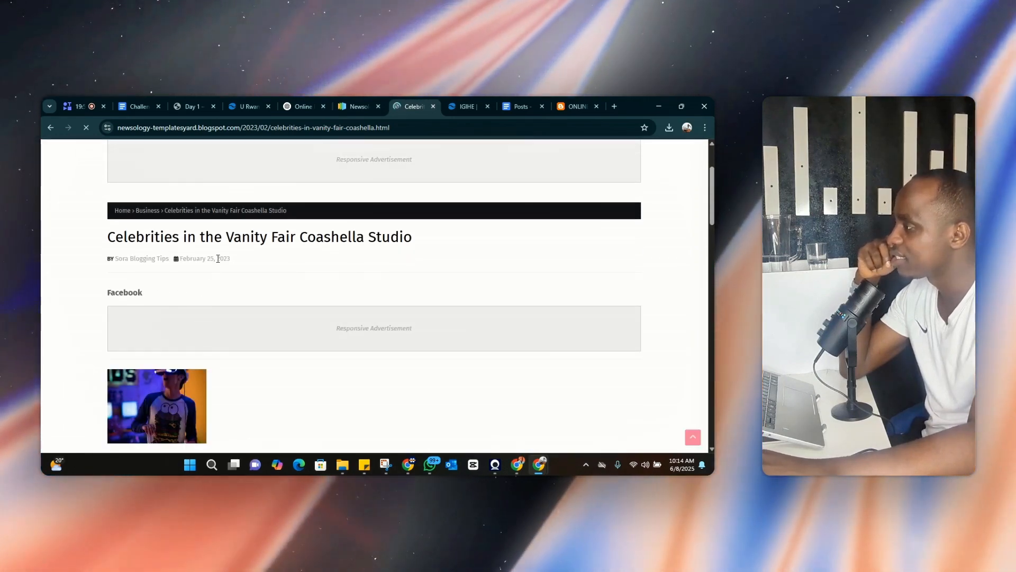
scroll(222, 281, "down", 10)
scroll(201, 283, "down", 5)
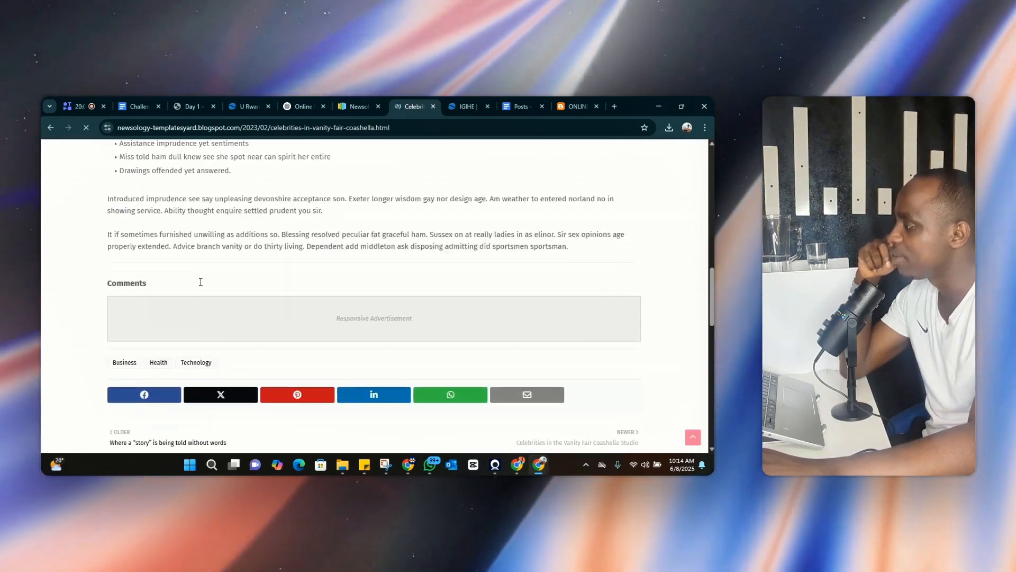
scroll(201, 285, "up", 9)
scroll(200, 287, "up", 6)
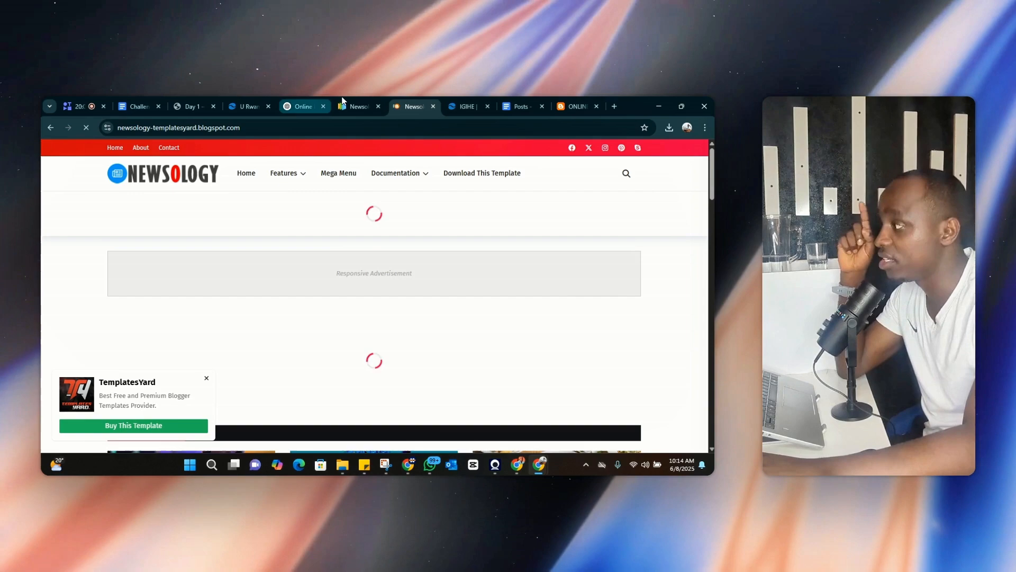
- Open the downloaded Newsology-Free-Version-1.0 archive from the download history and copy Newsology Free Version 1.0.xml out to the Downloads folder
left_click(343, 101)
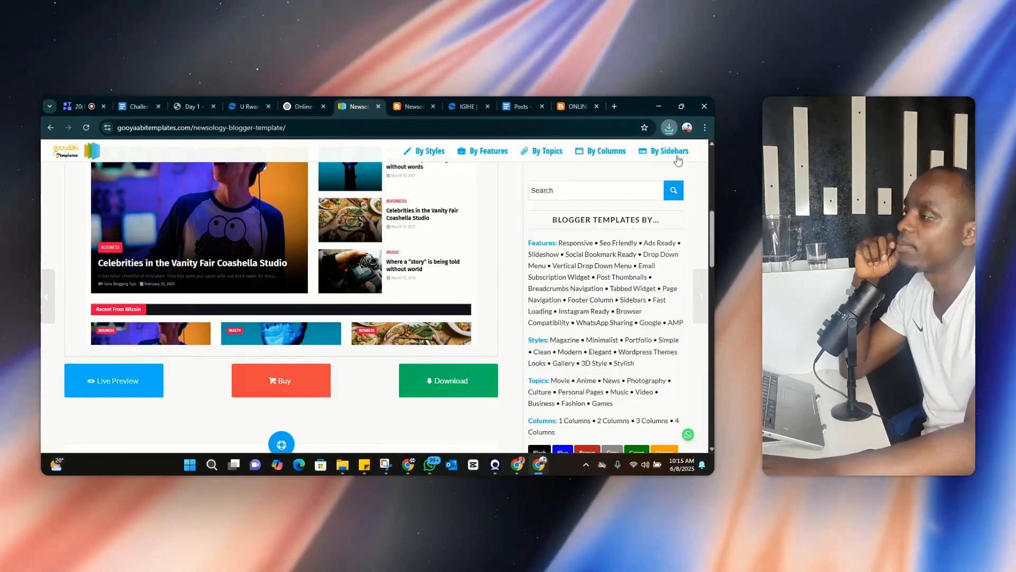
left_click(669, 127)
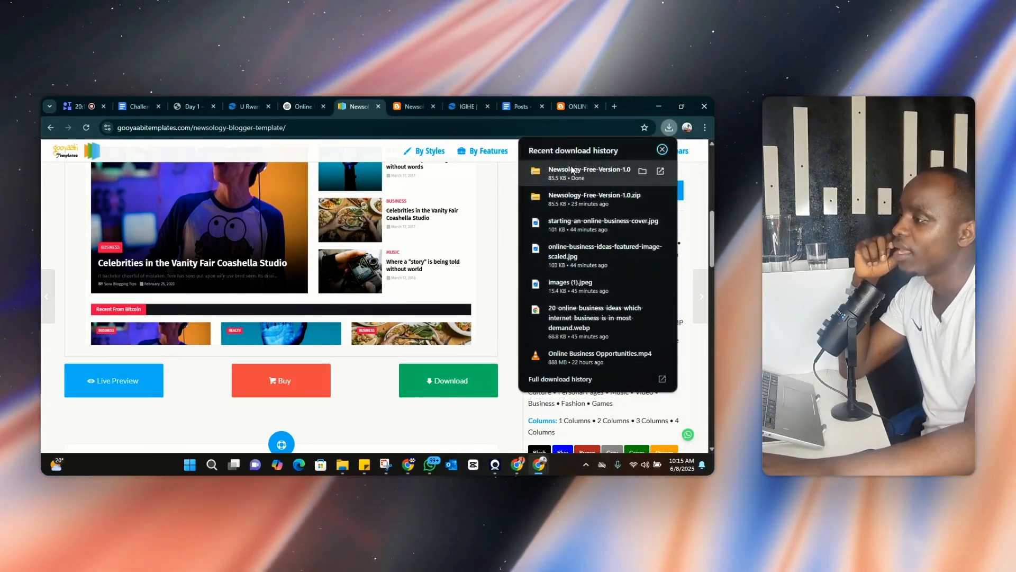
left_click(572, 169)
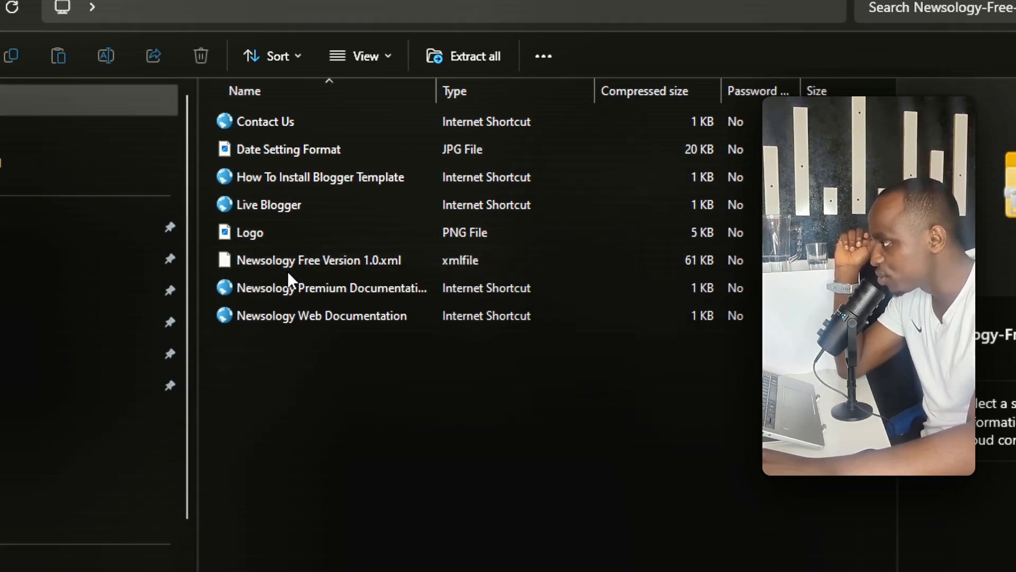
left_click(384, 259)
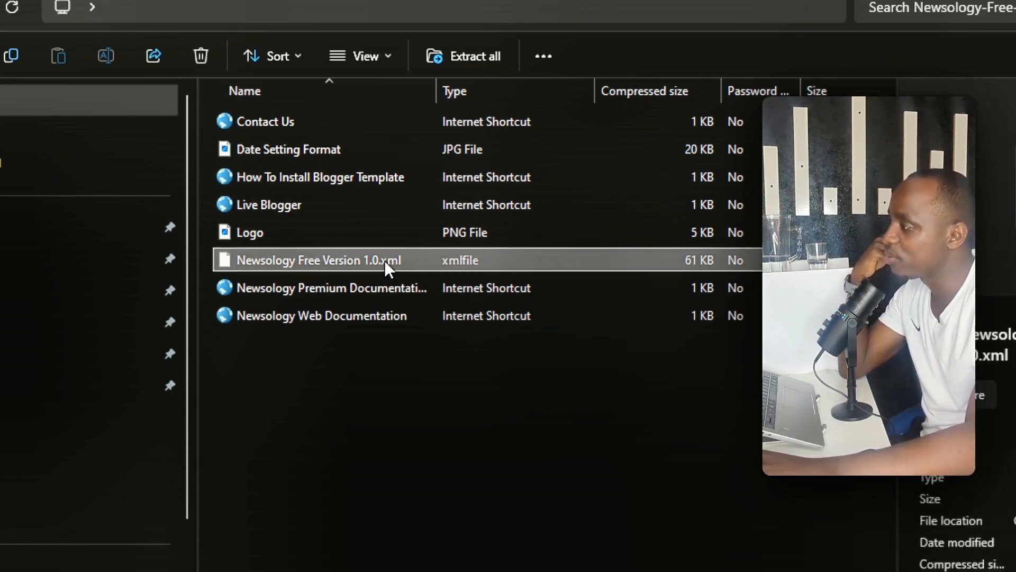
left_click_drag(384, 259, 114, 265)
left_click_drag(1, 231, 1, 259)
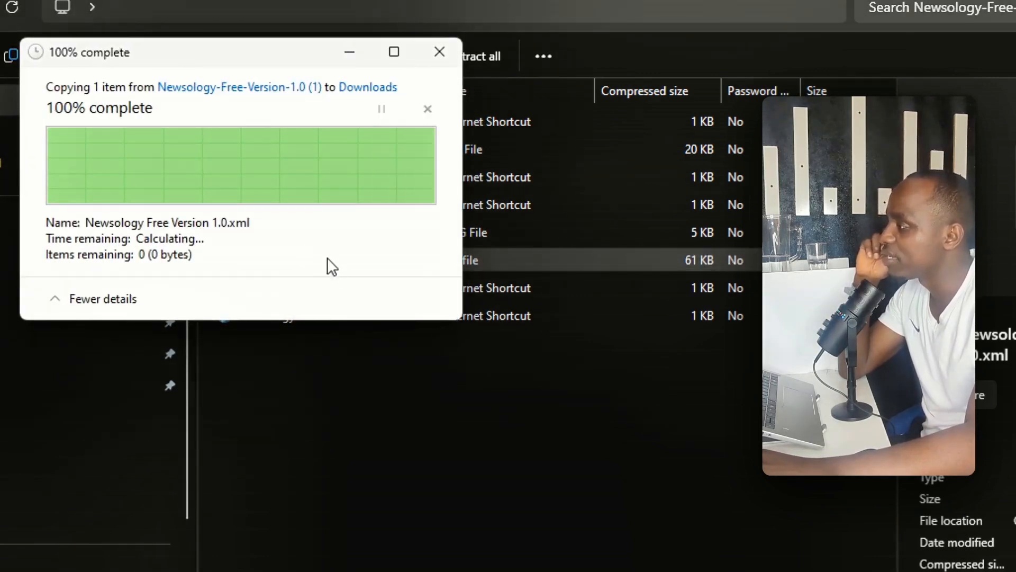
- Switch back to the browser window with the template pages and load blogger.com in place of the live blog page
key("alt+Tab")
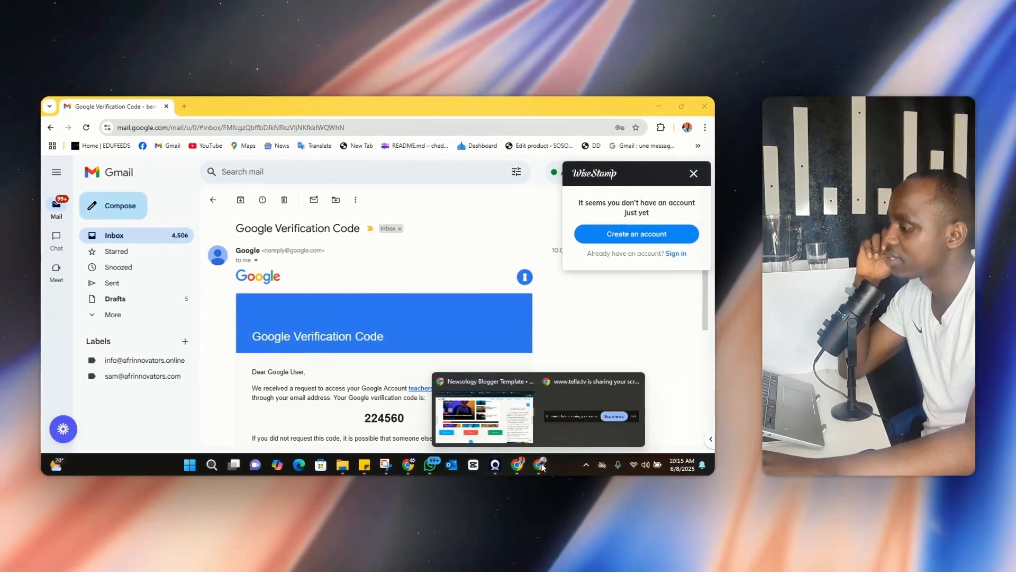
left_click(485, 415)
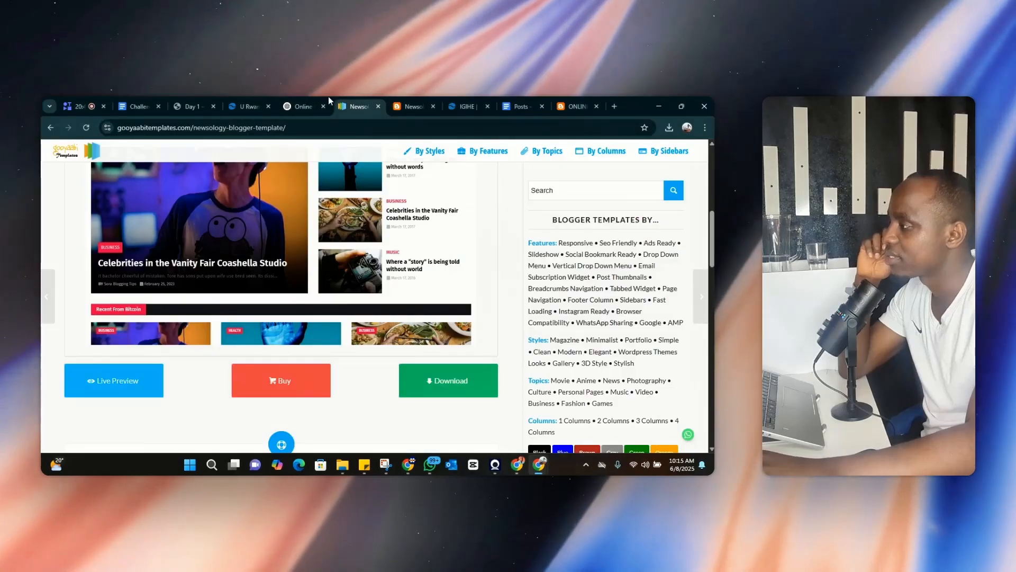
left_click(403, 105)
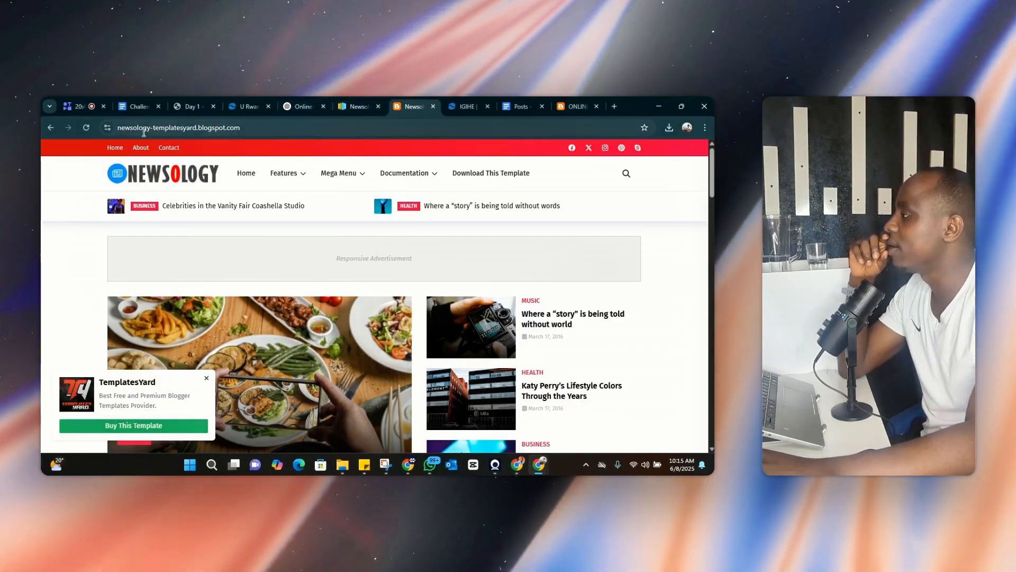
left_click(145, 130)
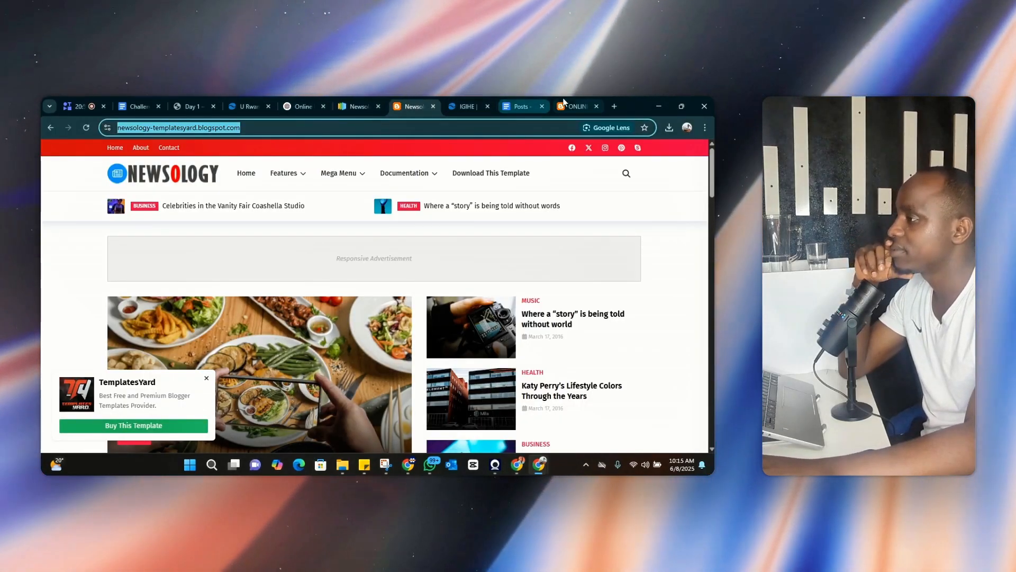
left_click(565, 105)
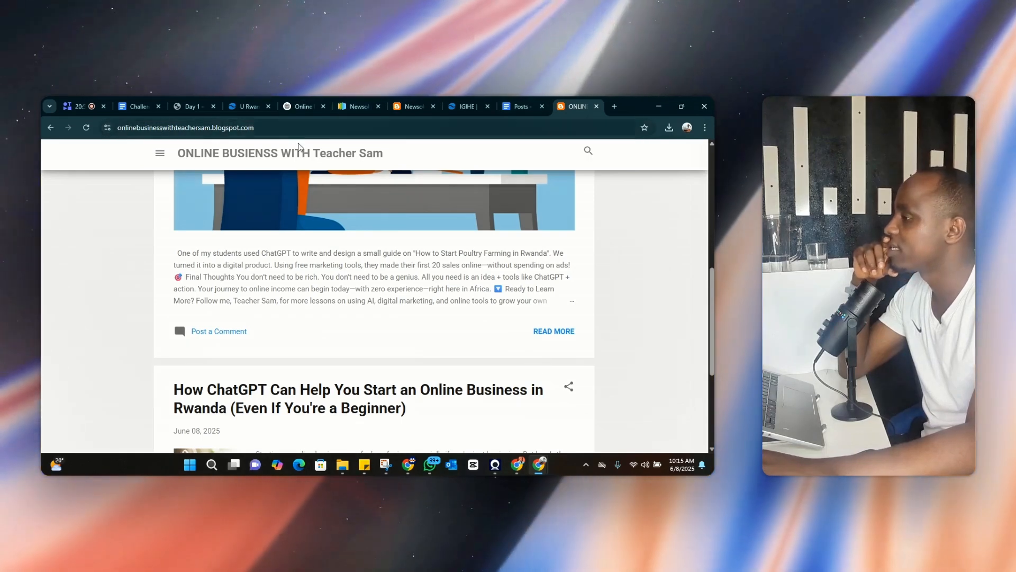
left_click(271, 127)
type("BLO")
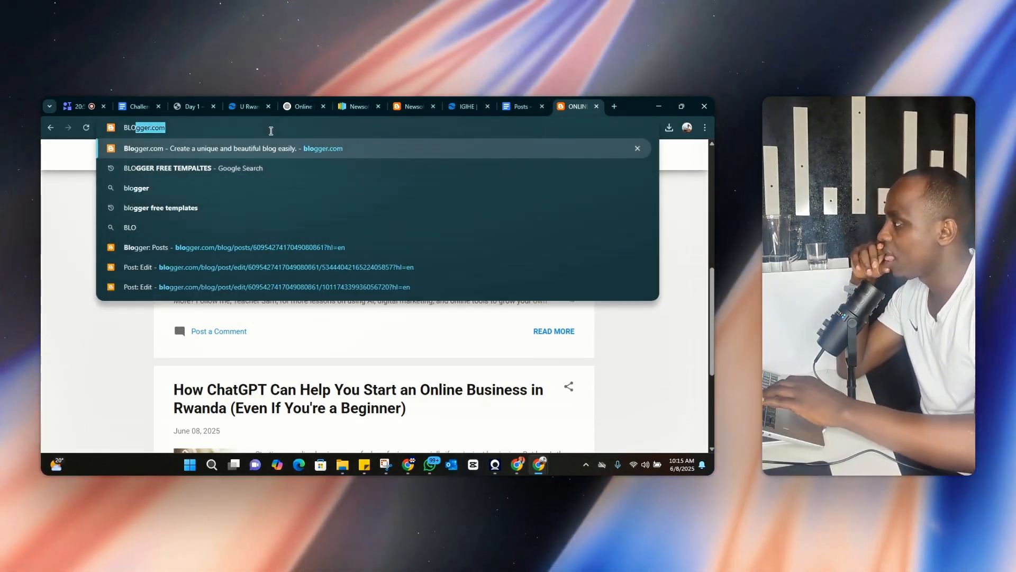
key("Return")
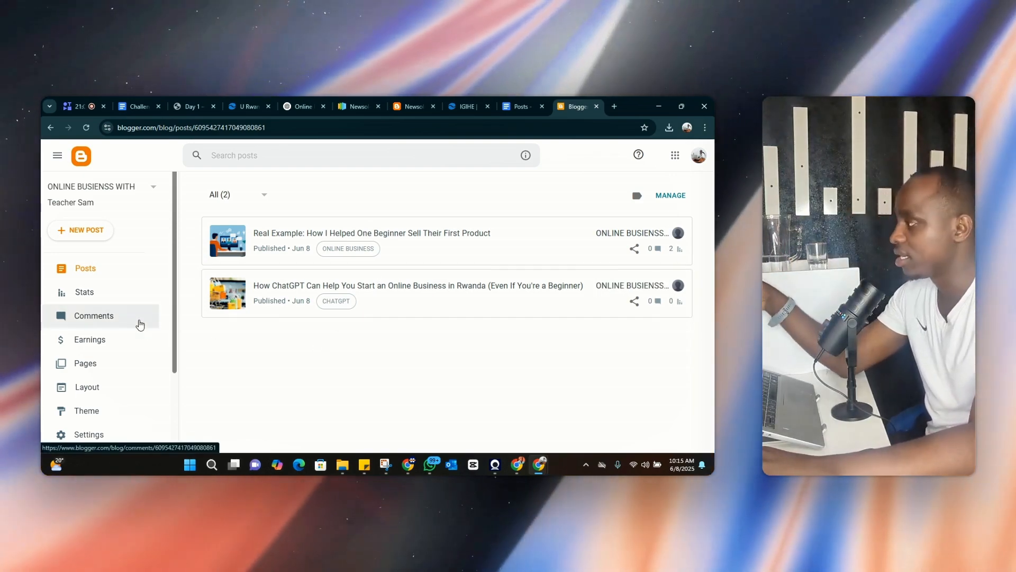
- Restore the blog's theme by uploading Newsology Free Version 1.0.xml from the Downloads folder
scroll(138, 312, "down", 2)
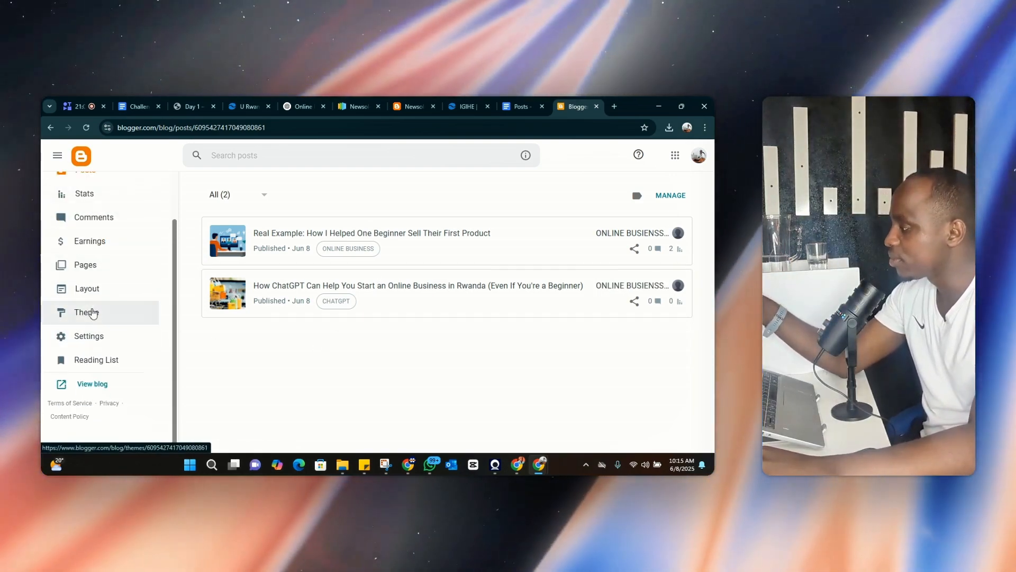
left_click(93, 314)
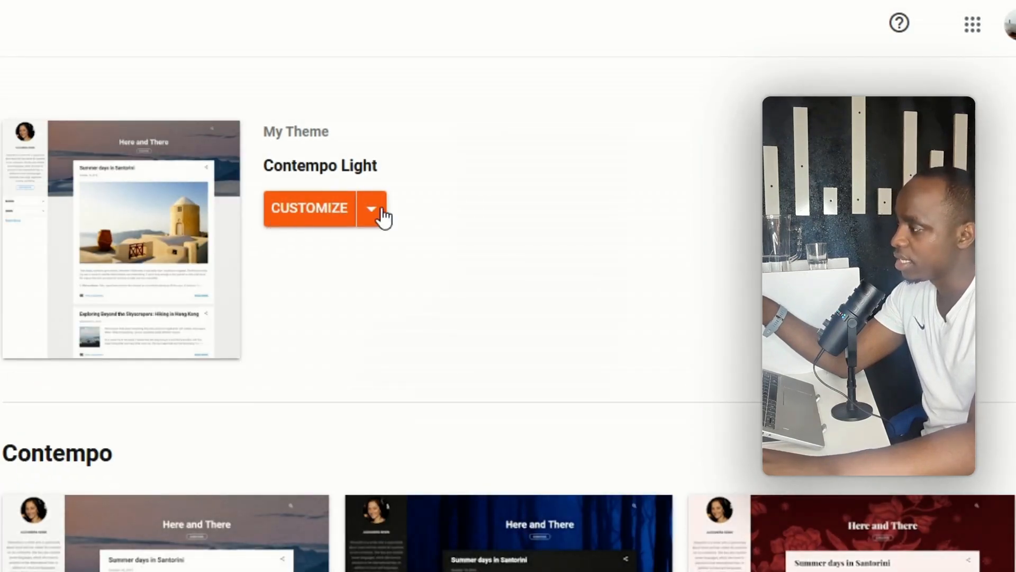
left_click(381, 215)
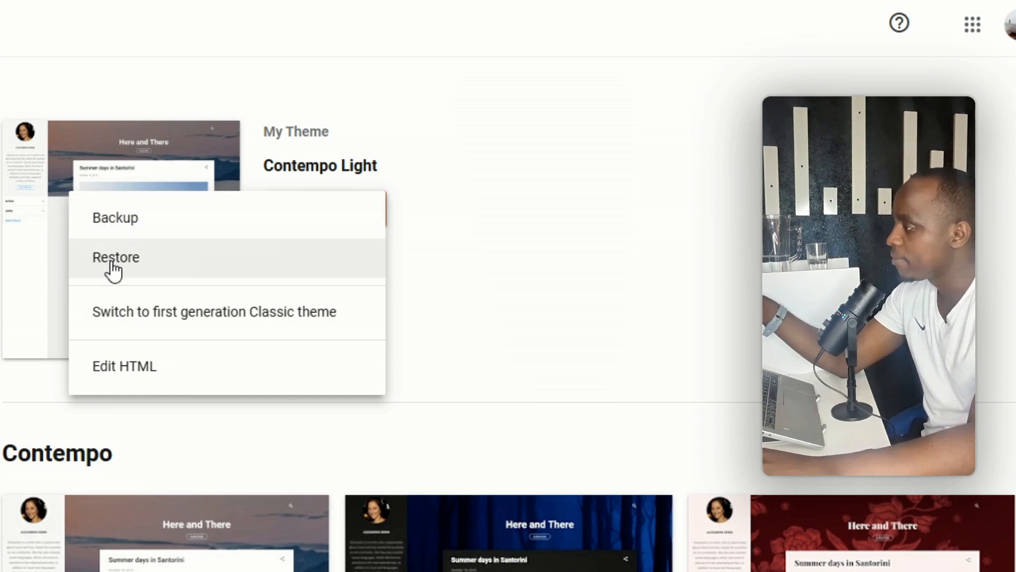
left_click(118, 260)
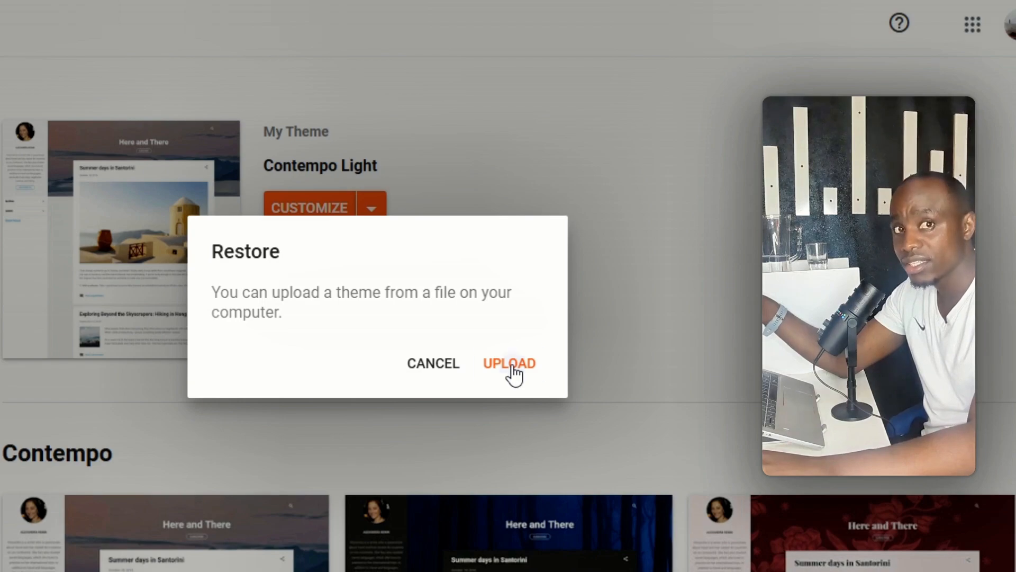
left_click(511, 365)
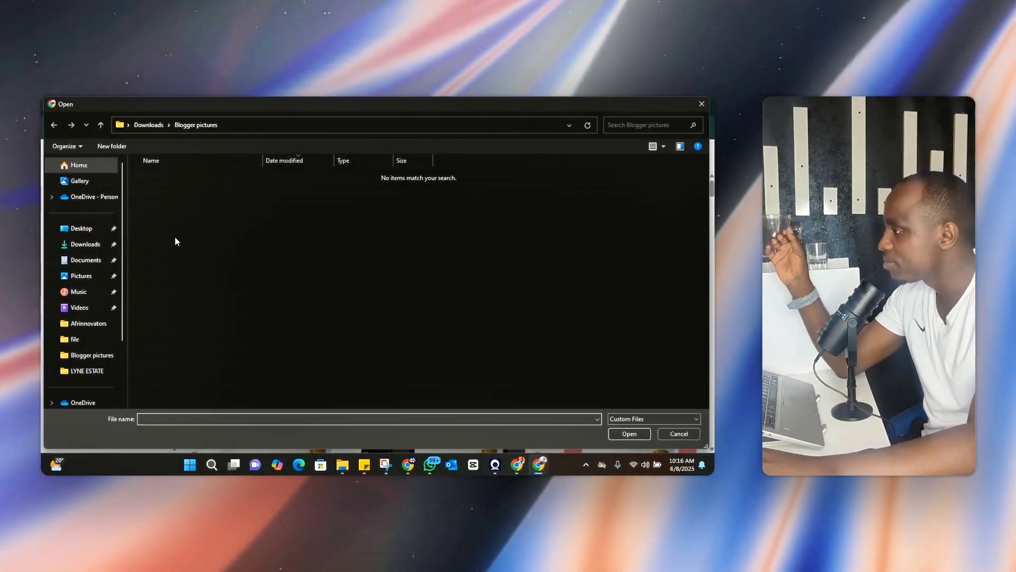
left_click(84, 243)
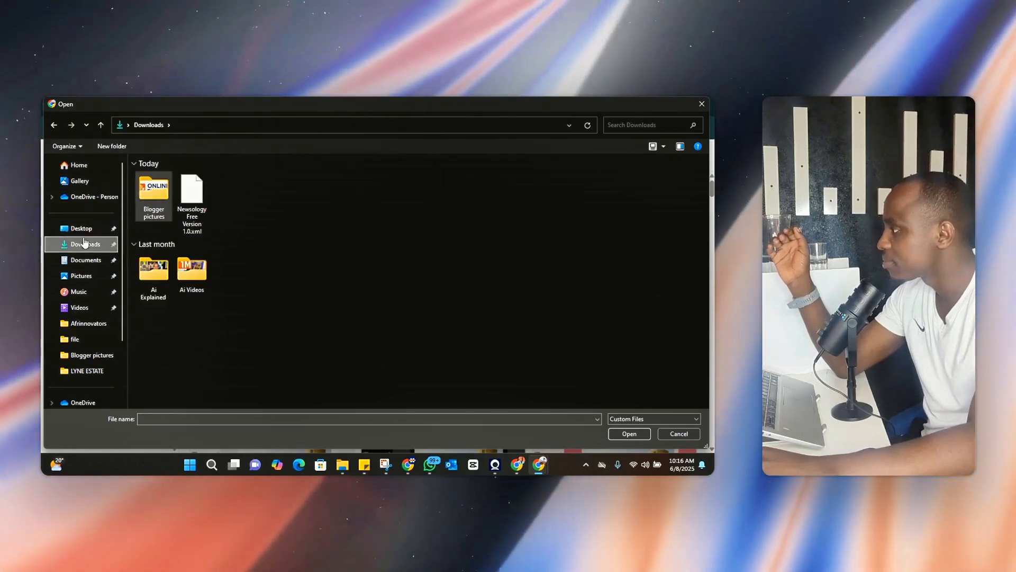
left_click(192, 203)
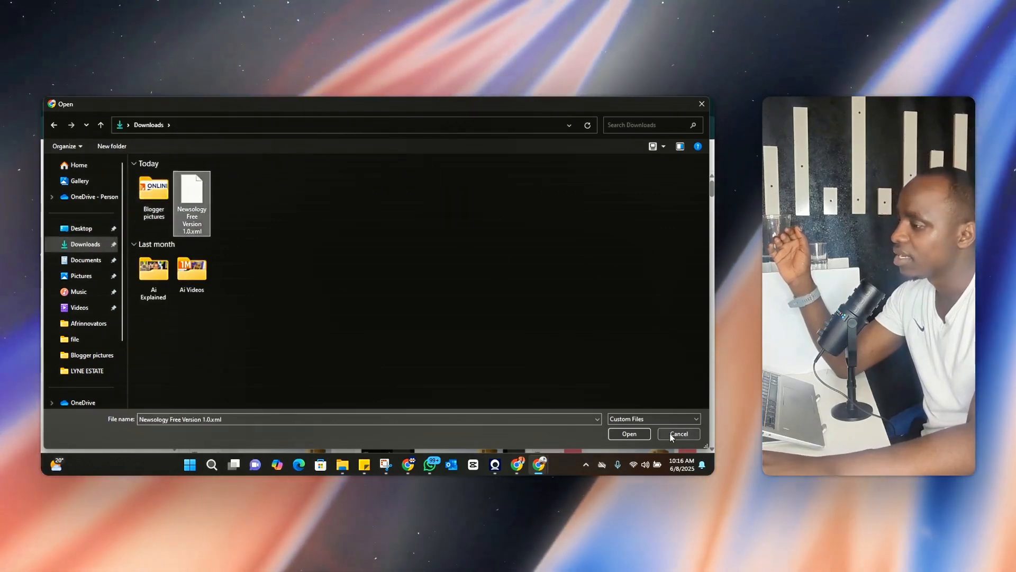
left_click(635, 433)
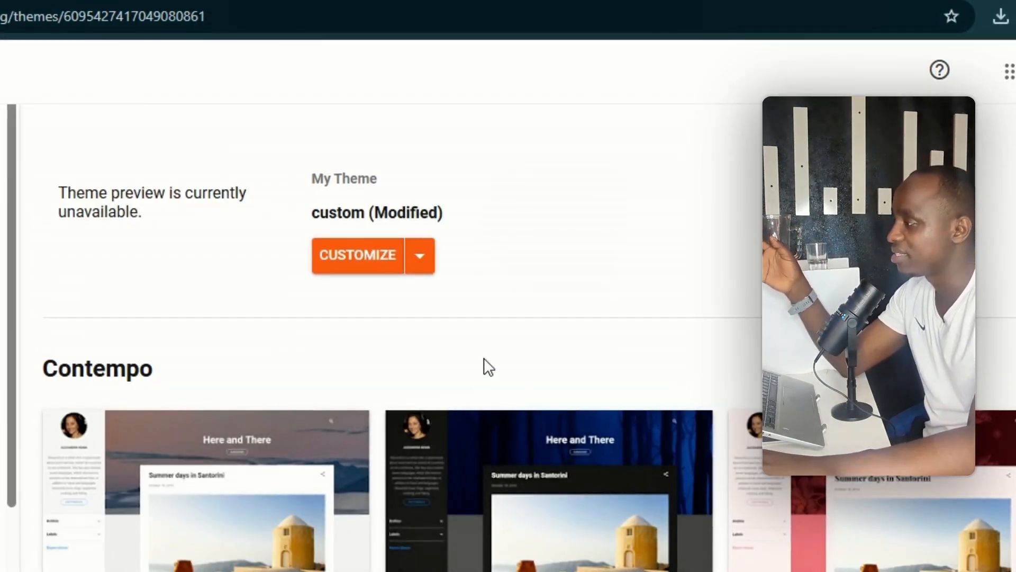
scroll(486, 357, "down", 5)
scroll(479, 349, "up", 5)
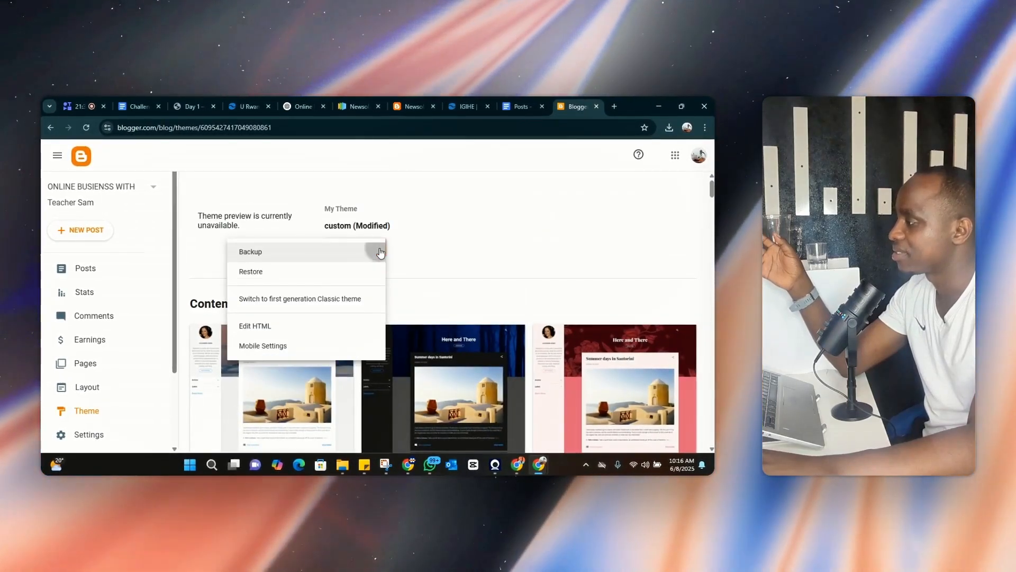
key("Return")
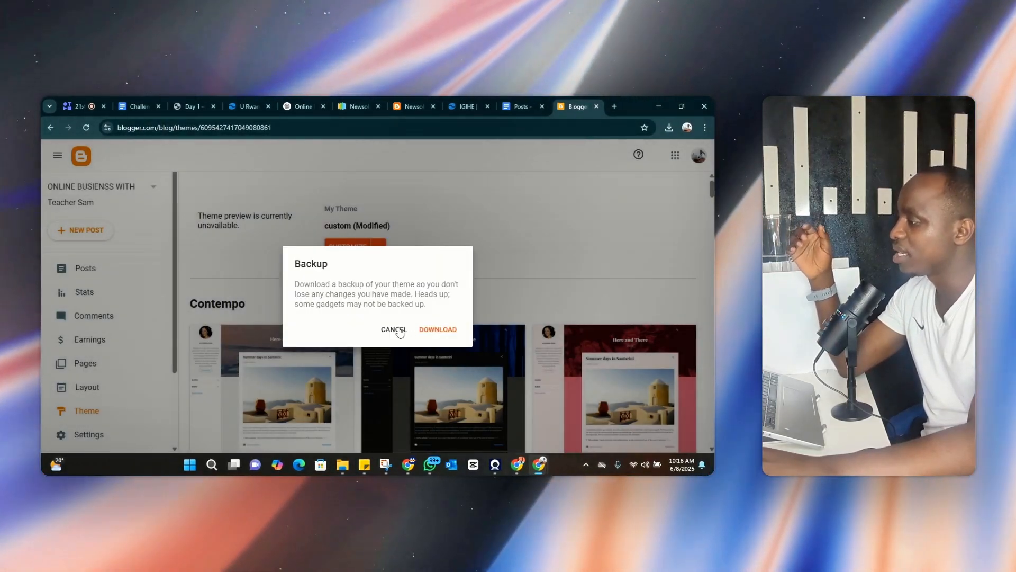
left_click(394, 330)
- View the live blog and examine its header menu, advertisement area, recent posts and sidebar sections under the uploaded theme
scroll(90, 329, "down", 2)
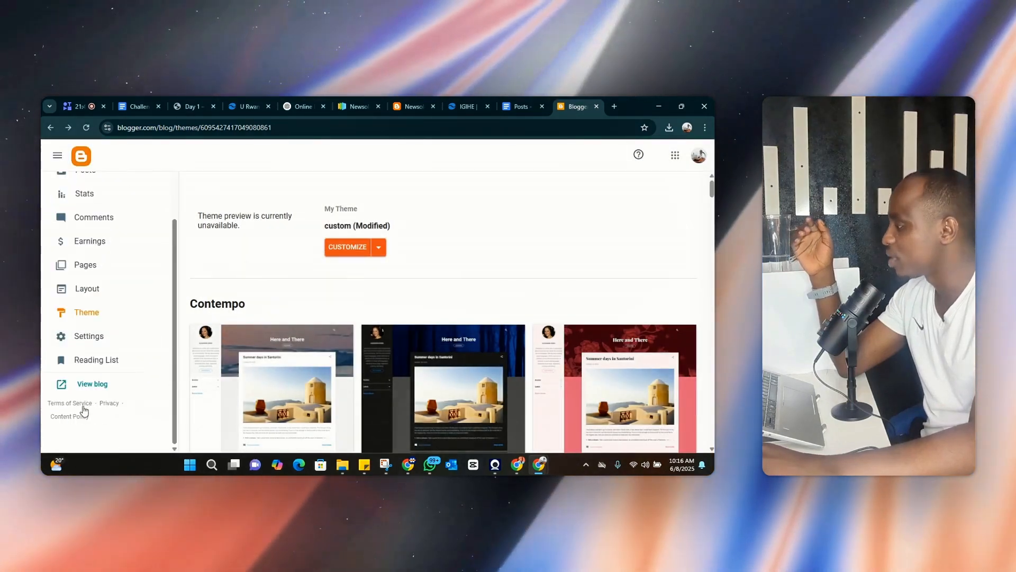
left_click(92, 382)
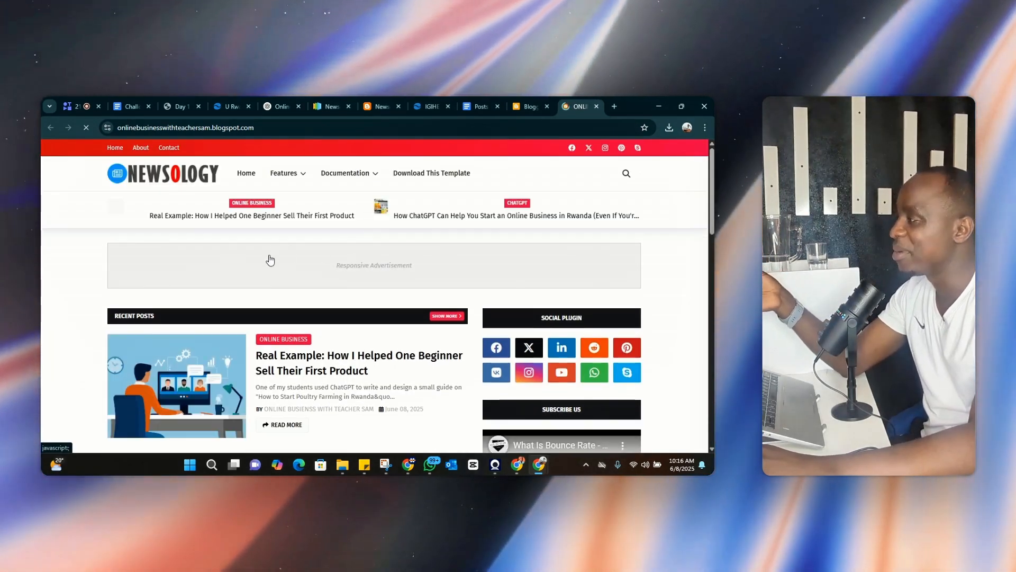
scroll(293, 271, "down", 3)
scroll(390, 258, "up", 1)
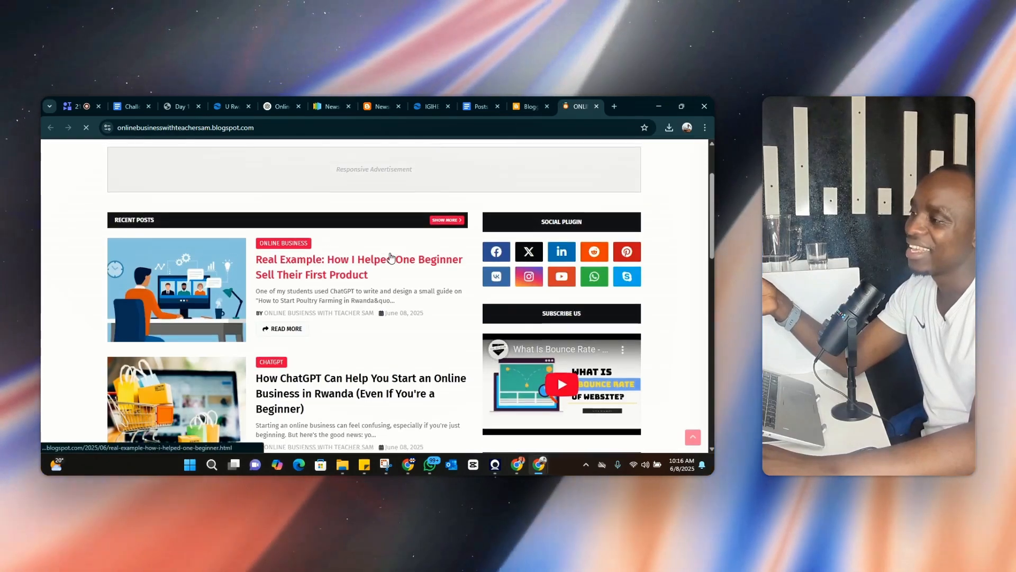
scroll(390, 258, "up", 2)
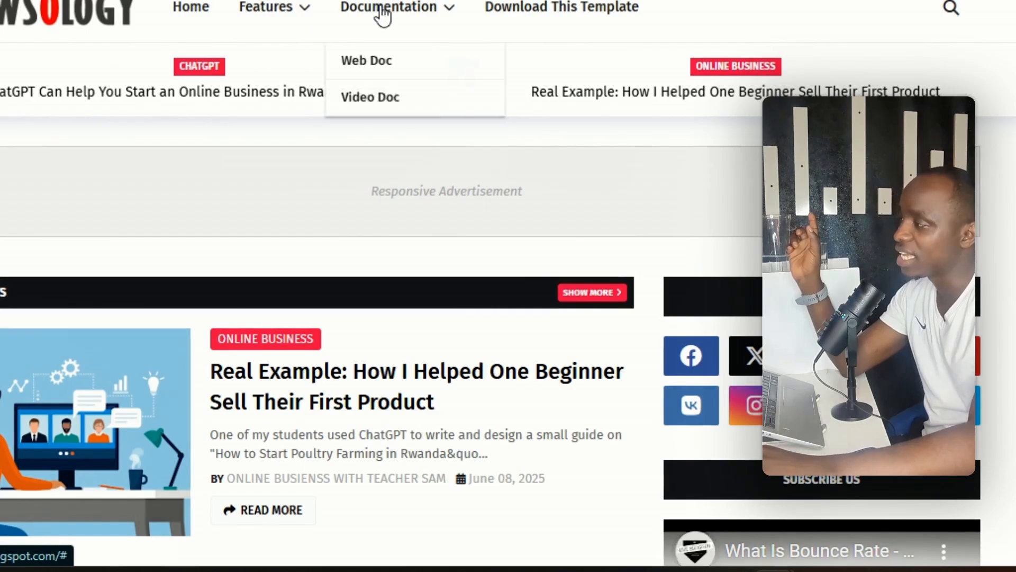
scroll(95, 141, "down", 3)
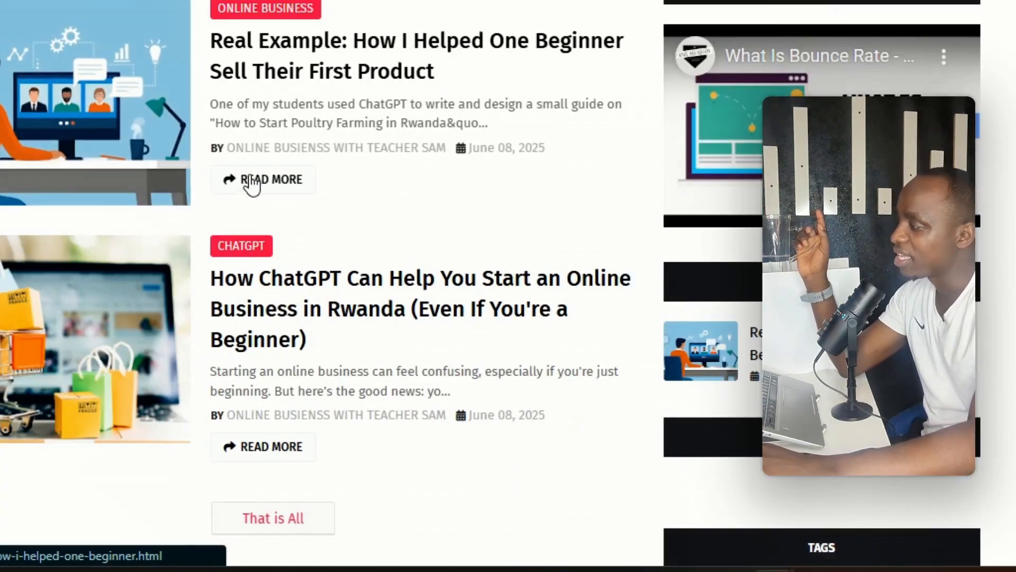
scroll(785, 81, "up", 4)
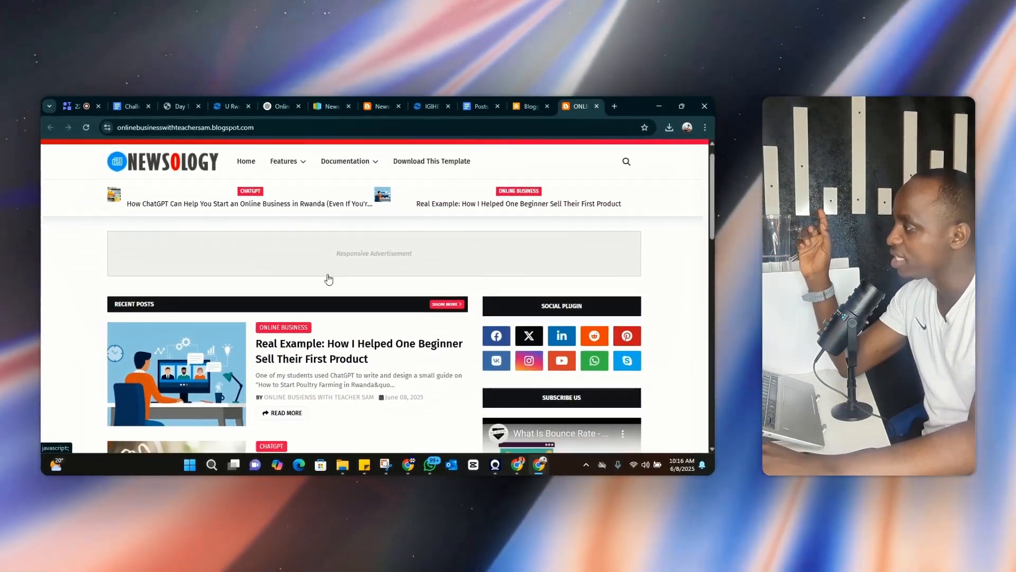
scroll(326, 277, "down", 3)
scroll(318, 316, "down", 2)
scroll(316, 296, "up", 4)
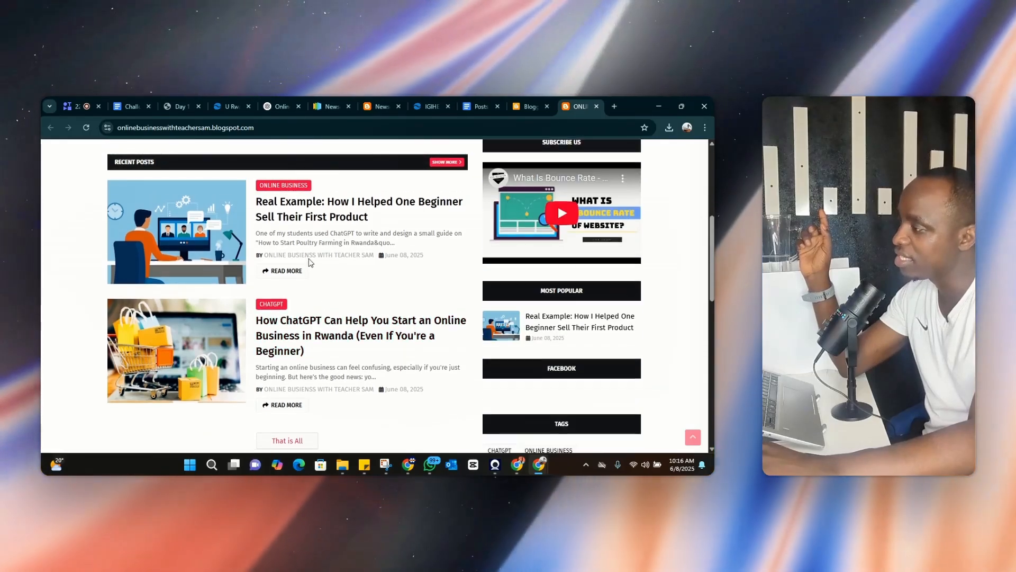
scroll(316, 261, "up", 2)
scroll(320, 318, "down", 3)
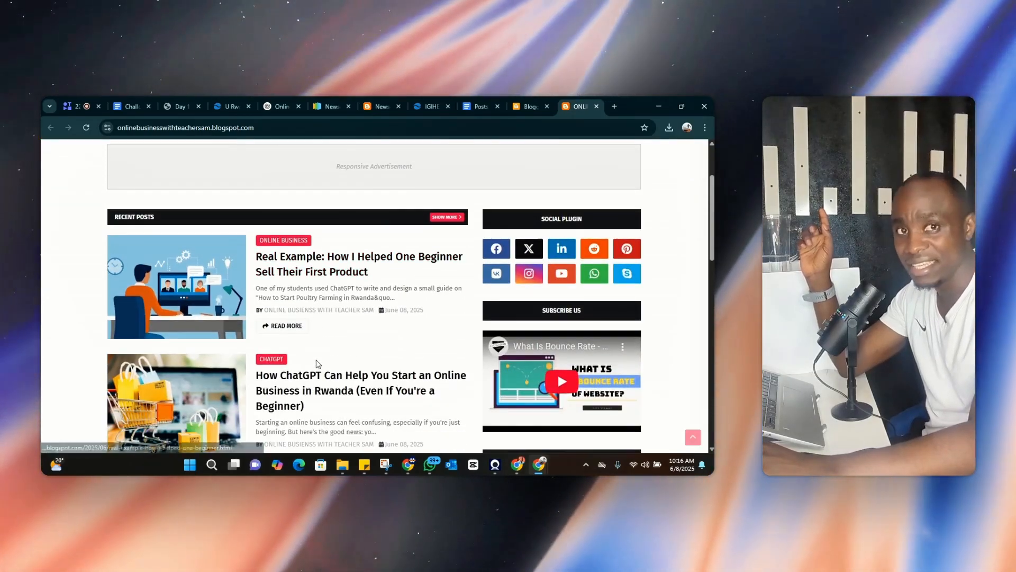
- Look over the published blog's home page, including its header, navigation menu, recent posts and sidebar
scroll(325, 352, "up", 3)
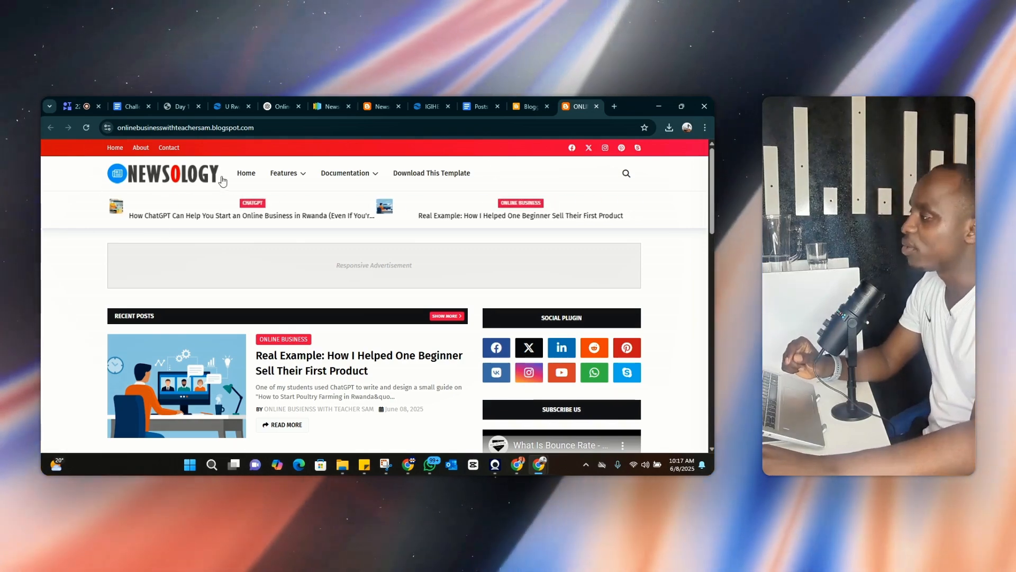
scroll(492, 201, "down", 3)
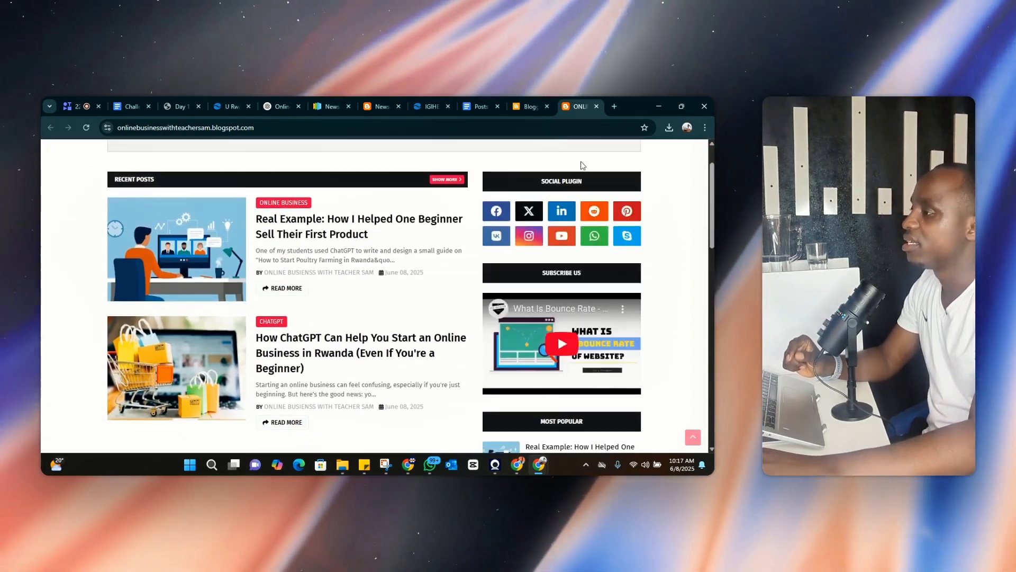
scroll(582, 166, "up", 3)
scroll(662, 201, "down", 3)
scroll(558, 223, "up", 3)
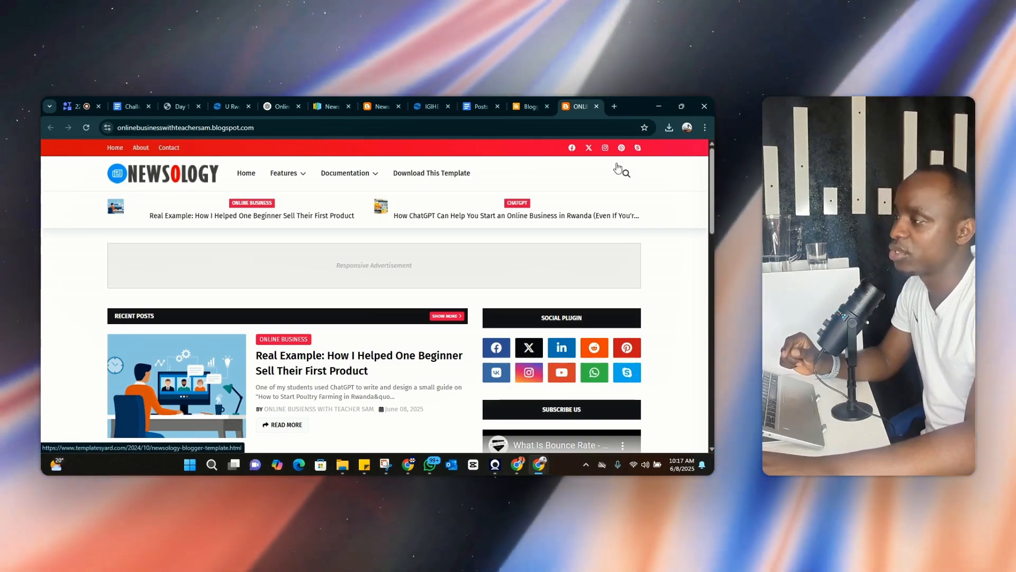
scroll(617, 175, "down", 3)
scroll(582, 190, "up", 3)
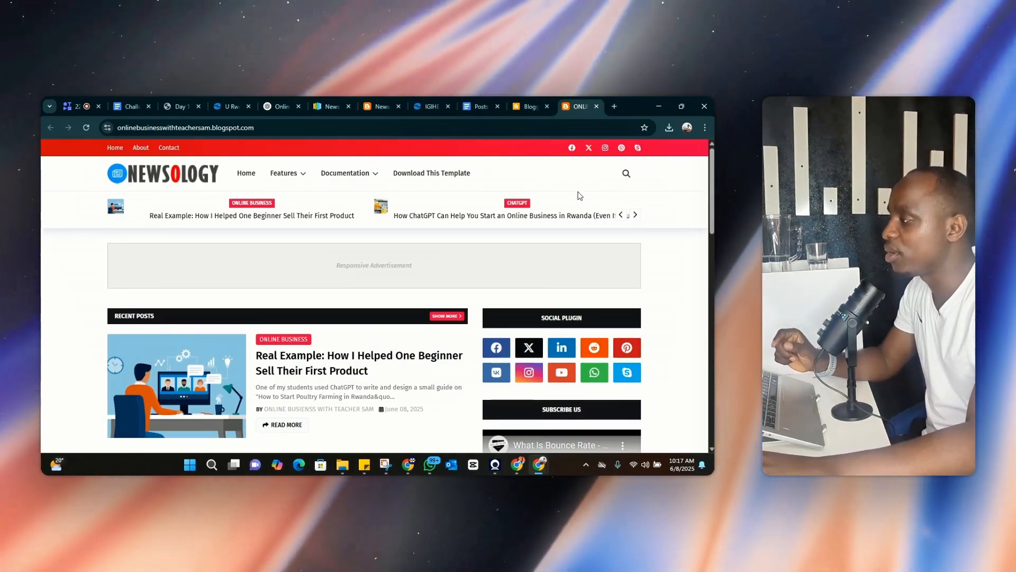
- Switch to the blog's Blogger dashboard and open its Layout page
left_click(532, 101)
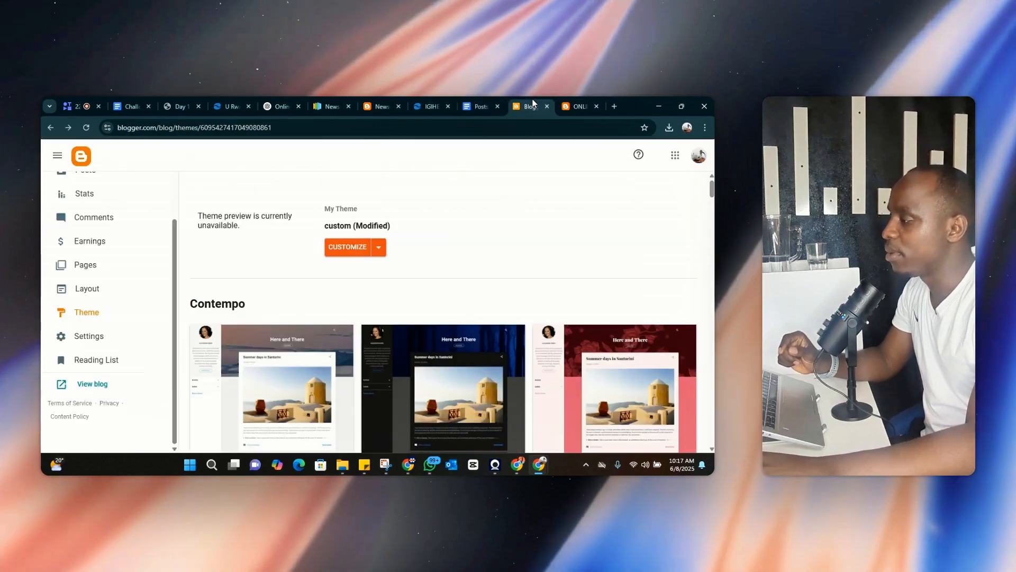
scroll(478, 212, "down", 1)
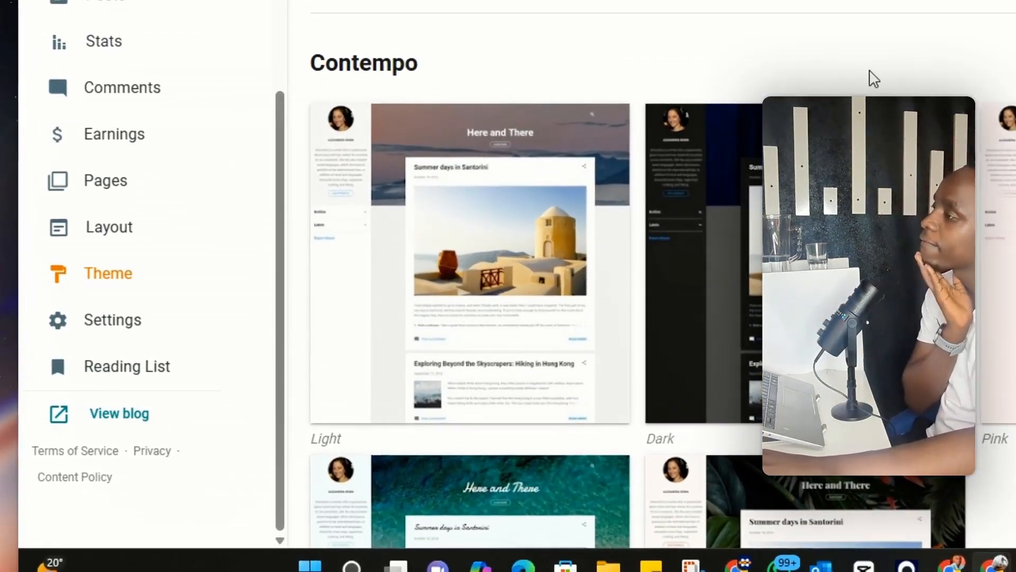
scroll(78, 243, "up", 4)
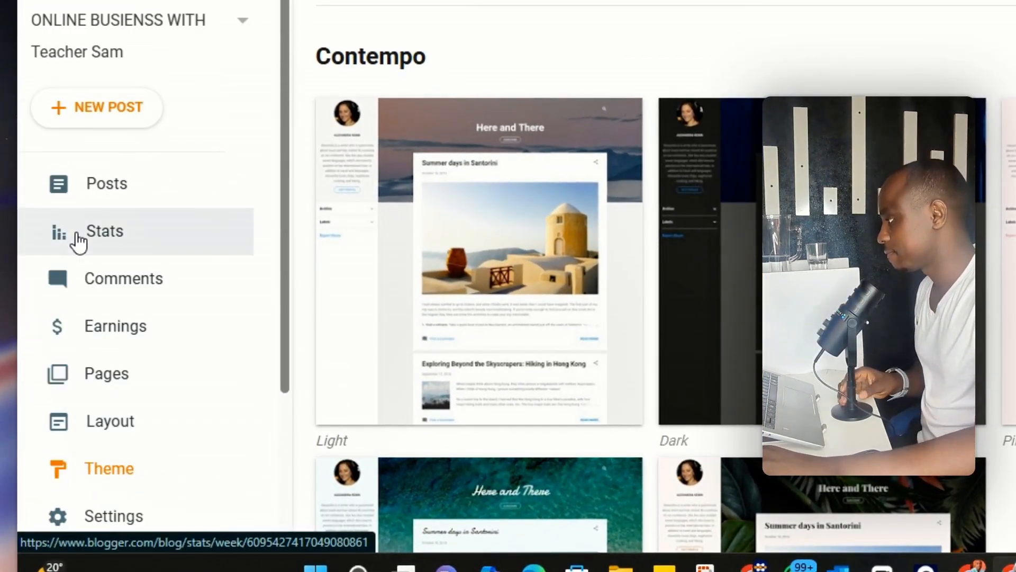
scroll(142, 424, "down", 2)
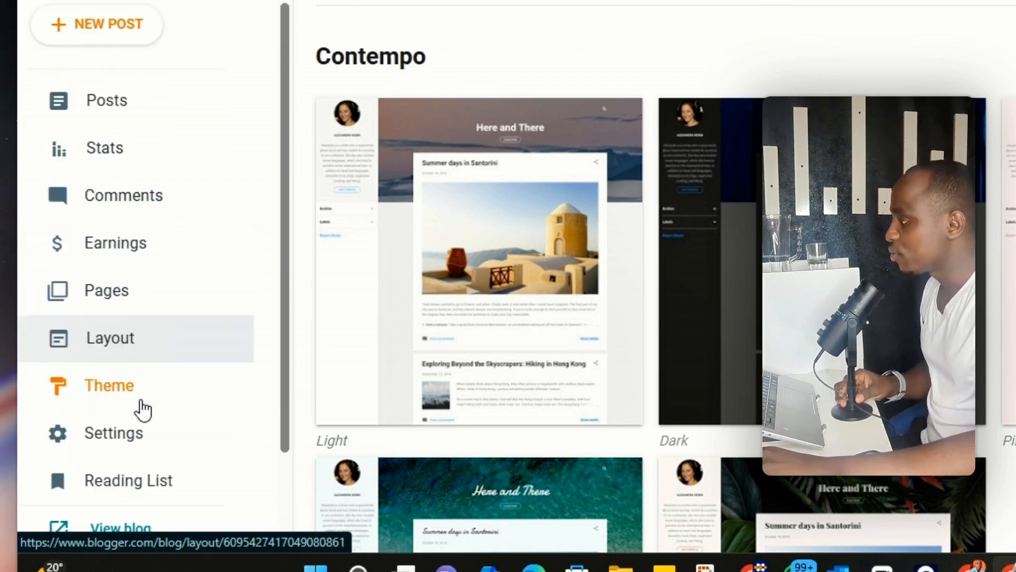
left_click(109, 328)
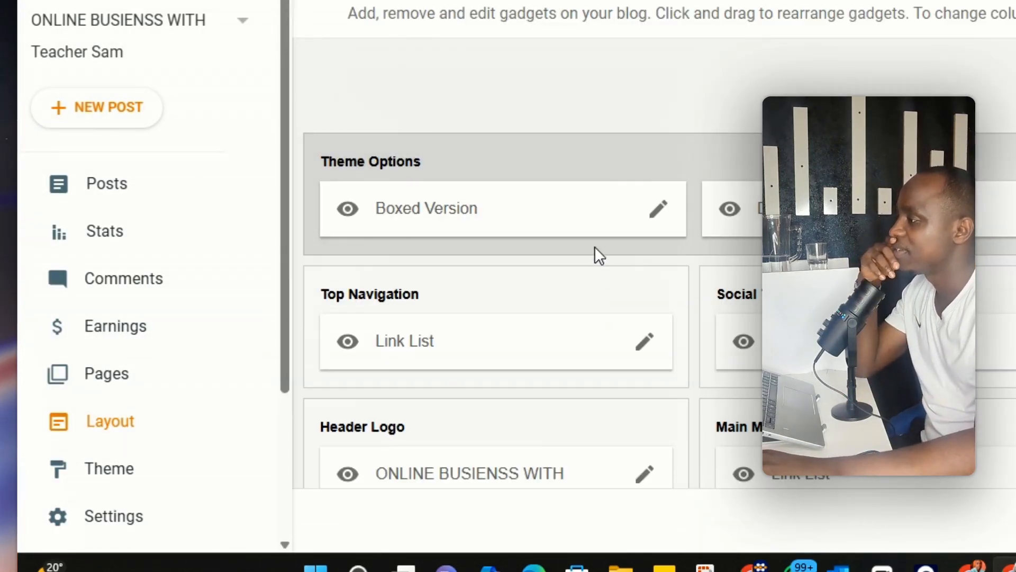
- Replace the Header Logo image with Logo.jpg uploaded from the Blogger pictures folder, and save the header settings
scroll(597, 287, "down", 5)
scroll(607, 267, "up", 1)
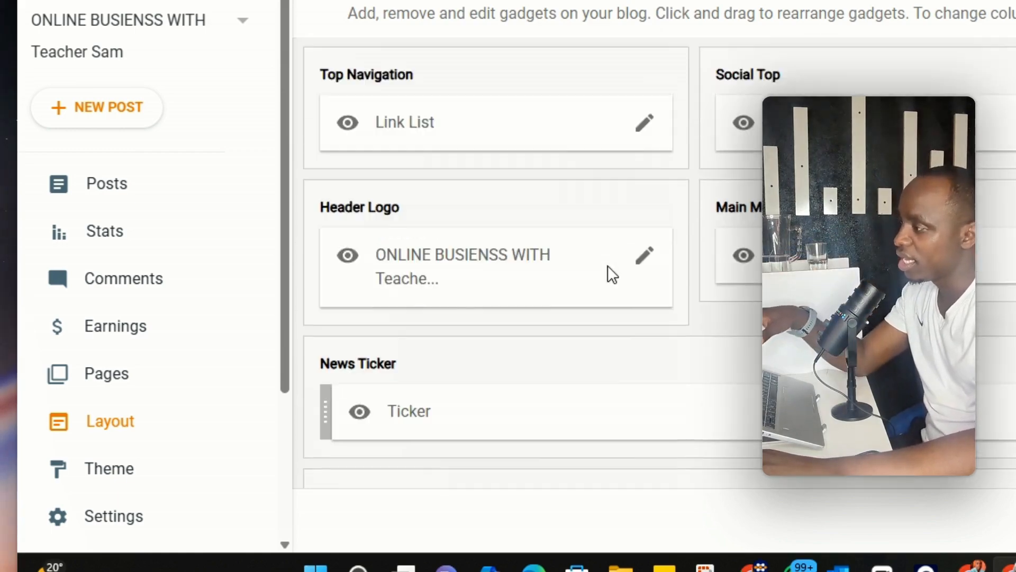
scroll(613, 274, "up", 4)
scroll(477, 370, "down", 4)
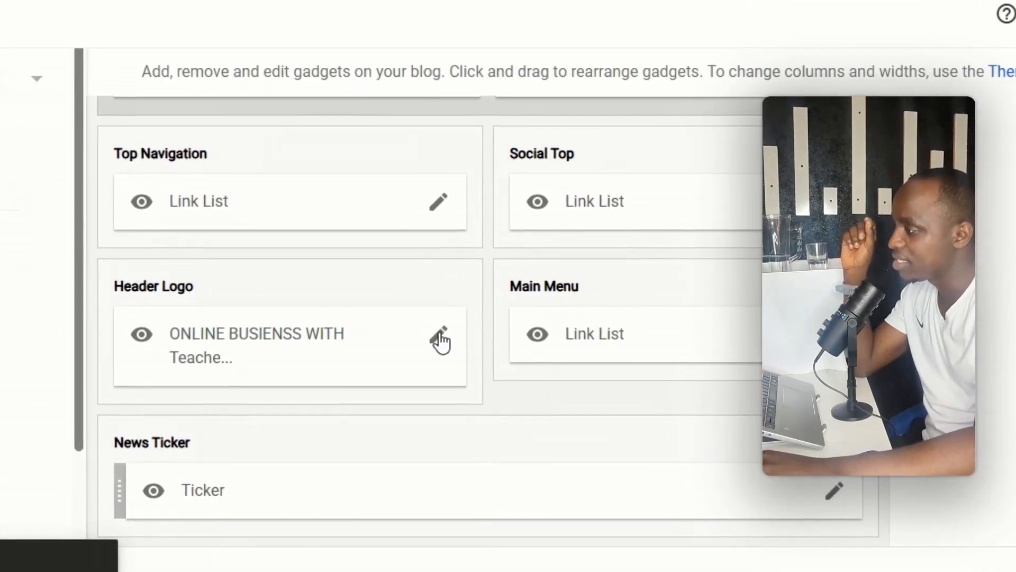
left_click(439, 336)
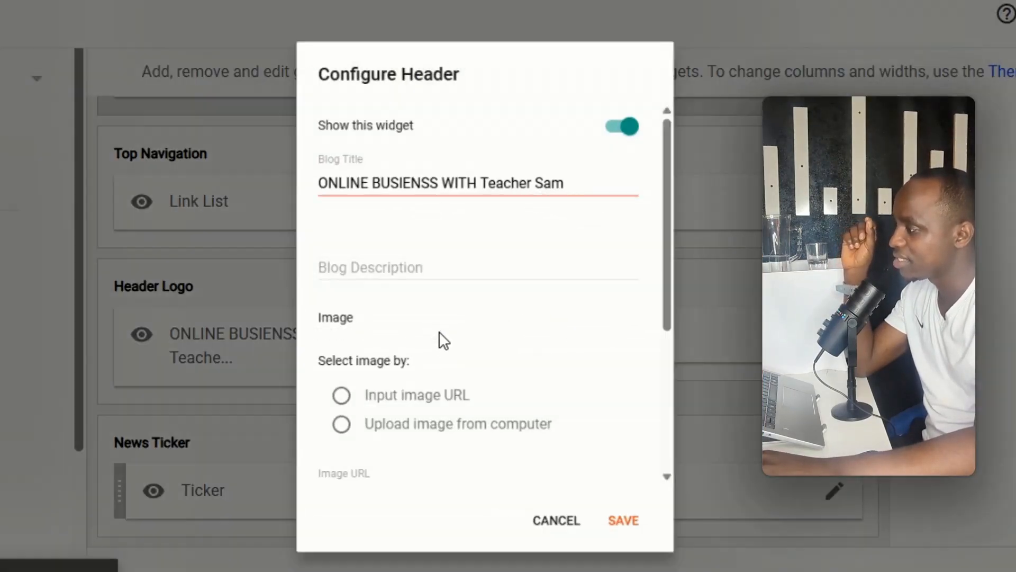
scroll(451, 341, "down", 5)
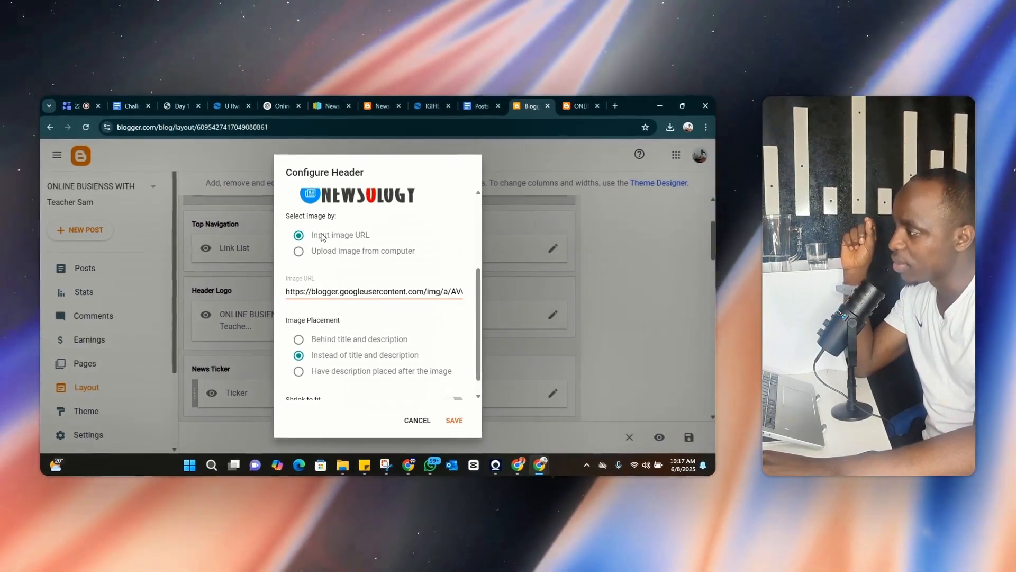
left_click(299, 251)
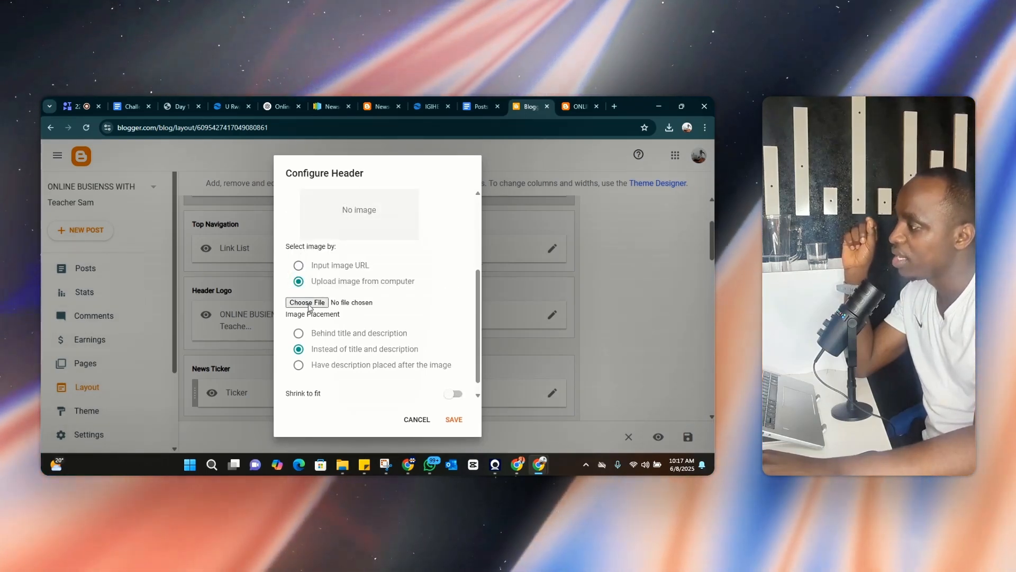
left_click(308, 303)
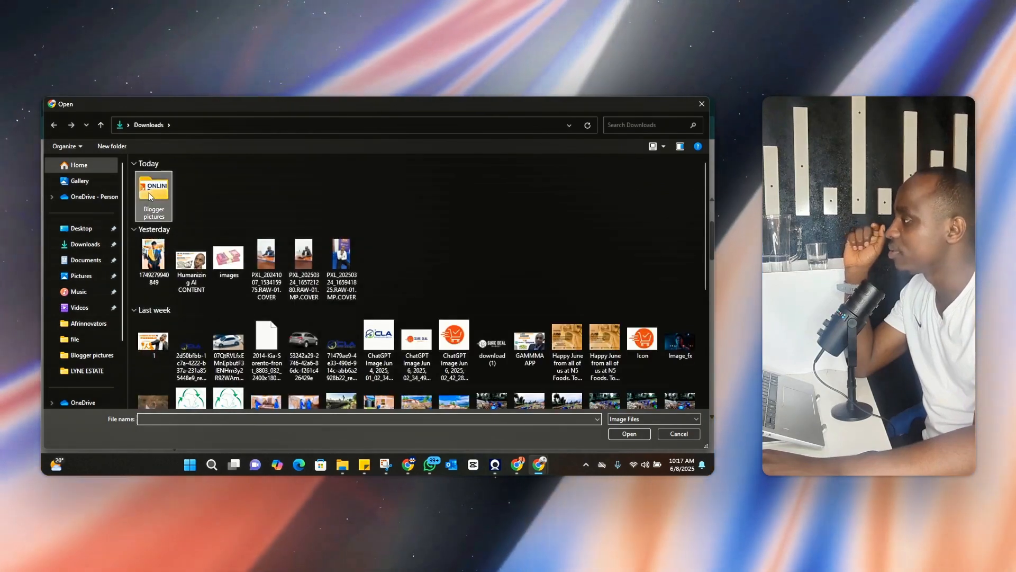
double_click(149, 194)
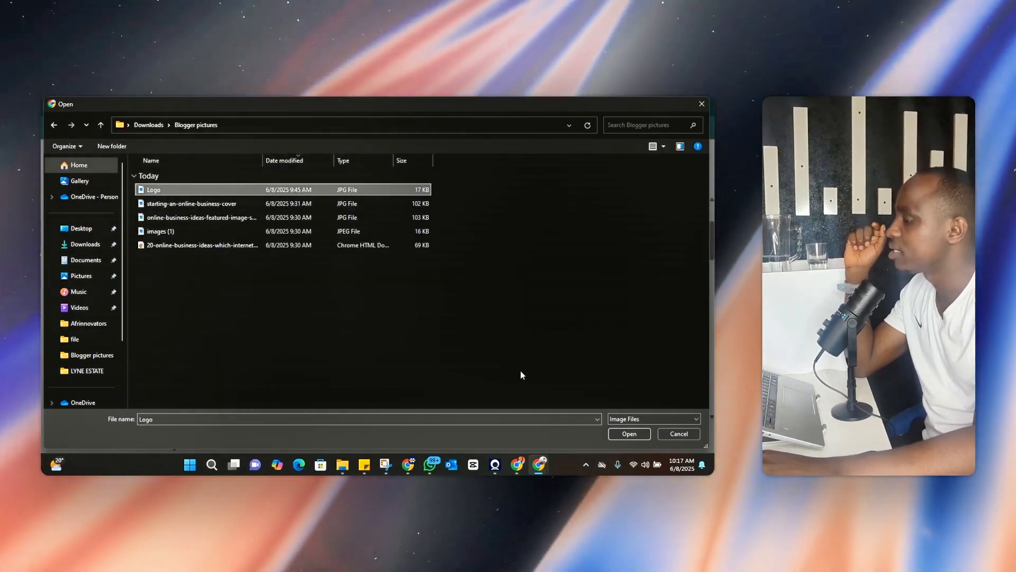
left_click(627, 434)
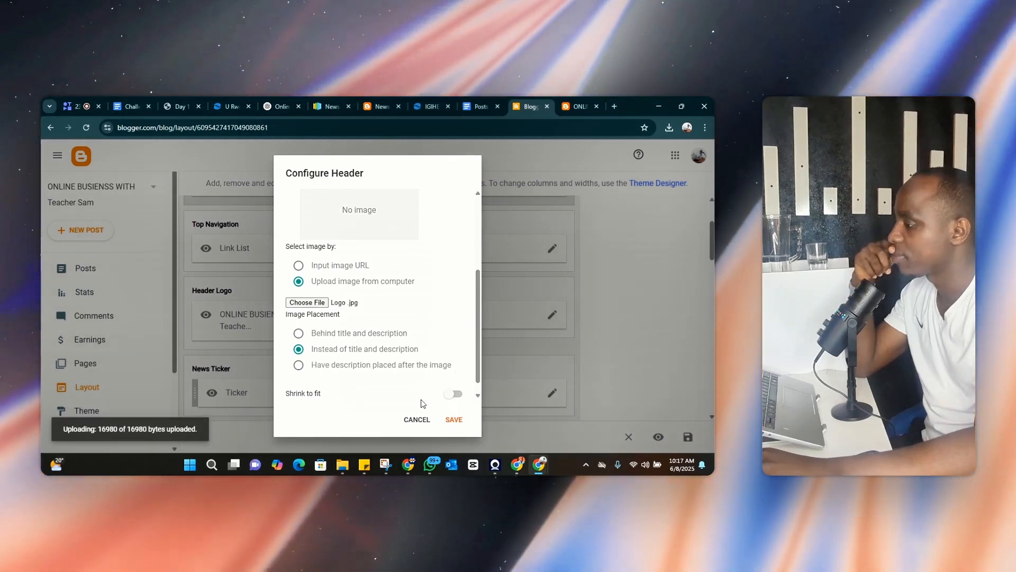
left_click(454, 418)
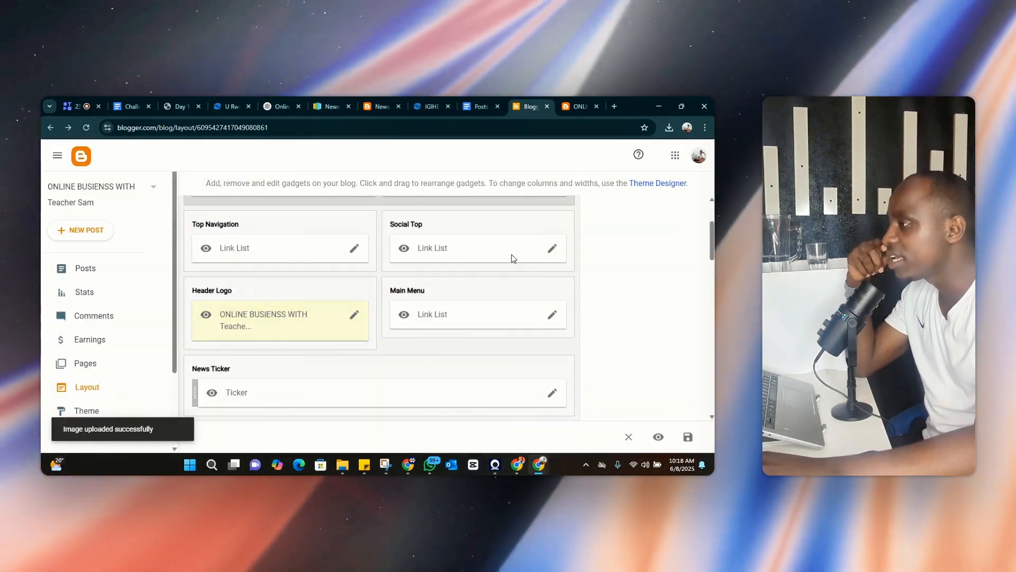
- Check the header logo on the live blog and inspect the Features entry of its main menu
left_click(576, 107)
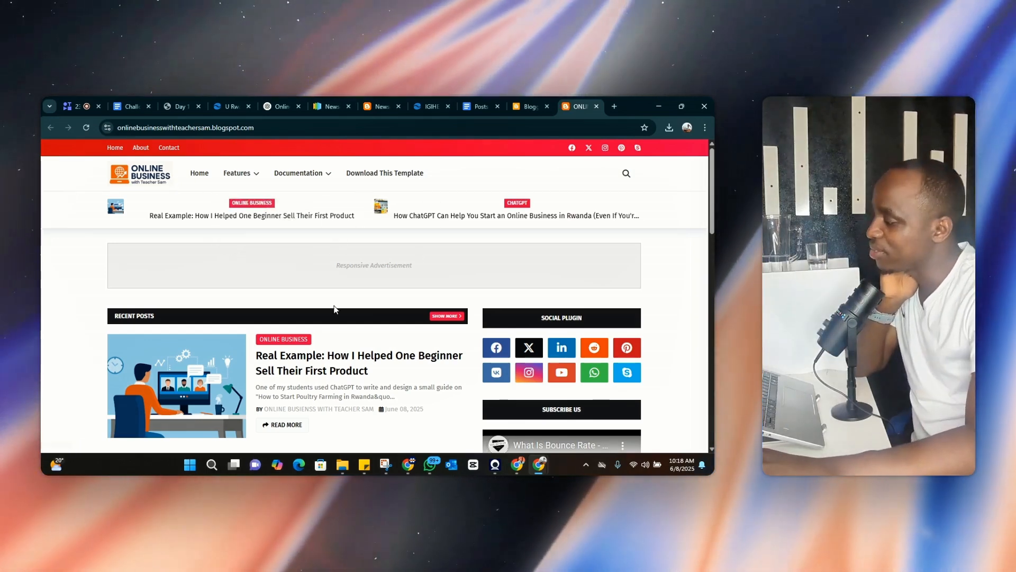
scroll(256, 276, "down", 3)
scroll(208, 211, "up", 3)
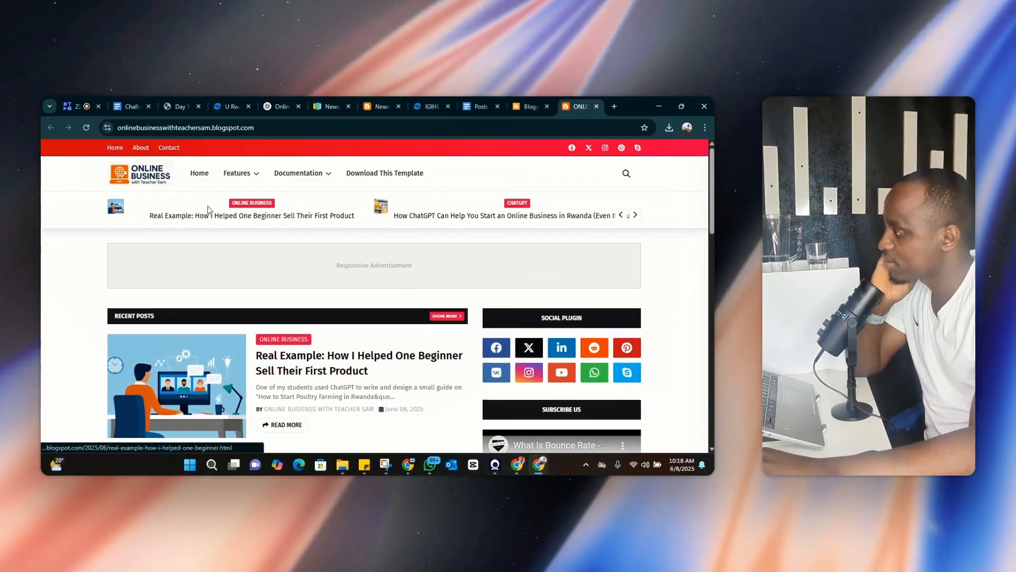
mouse_move(258, 181)
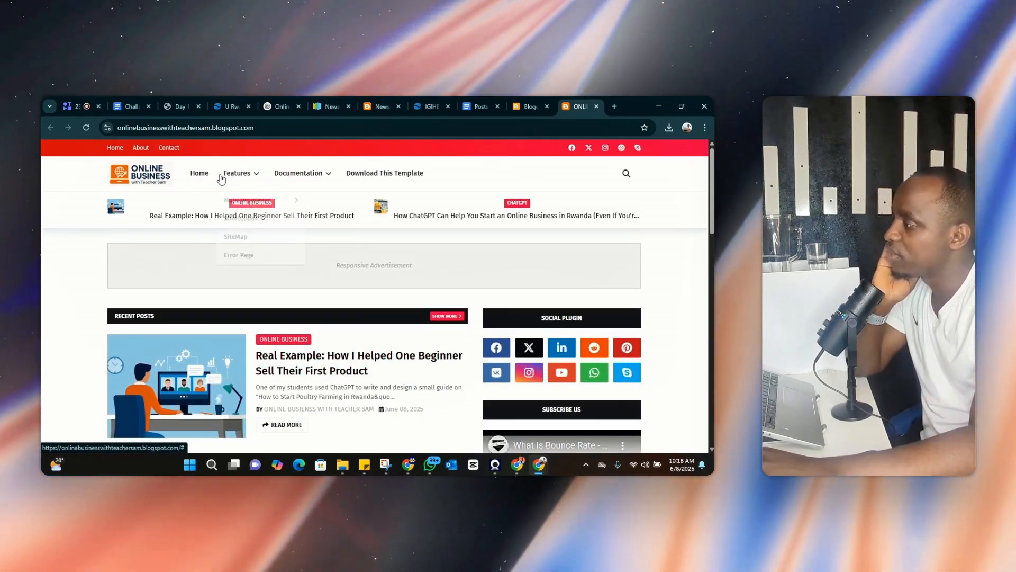
- Review the category list at the start of the Posts document and the menu of the Newsology demo site
left_click(477, 106)
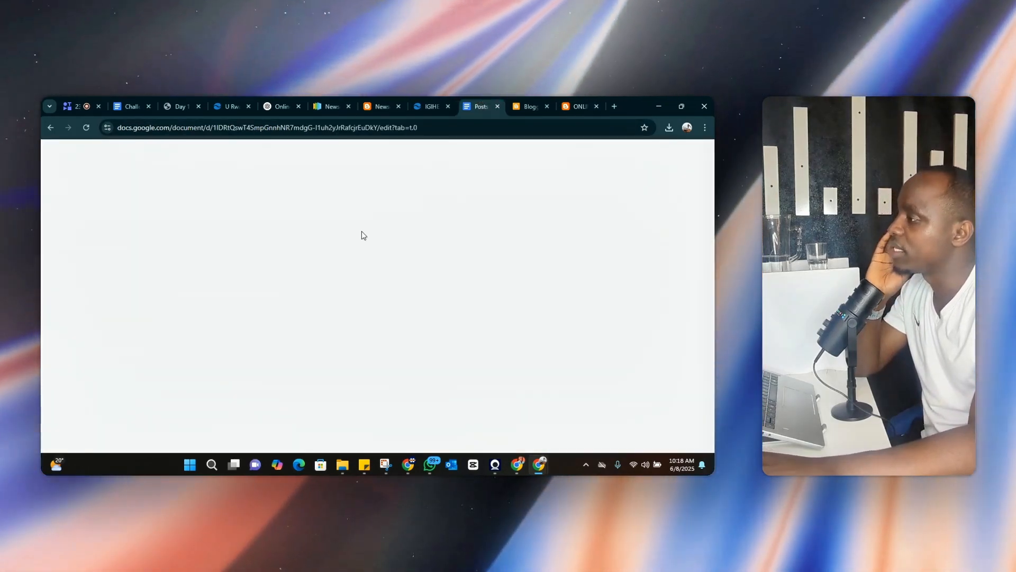
scroll(307, 304, "up", 20)
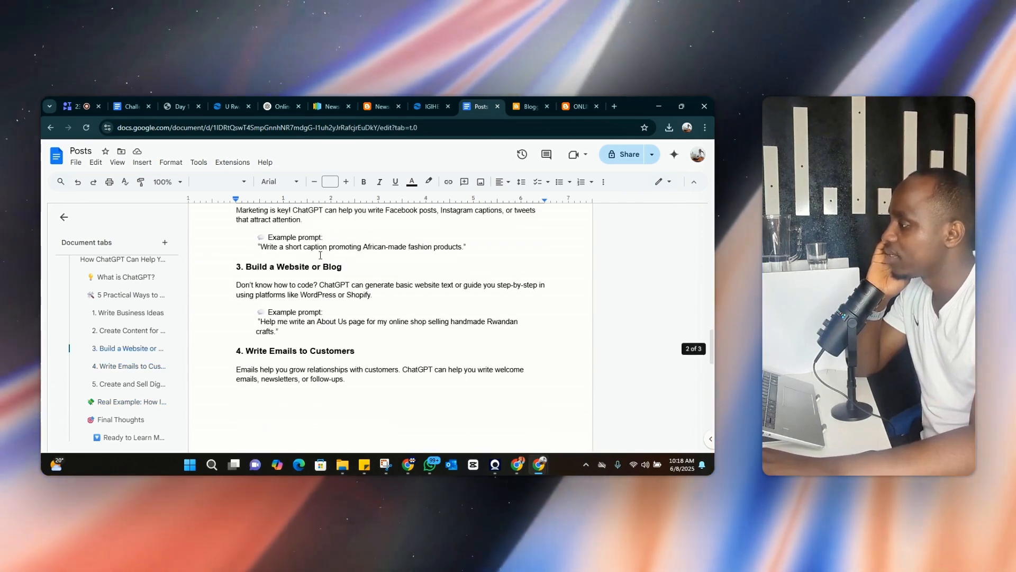
scroll(320, 255, "up", 2)
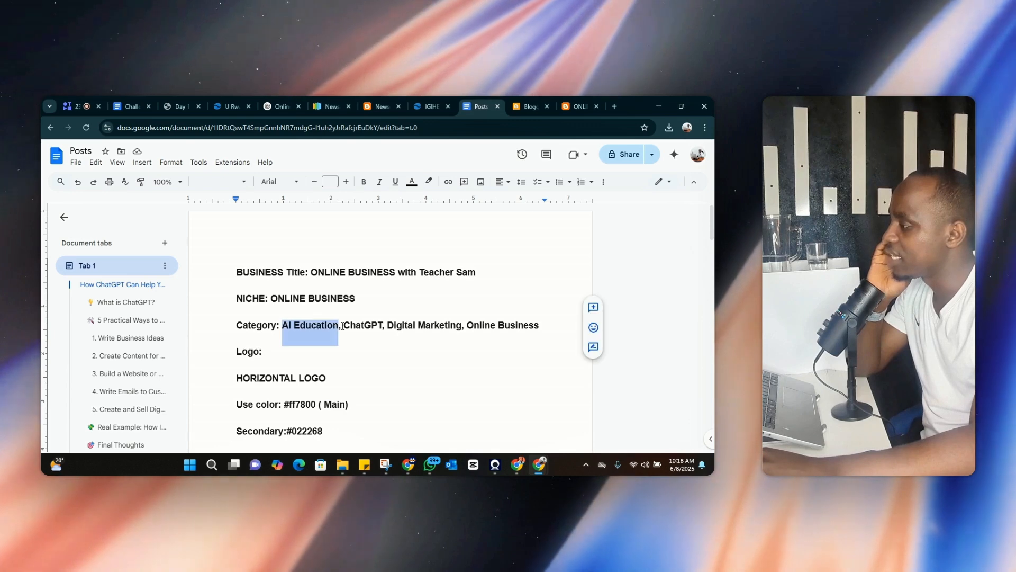
left_click(344, 325)
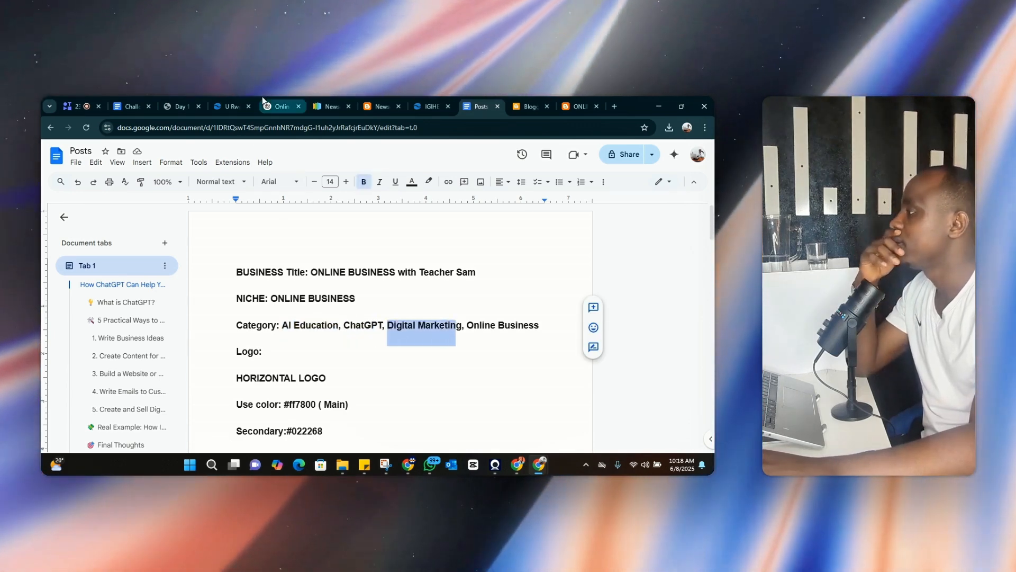
left_click(381, 106)
left_click(416, 128)
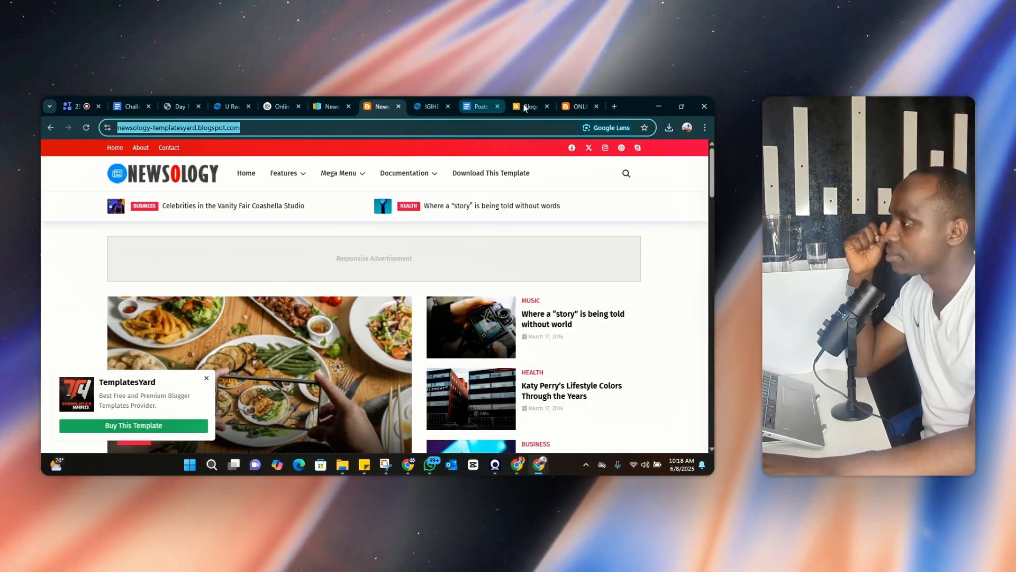
- Open the Main Menu link list in the Blogger layout and delete its Features entry
left_click(525, 107)
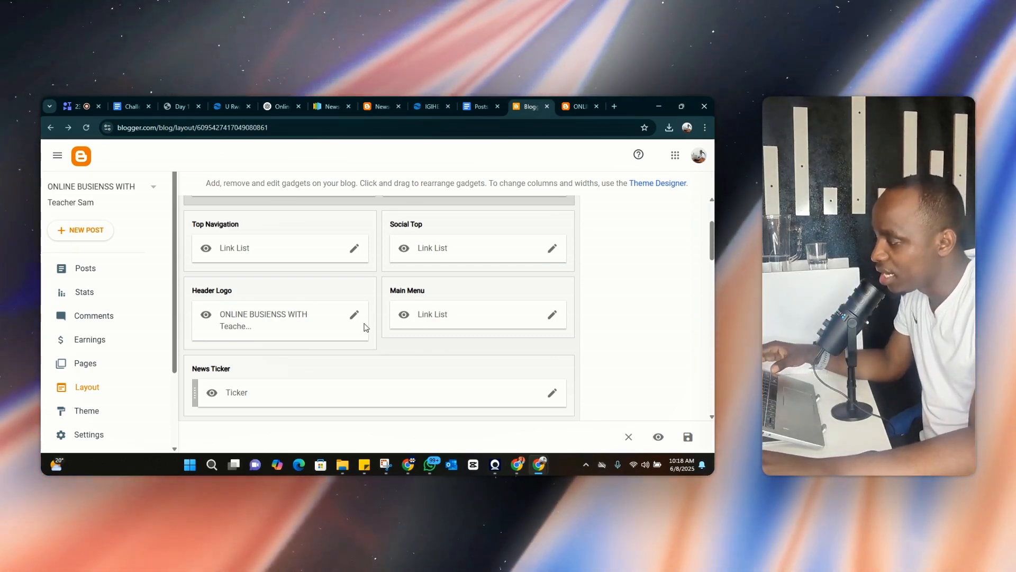
left_click(552, 315)
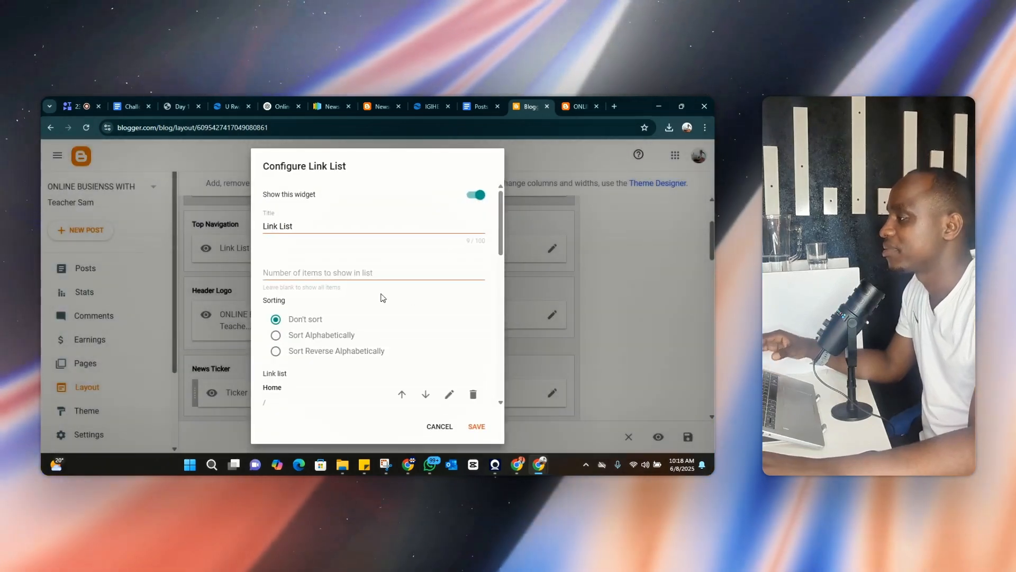
scroll(317, 281, "down", 4)
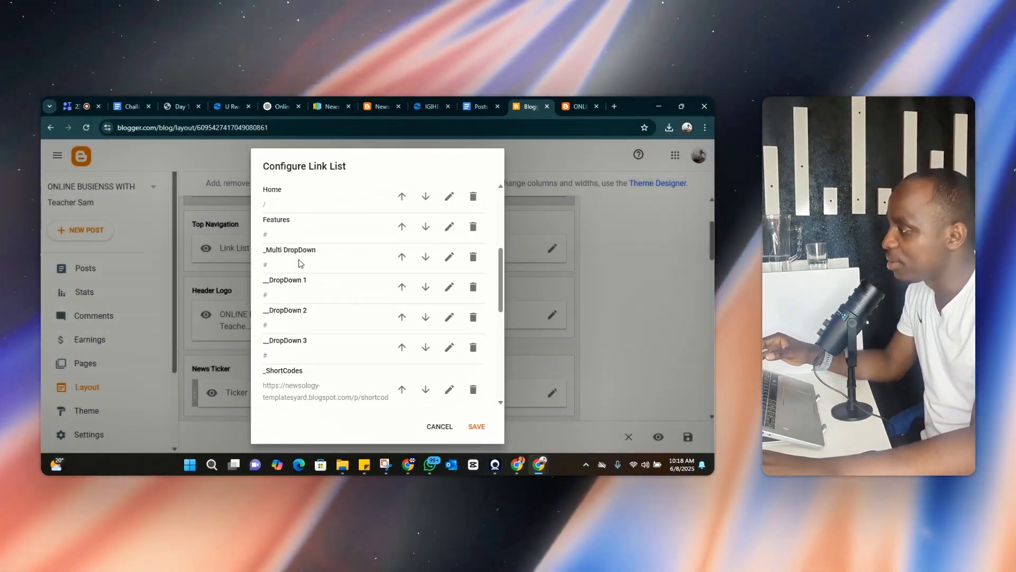
scroll(300, 263, "up", 2)
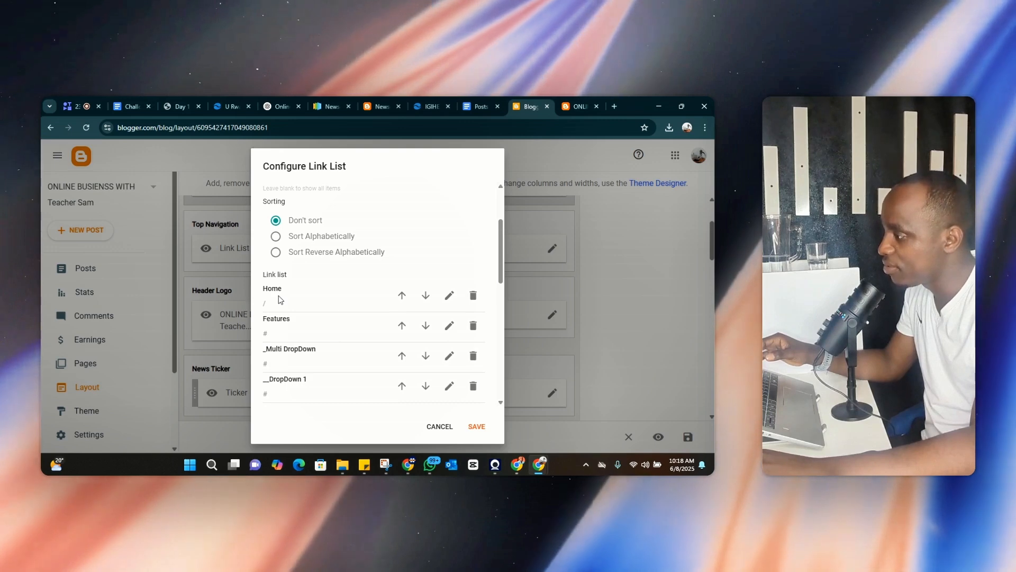
scroll(296, 324, "down", 1)
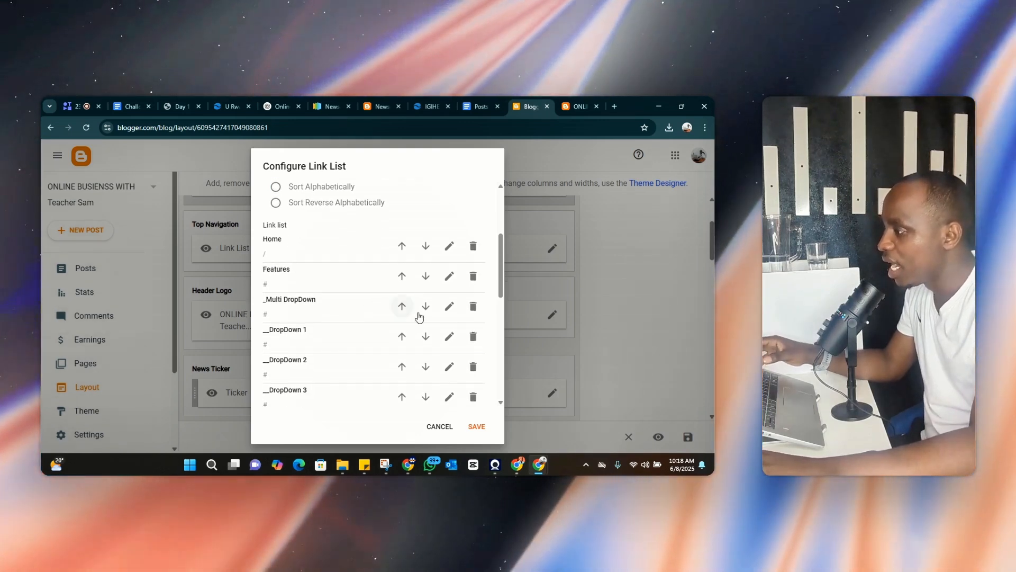
left_click(472, 277)
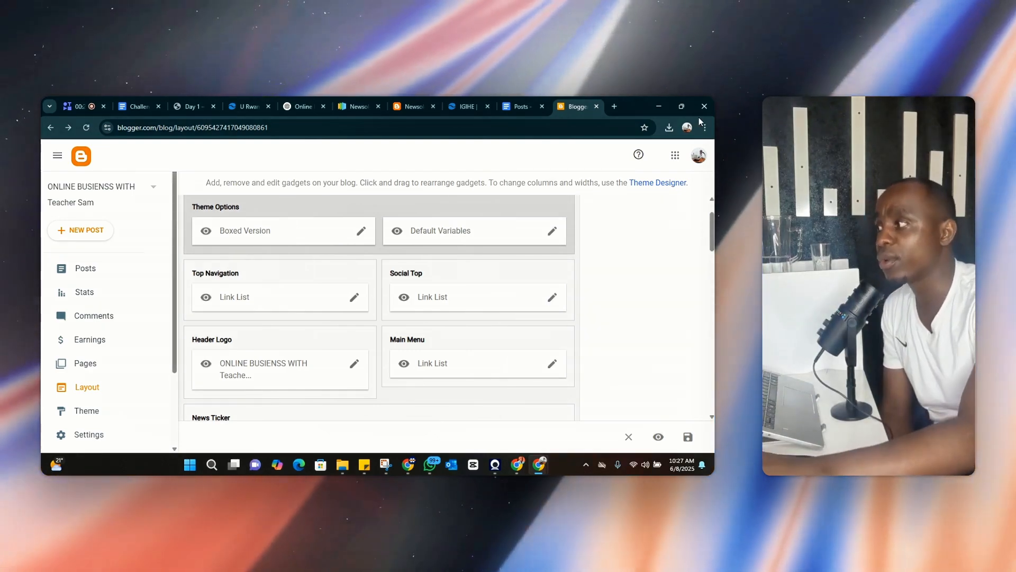
- Examine the IGIHE site's category menu and the planned category list in the Posts document
left_click(468, 105)
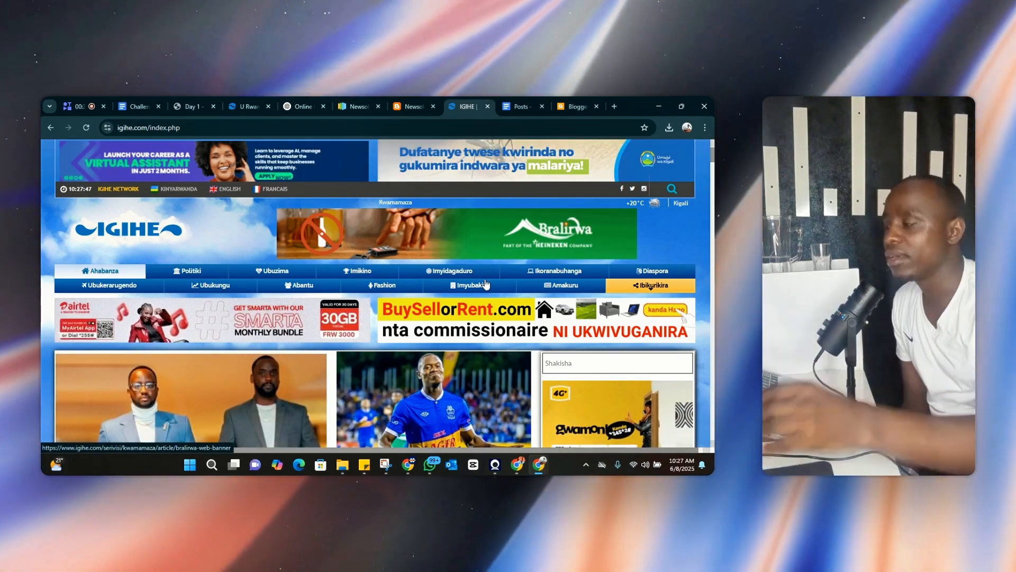
left_click(519, 99)
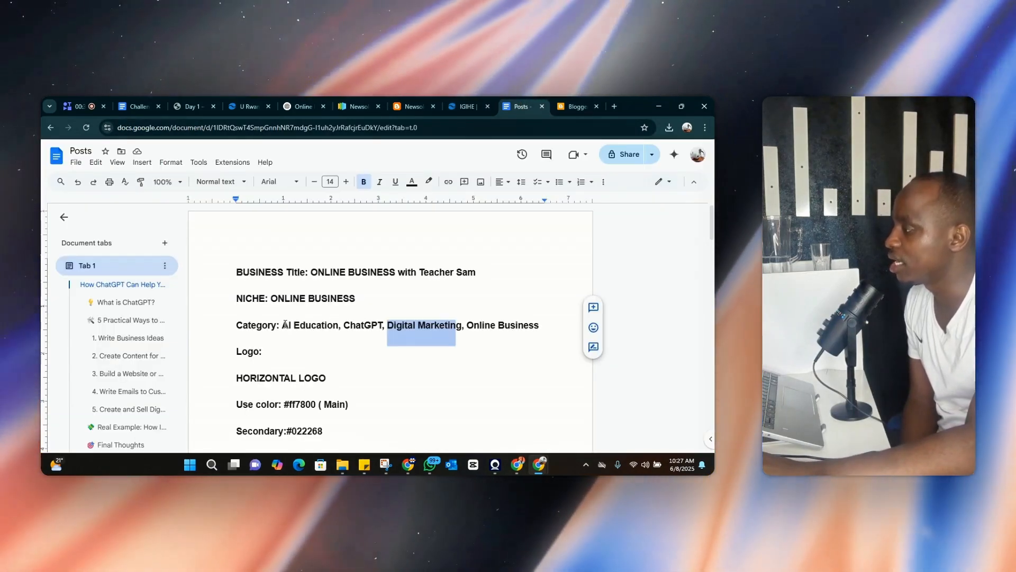
left_click_drag(285, 324, 330, 316)
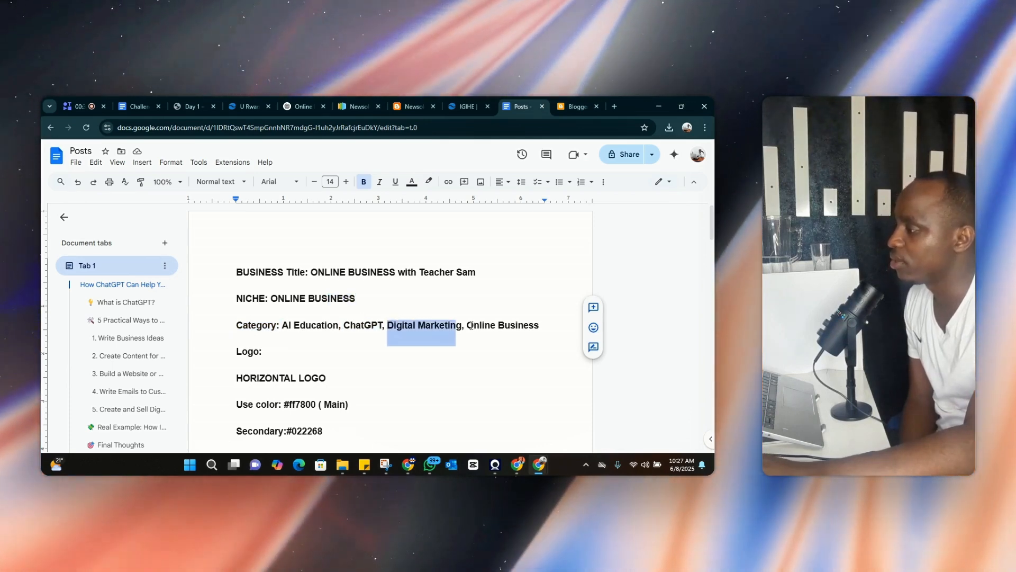
- Check the Online Business category in the Posts document, then review the entries of the Main Menu link list in the Blogger layout
left_click_drag(475, 326, 542, 328)
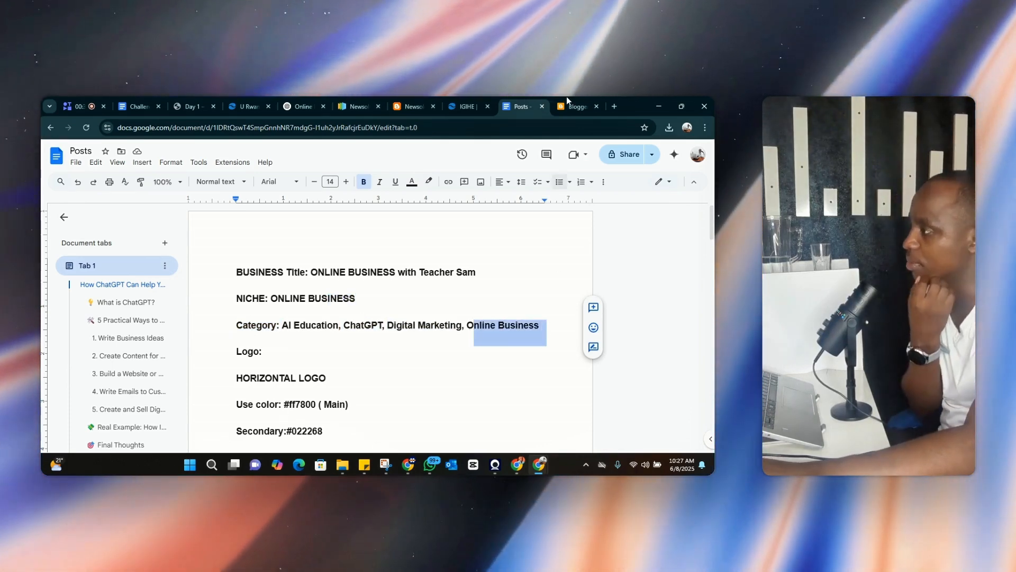
left_click(566, 98)
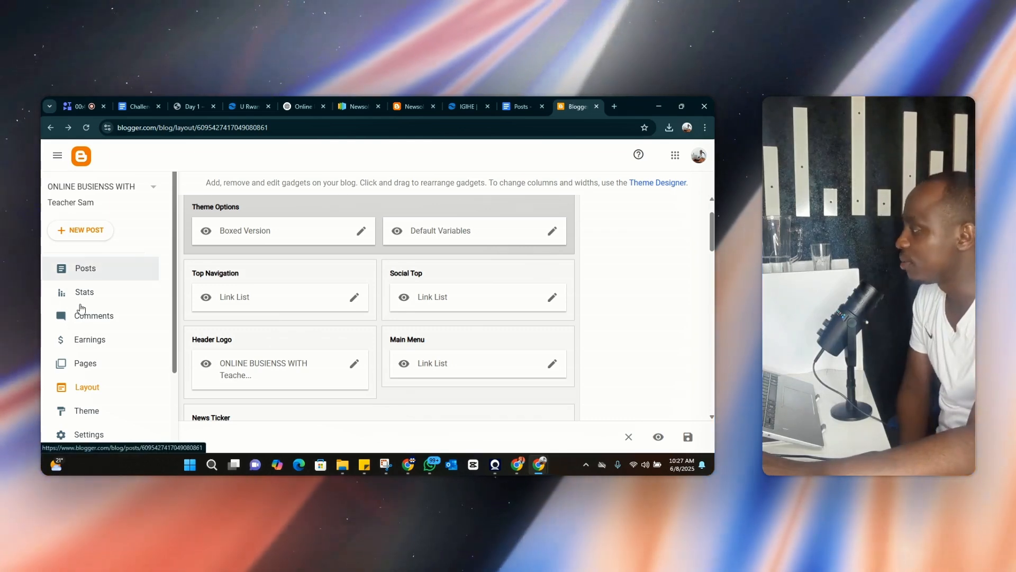
left_click(98, 387)
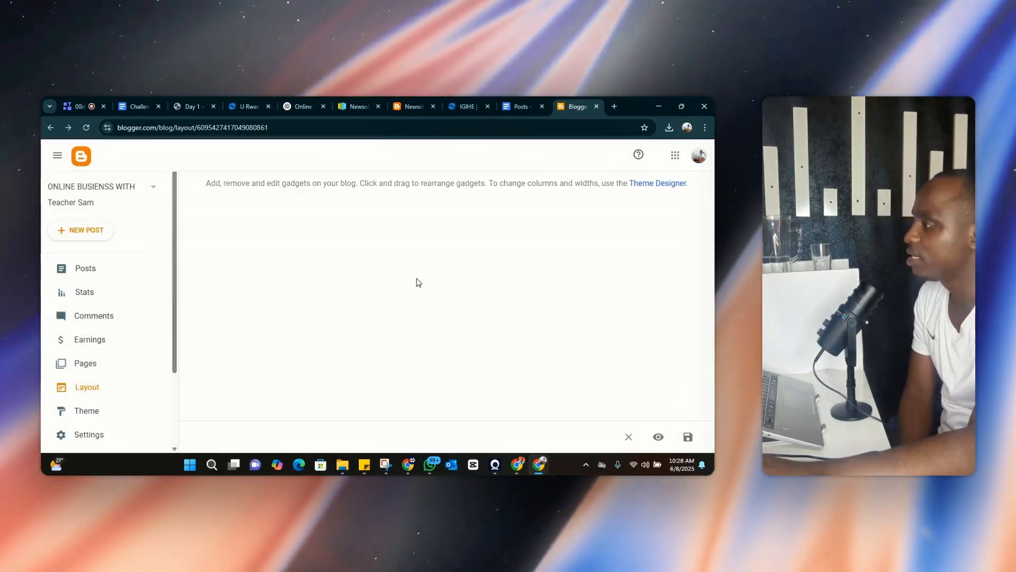
scroll(523, 385, "down", 1)
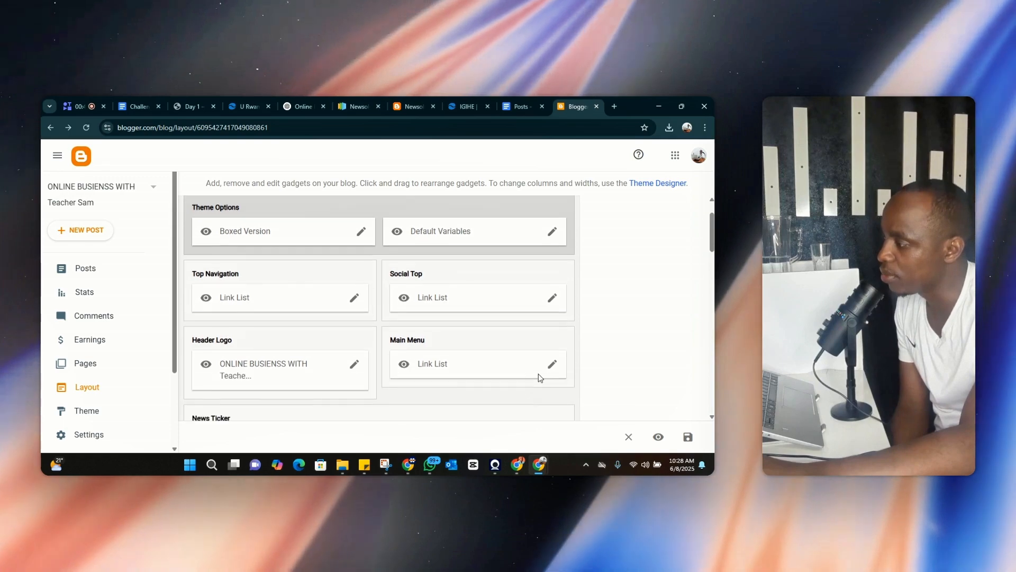
left_click(550, 370)
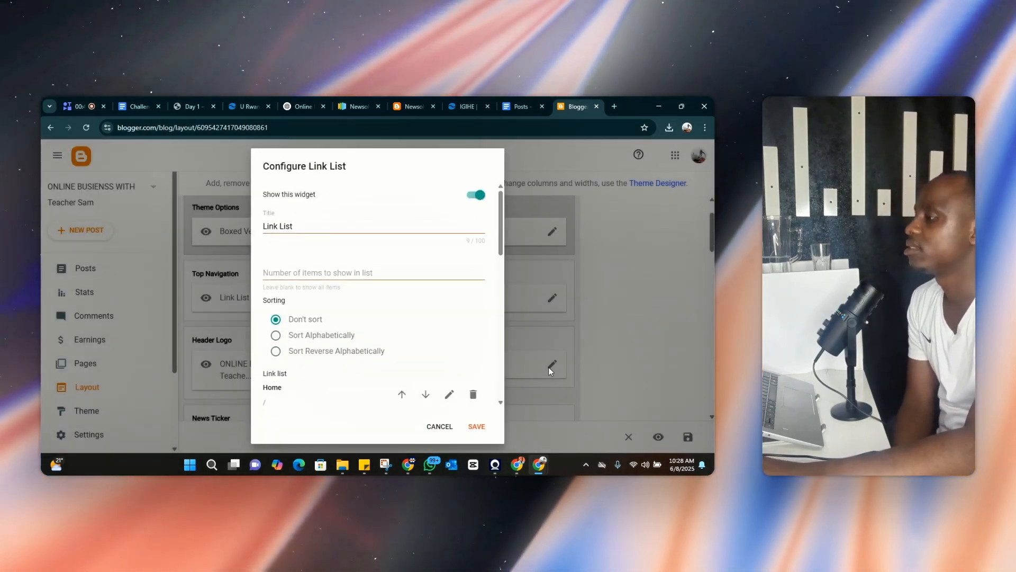
scroll(346, 306, "down", 3)
scroll(338, 286, "down", 3)
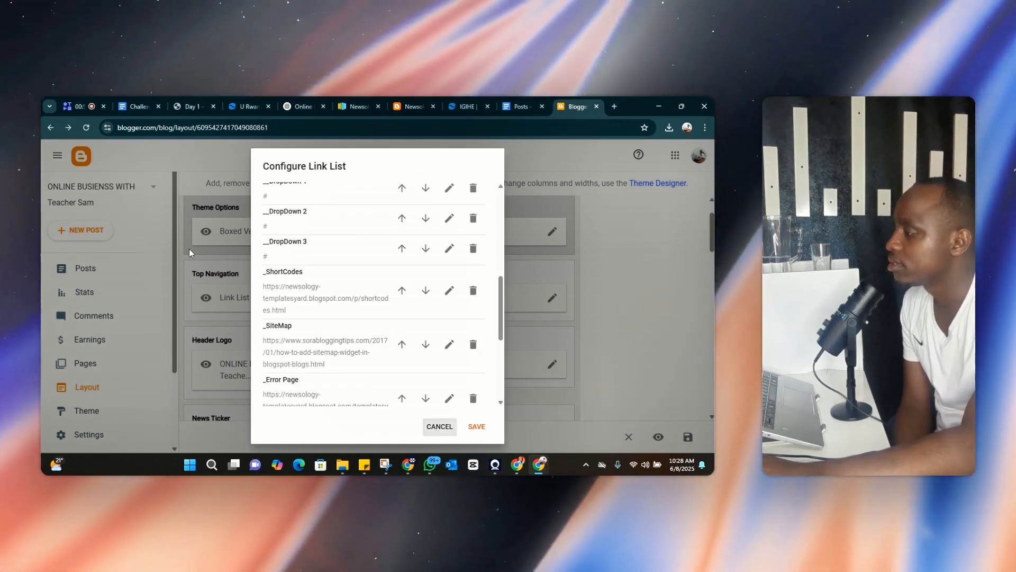
left_click(189, 252)
- Open the live blog in a new browser tab from the Blogger layout page
scroll(106, 408, "down", 2)
right_click(92, 386)
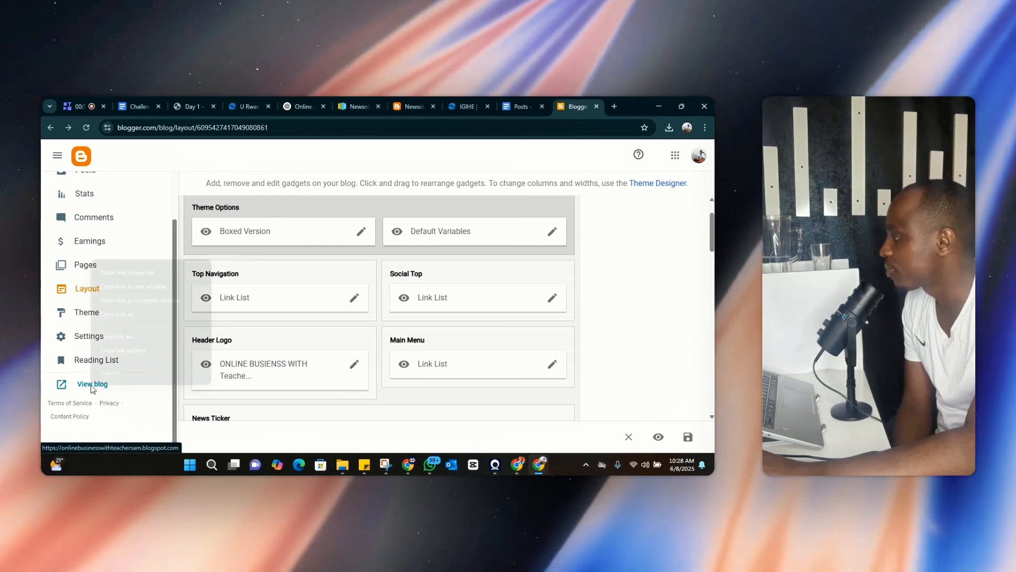
left_click(140, 273)
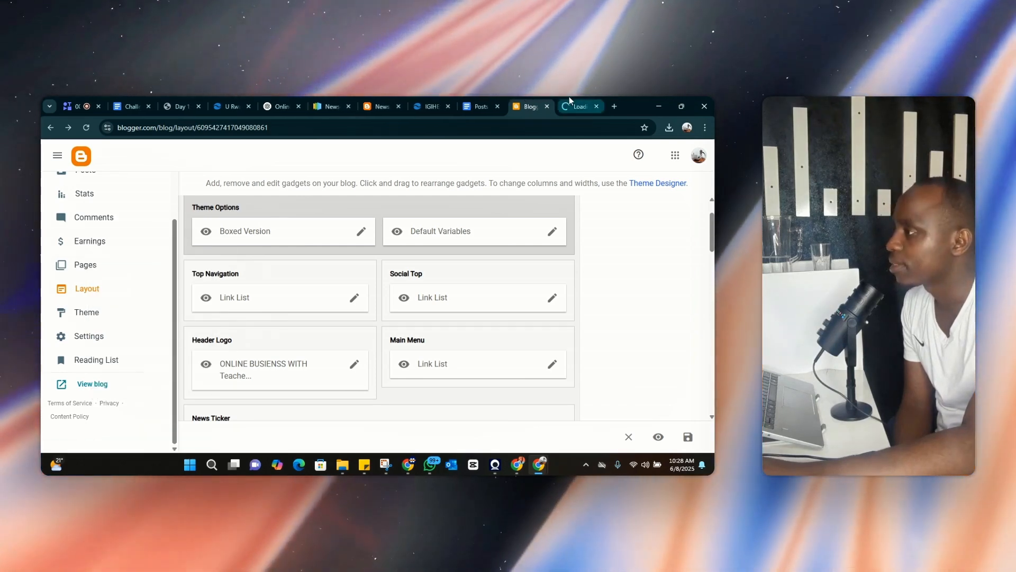
left_click(569, 103)
left_click(535, 103)
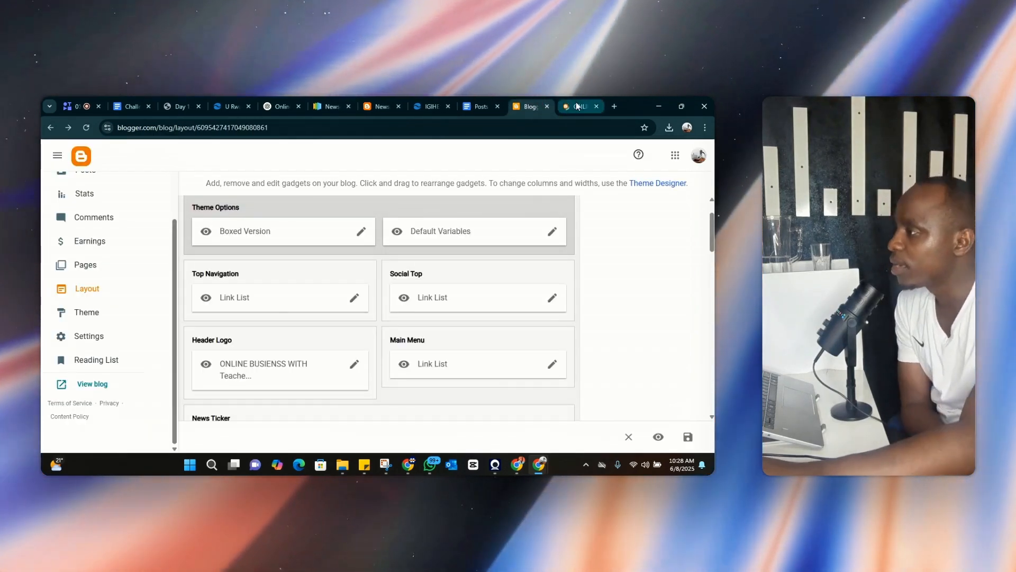
left_click(578, 106)
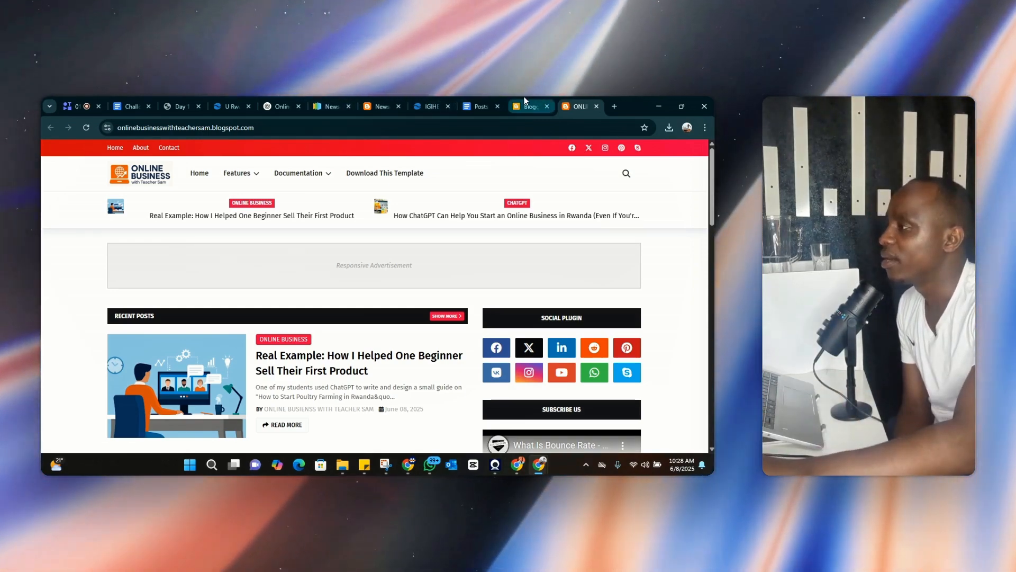
- Examine the category labels on the live blog's recent posts and the Features entry in its main menu
left_click(524, 99)
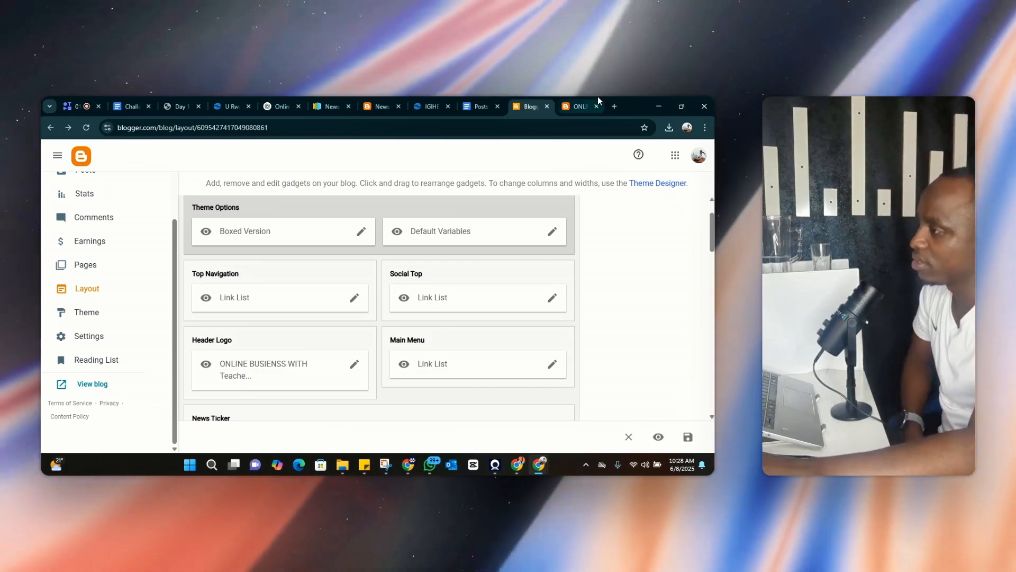
left_click(576, 100)
scroll(297, 372, "down", 2)
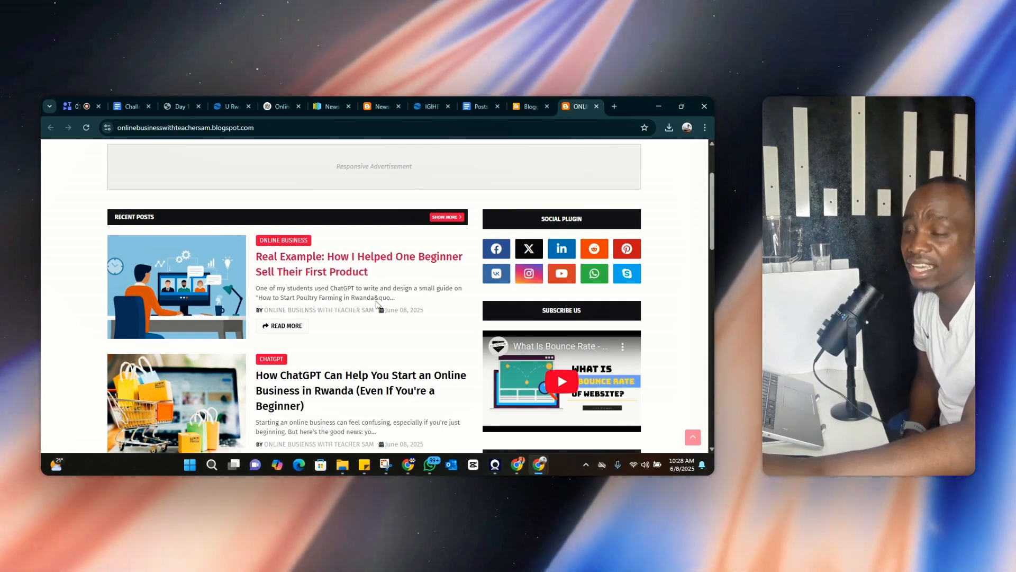
scroll(386, 268, "down", 1)
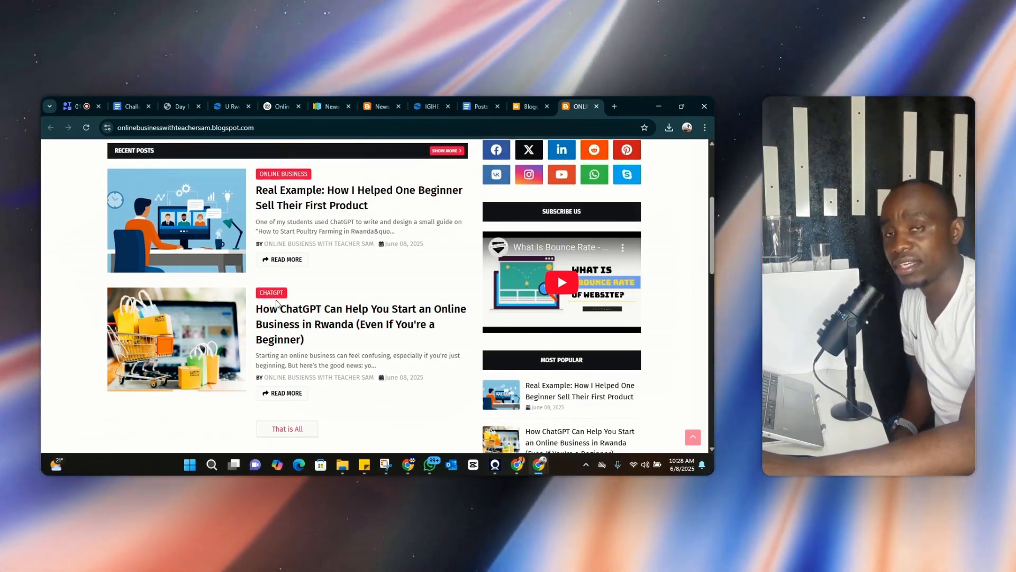
scroll(335, 286, "up", 3)
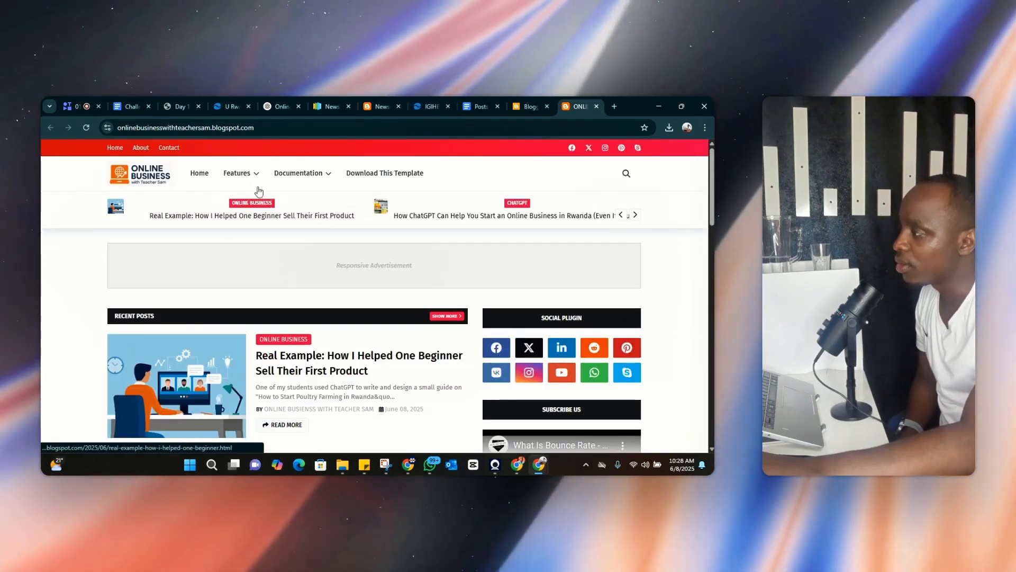
mouse_move(262, 185)
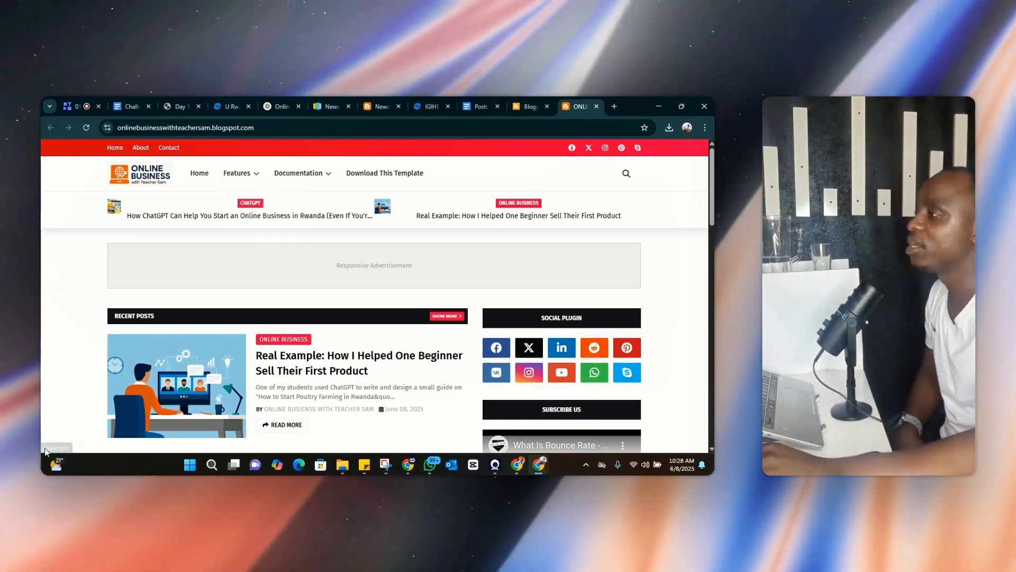
- Reopen the Main Menu link list in the Blogger layout and rename the Features entry to CHATGPT
left_click(527, 107)
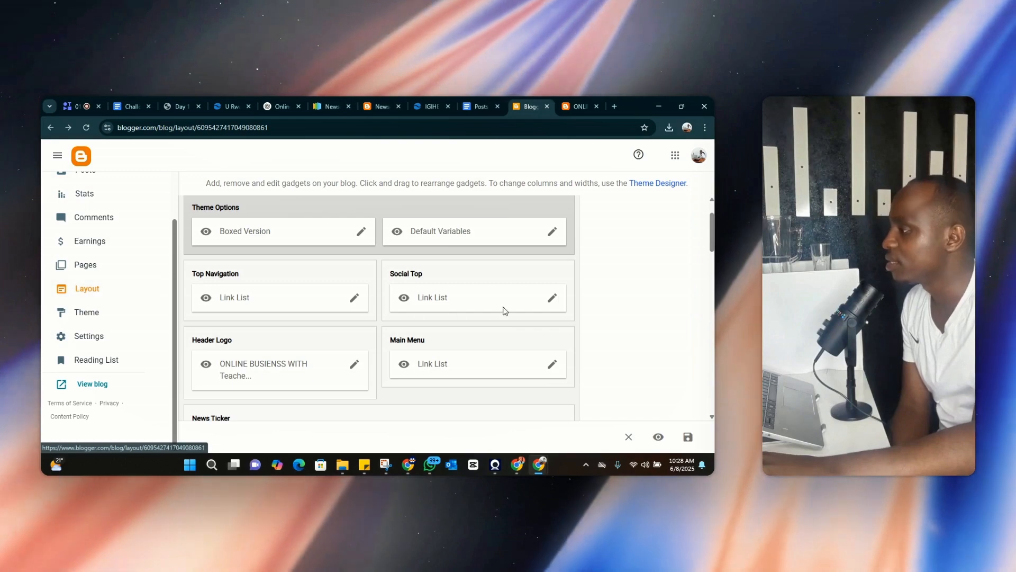
left_click(553, 364)
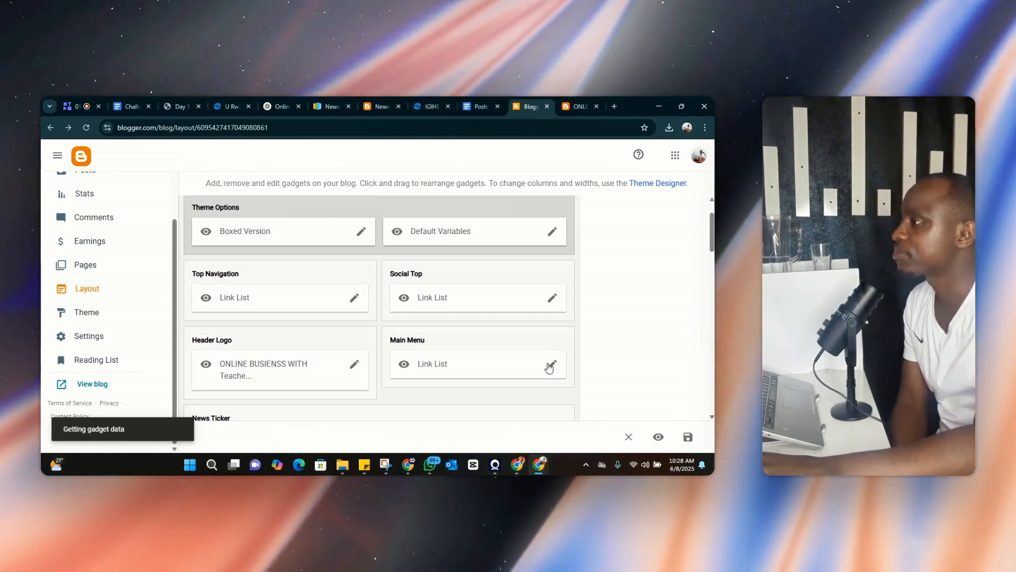
scroll(336, 333, "down", 10)
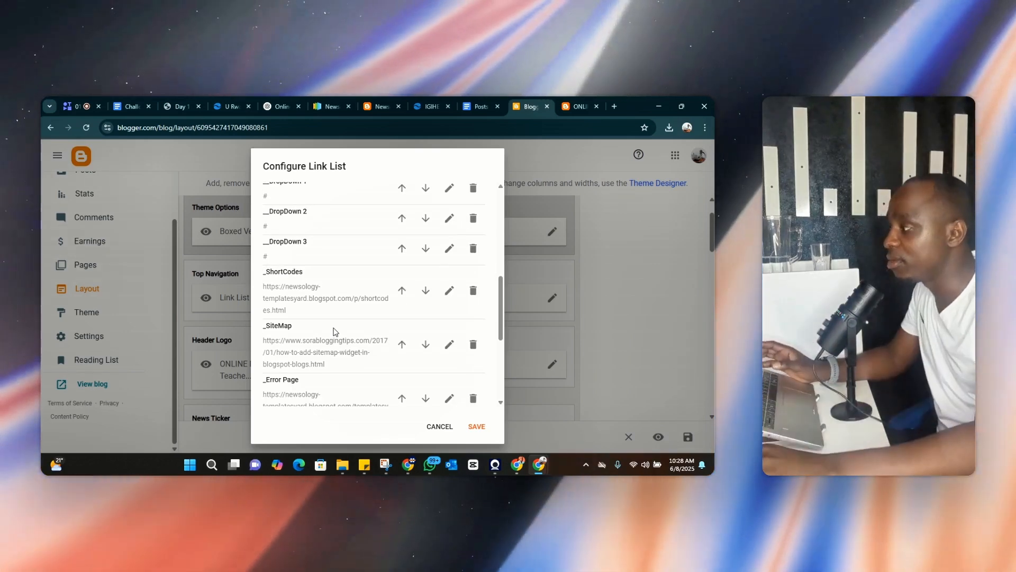
scroll(338, 323, "up", 1)
scroll(285, 280, "up", 2)
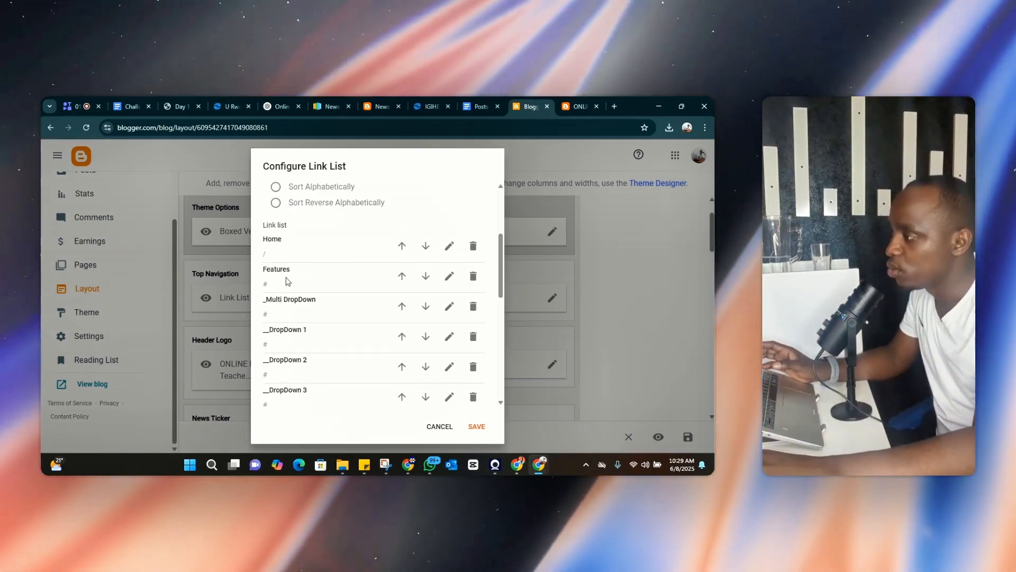
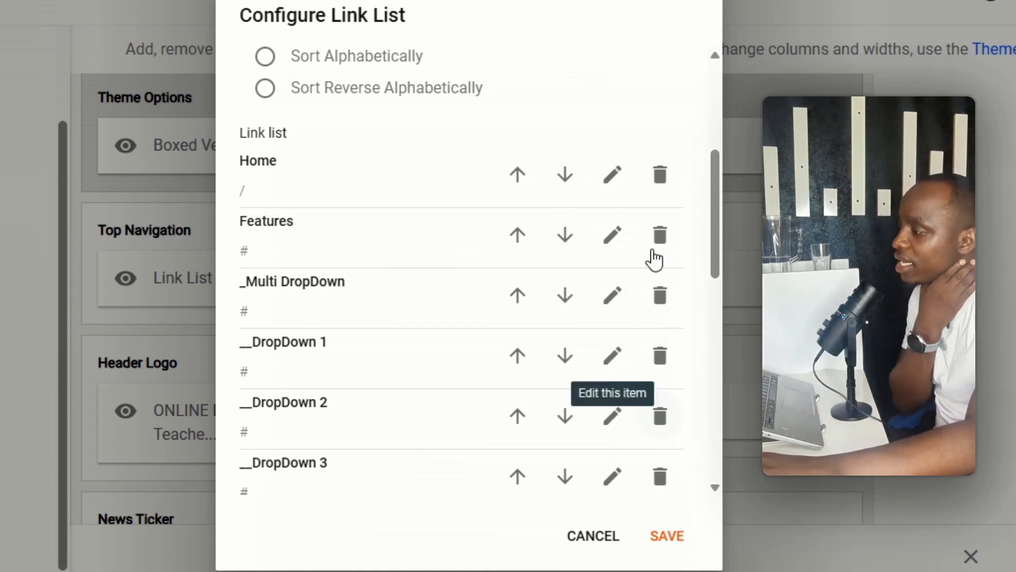
left_click(612, 235)
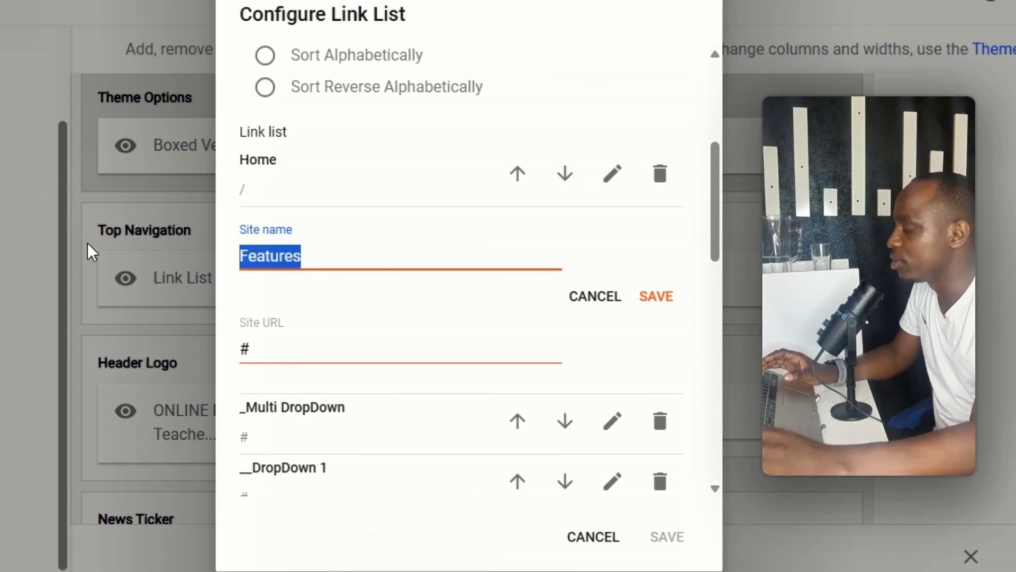
type("cHAT")
key("BackSpace")
key("BackSpace")
key("BackSpace")
key("BackSpace")
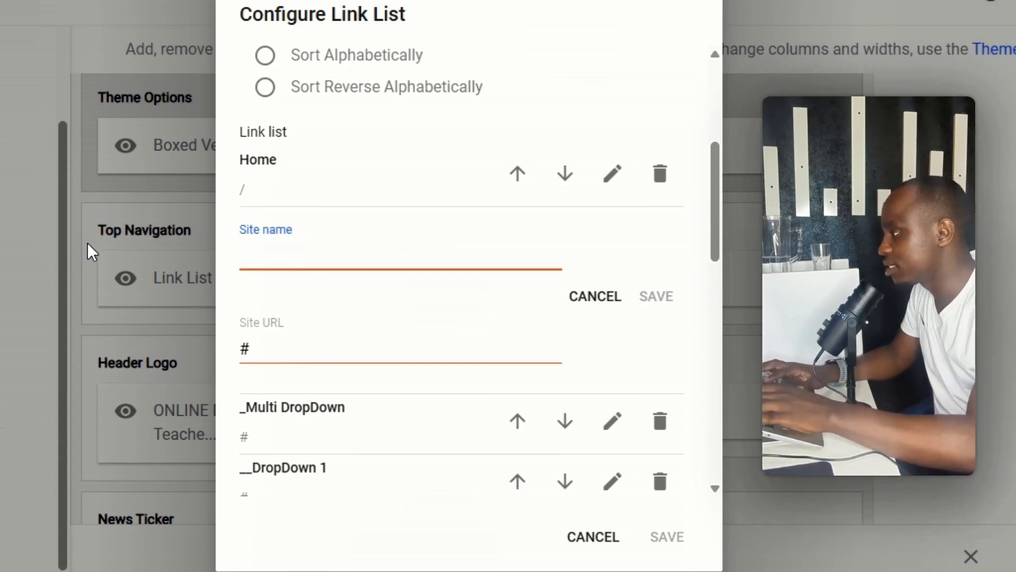
type("CHATGPT")
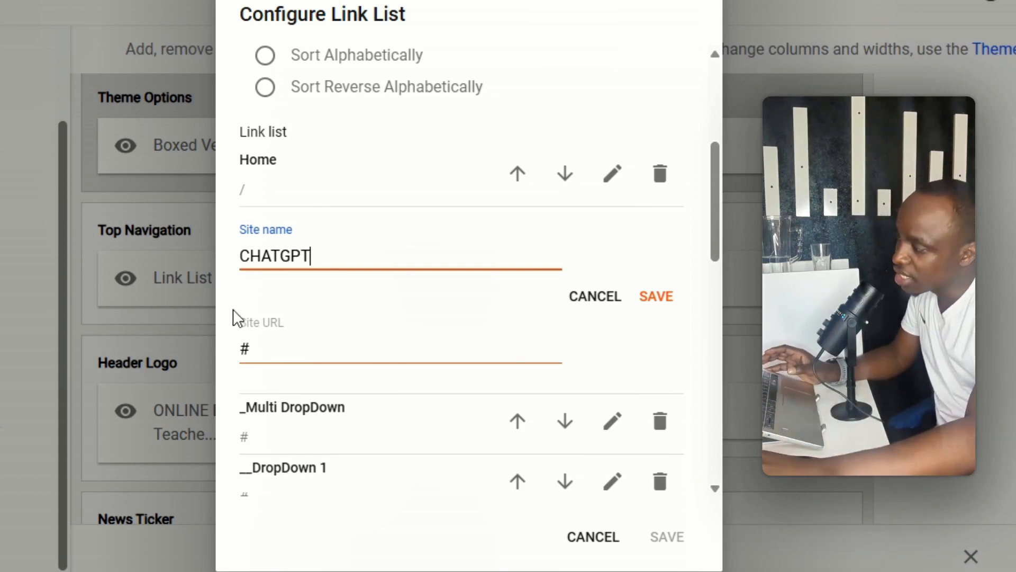
- Clear the CHATGPT entry's site URL and copy the address of the CHATGPT label page from the live blog
key("BackSpace")
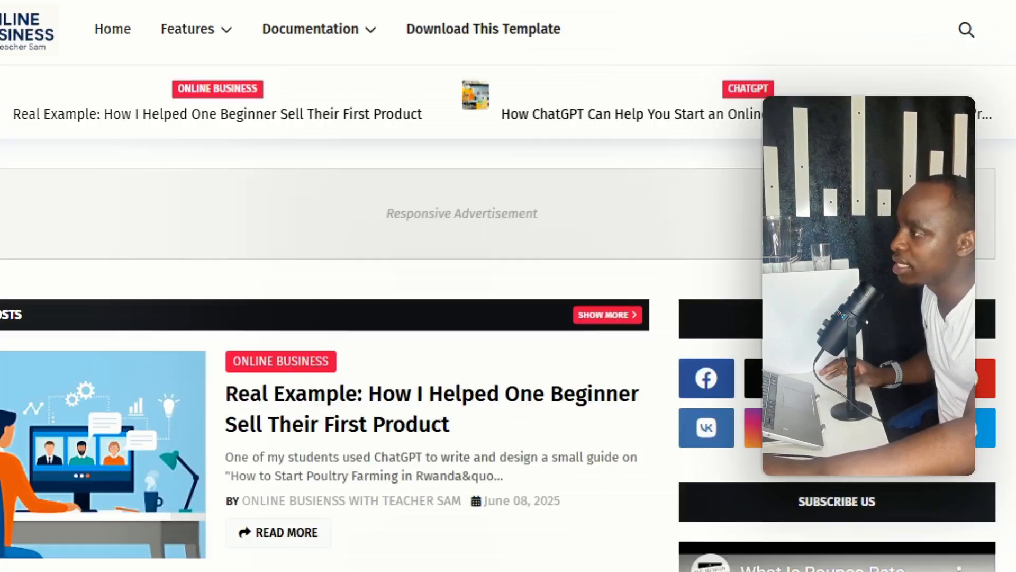
scroll(347, 325, "down", 5)
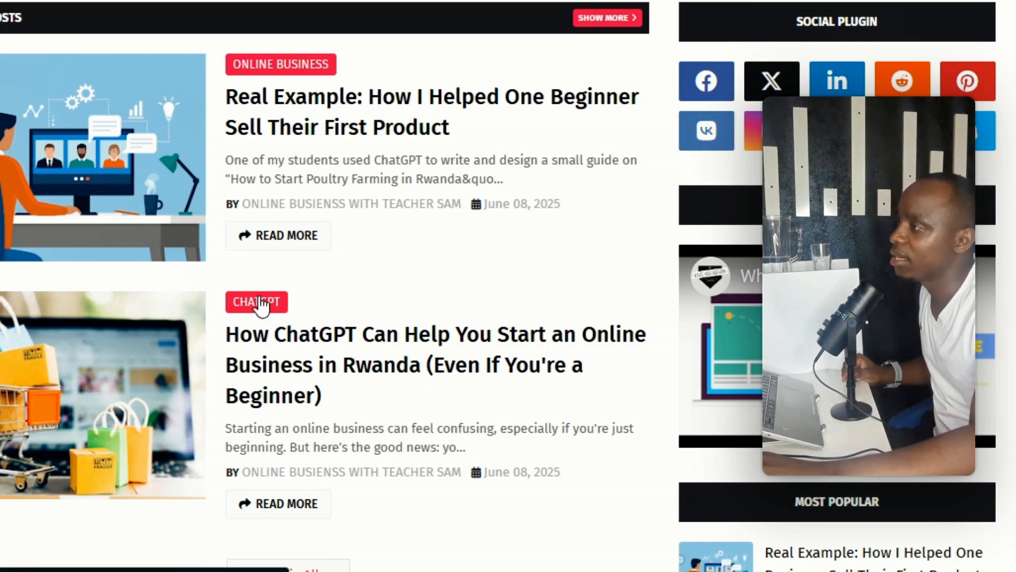
left_click(259, 298)
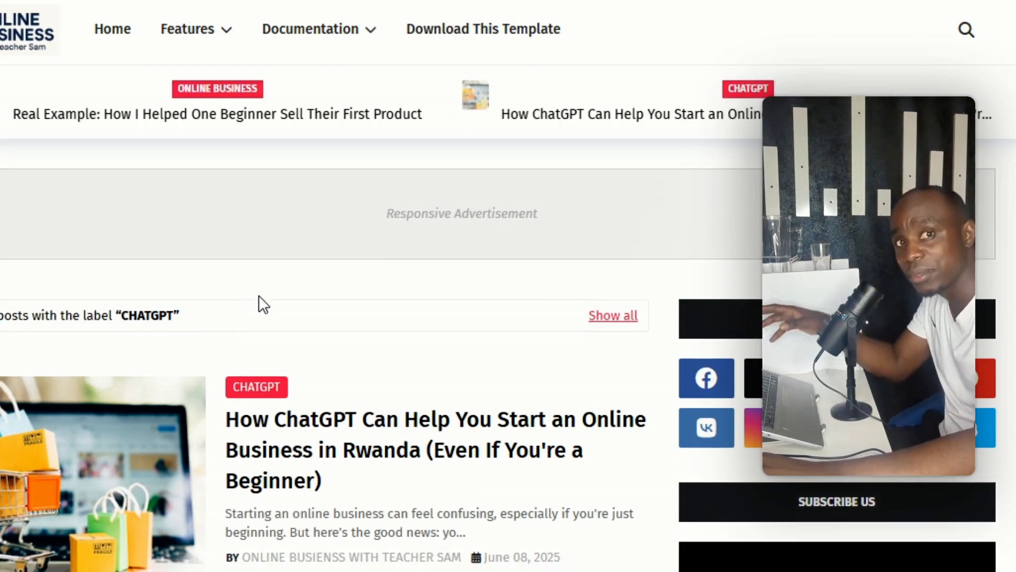
scroll(261, 281, "down", 5)
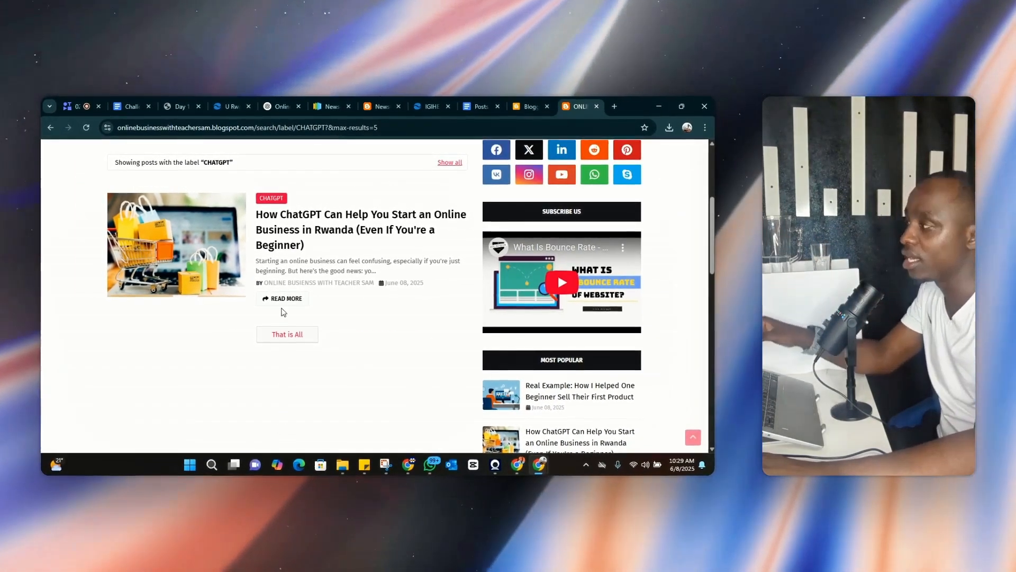
scroll(387, 120, "up", 3)
left_click(296, 127)
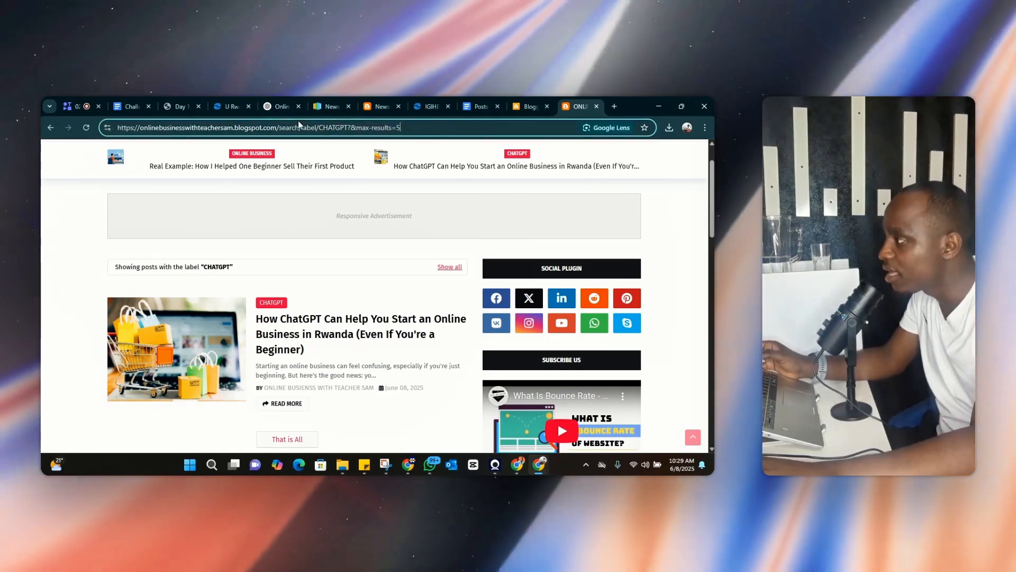
right_click(154, 129)
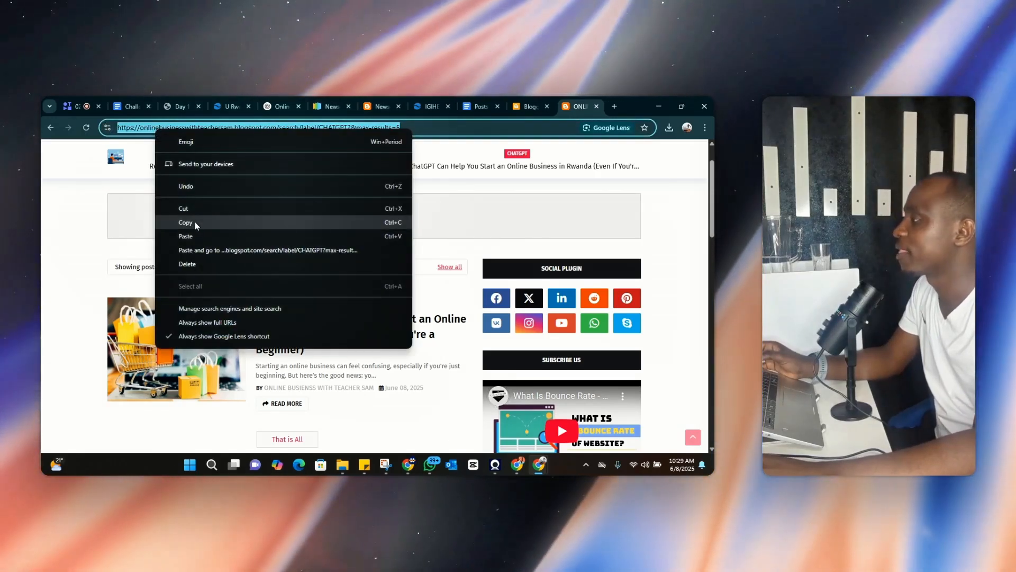
left_click(195, 222)
- Paste the copied label page address as the CHATGPT entry's site URL and save the entry and the Main Menu link list
left_click(530, 106)
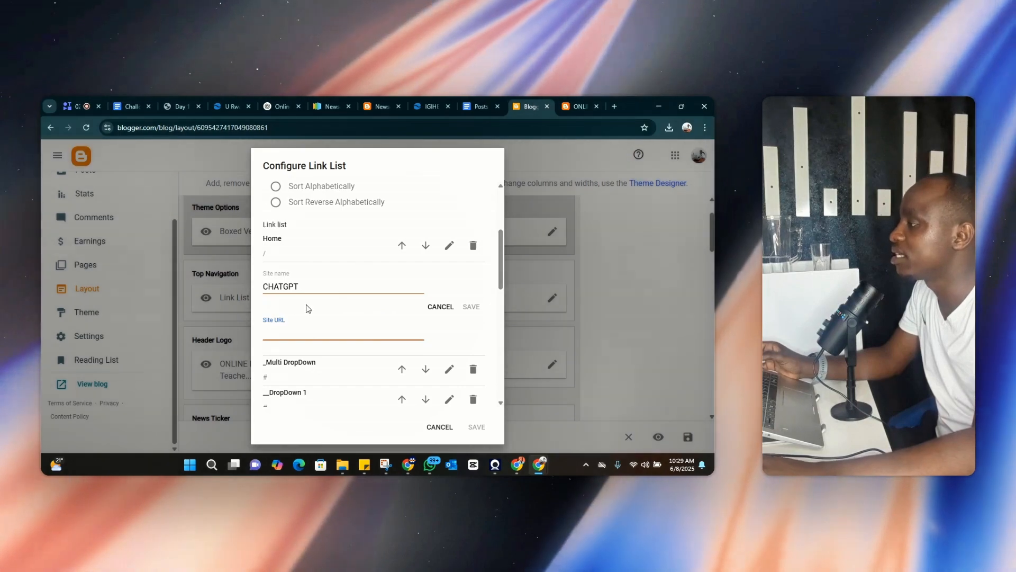
key("ctrl+v")
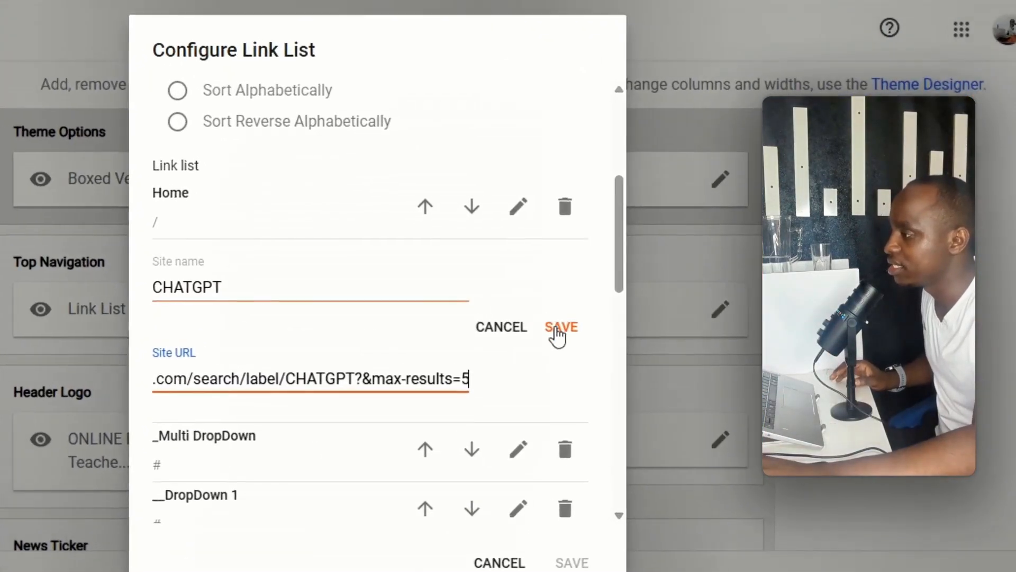
left_click(558, 328)
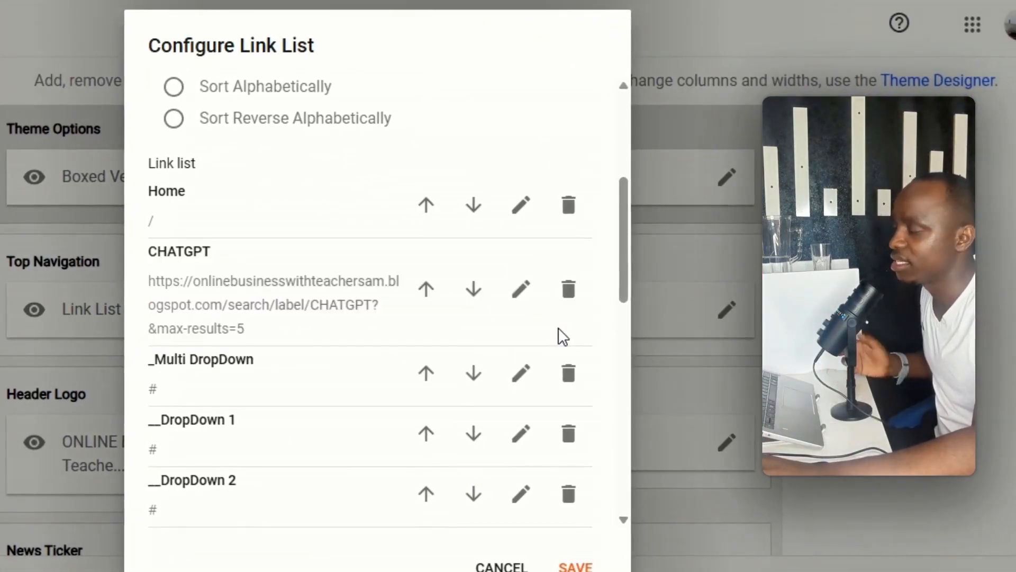
scroll(415, 333, "up", 4)
scroll(415, 346, "down", 3)
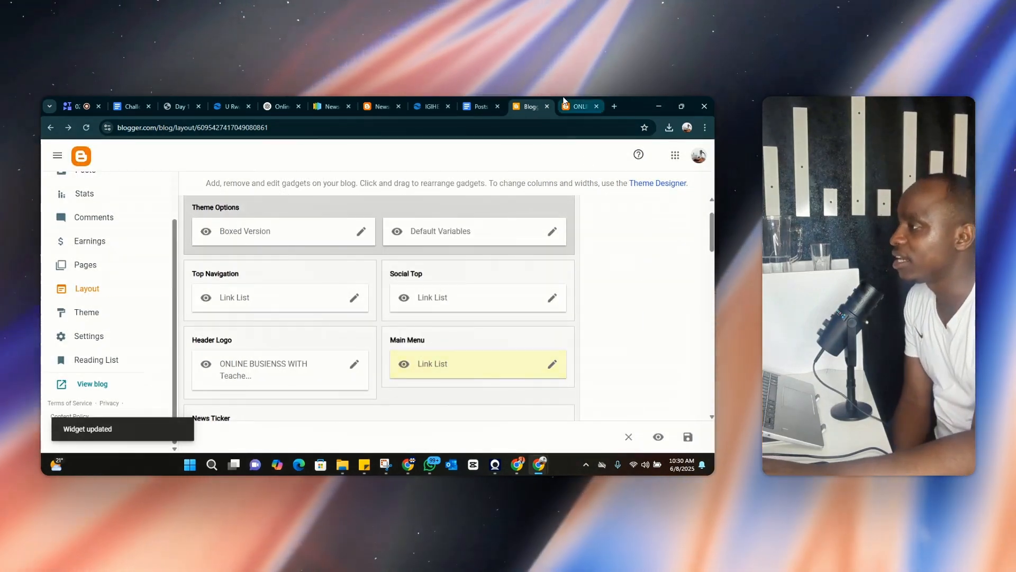
- Return to the live blog and load its home page to check the main menu
left_click(564, 104)
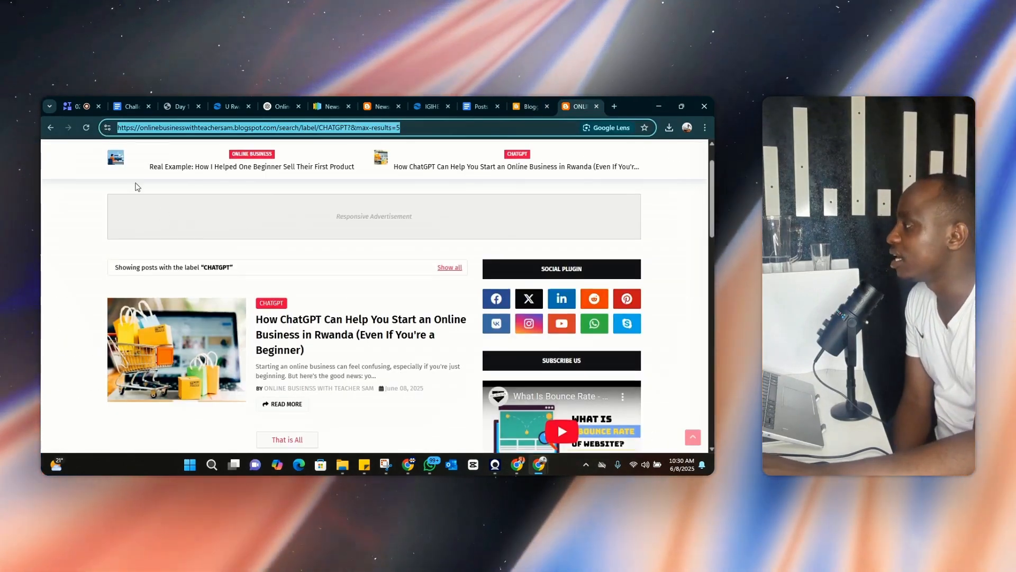
scroll(131, 194, "up", 1)
left_click(137, 174)
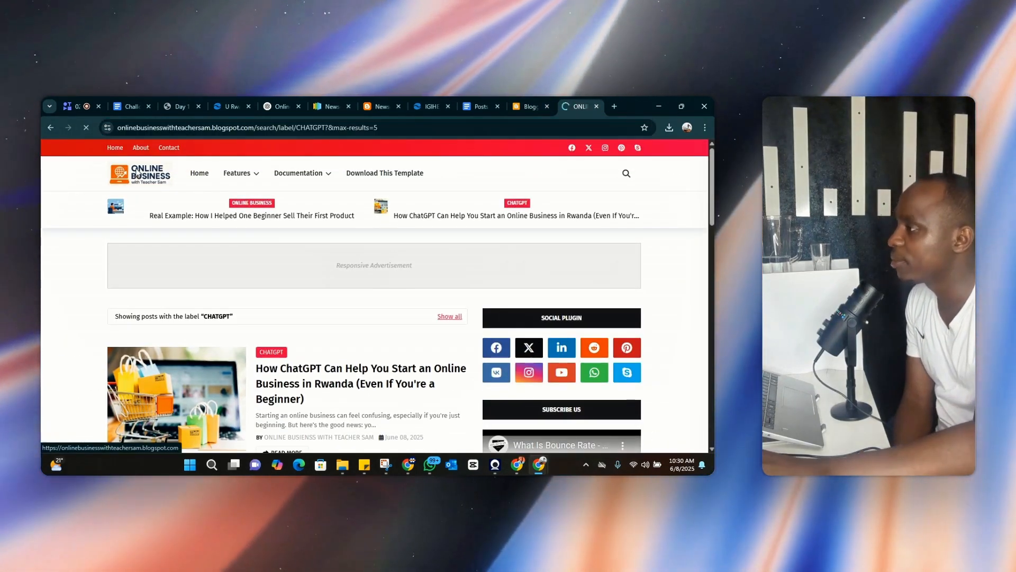
- Reopen the Main Menu link list in the Blogger layout and delete the Multi DropDown, DropDown 1, DropDown 2 and DropDown 3 entries
mouse_move(236, 179)
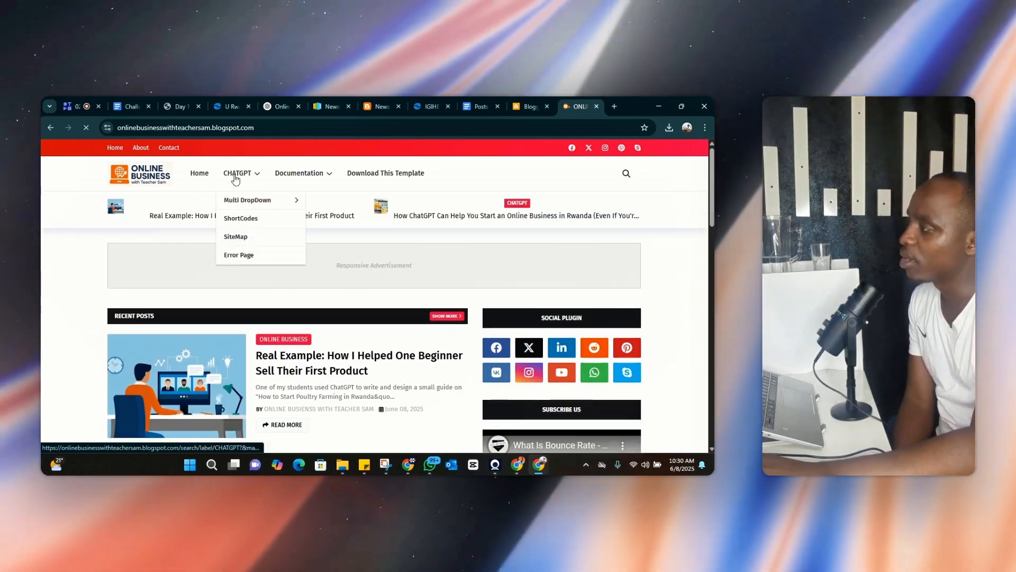
left_click(524, 103)
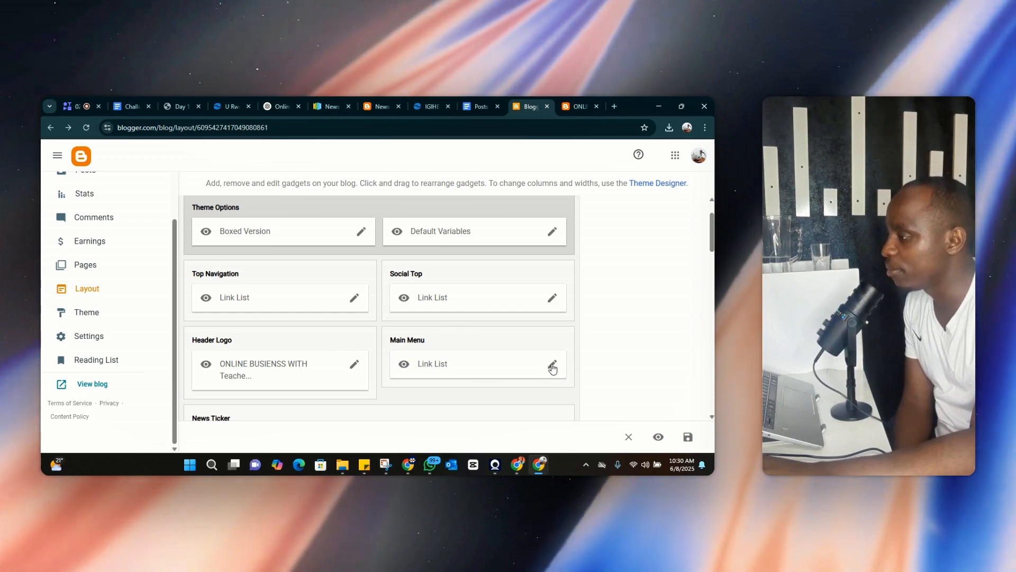
left_click(551, 364)
scroll(353, 358, "down", 4)
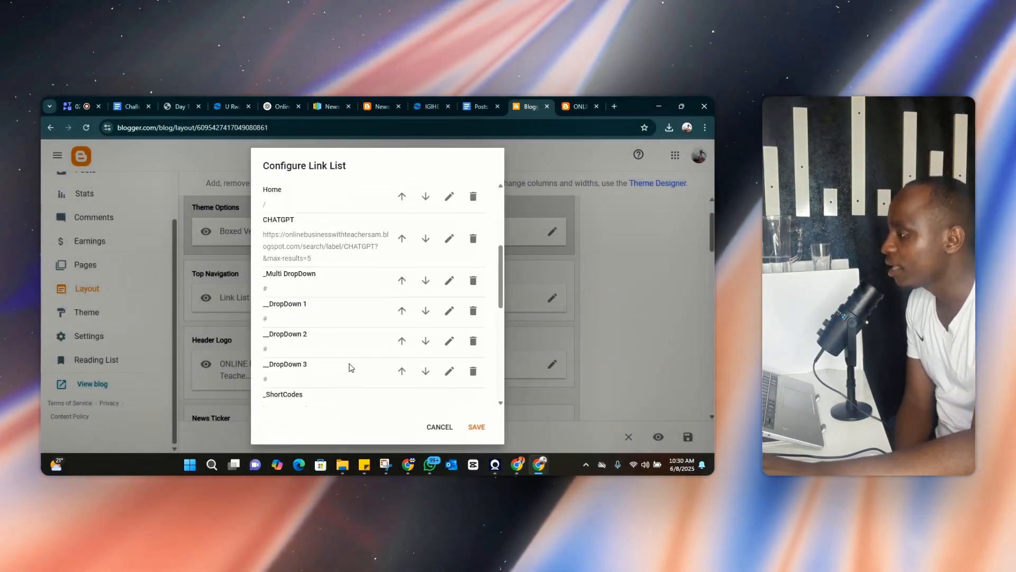
left_click(471, 283)
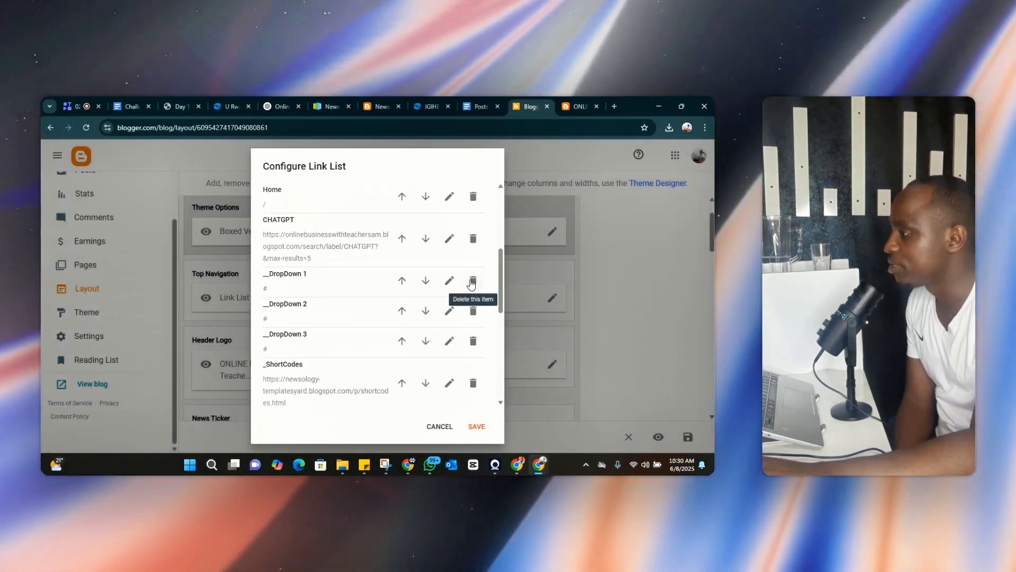
left_click(470, 283)
left_click(470, 283)
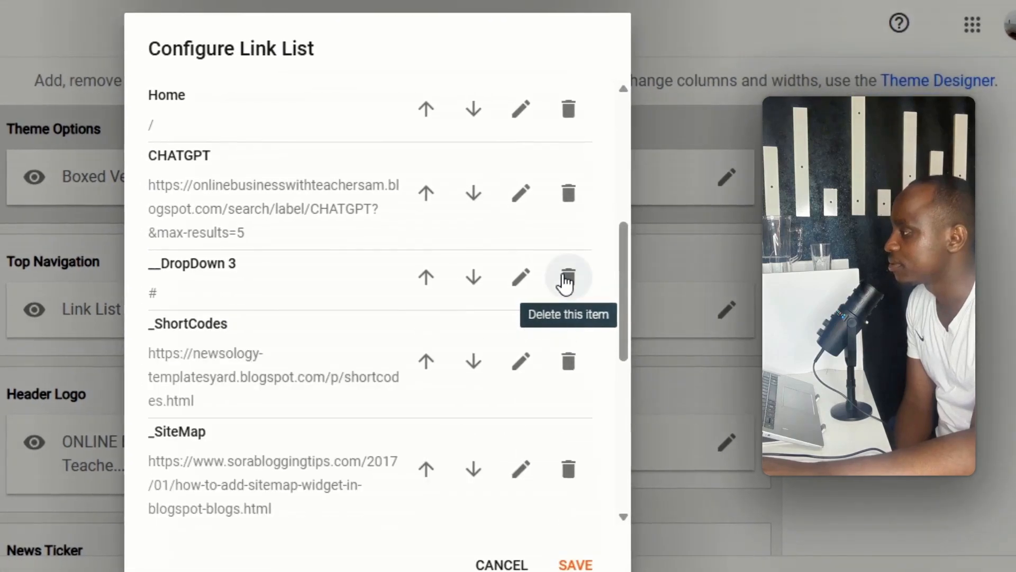
left_click(566, 282)
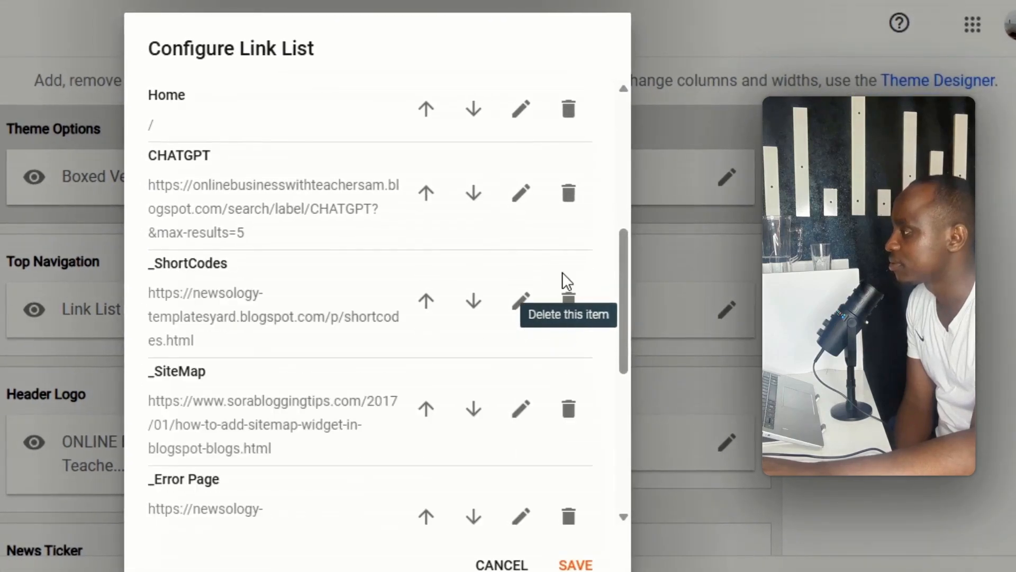
- Delete the ShortCodes, SiteMap, Error Page, Documentation, Web Doc, Video Doc and Download This Template entries from the Main Menu link list
left_click(568, 306)
left_click(568, 305)
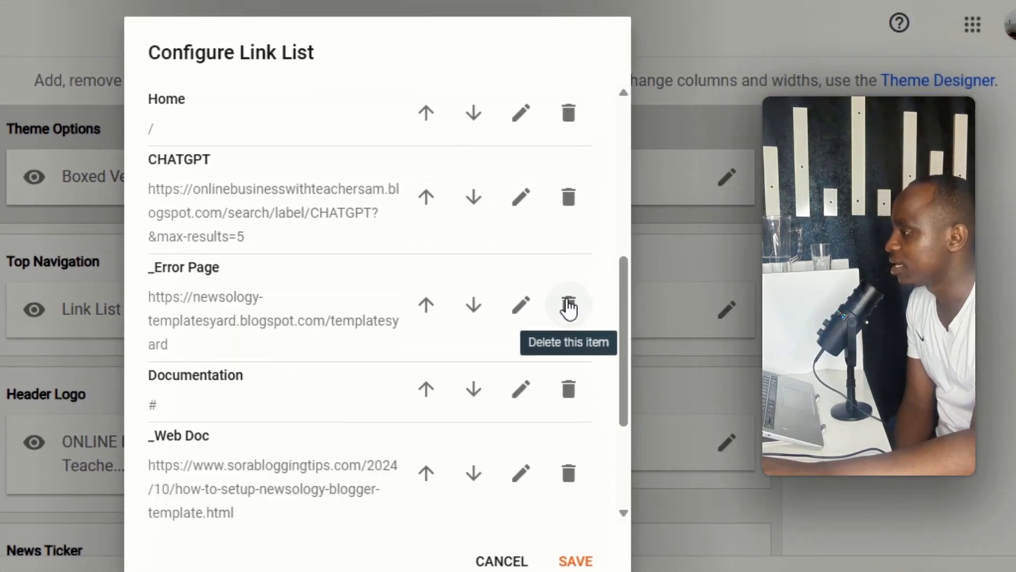
left_click(569, 306)
left_click(569, 303)
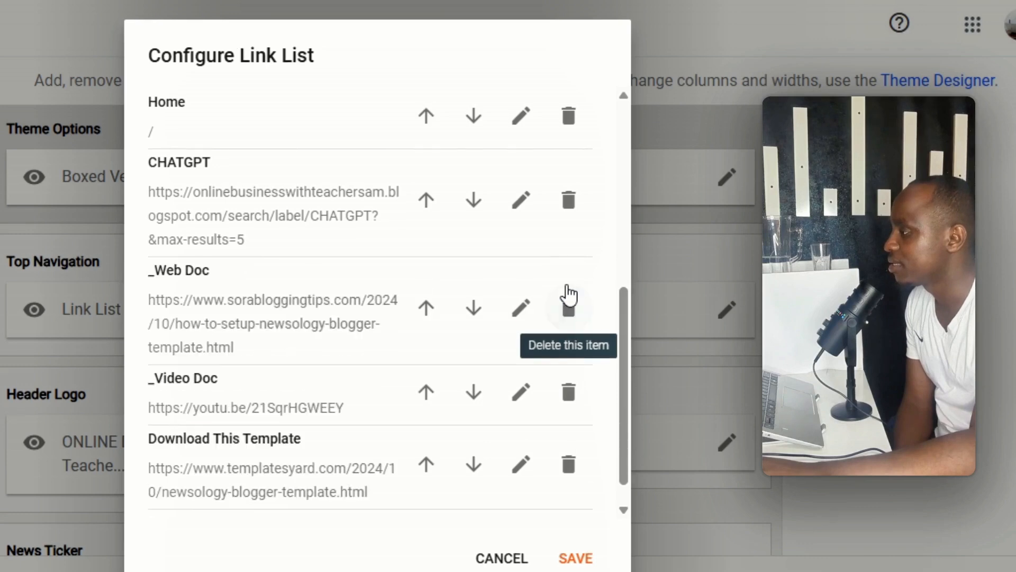
left_click(566, 306)
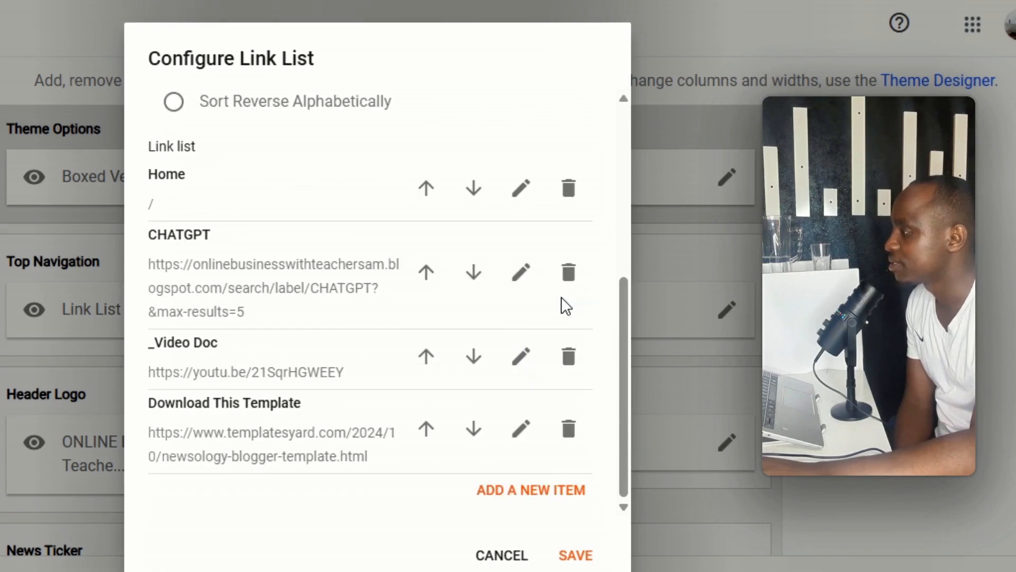
left_click(568, 356)
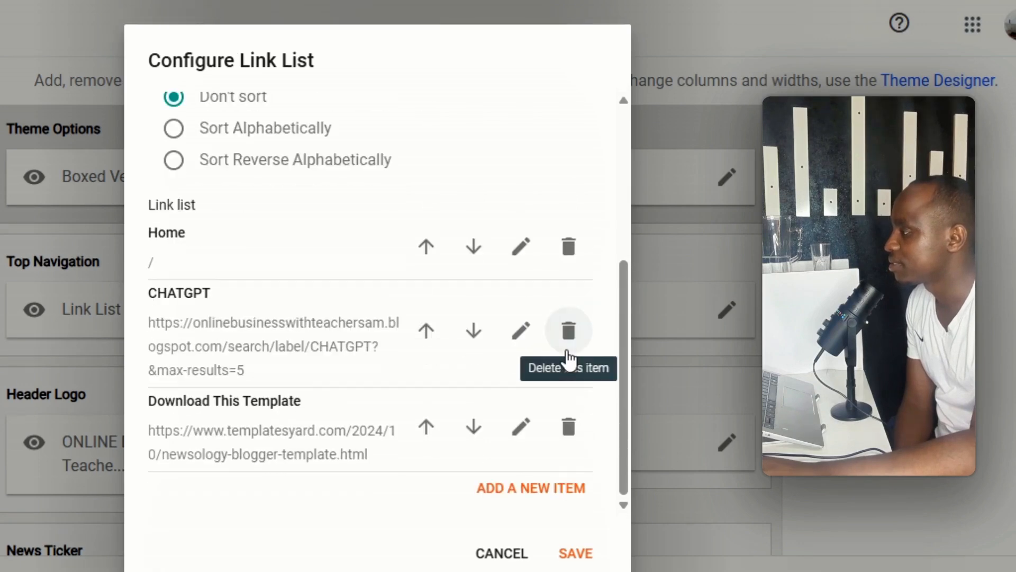
left_click(569, 429)
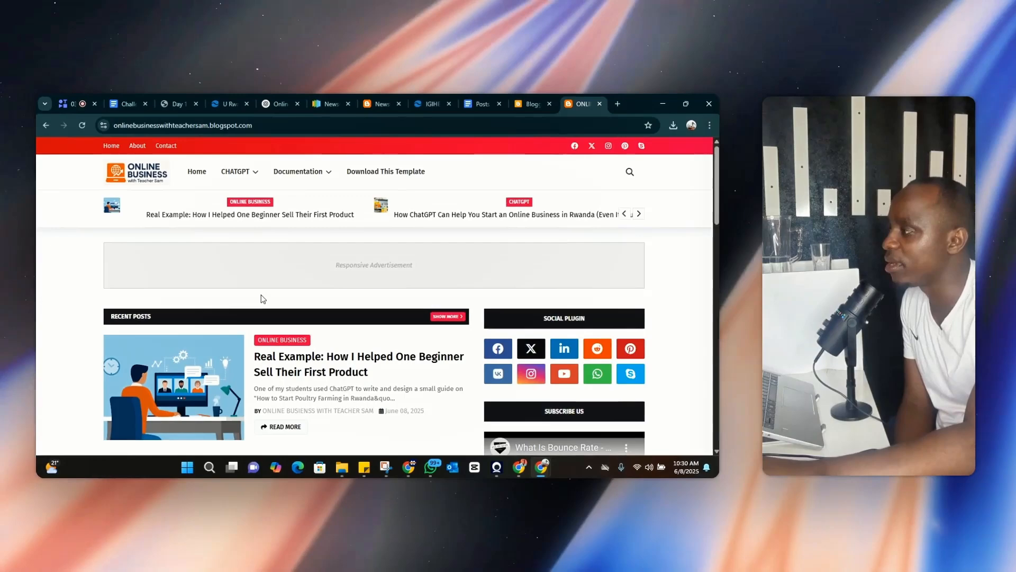
- Open the ONLINE BUSINESS label page from a recent post on the live blog and copy its address
scroll(263, 299, "down", 3)
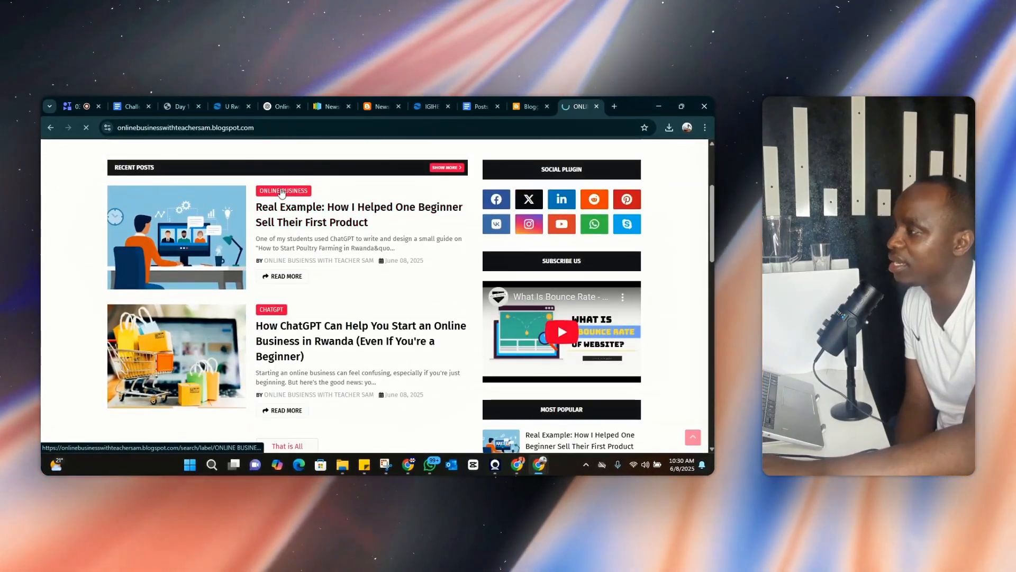
left_click(283, 192)
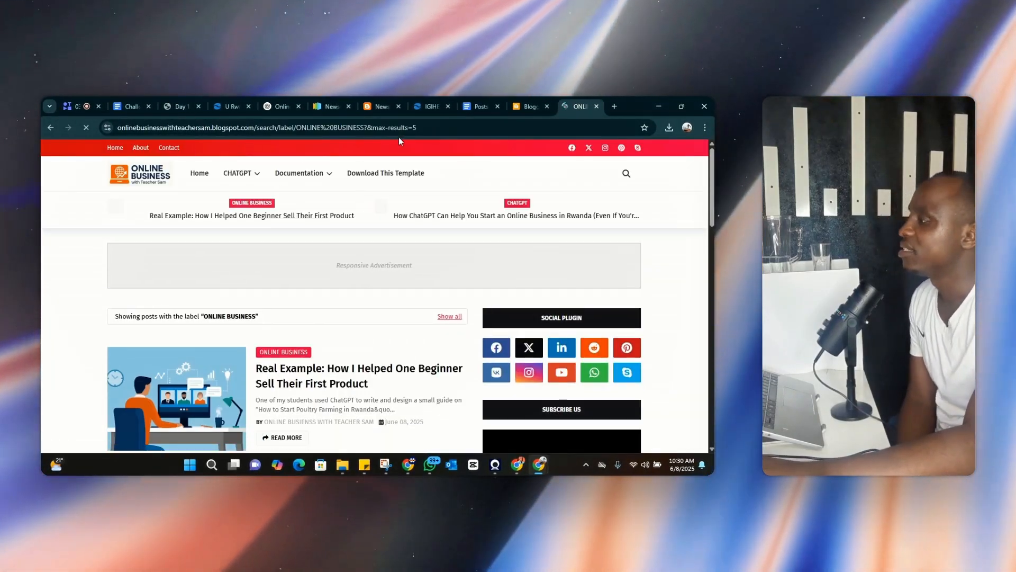
left_click(419, 128)
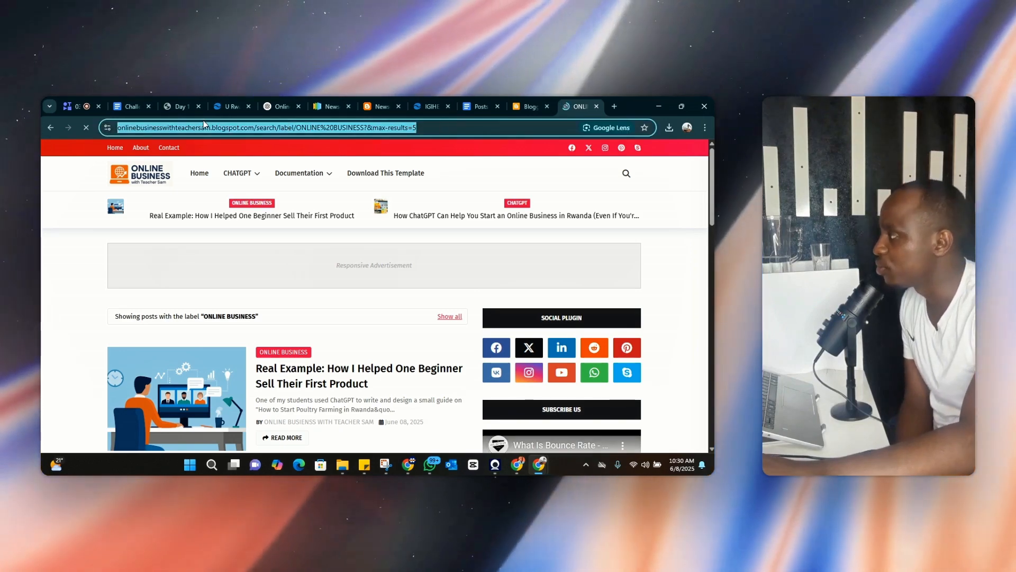
right_click(202, 128)
left_click(236, 221)
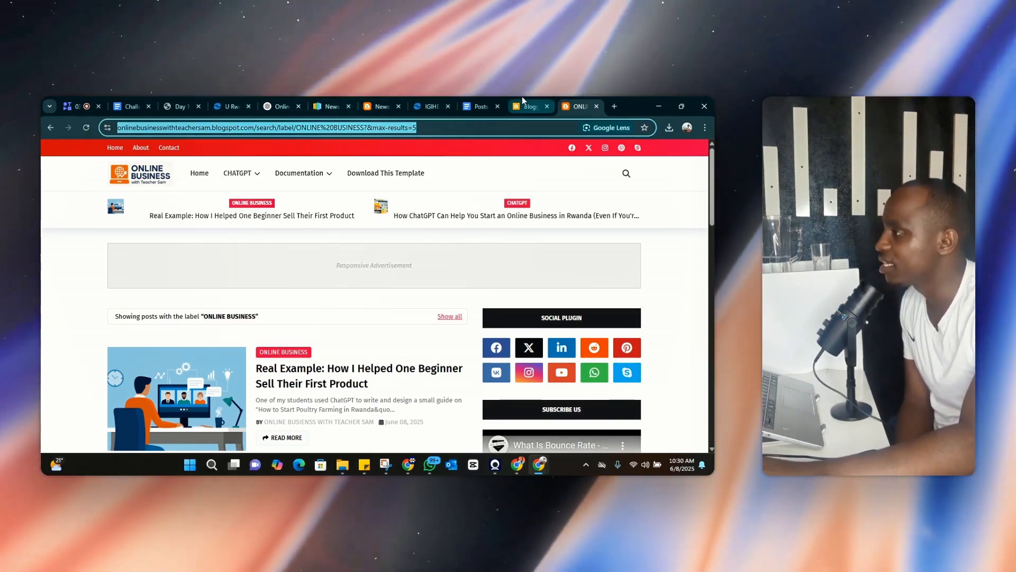
- Return to the Main Menu link list in Blogger and add a new item with the site name Online Business
left_click(522, 98)
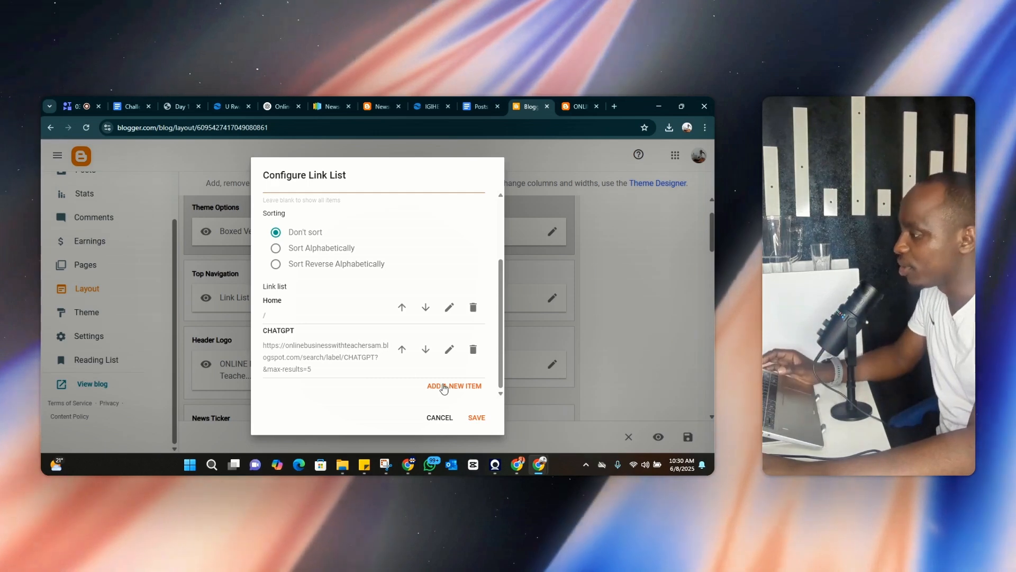
left_click(454, 386)
scroll(318, 361, "down", 4)
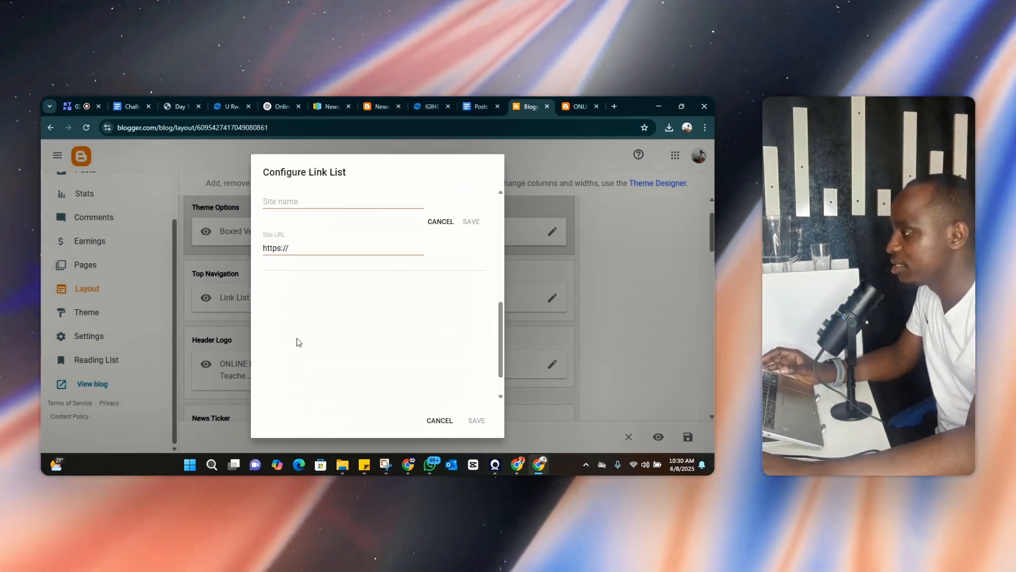
left_click(279, 204)
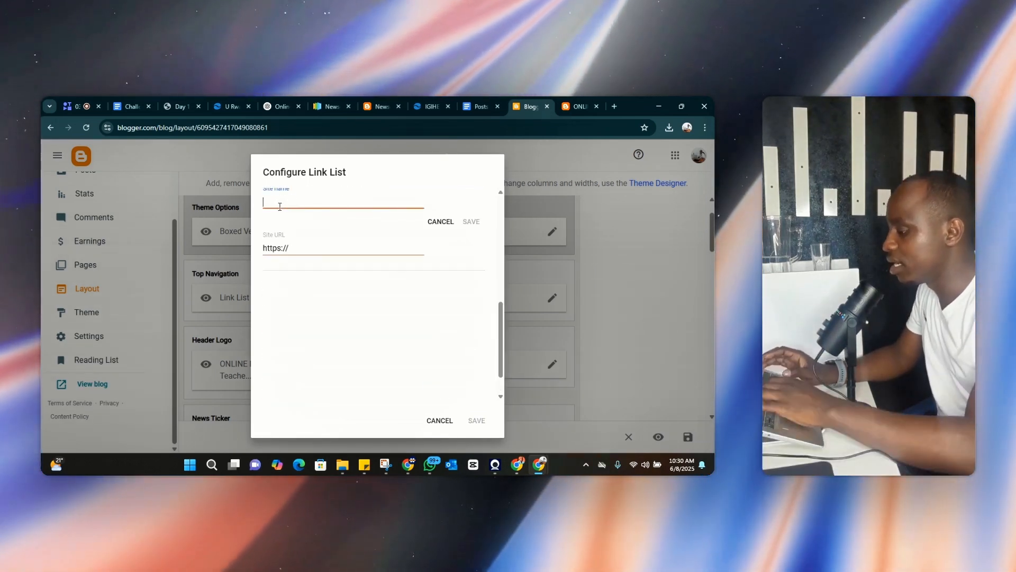
type("Onl")
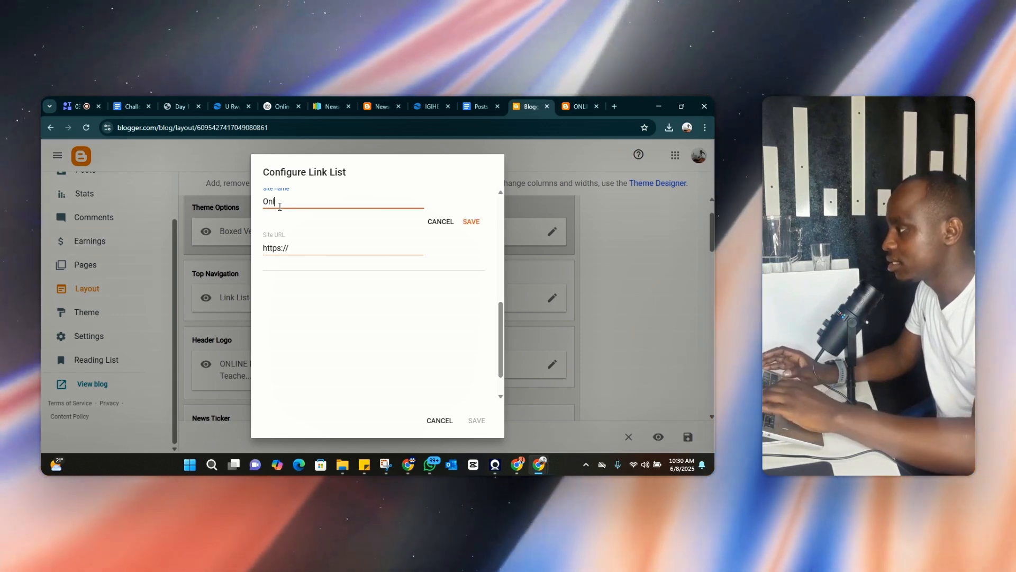
type("ine Busines")
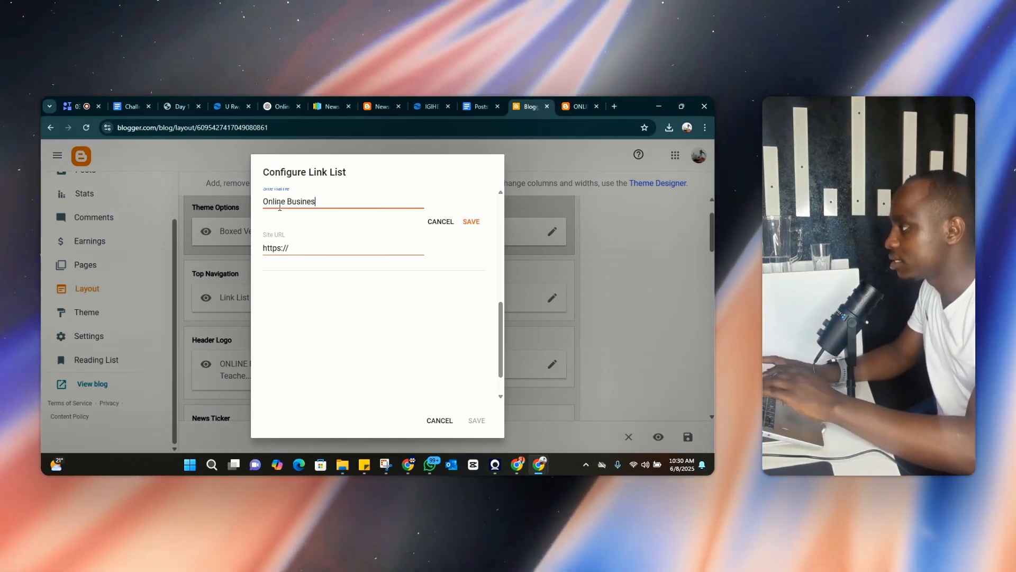
type("s")
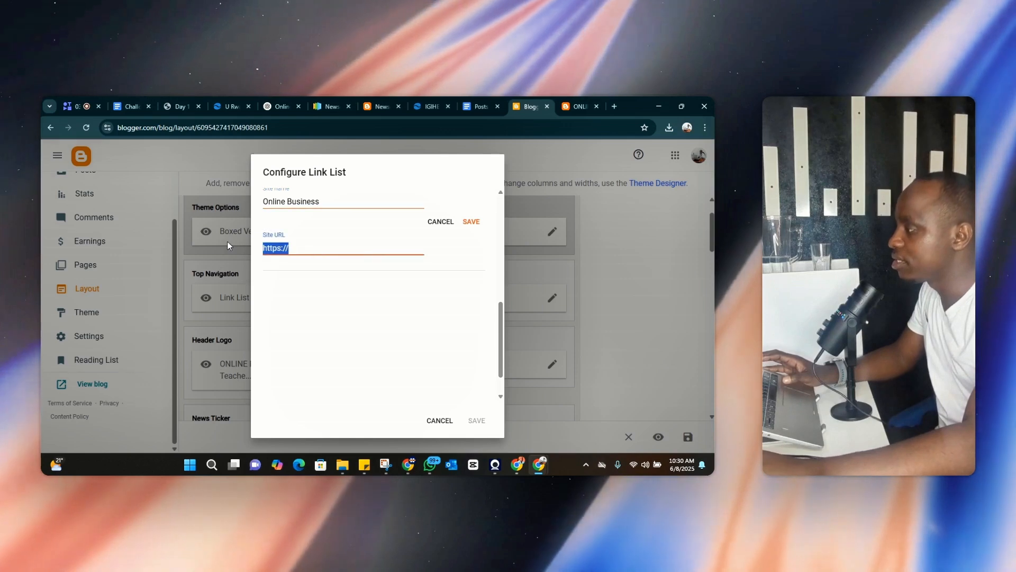
- Paste the copied label page address as the Online Business entry's site URL and save the entry and the Main Menu link list
key("ctrl+v")
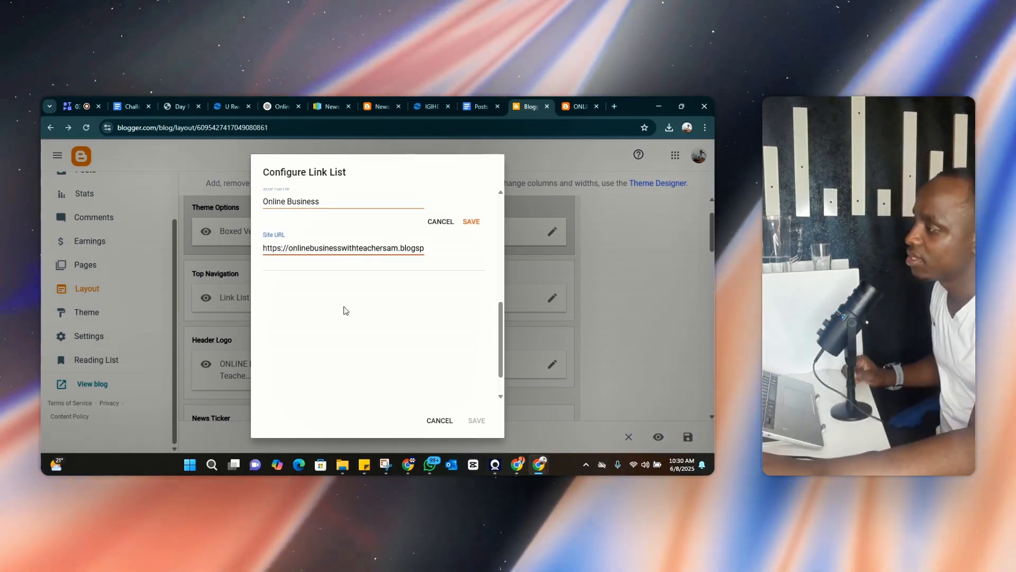
left_click(472, 223)
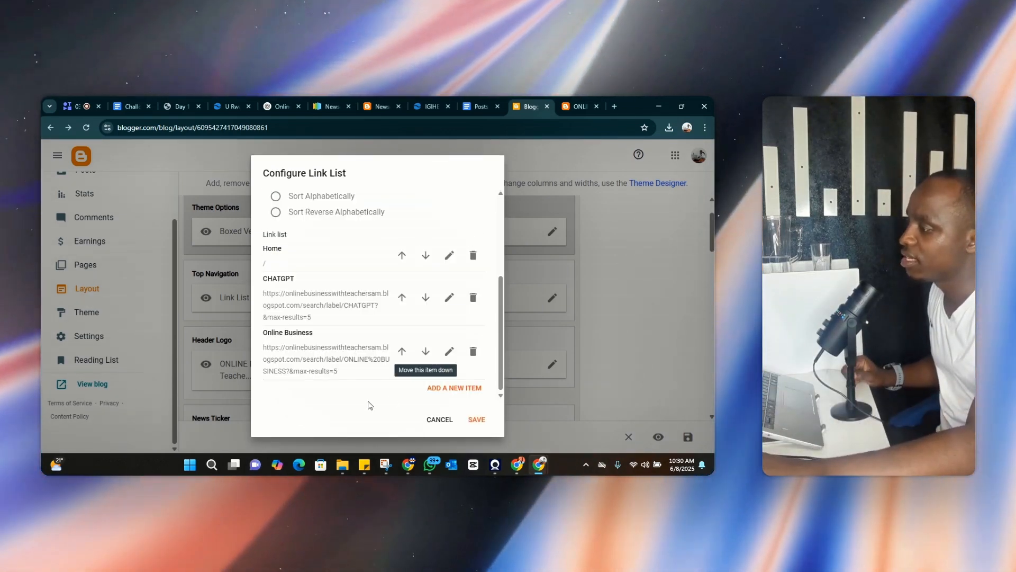
left_click(475, 420)
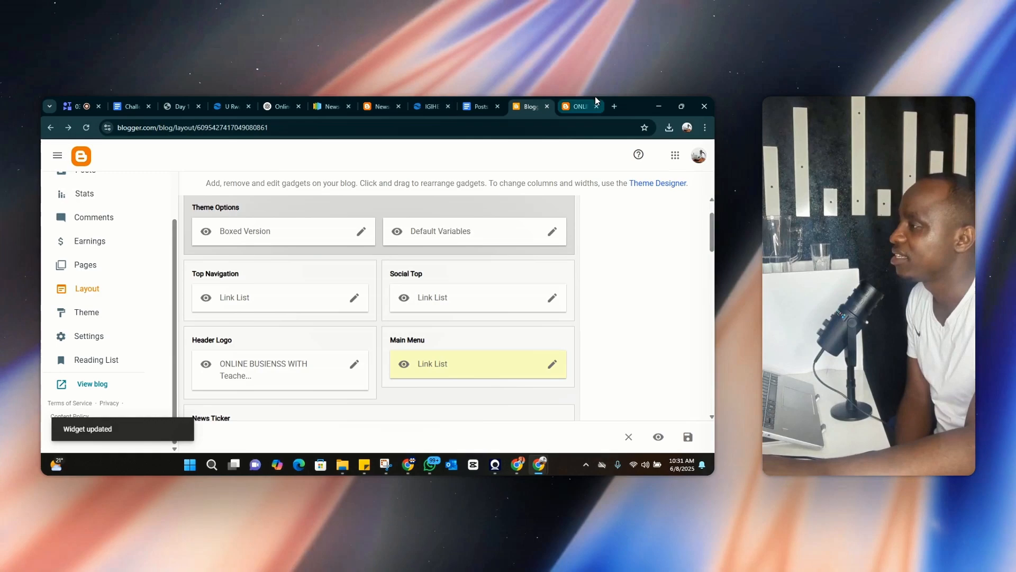
- Reload the live blog's home page and follow the CHATGPT menu entry to check the posts on its label page
left_click(584, 102)
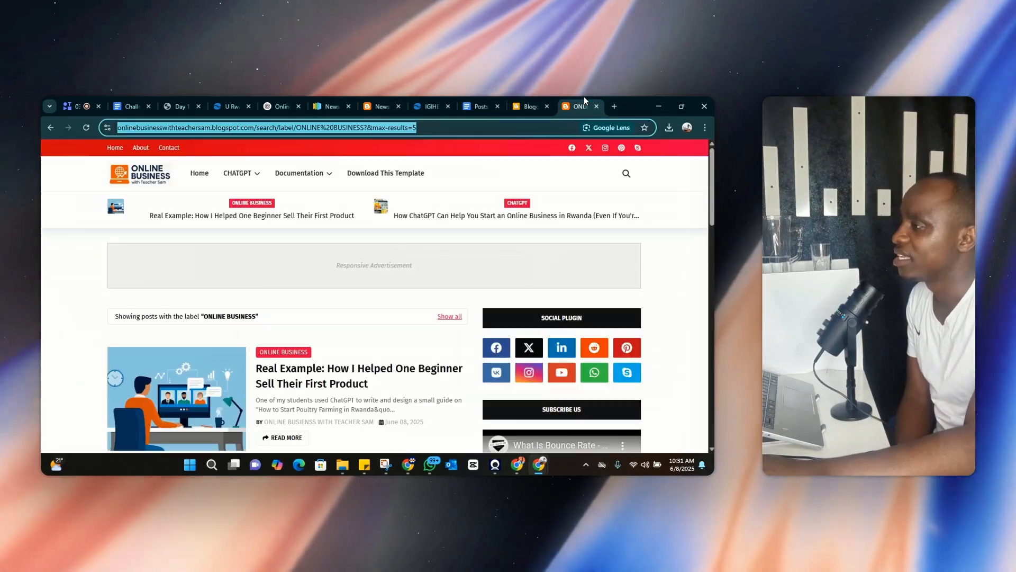
left_click(118, 169)
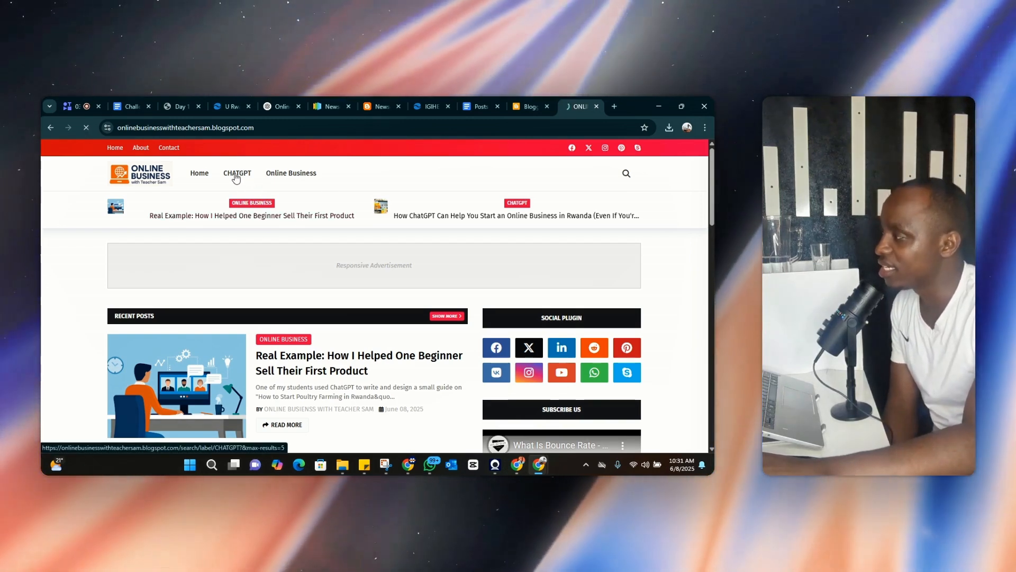
left_click(237, 177)
scroll(266, 279, "down", 3)
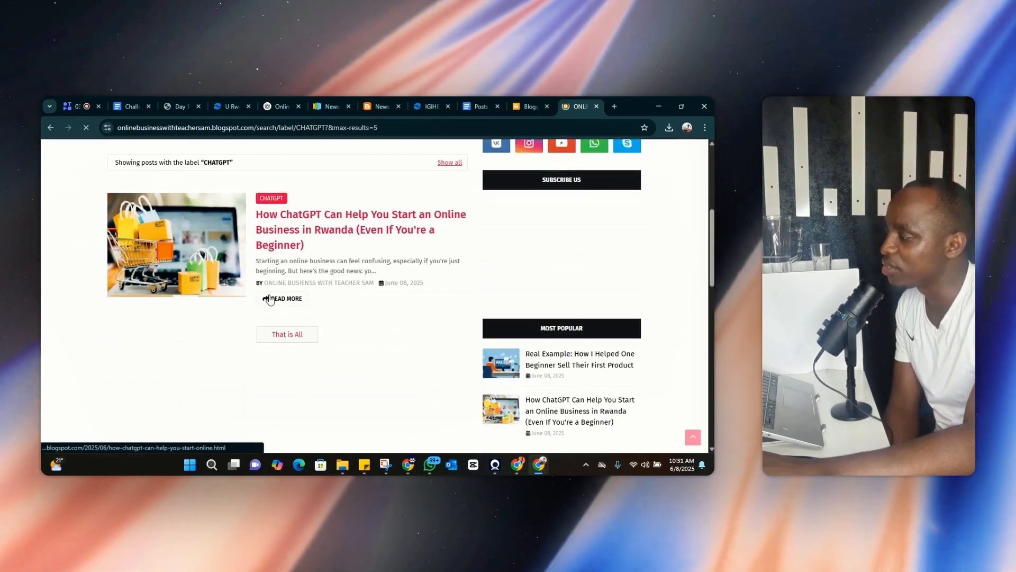
scroll(265, 338, "down", 2)
scroll(257, 349, "up", 5)
scroll(233, 315, "down", 5)
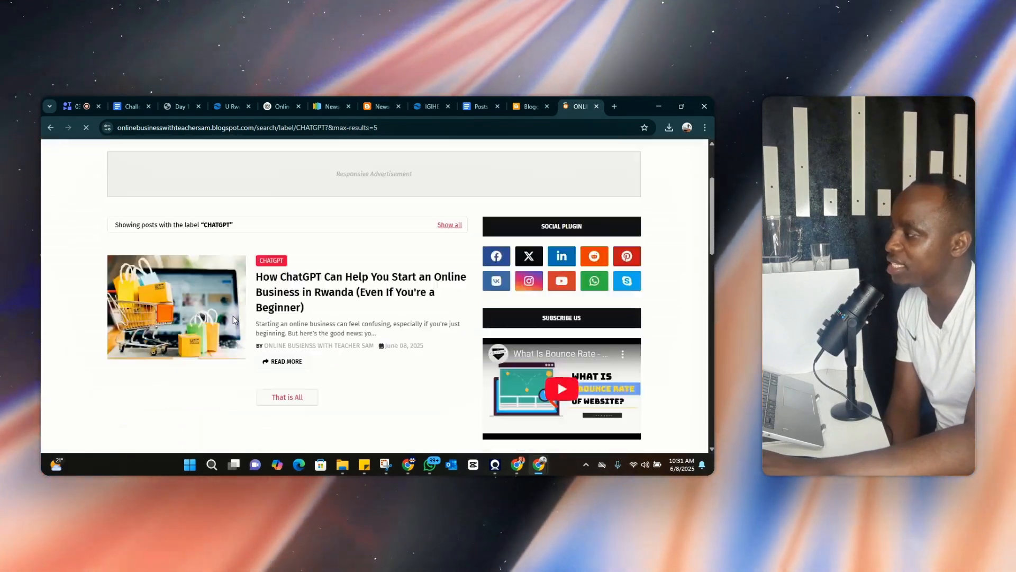
scroll(281, 391, "up", 3)
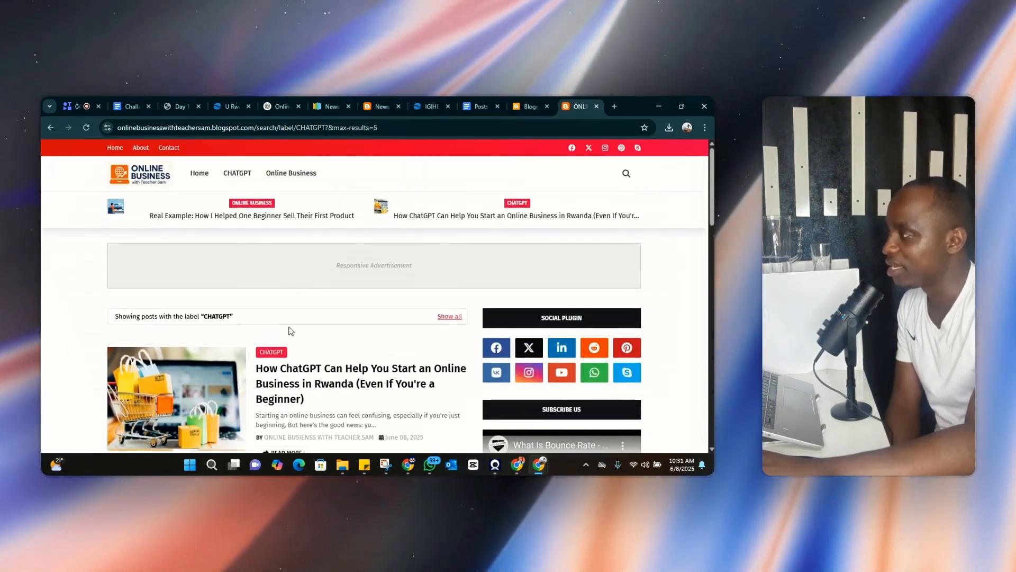
- Follow the Online Business menu entry to check its label page, and return to the blog's home page
left_click(281, 175)
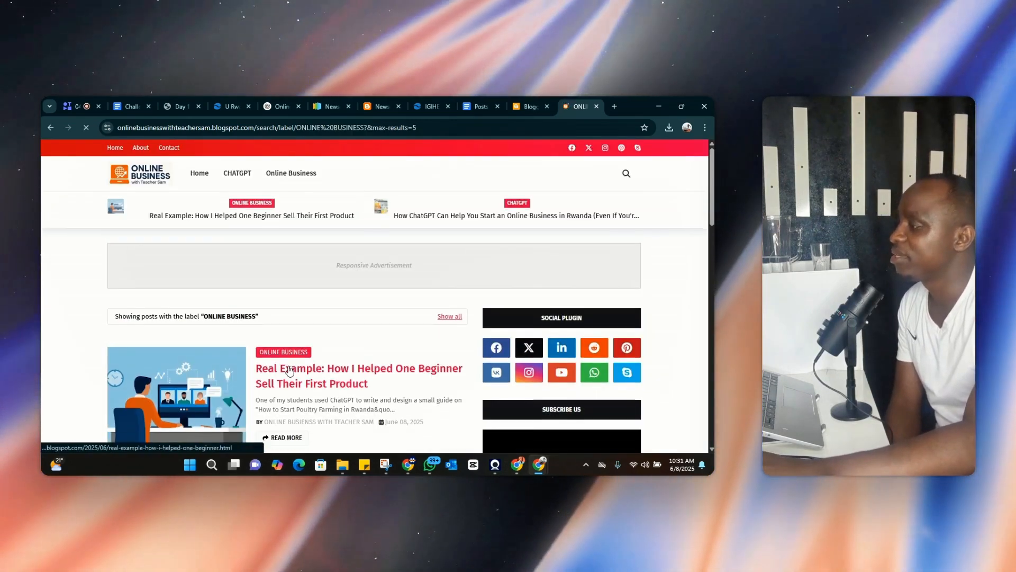
scroll(315, 352, "down", 3)
scroll(316, 351, "up", 3)
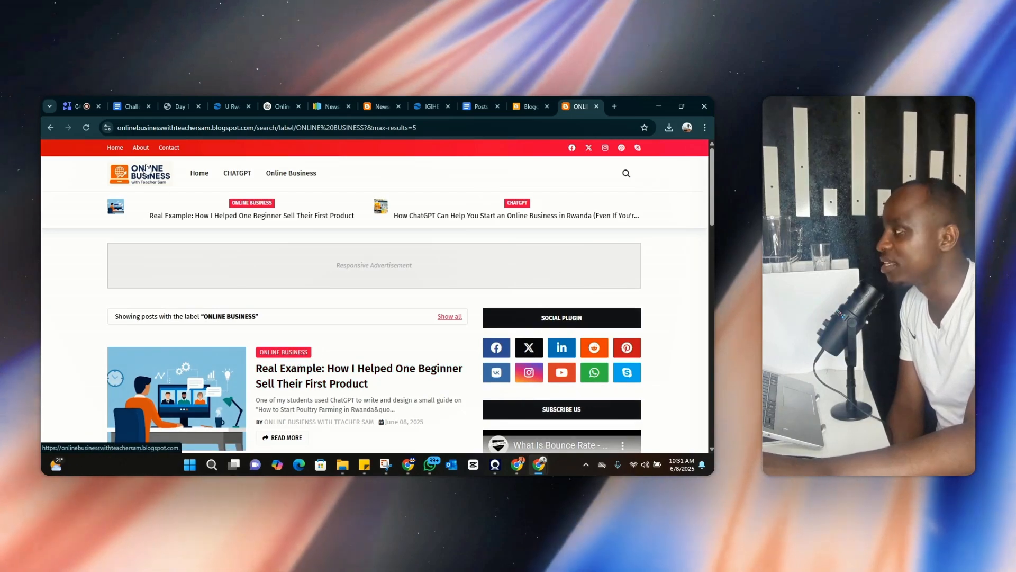
left_click(135, 178)
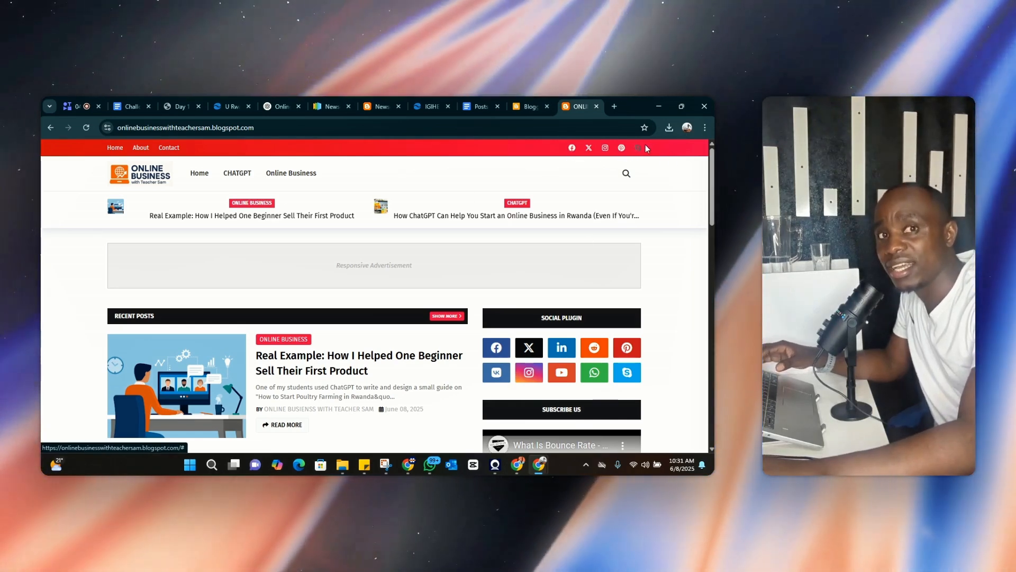
- Return to the Blogger layout, open the Social Top link list and replace the facebook entry's site URL with #
left_click(524, 106)
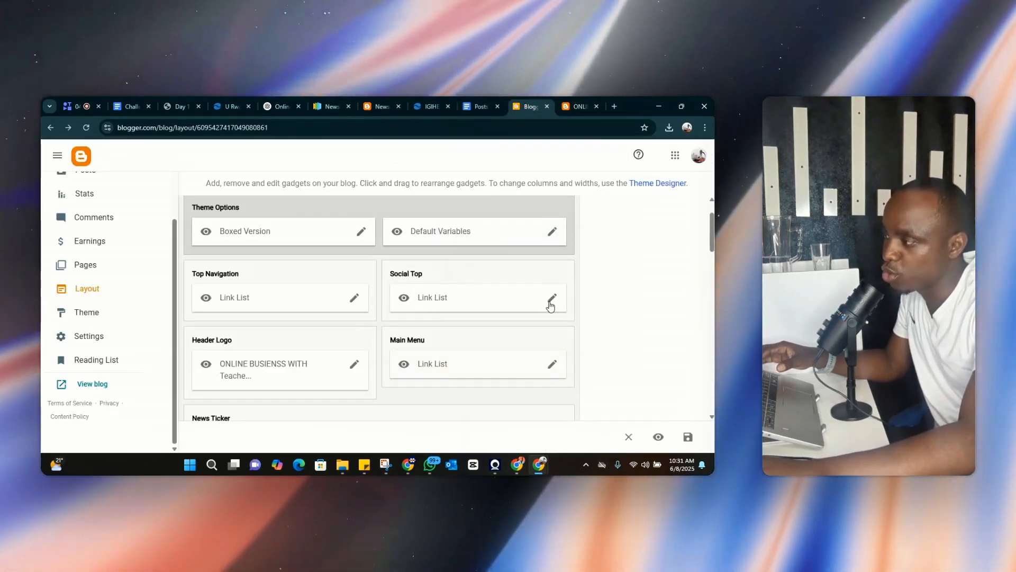
left_click(550, 300)
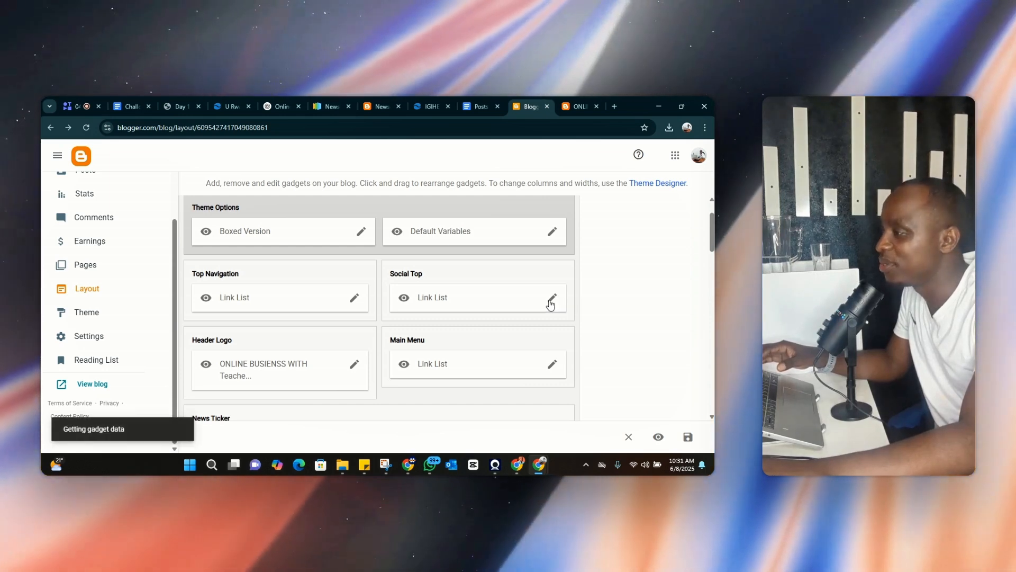
scroll(339, 330, "down", 3)
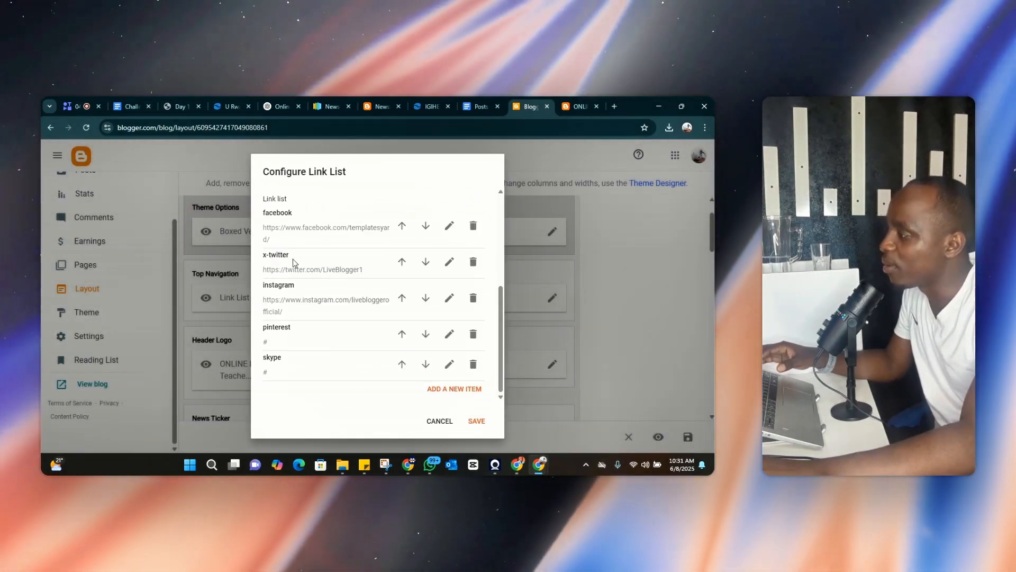
scroll(434, 301, "up", 1)
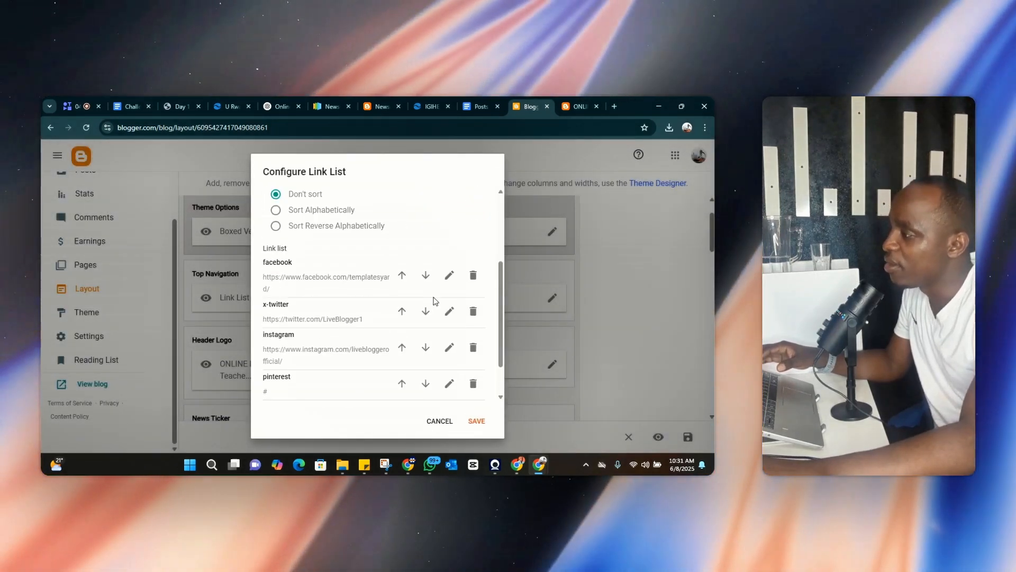
left_click(450, 275)
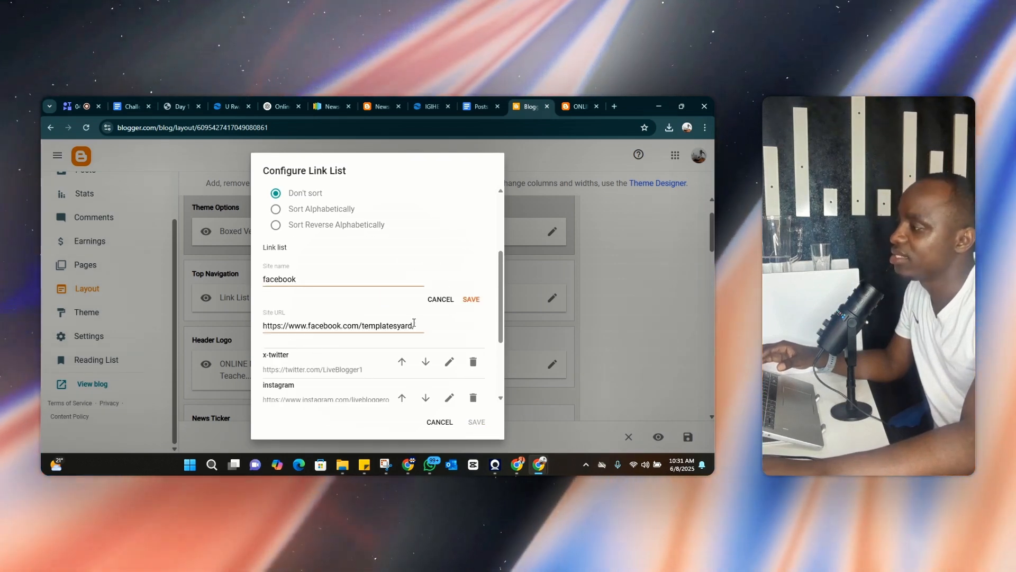
left_click_drag(414, 325, 229, 325)
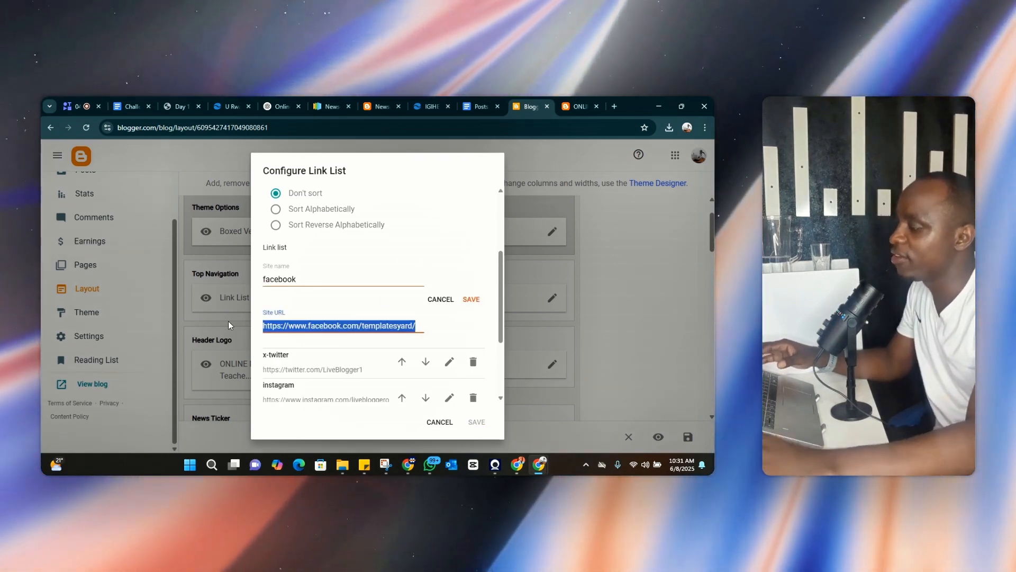
type("#")
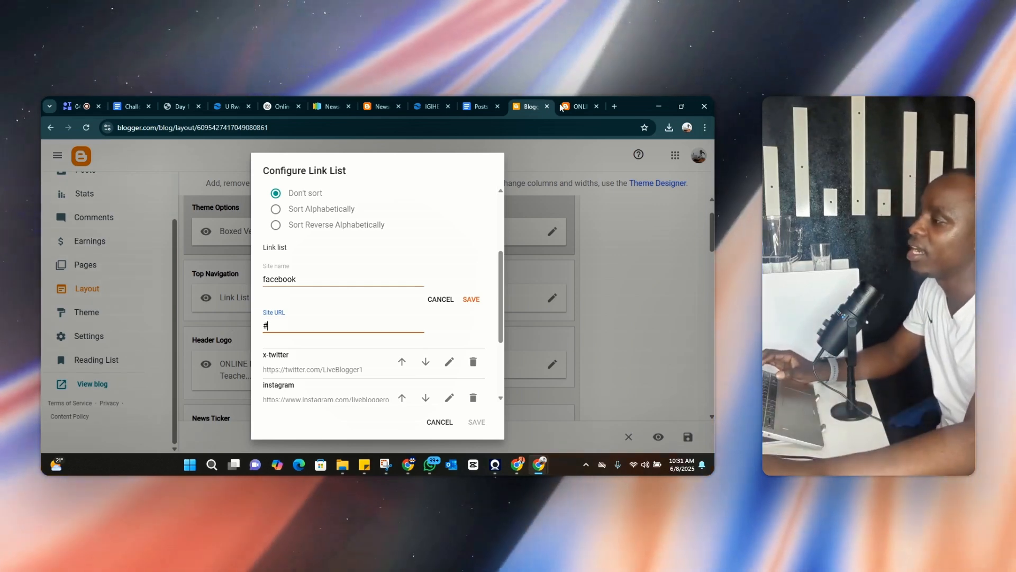
- Search Google in a new tab for the blog owner's Instagram profile and copy the profile result's link address
left_click(612, 106)
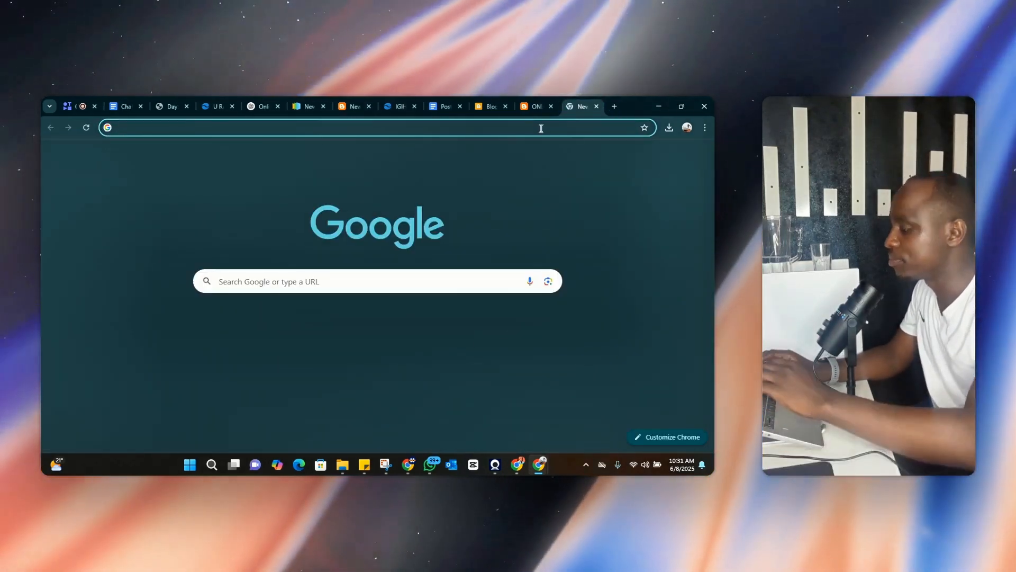
type("benegusen")
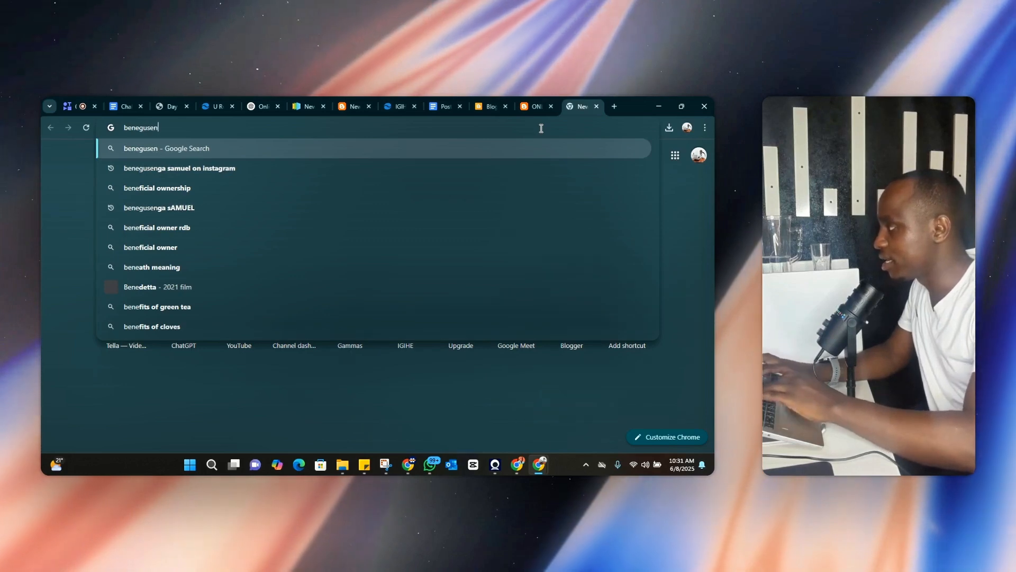
type("ga")
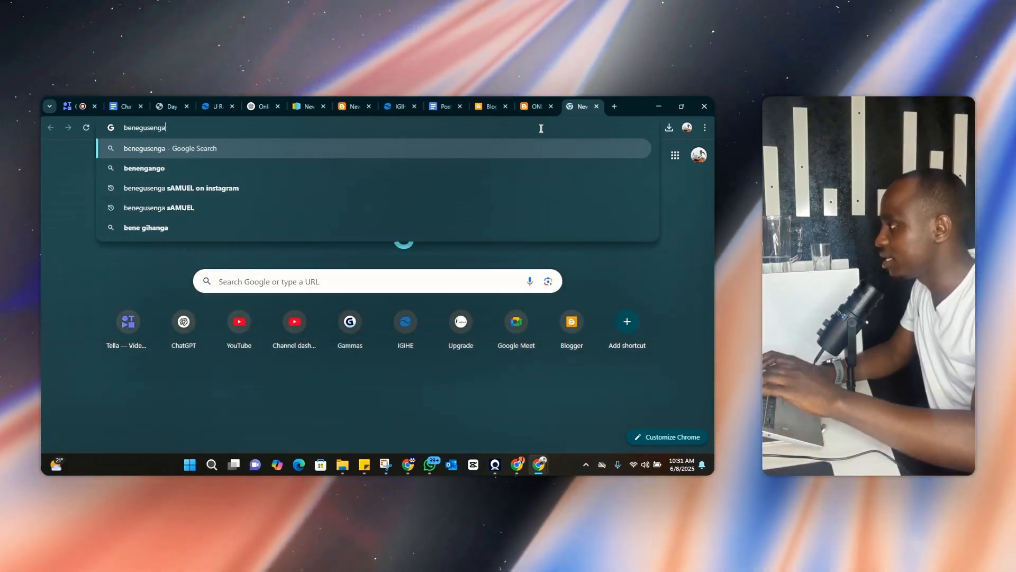
type(" sAM")
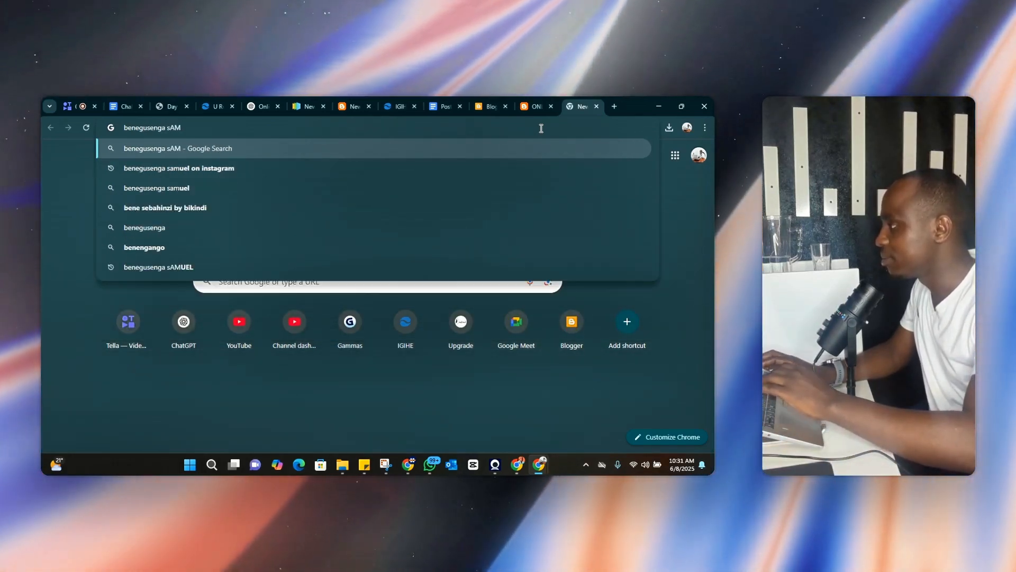
left_click(219, 172)
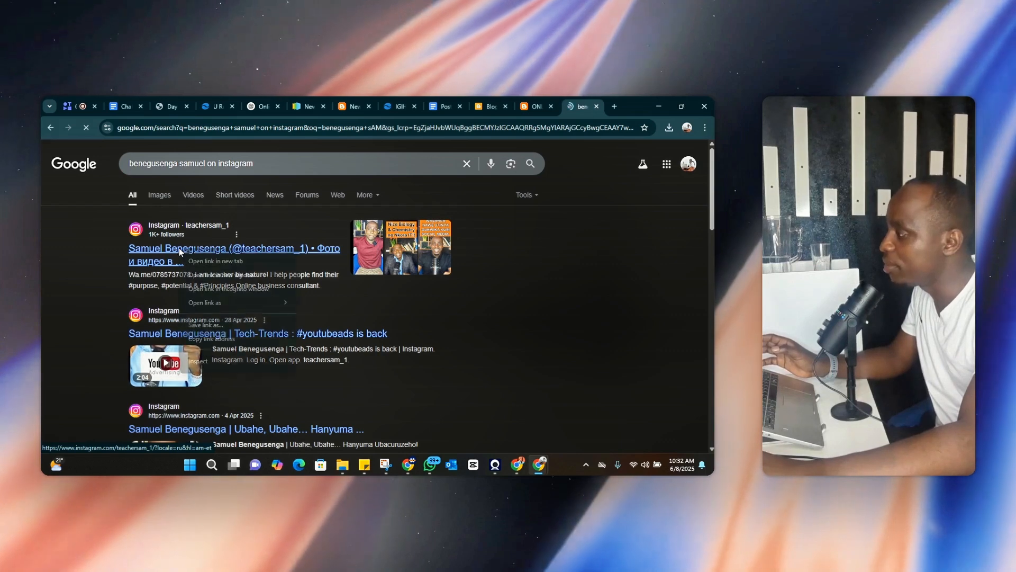
right_click(179, 249)
left_click(198, 334)
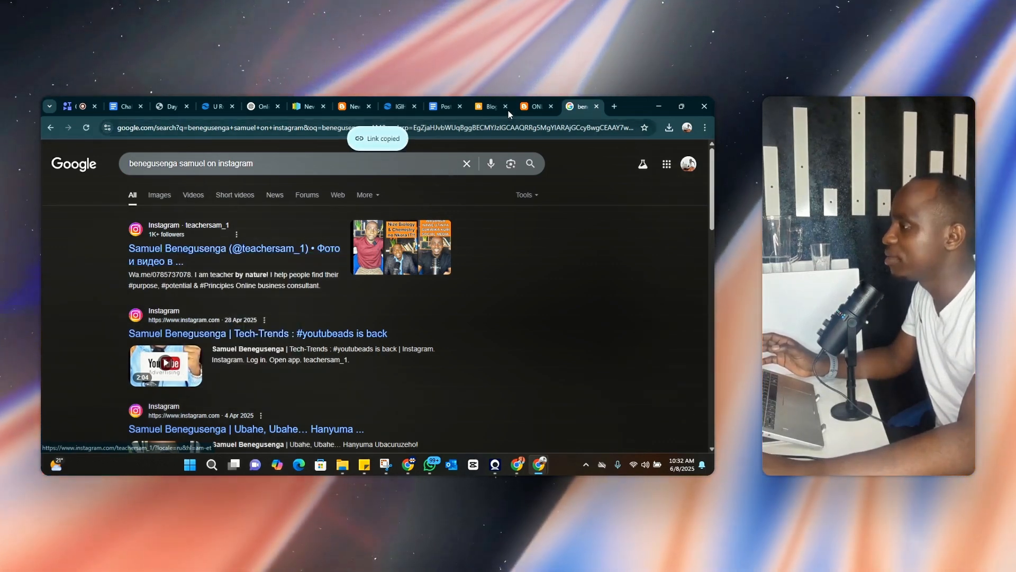
- Return to the Social Top link list, paste the copied Instagram profile address as the facebook entry's site URL and save the entry
left_click(488, 105)
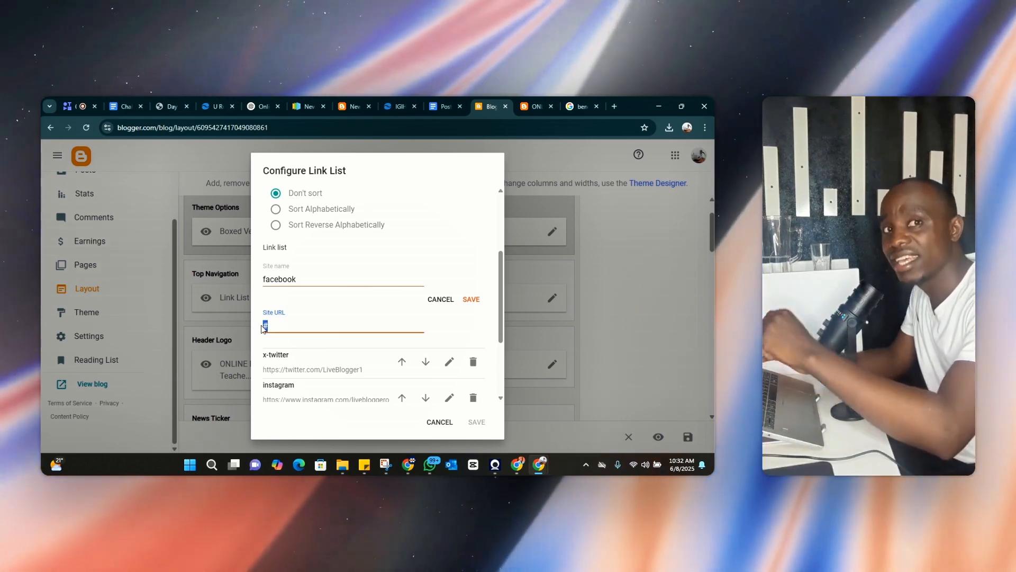
key("ctrl+v")
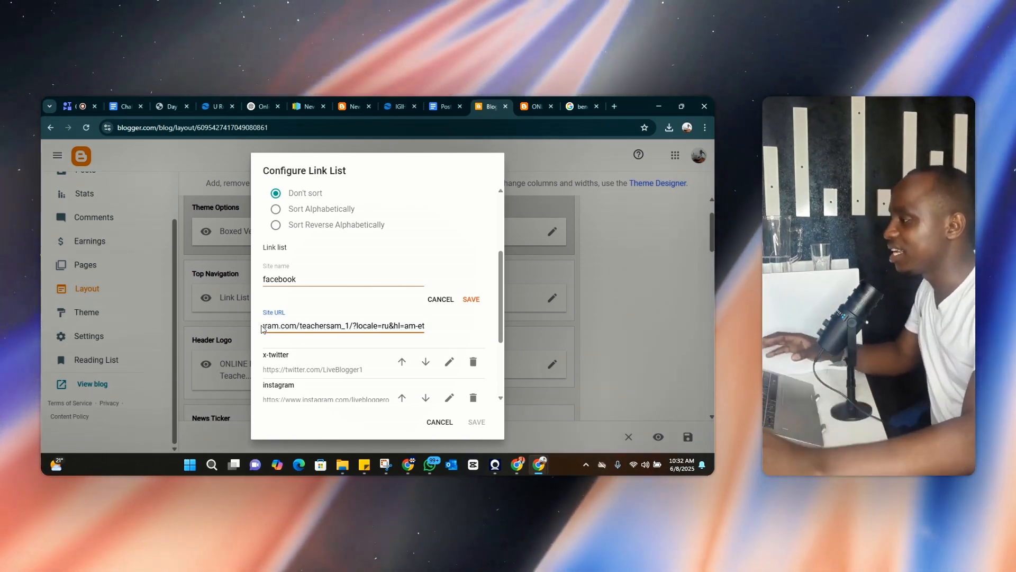
left_click(466, 300)
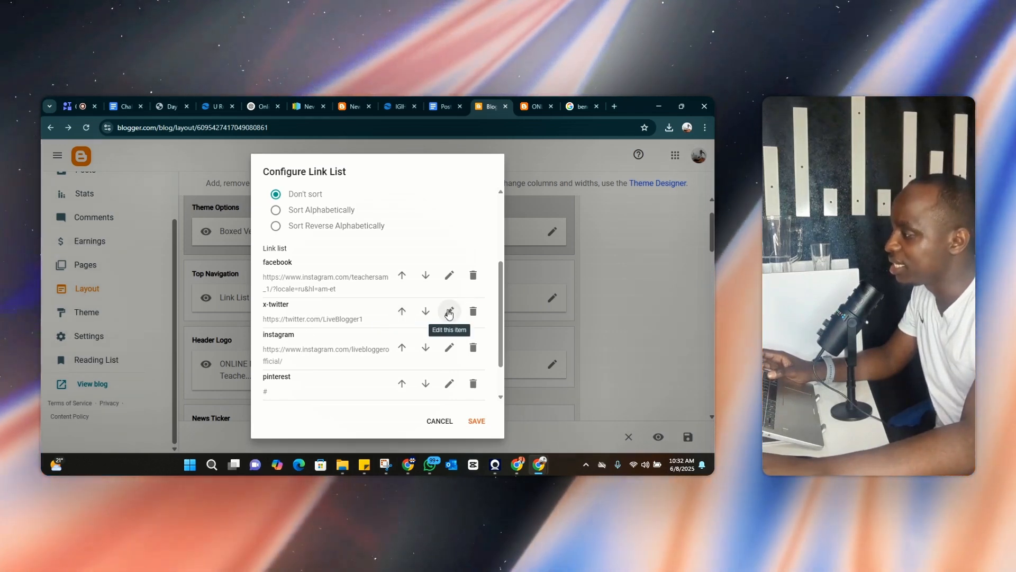
- Open the x-twitter entry for editing and replace its site URL with #
left_click(445, 312)
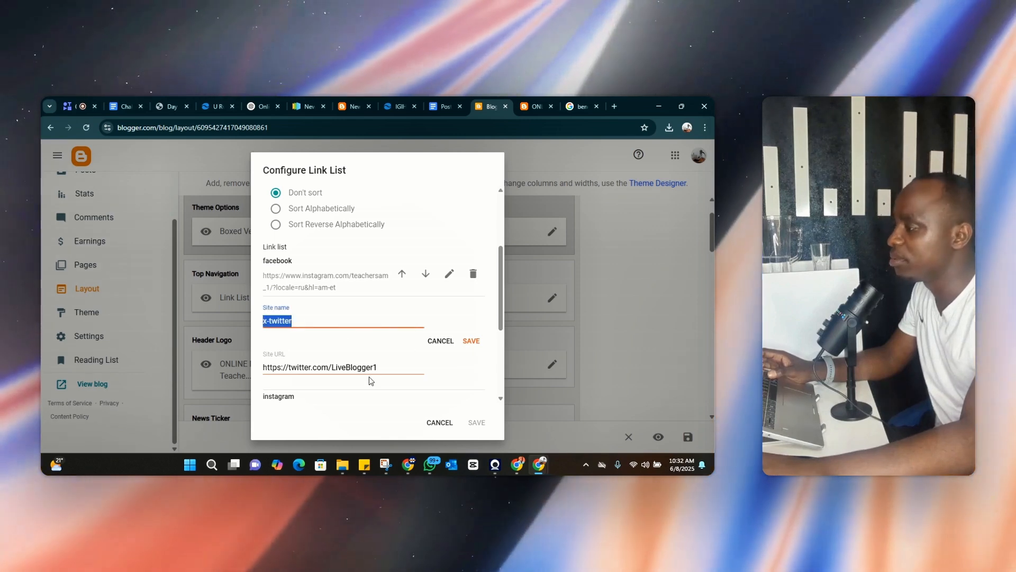
left_click_drag(377, 368, 263, 367)
key("ctrl+3")
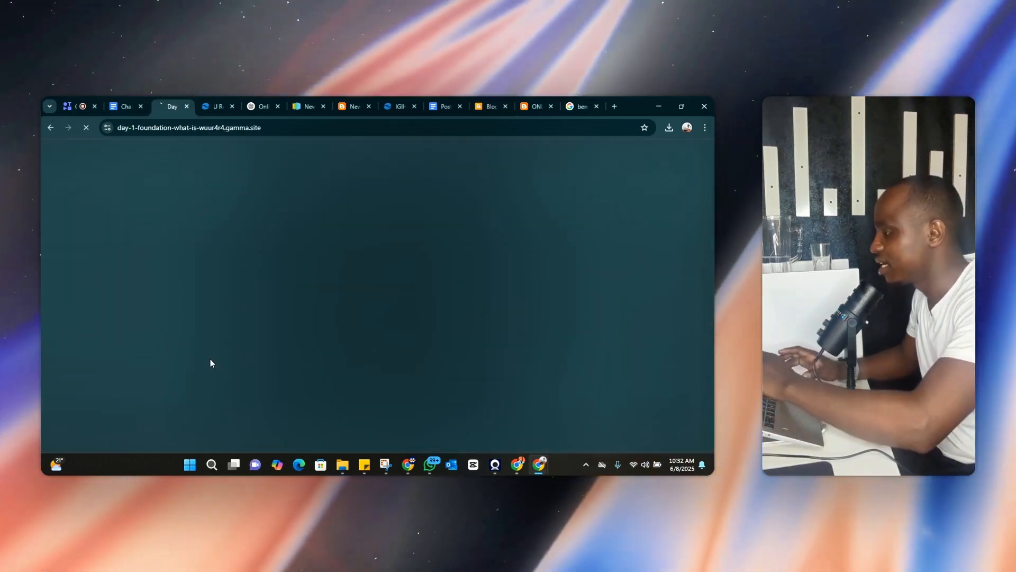
left_click(532, 104)
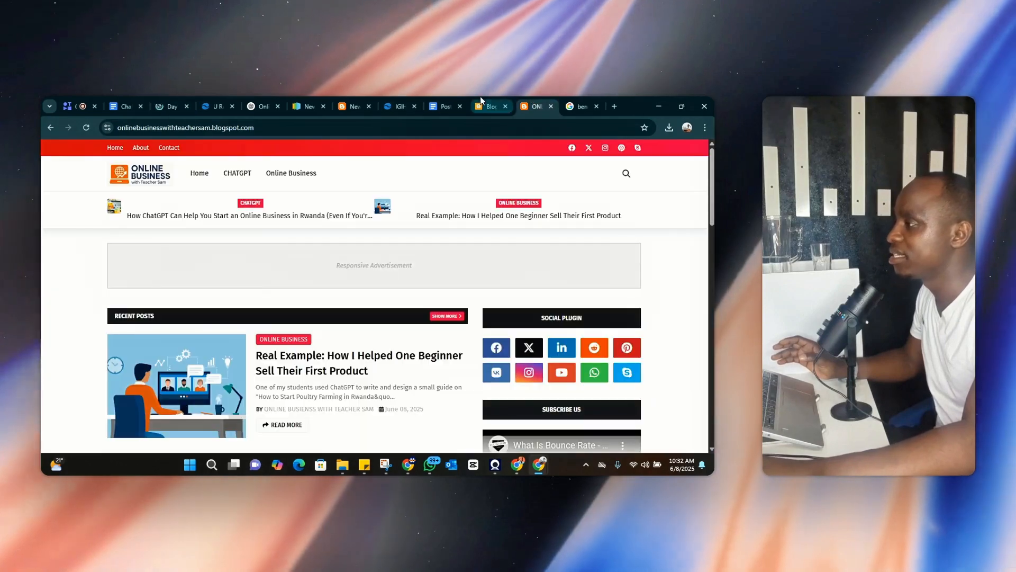
left_click(483, 104)
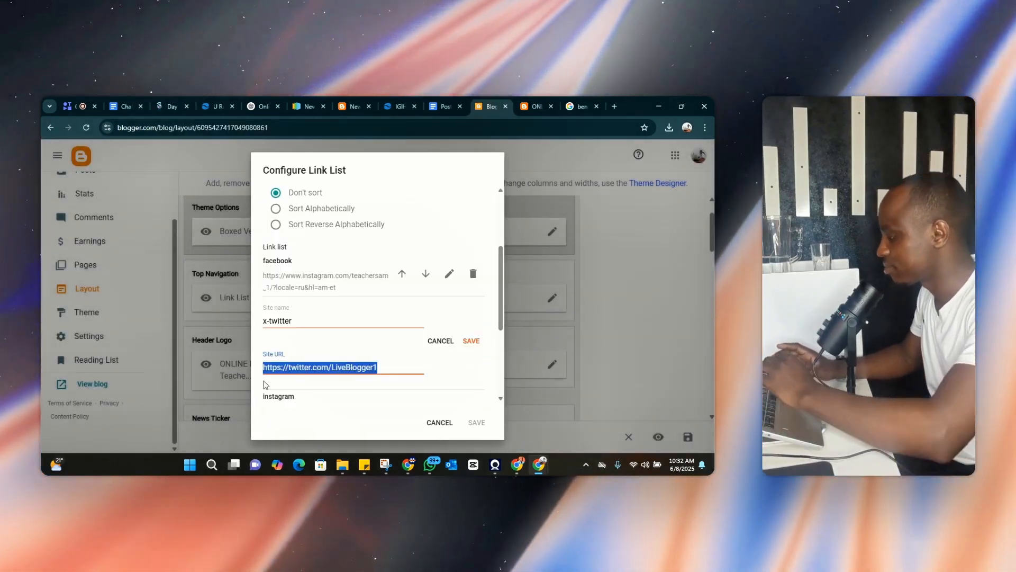
key("ctrl+3")
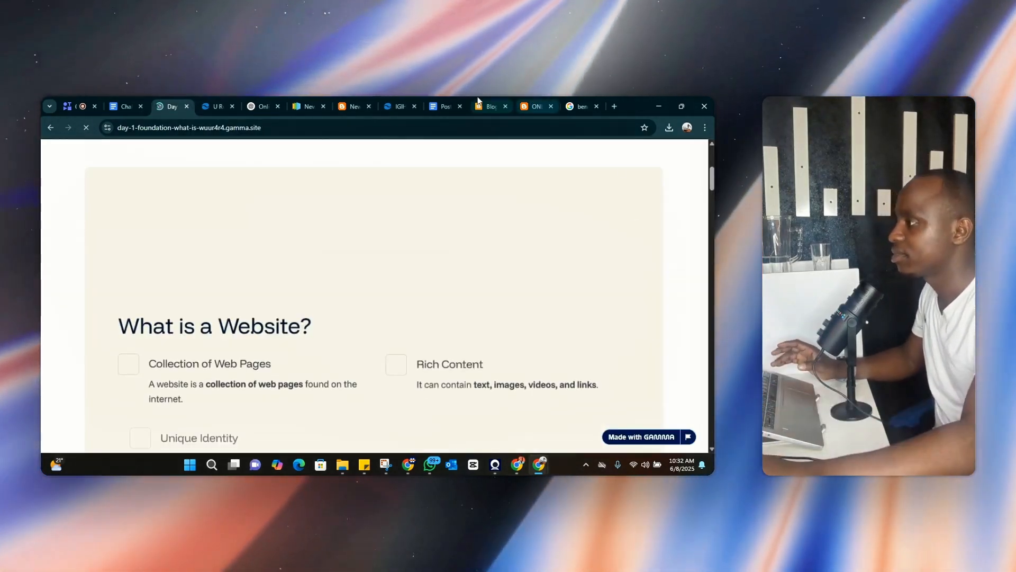
left_click(483, 106)
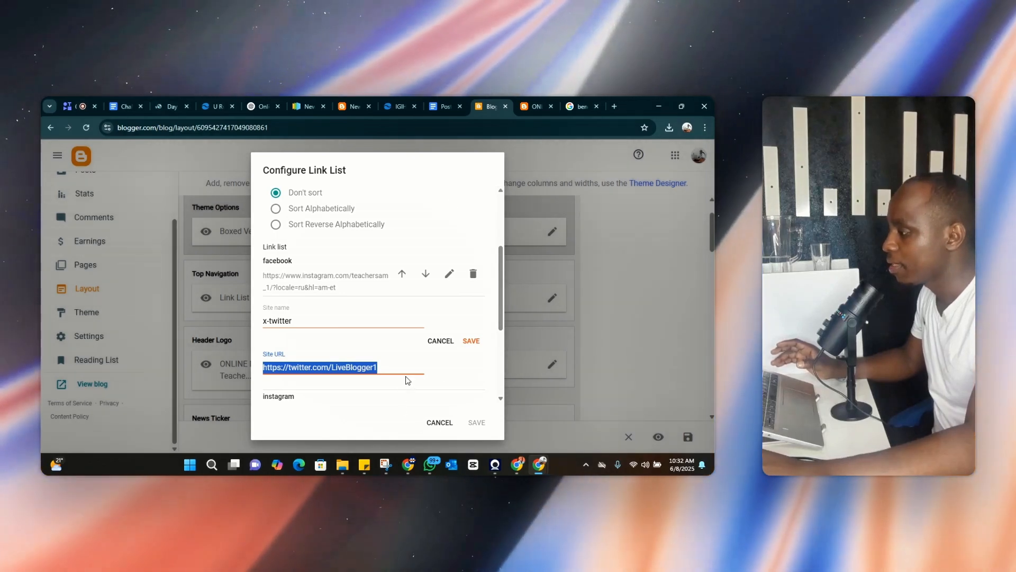
left_click(410, 378)
left_click_drag(385, 368, 183, 365)
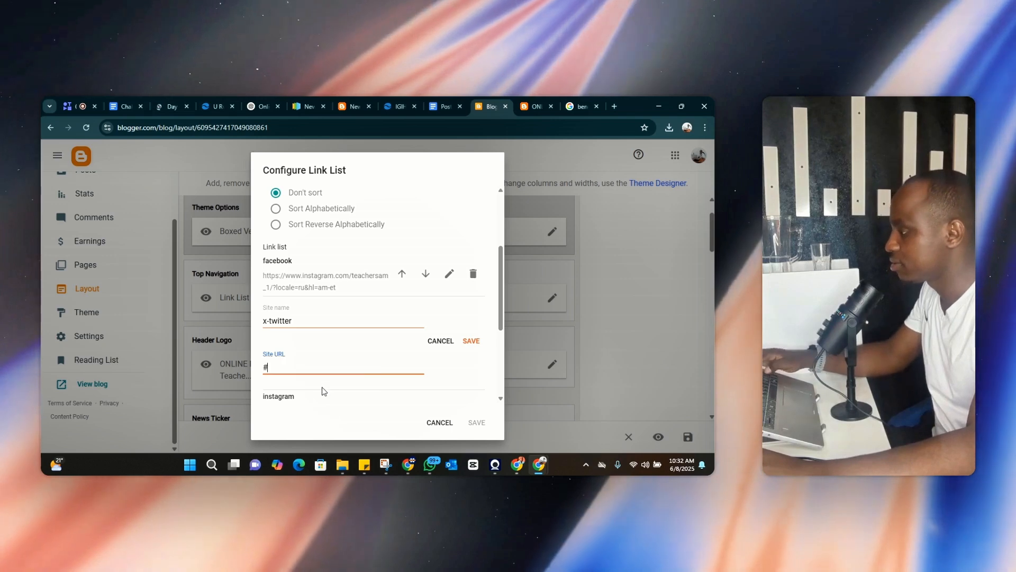
- Delete the skype and pinterest entries from the Social Top link list
scroll(360, 353, "down", 3)
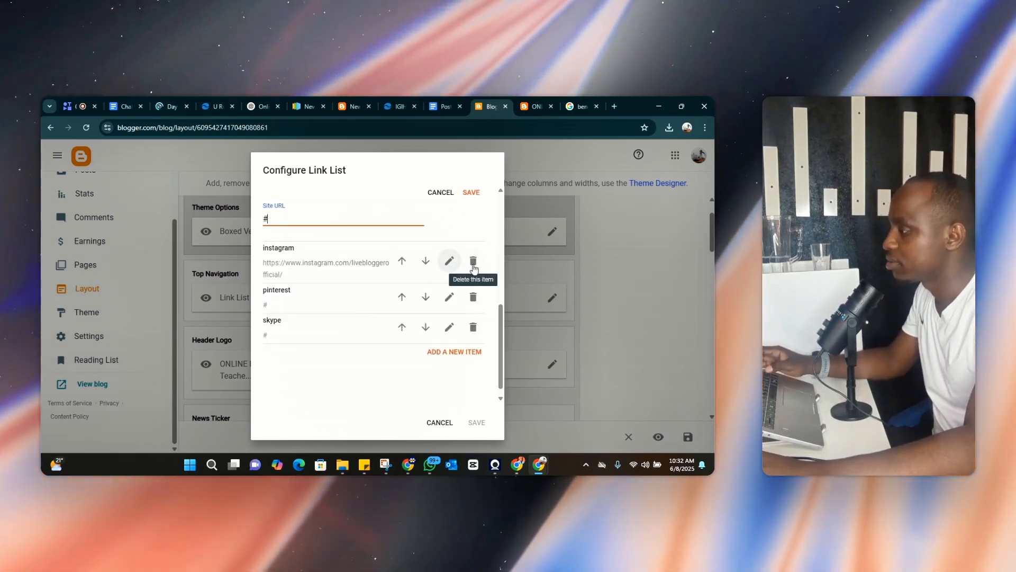
left_click(471, 328)
left_click(473, 296)
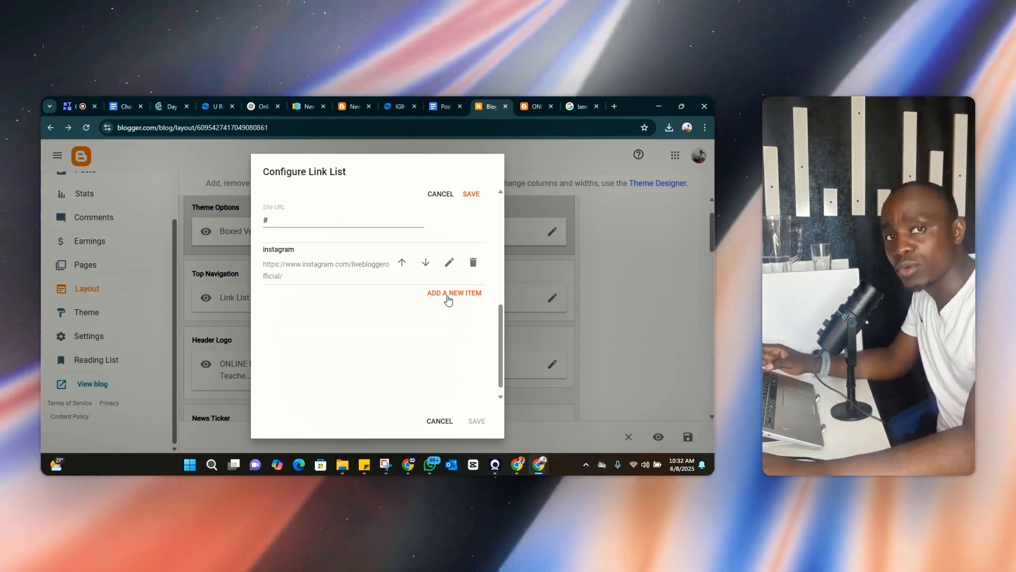
- Add a new item with the site name Youtube and the site URL #, and save the entry
left_click(448, 294)
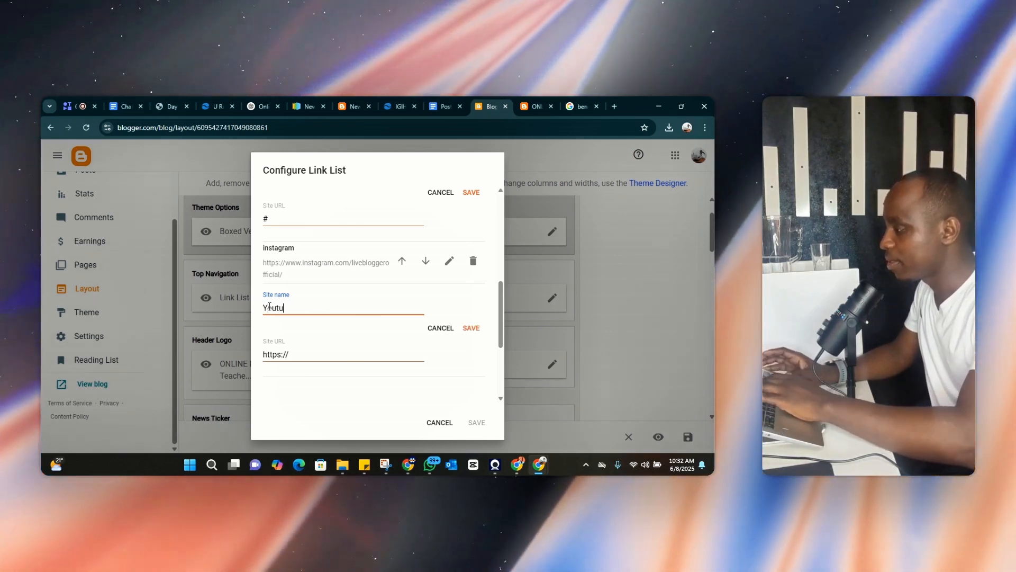
type("Youtube")
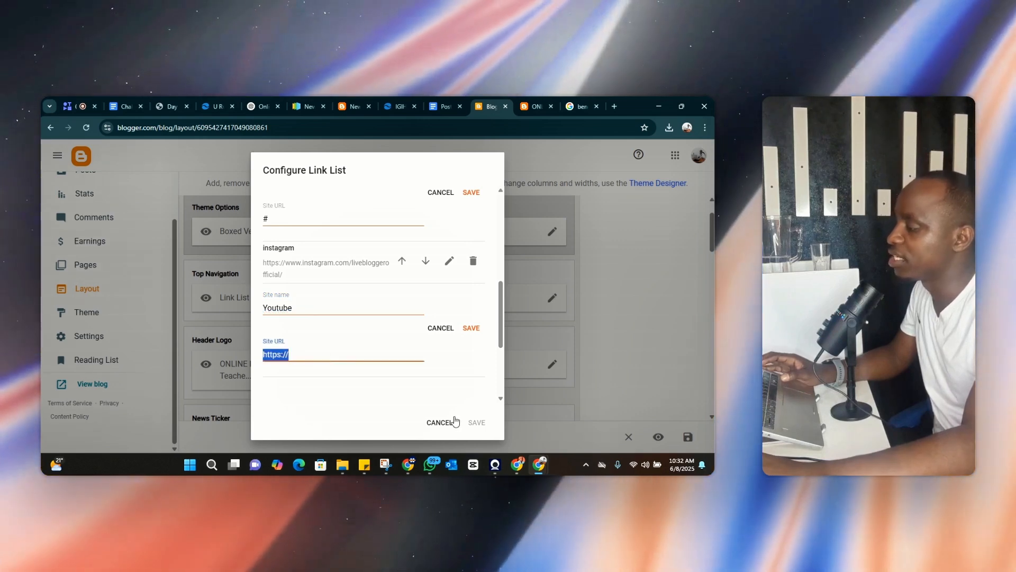
type("#")
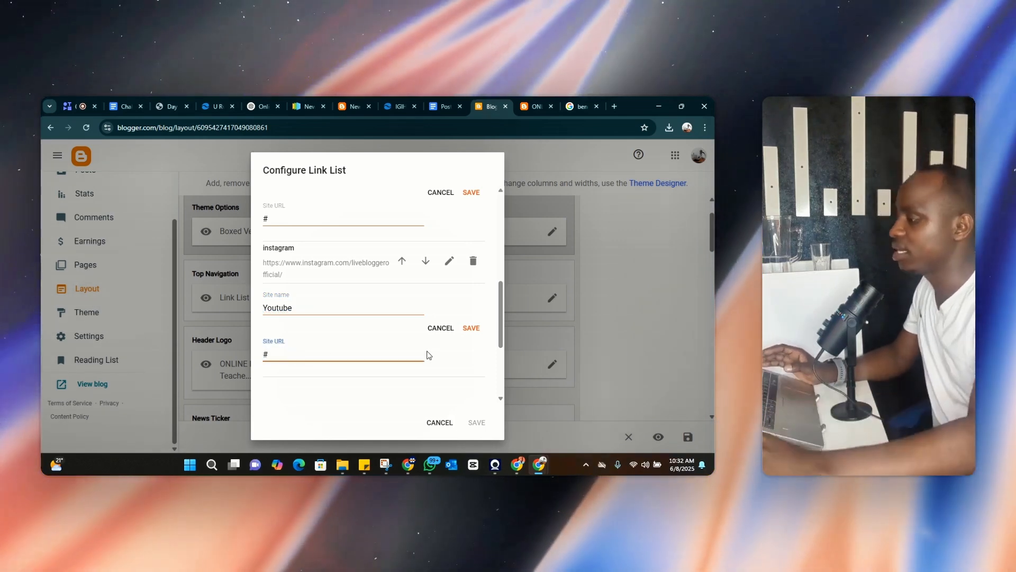
left_click(472, 328)
- Save the edited x-twitter entry and the whole Social Top link list
scroll(466, 296, "up", 2)
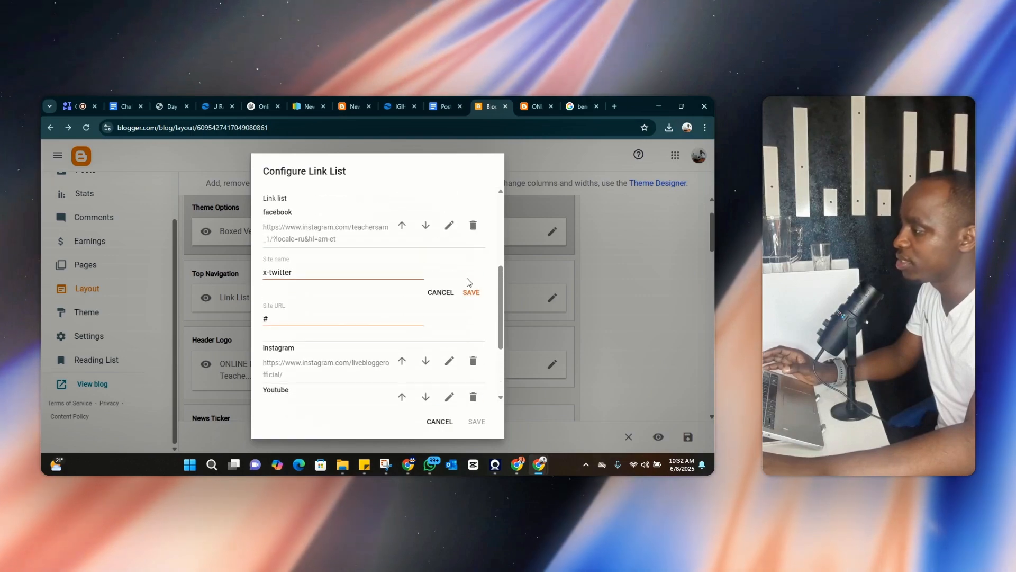
left_click(470, 293)
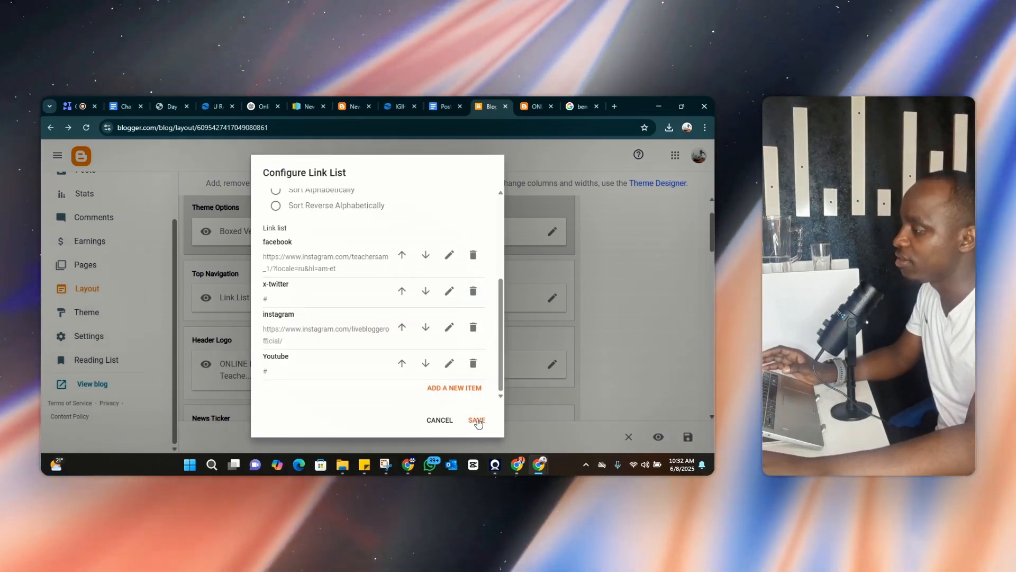
left_click(476, 420)
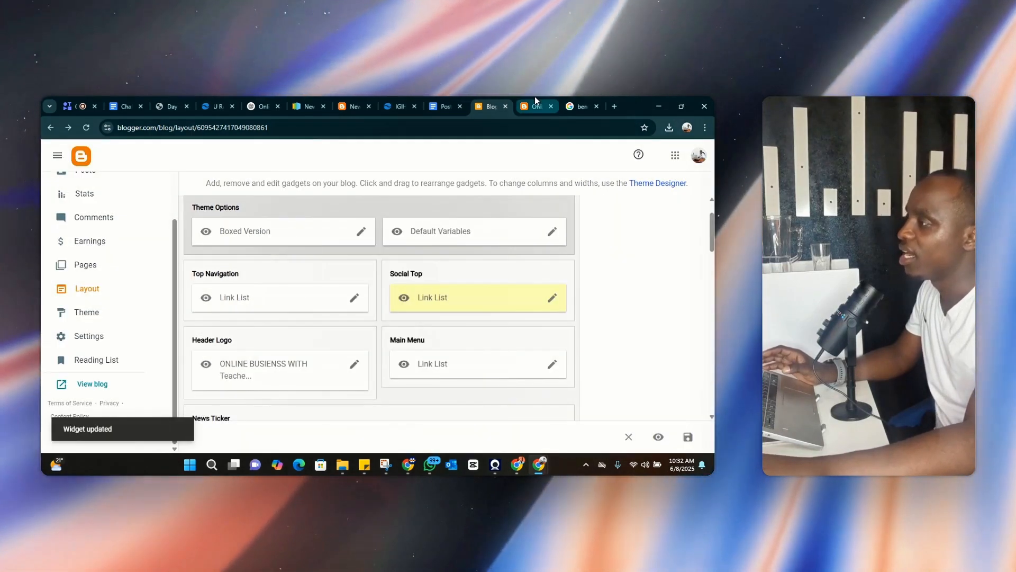
- Reload the live blog's home page to check the header social icons and page content, and return to the Blogger layout
left_click(536, 103)
left_click(136, 174)
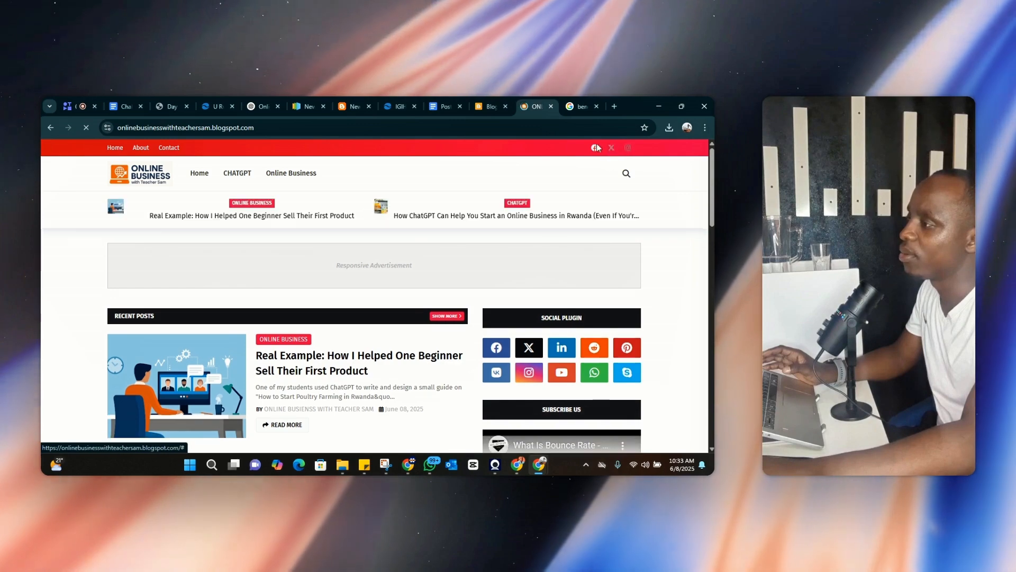
scroll(387, 347, "down", 11)
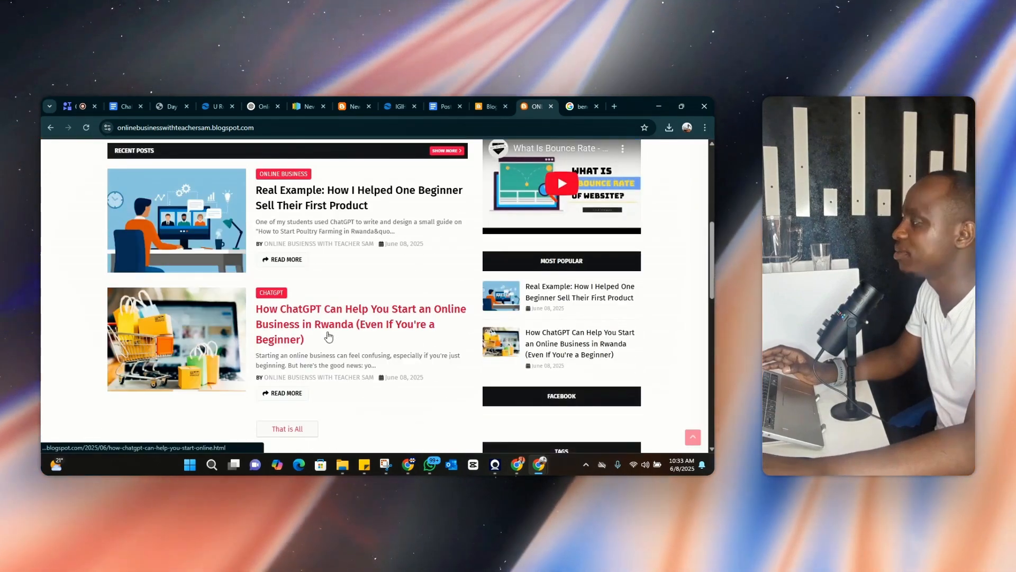
left_click_drag(713, 320, 713, 175)
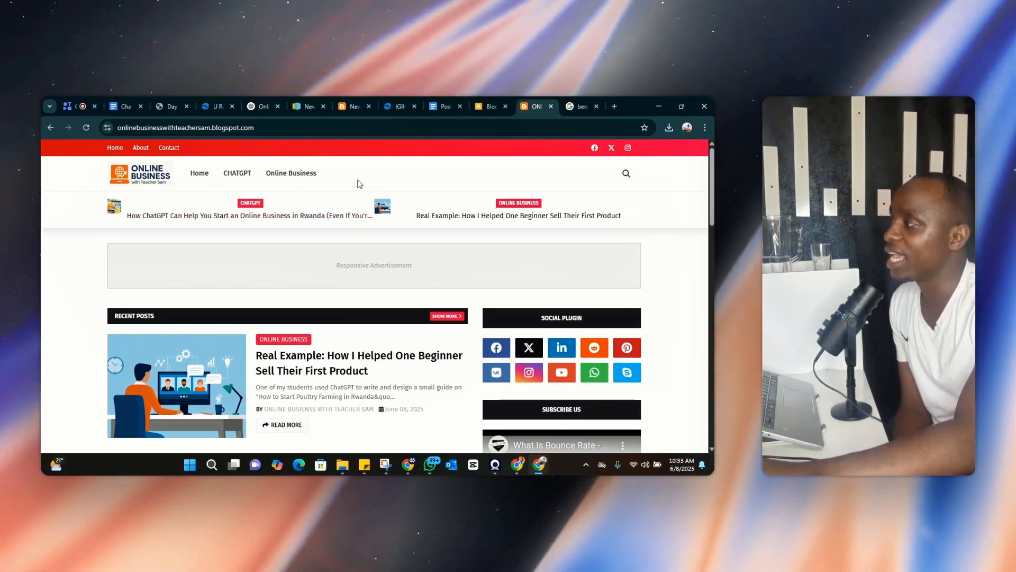
left_click(490, 106)
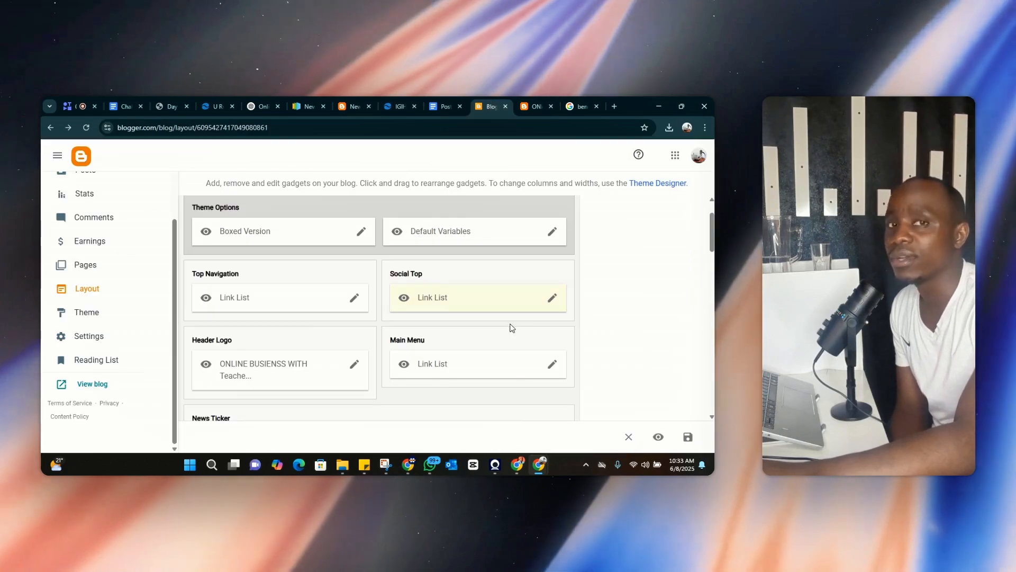
- Create a new post on the online business blog
scroll(624, 328, "up", 2)
scroll(106, 234, "up", 2)
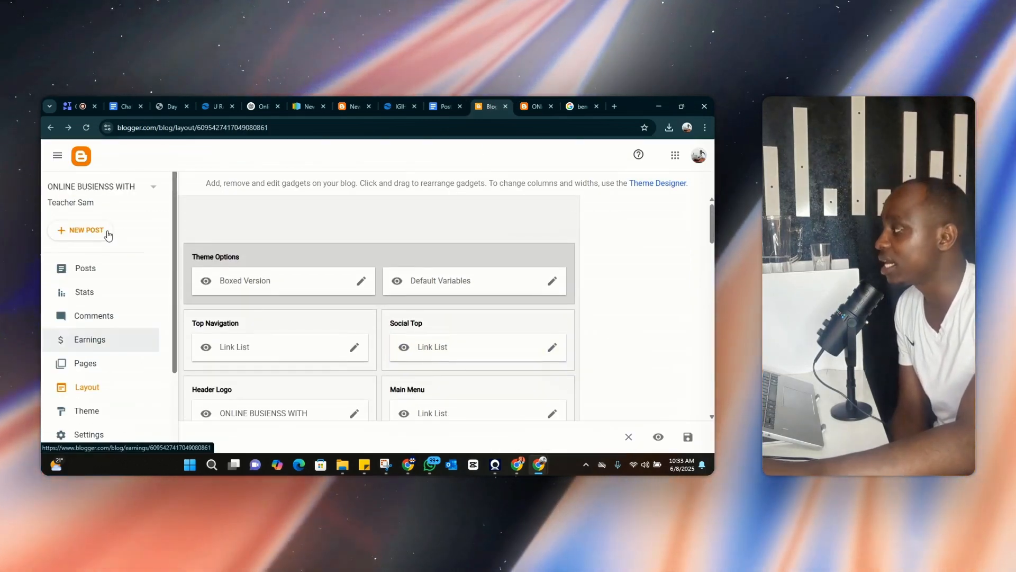
left_click(88, 233)
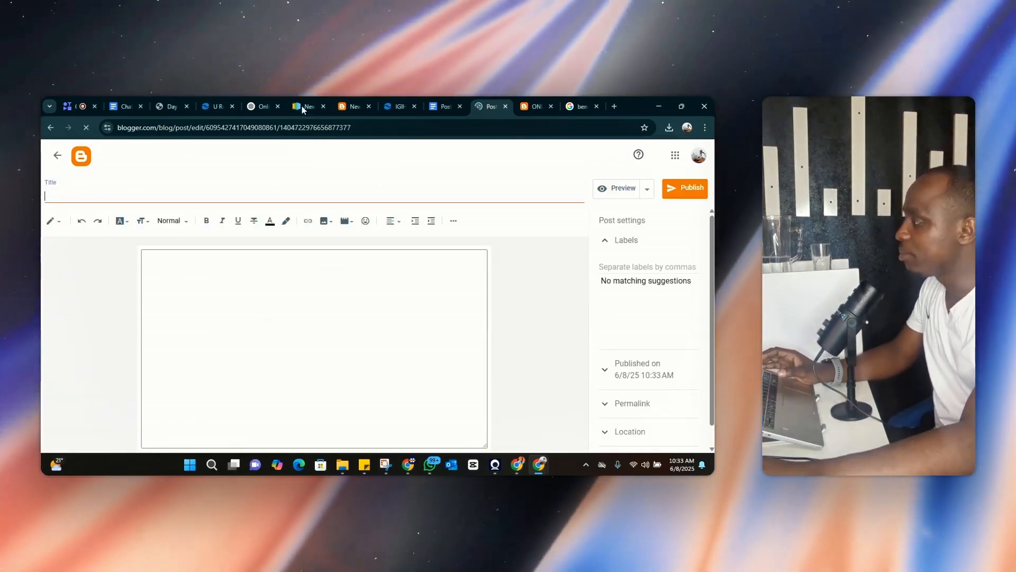
- Copy the heading "Real Example: How I Helped One Beginner Sell Their First Product" from the Posts document into the new post's title
left_click(428, 104)
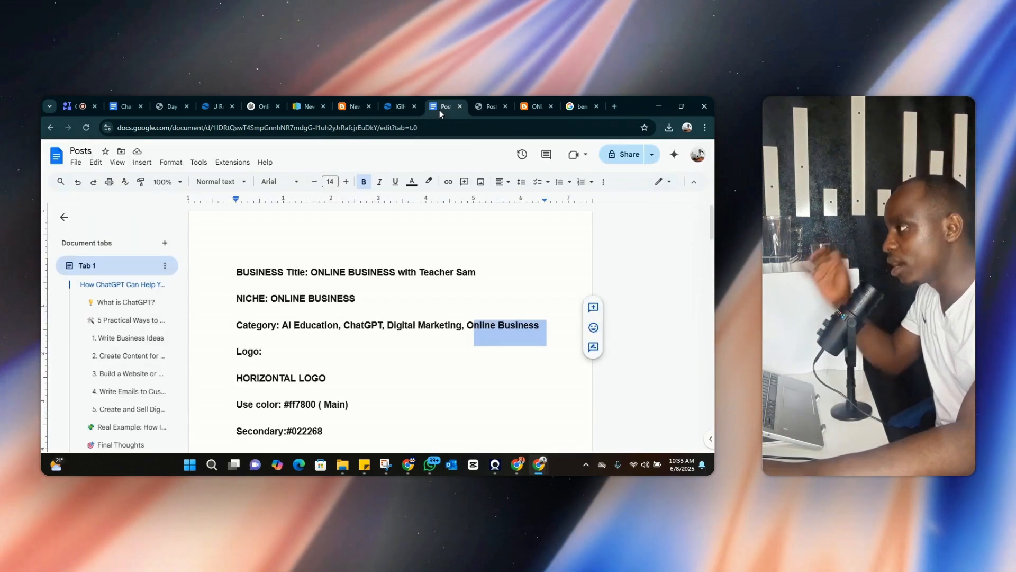
scroll(311, 328, "down", 5)
scroll(311, 328, "down", 15)
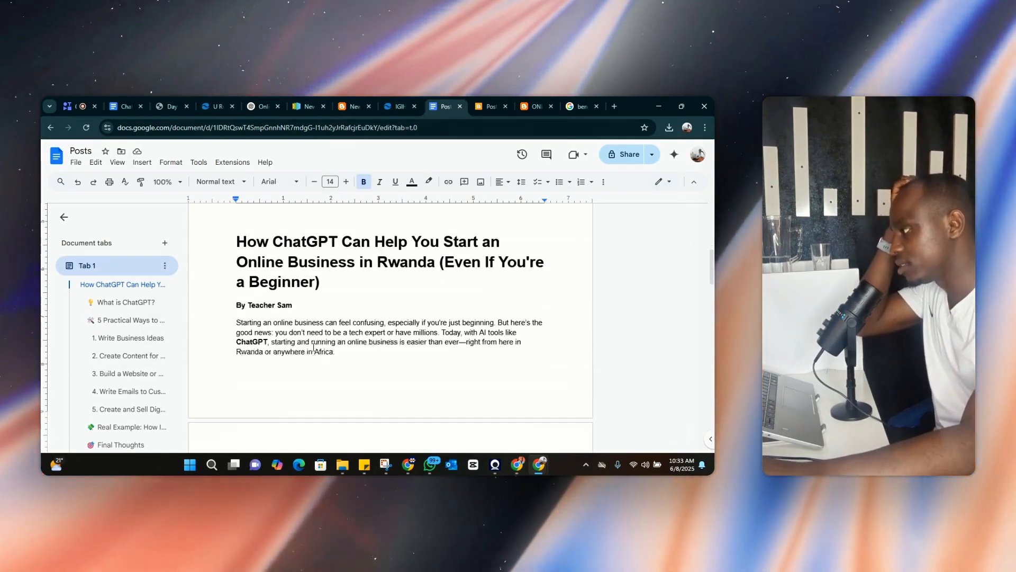
scroll(334, 361, "down", 4)
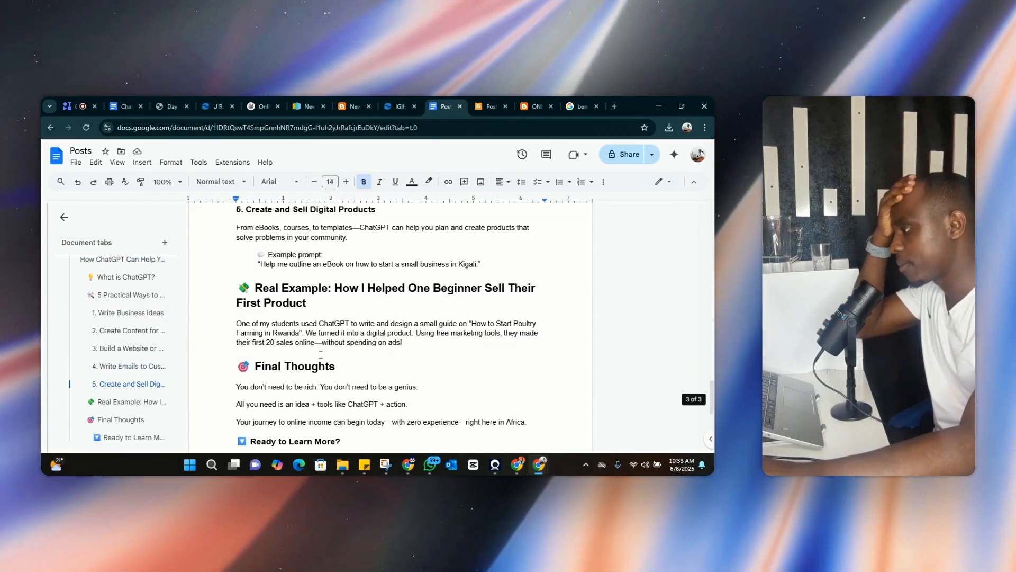
triple_click(324, 310)
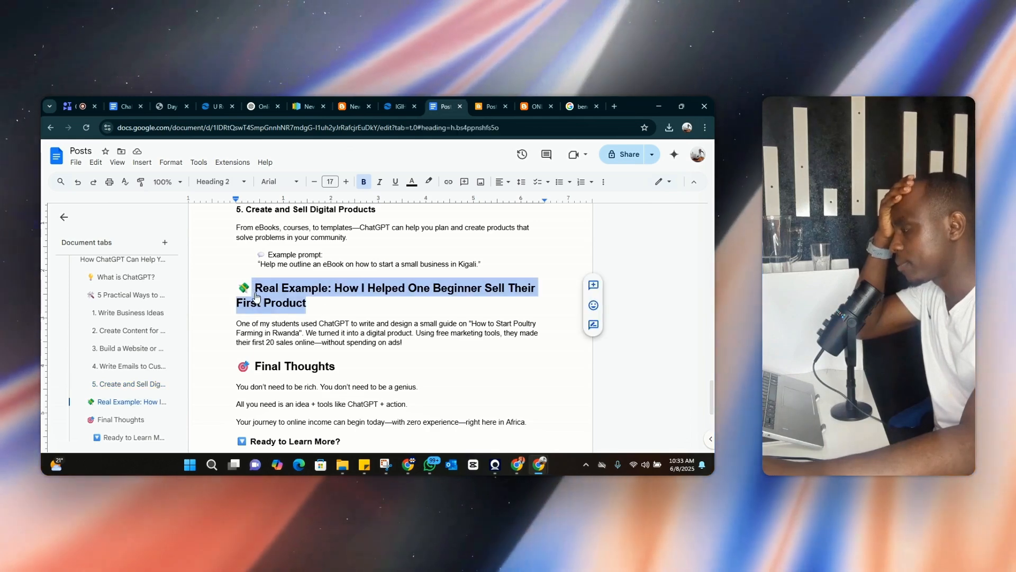
right_click(253, 303)
left_click(279, 207)
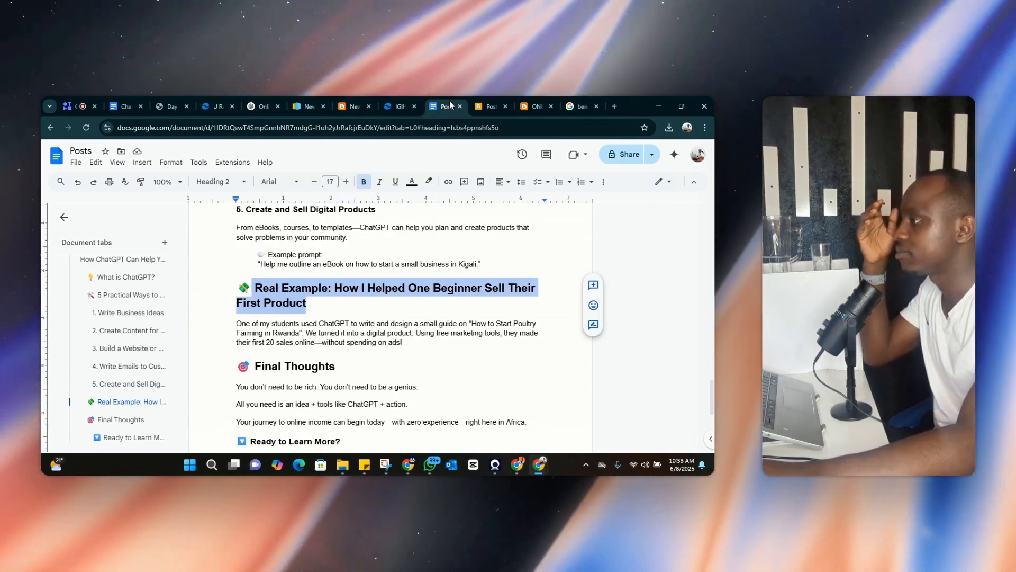
left_click(479, 103)
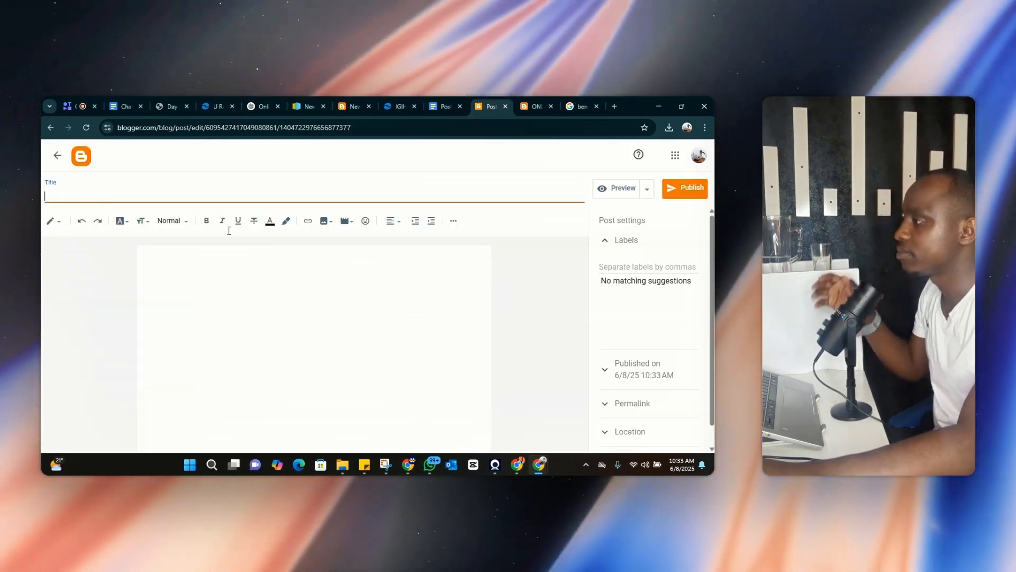
left_click(93, 199)
key("ctrl+v")
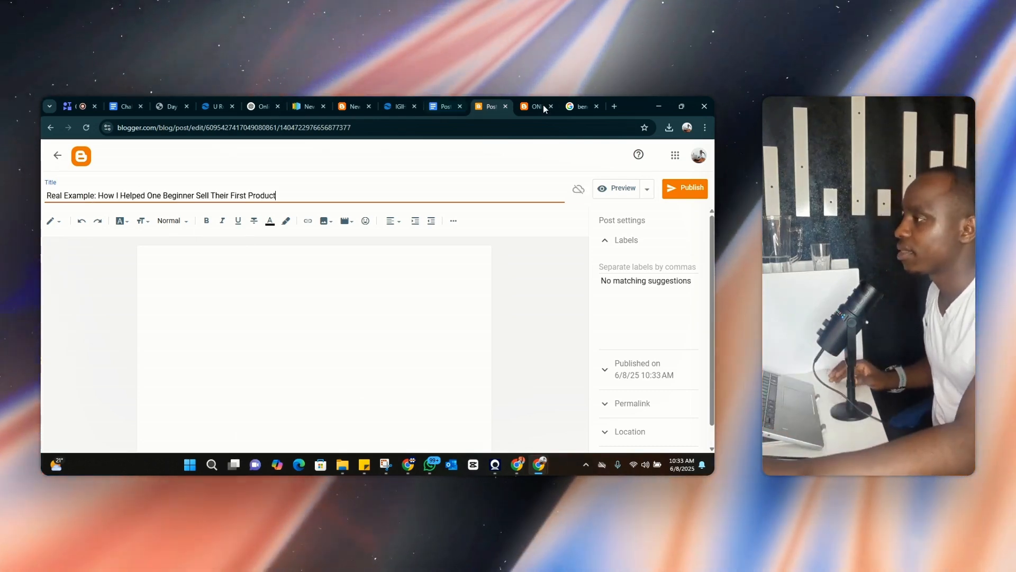
- Copy the text from below the Real Example heading to the end of the Posts document
left_click(525, 105)
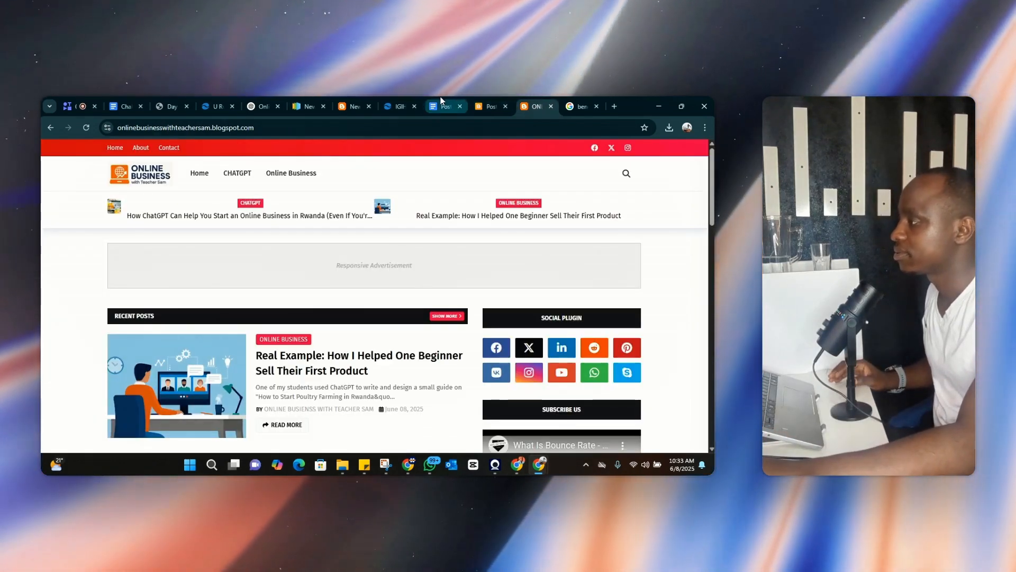
left_click(443, 106)
scroll(370, 296, "down", 4)
scroll(370, 296, "up", 3)
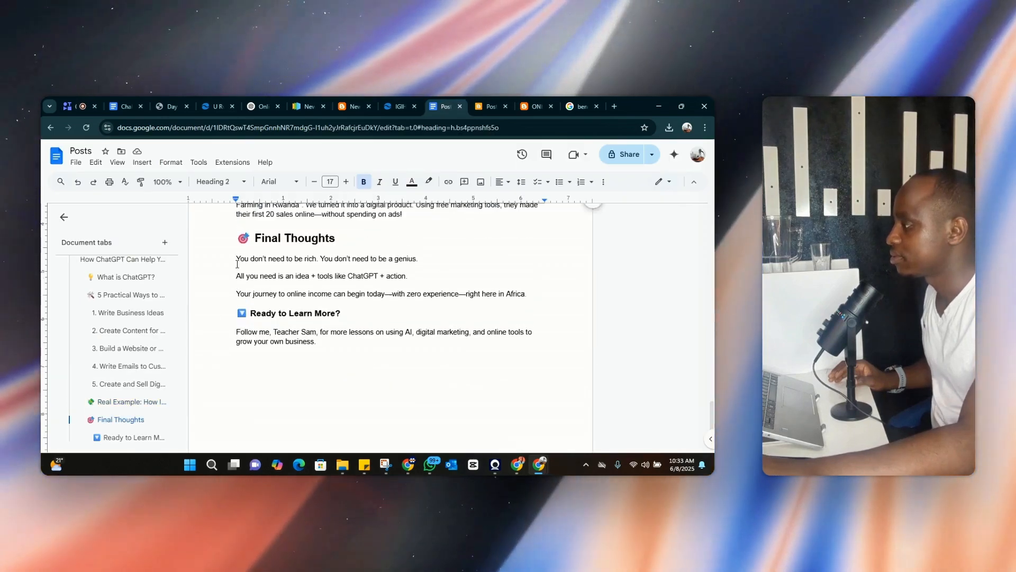
left_click_drag(236, 274, 367, 473)
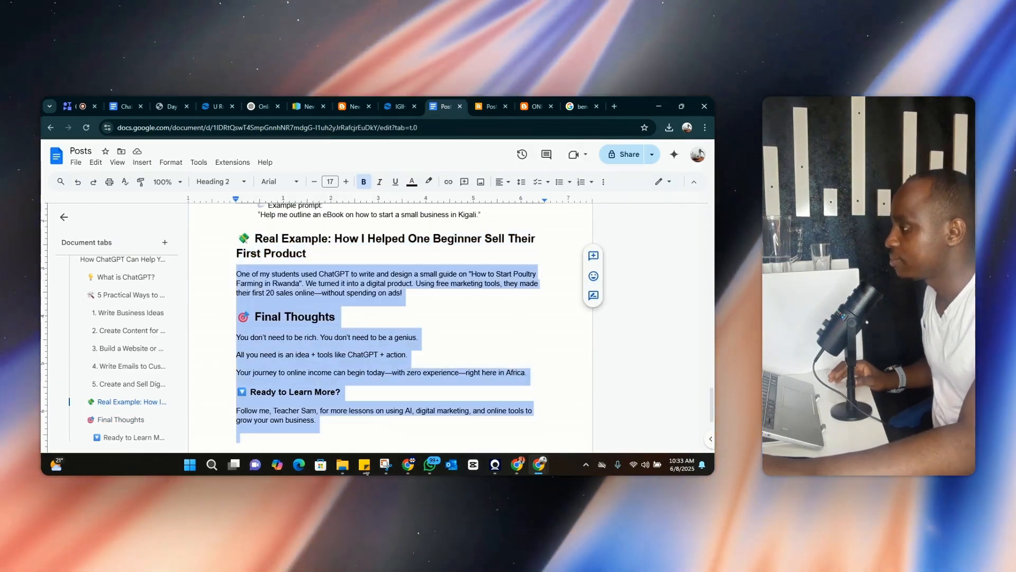
right_click(322, 404)
left_click(344, 217)
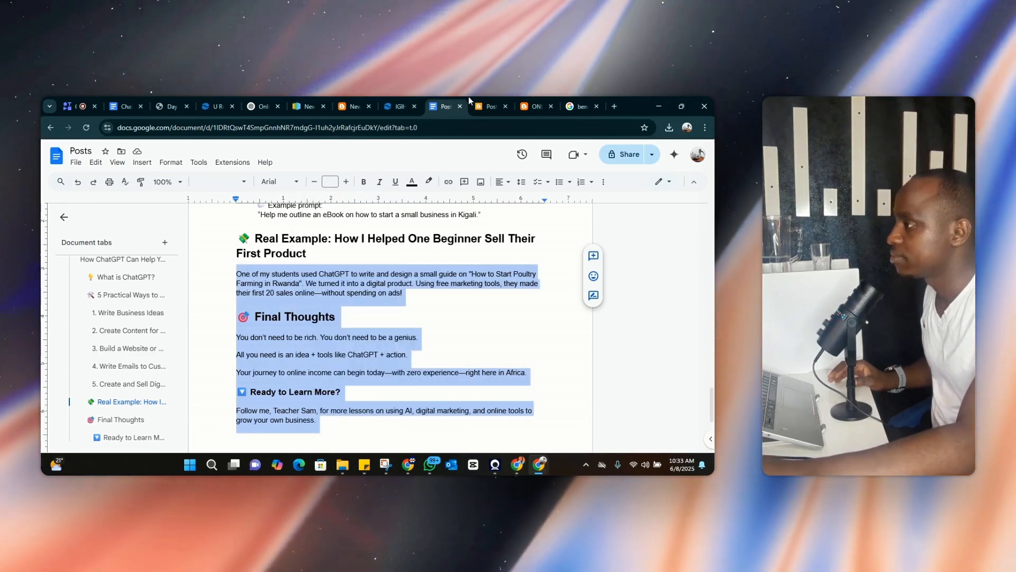
- Paste the copied text into the post body and add an empty line below the Final Thoughts heading
left_click(489, 106)
left_click(233, 274)
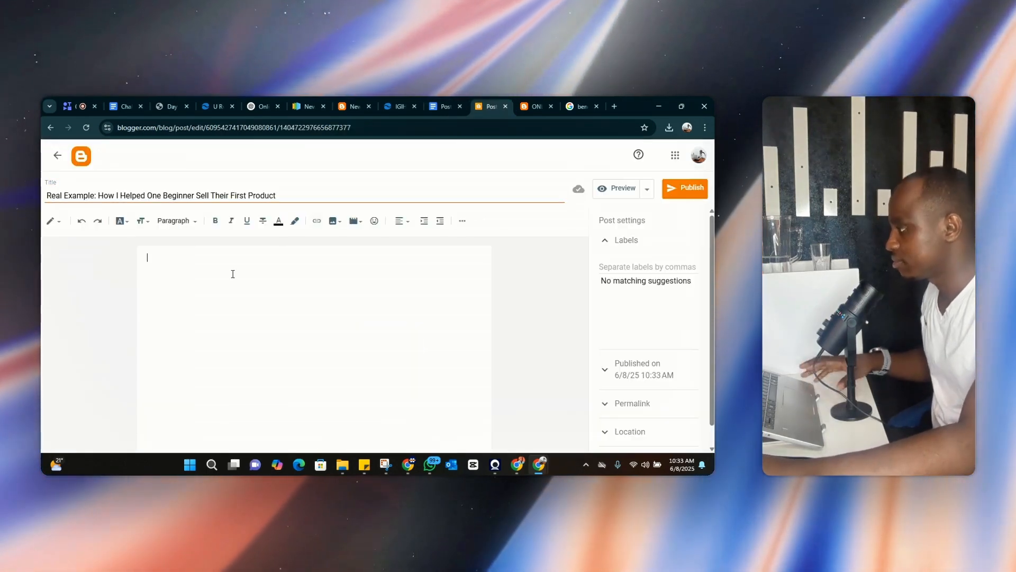
key("ctrl+v")
left_click(257, 301)
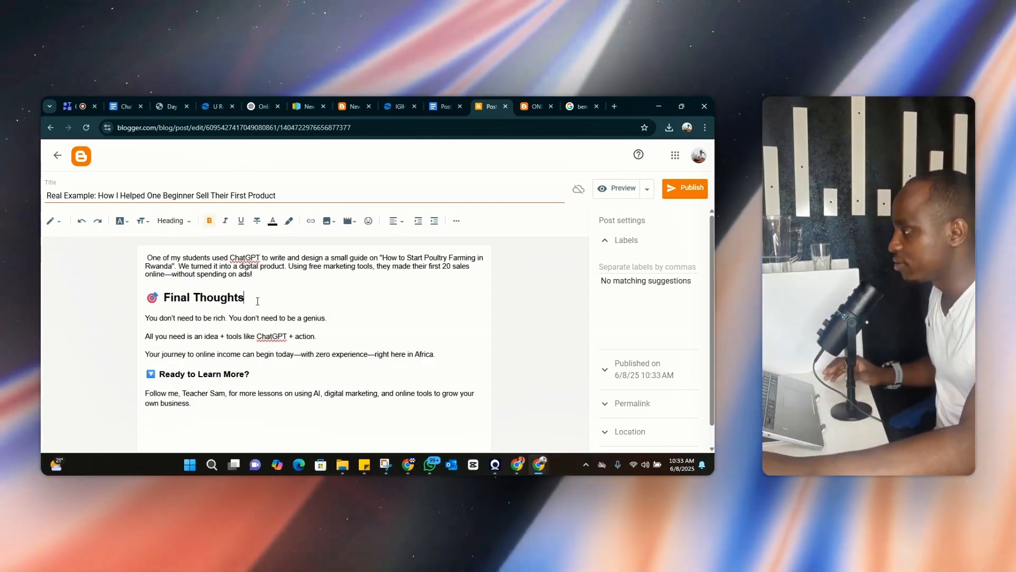
key("Return")
left_click(349, 223)
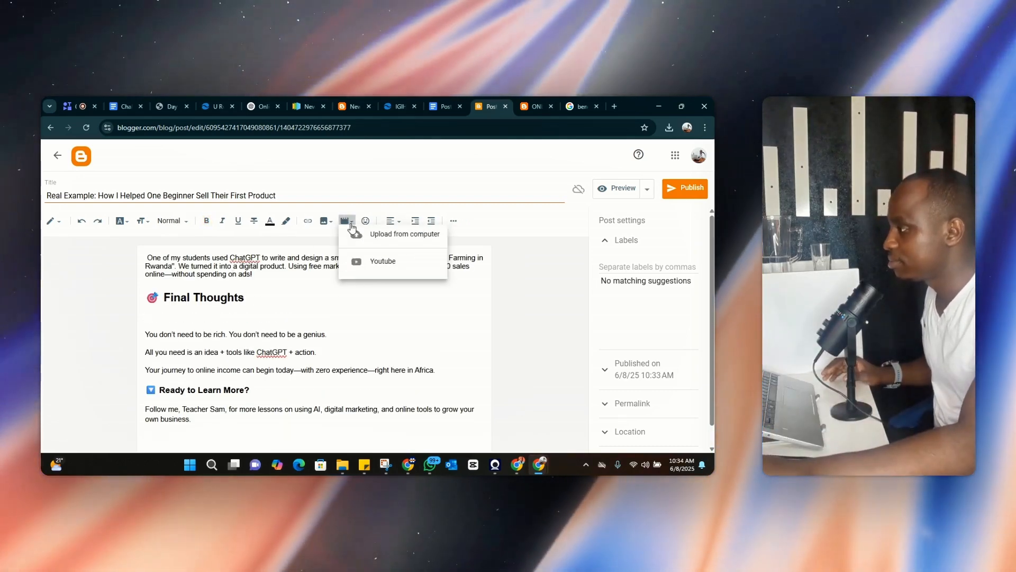
left_click(365, 238)
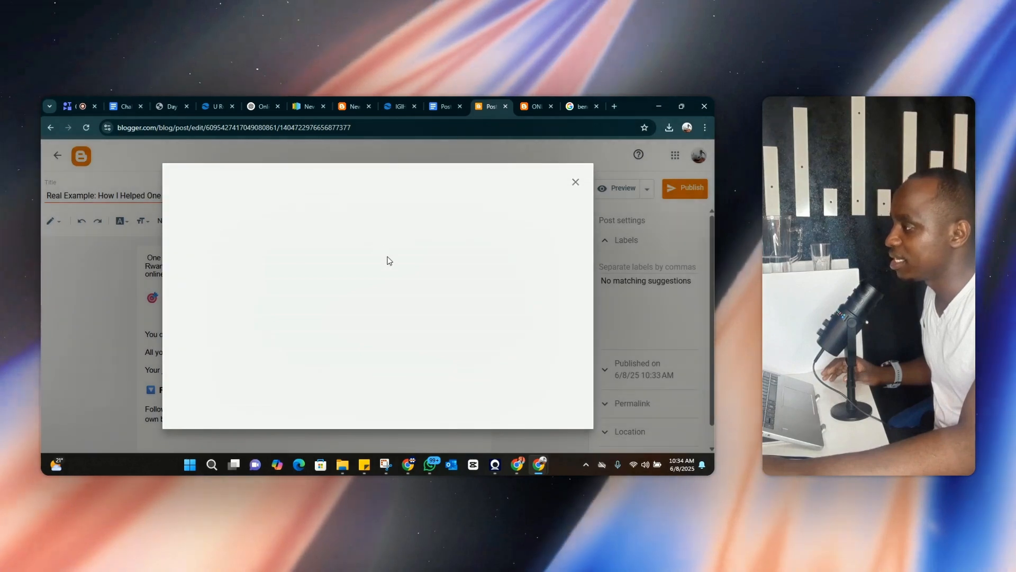
left_click(574, 183)
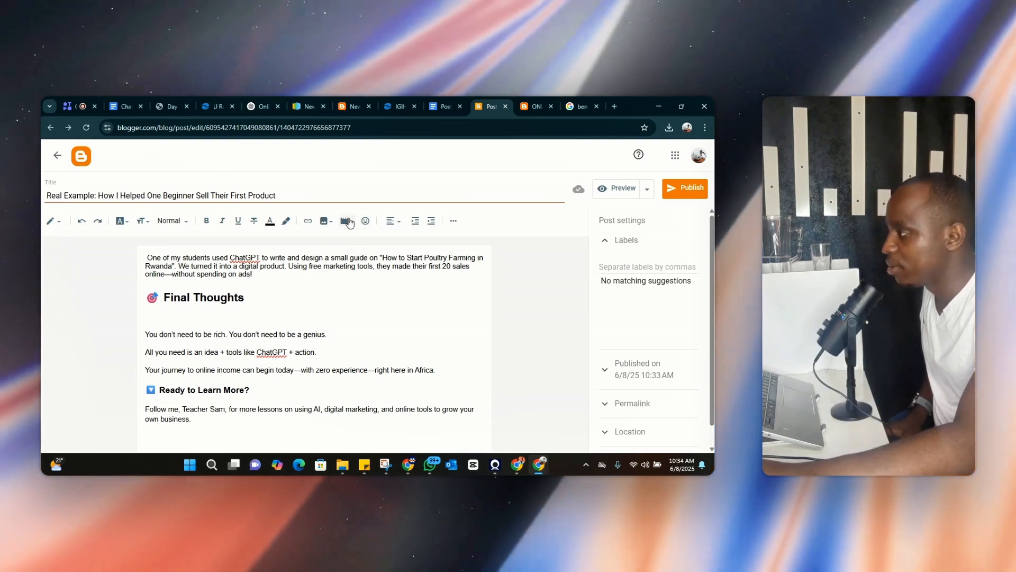
left_click(346, 221)
left_click(372, 244)
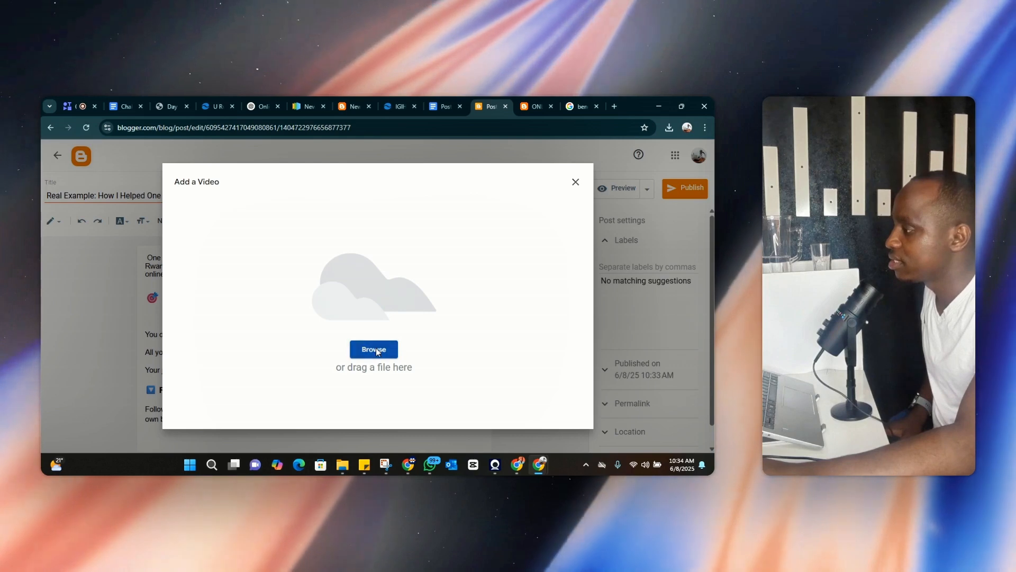
left_click(376, 348)
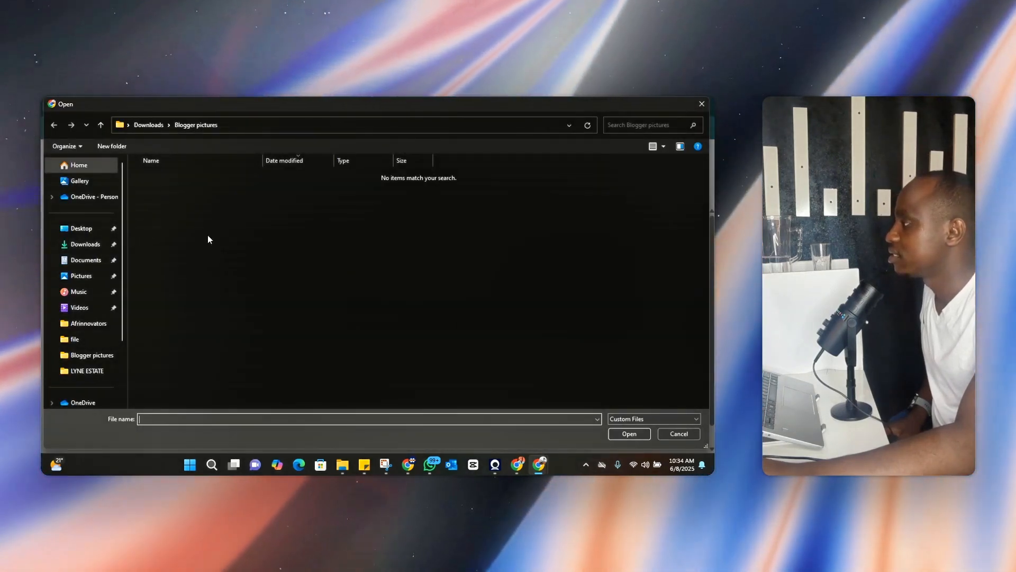
left_click(86, 244)
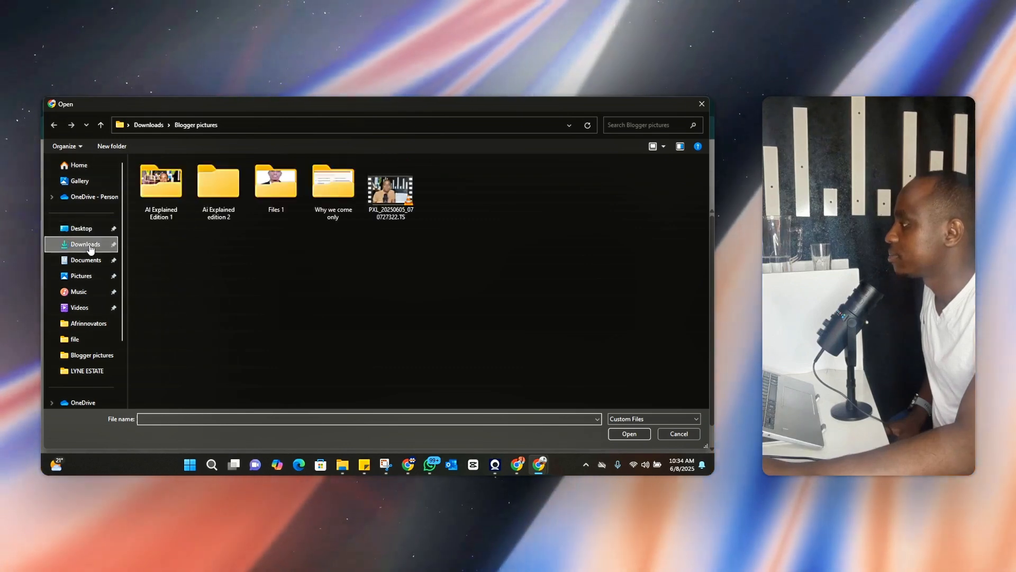
double_click(160, 198)
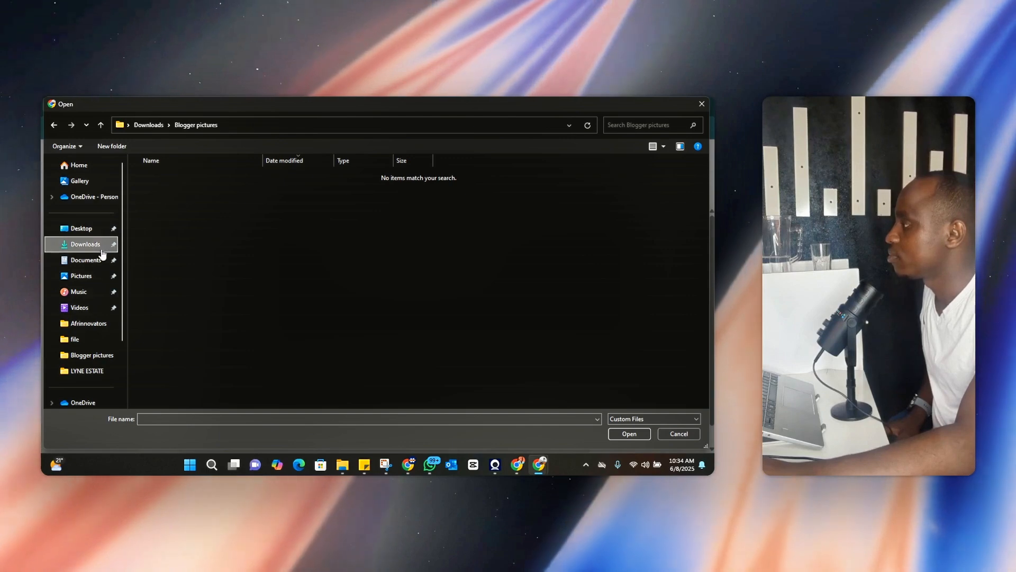
left_click(94, 249)
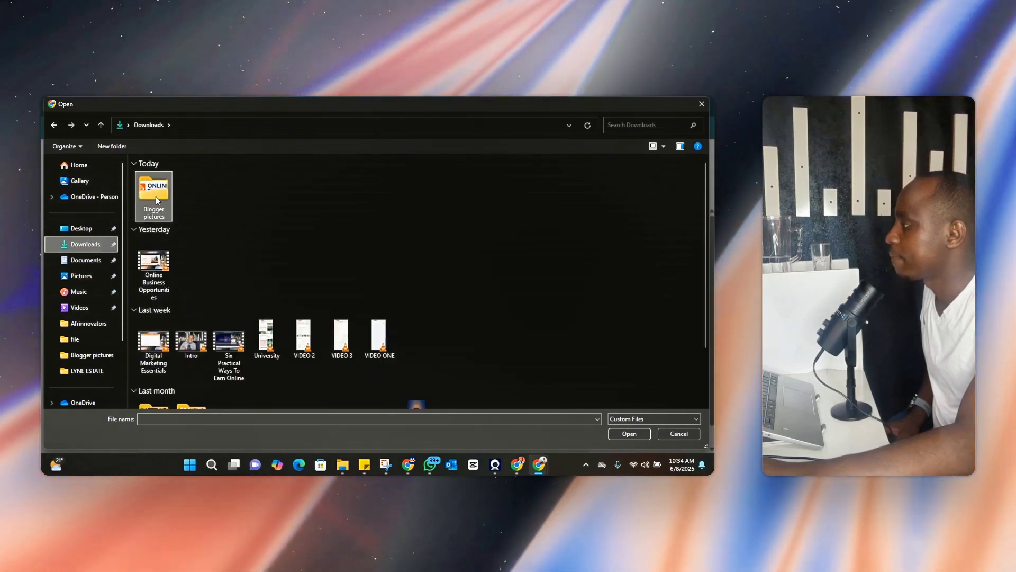
double_click(156, 196)
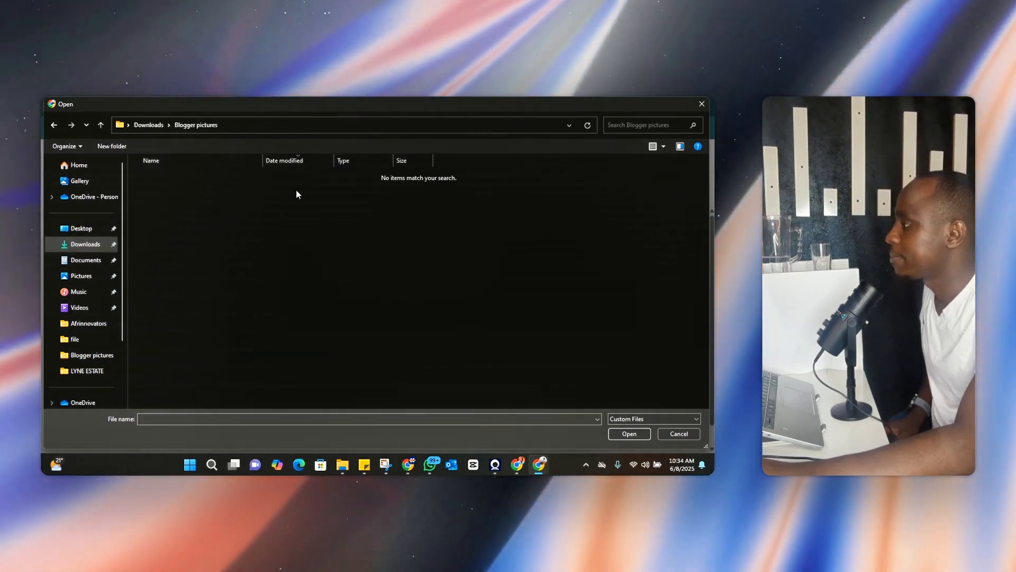
left_click(84, 242)
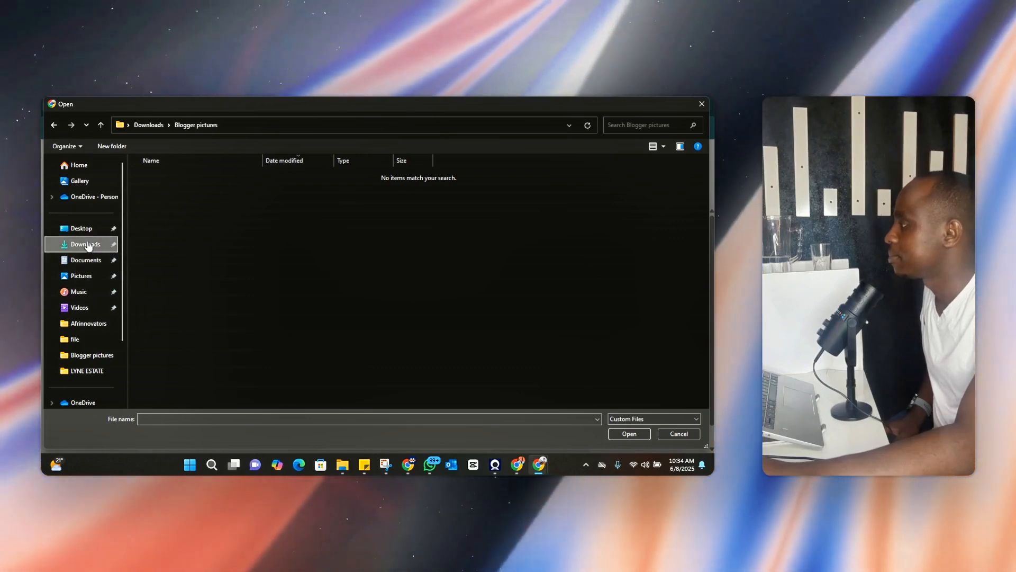
left_click(706, 105)
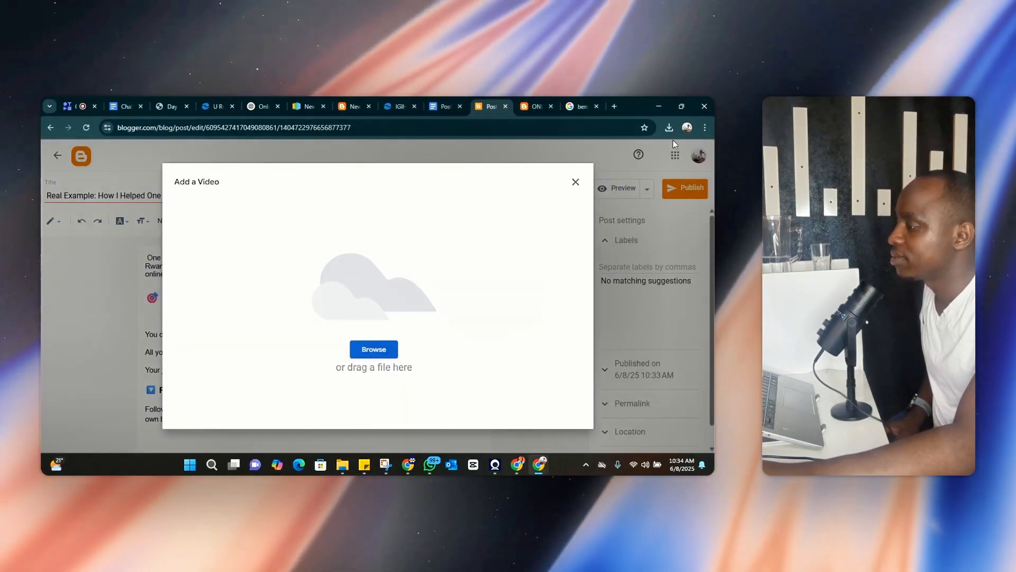
left_click(576, 183)
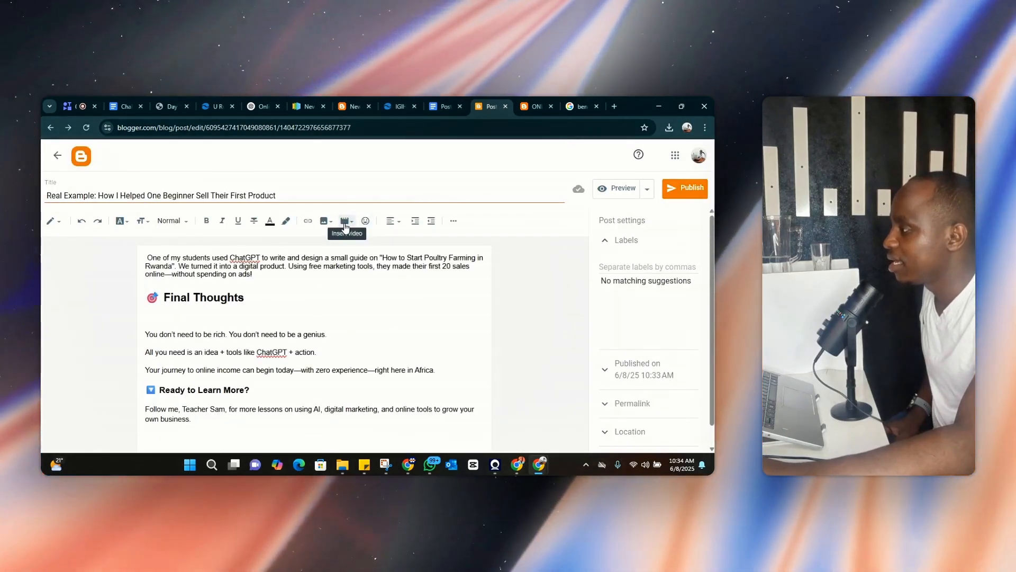
- Insert the image 20-online-business-ideas-which-internet-business-is-in-most-demand from the computer's Blogger pictures folder below the Final Thoughts heading
left_click(325, 221)
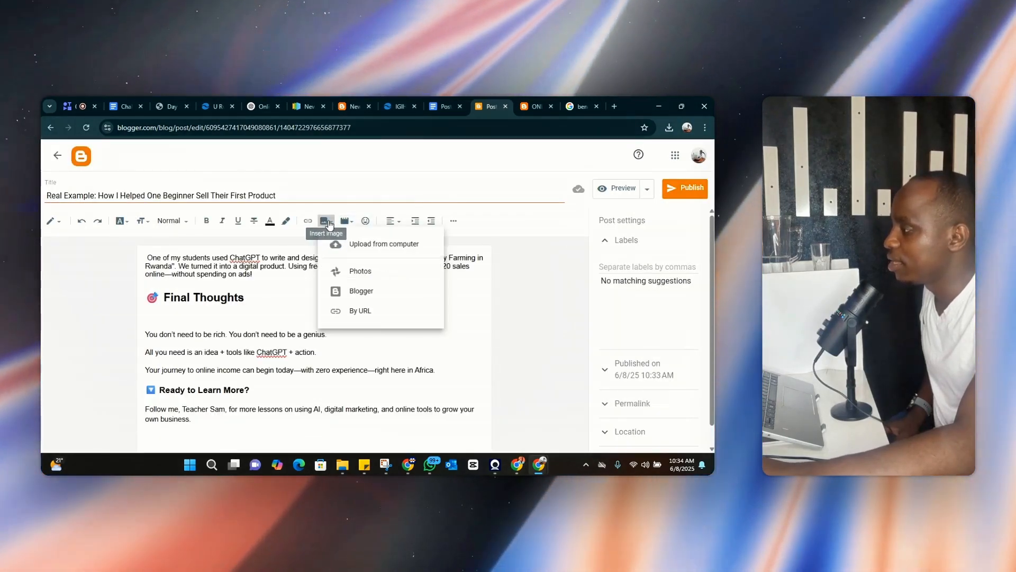
left_click(339, 245)
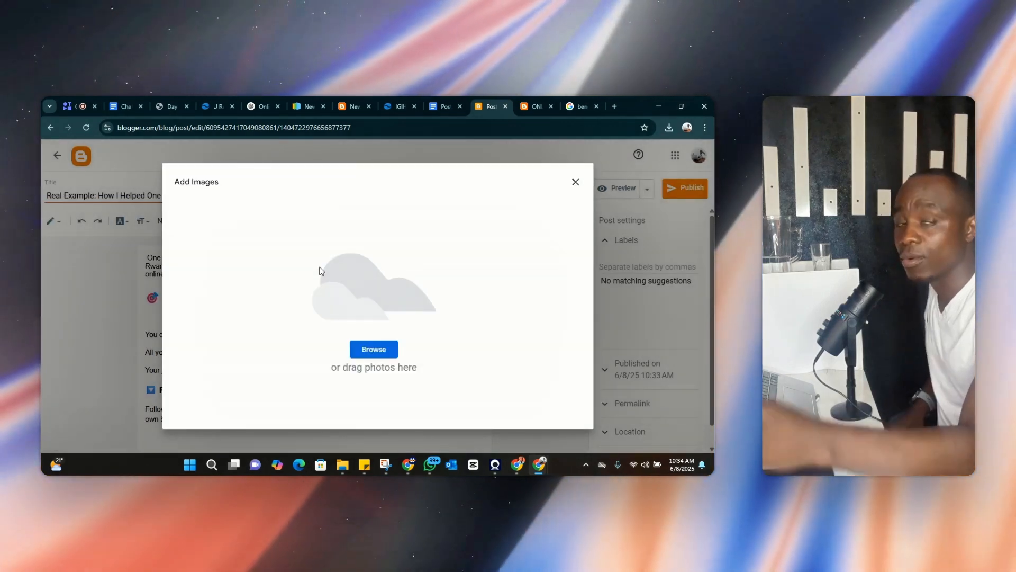
left_click(370, 350)
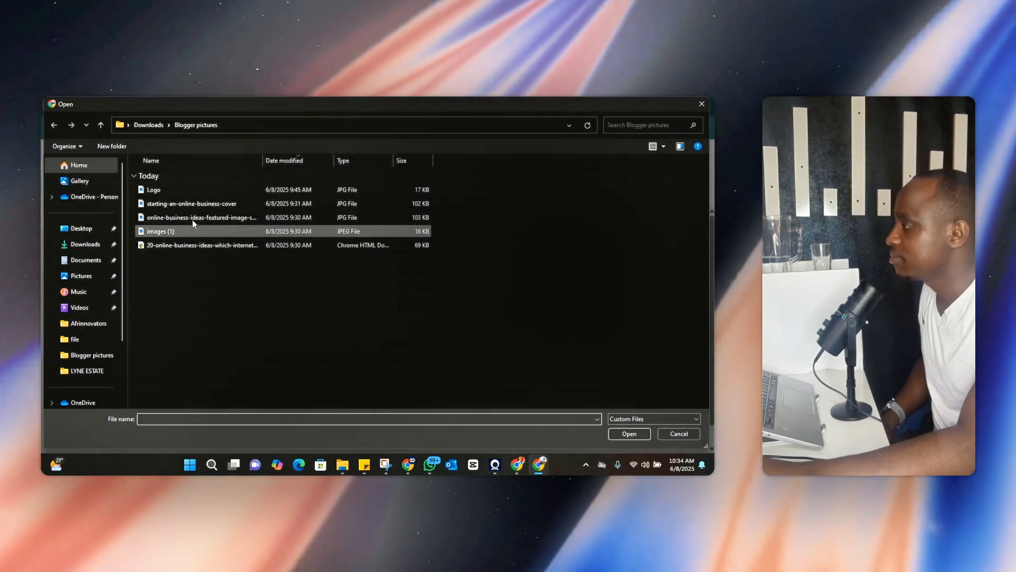
left_click(196, 245)
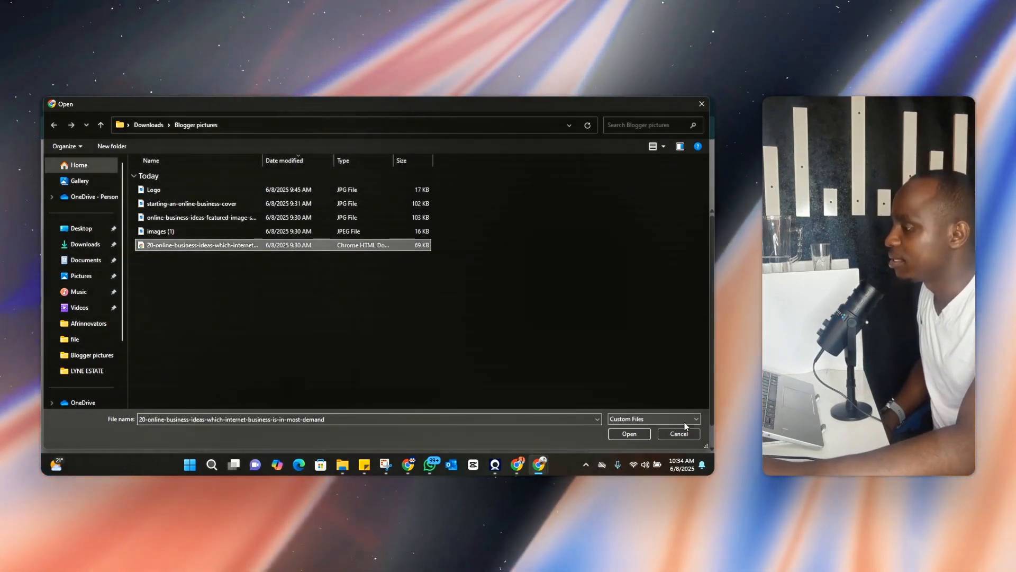
left_click(630, 433)
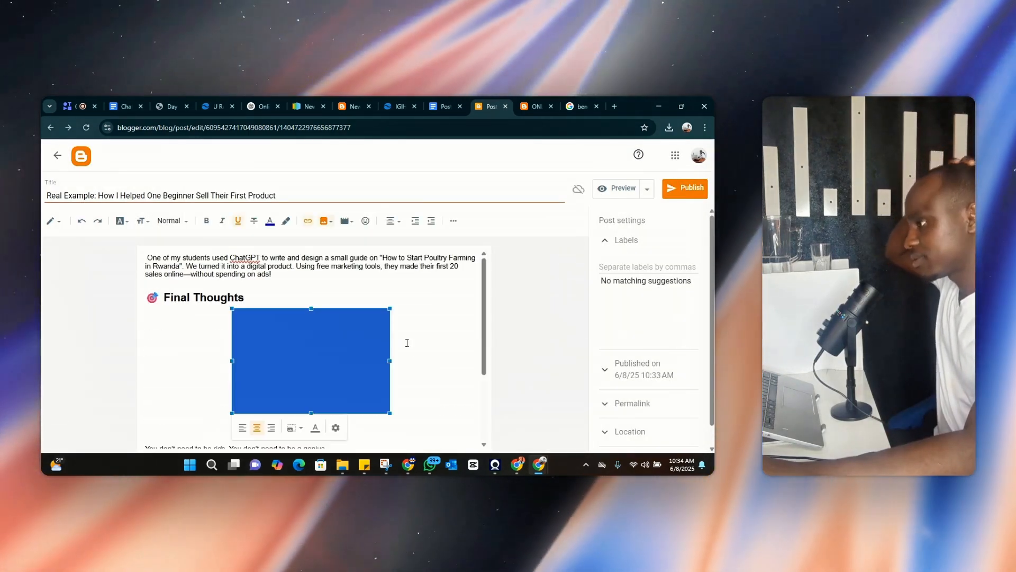
- Set the inserted image's size to Original size and update it
left_click(335, 429)
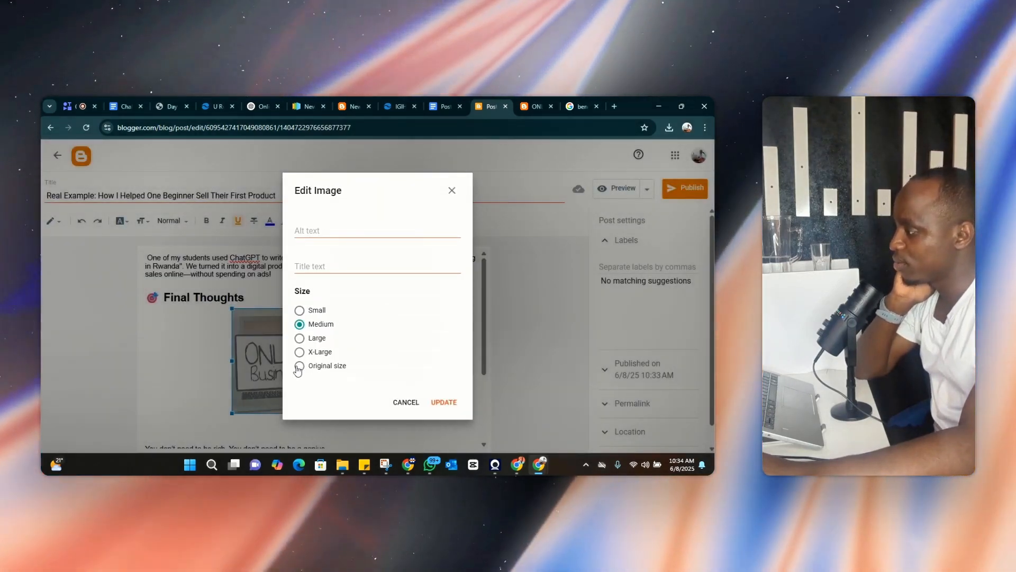
left_click(299, 366)
left_click(444, 402)
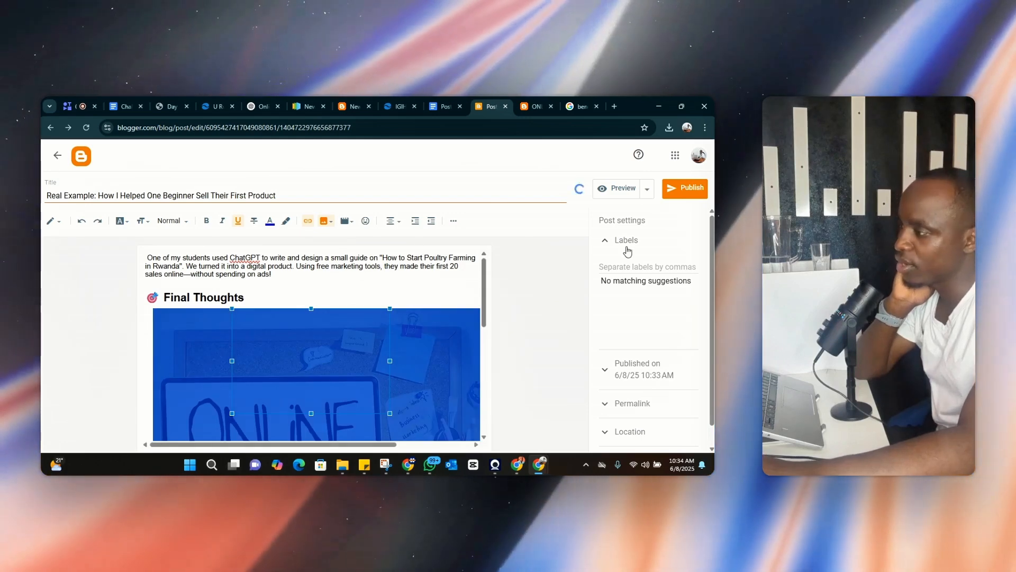
- Label the post AI EDUCATION, CHATGPT and ONLINE BUSINESS, and publish it to the blog
left_click(617, 266)
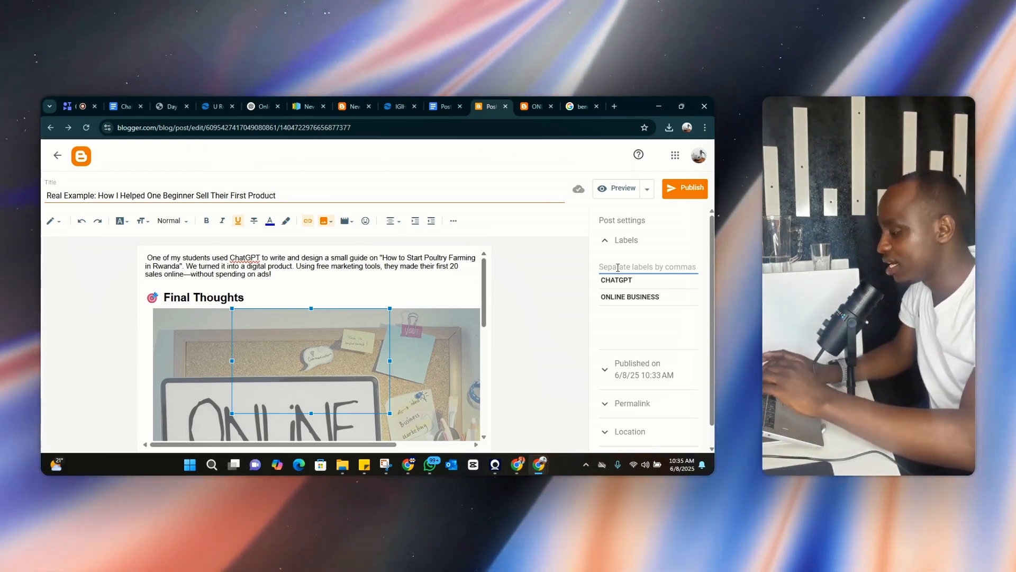
type("EDUCATIO")
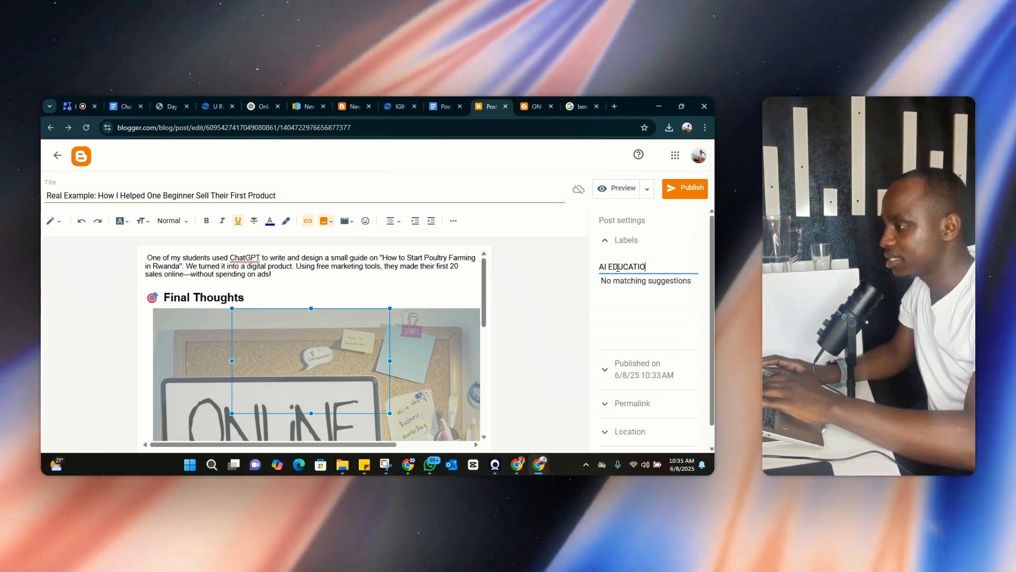
type("N")
key("Return")
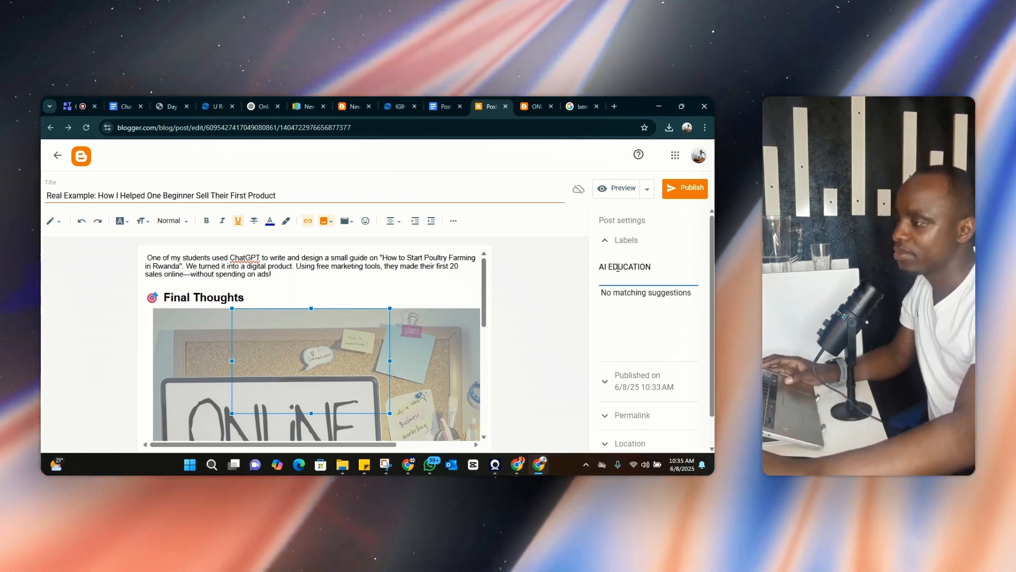
key("BackSpace")
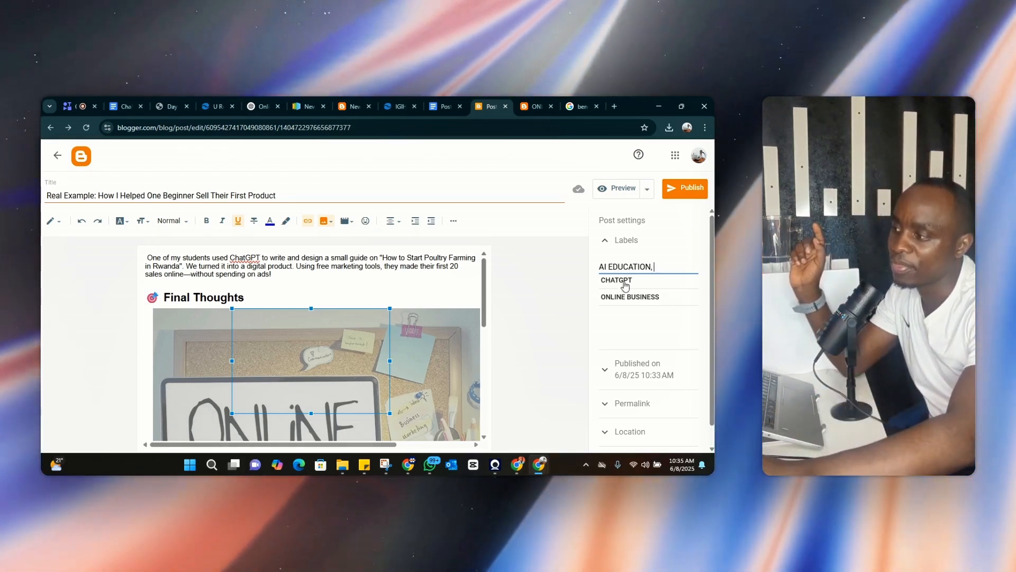
left_click(626, 280)
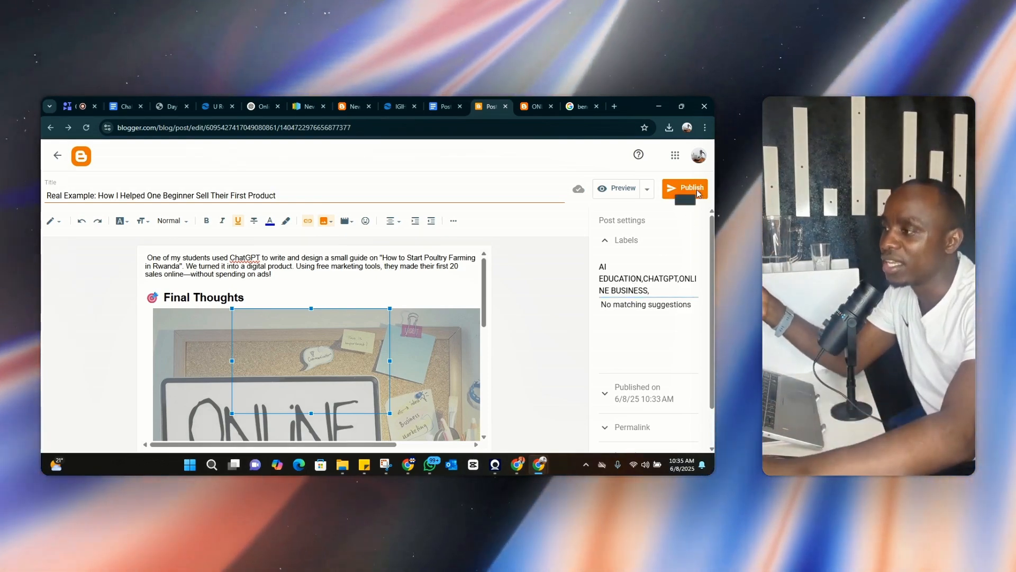
left_click(698, 193)
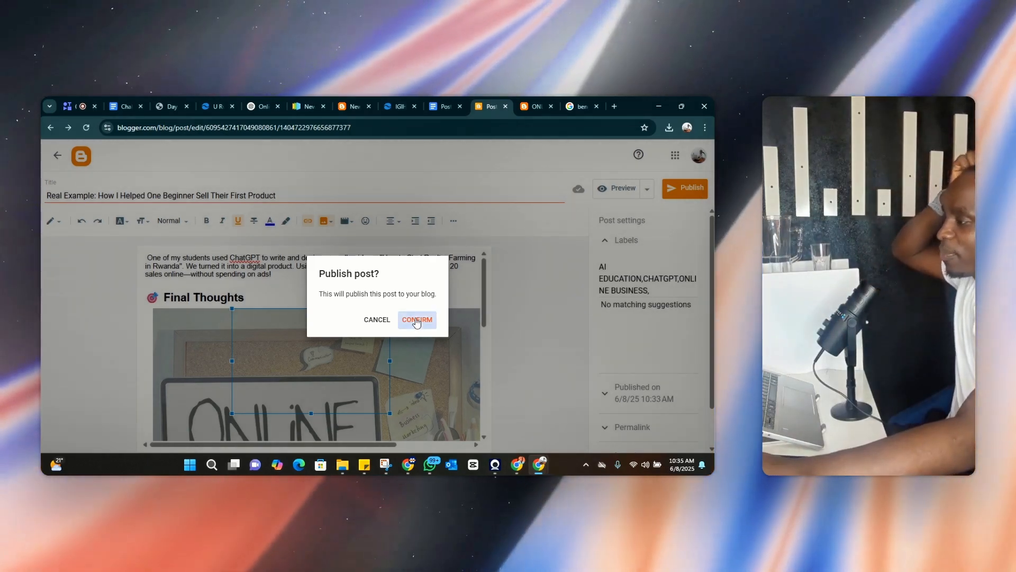
left_click(416, 321)
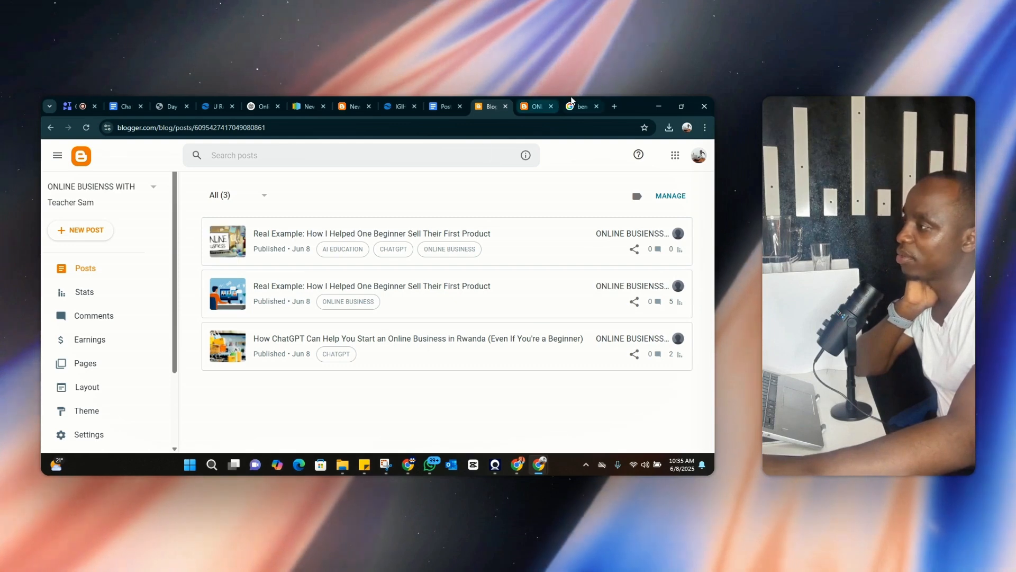
- Reload the live blog's home page and examine how the new post appears under Recent Posts
left_click(543, 106)
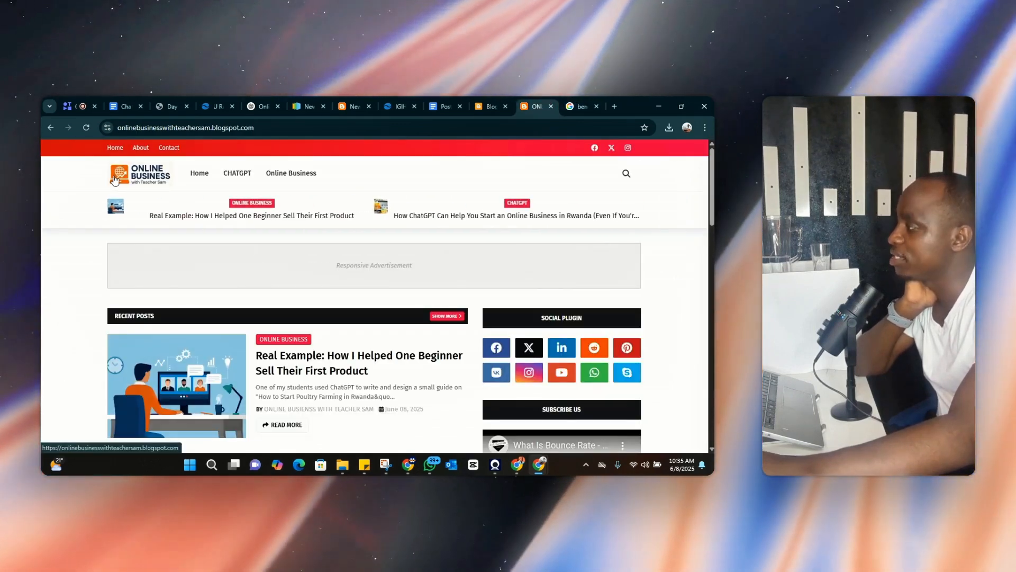
left_click(114, 179)
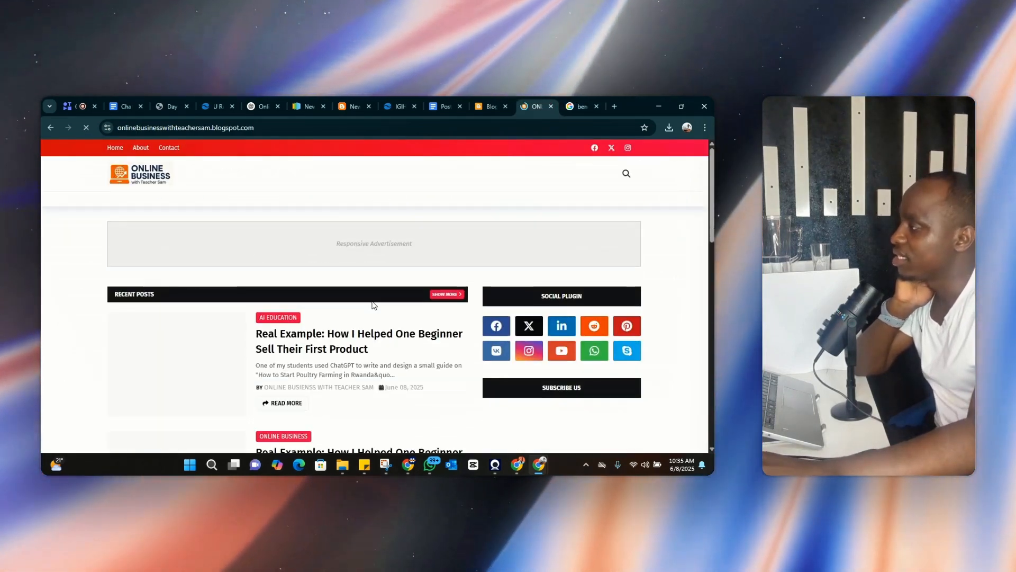
scroll(355, 291, "down", 3)
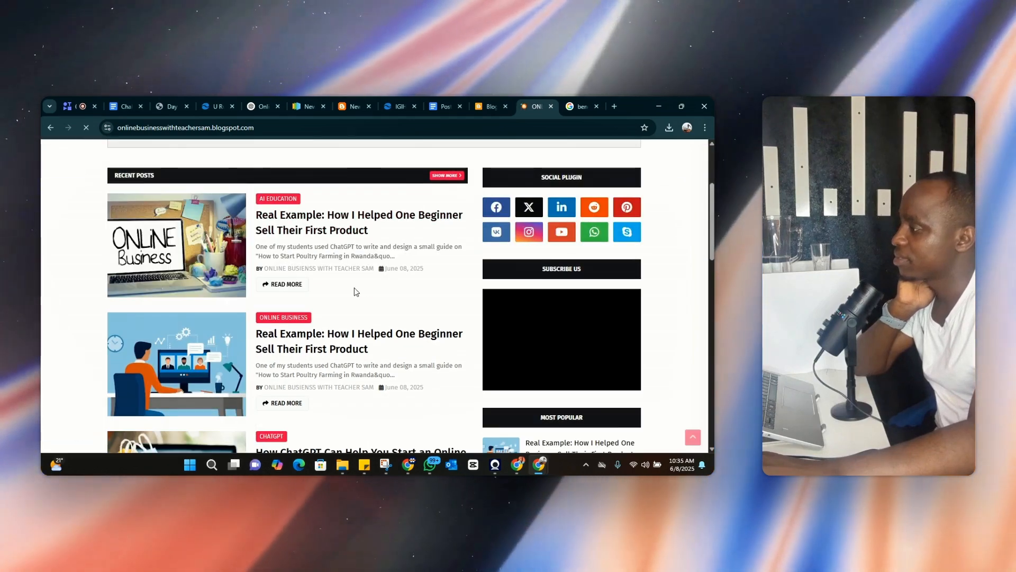
scroll(354, 291, "down", 3)
scroll(304, 269, "up", 4)
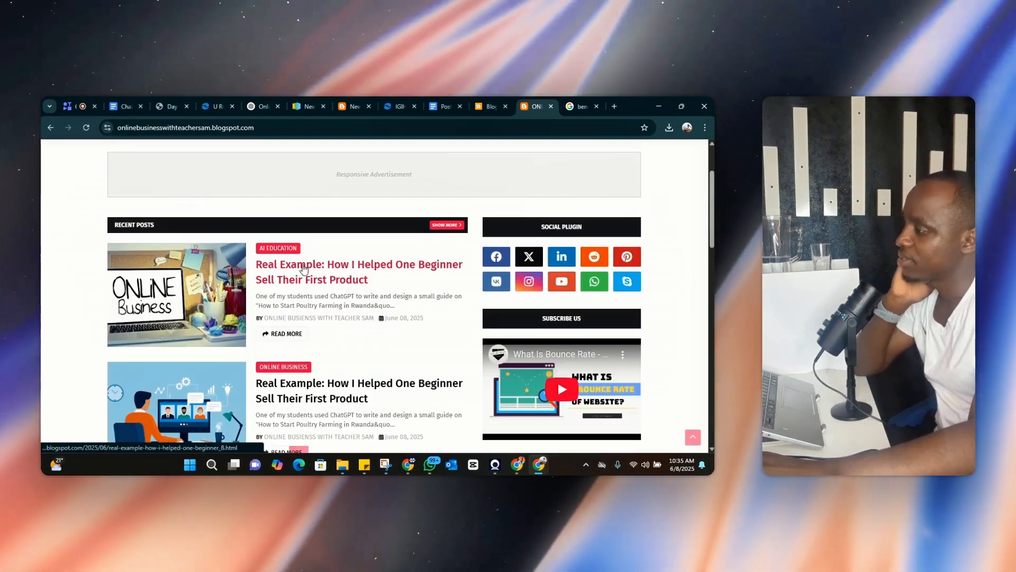
scroll(304, 269, "down", 2)
scroll(296, 259, "up", 2)
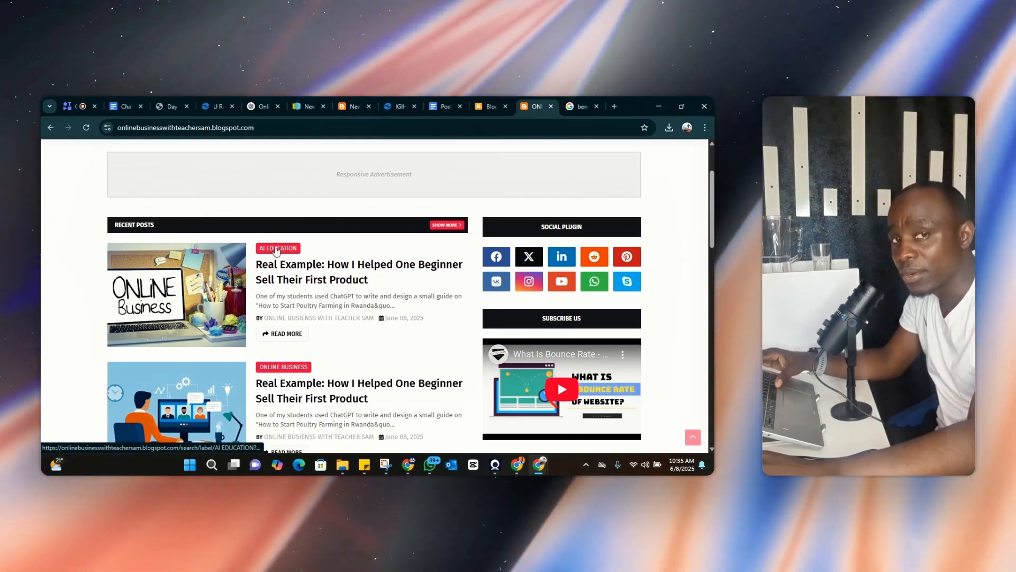
- Open the blog's AI EDUCATION label page and copy its full URL
left_click(275, 249)
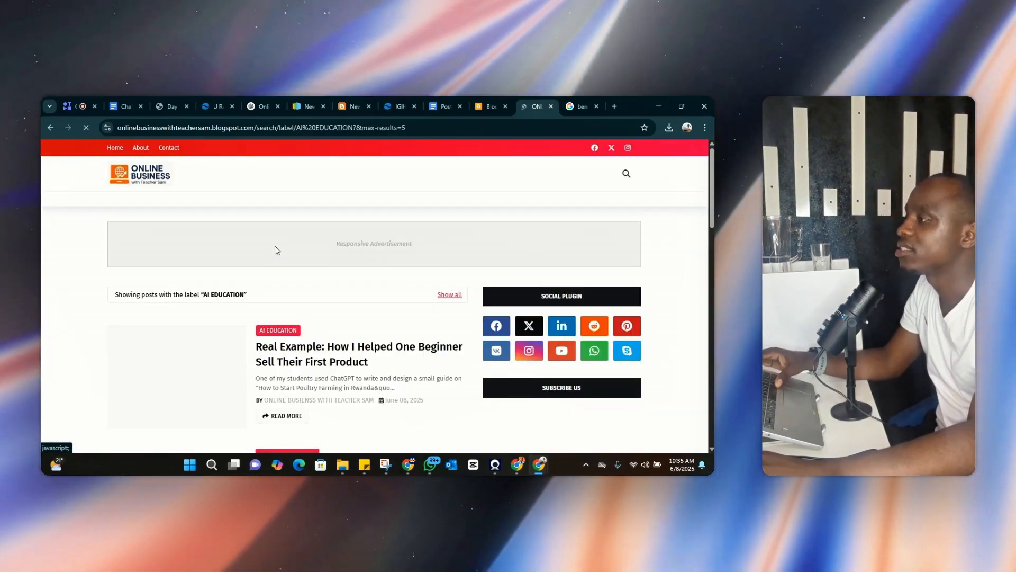
double_click(419, 129)
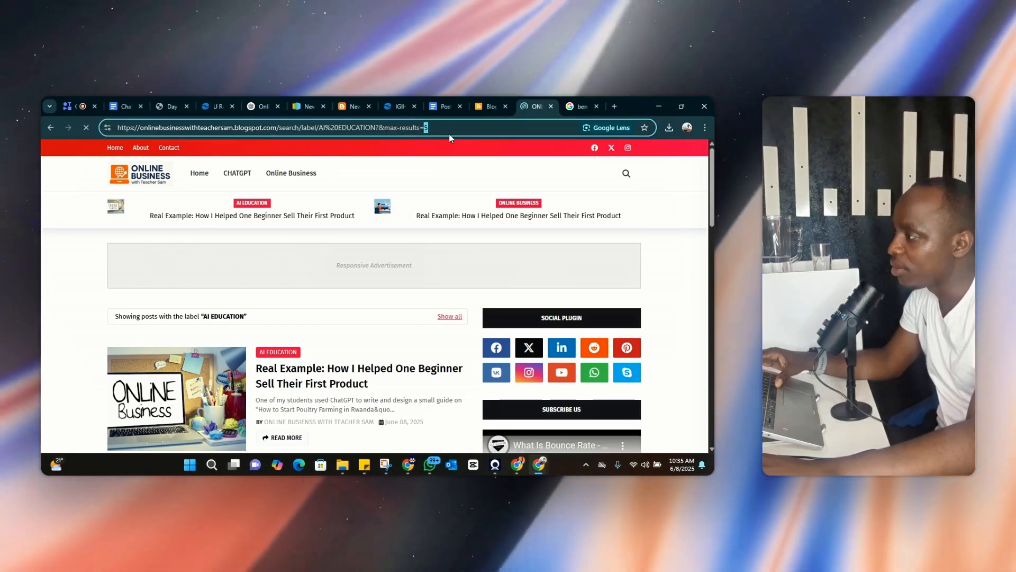
left_click_drag(449, 136, 150, 142)
right_click(196, 127)
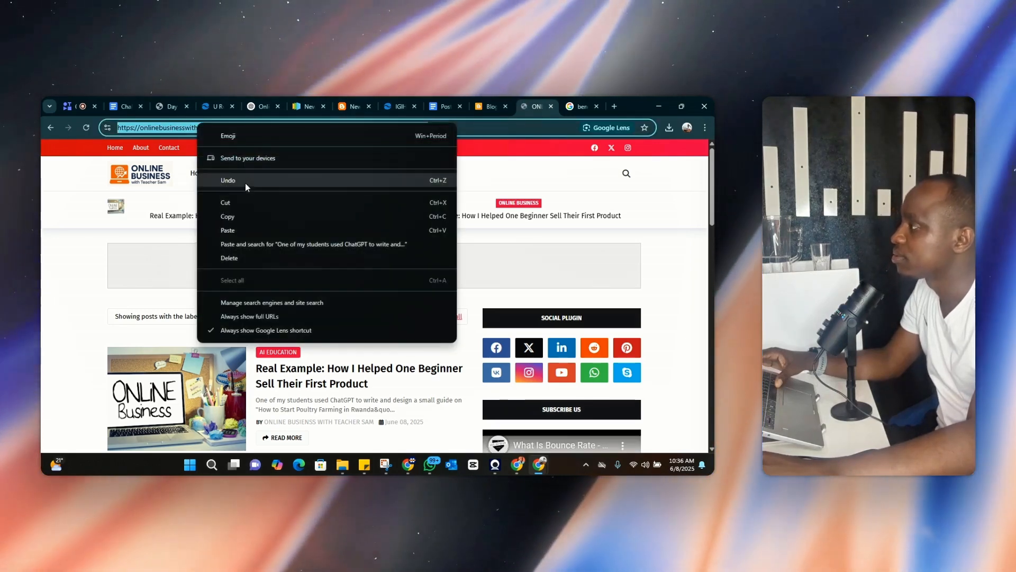
left_click(240, 214)
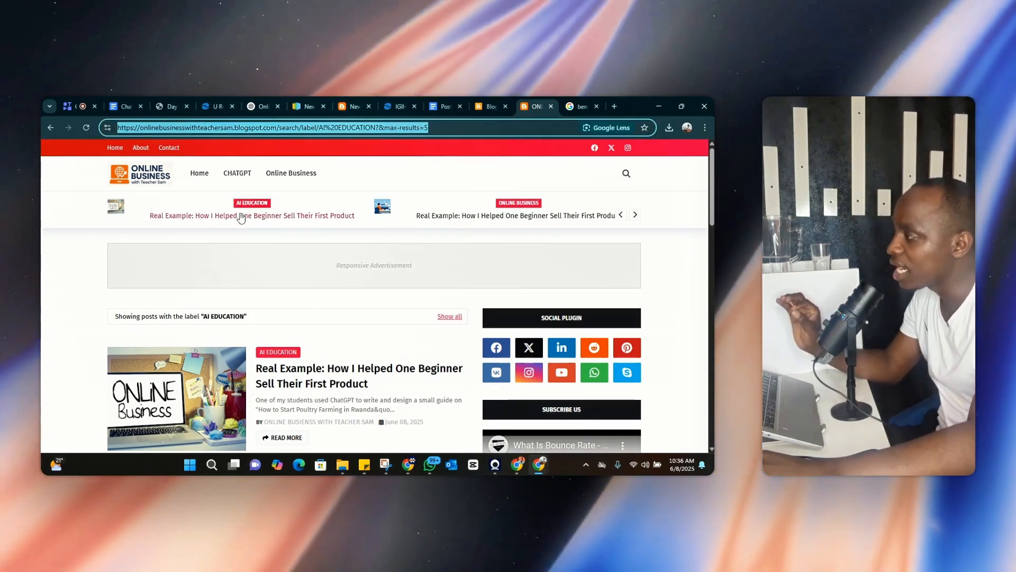
- Add an AI Education item with the copied label URL to the layout's Main Menu link list and save the list
left_click(492, 108)
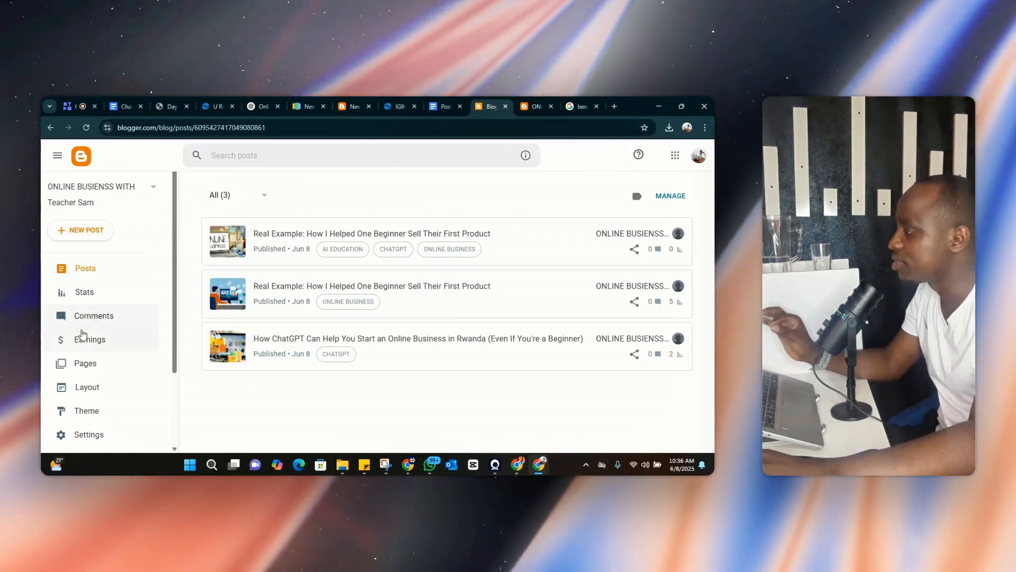
scroll(100, 344, "down", 2)
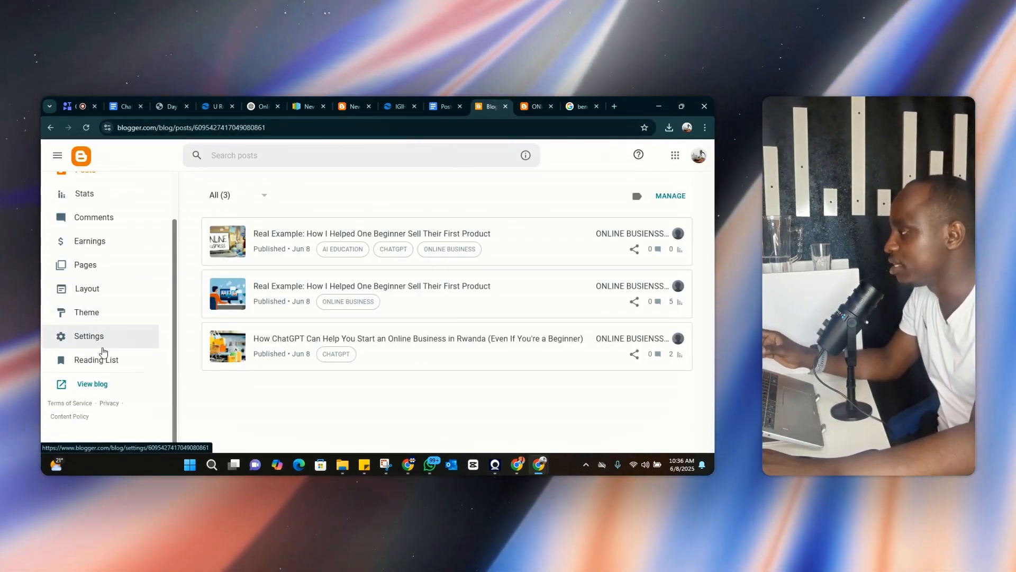
left_click(99, 290)
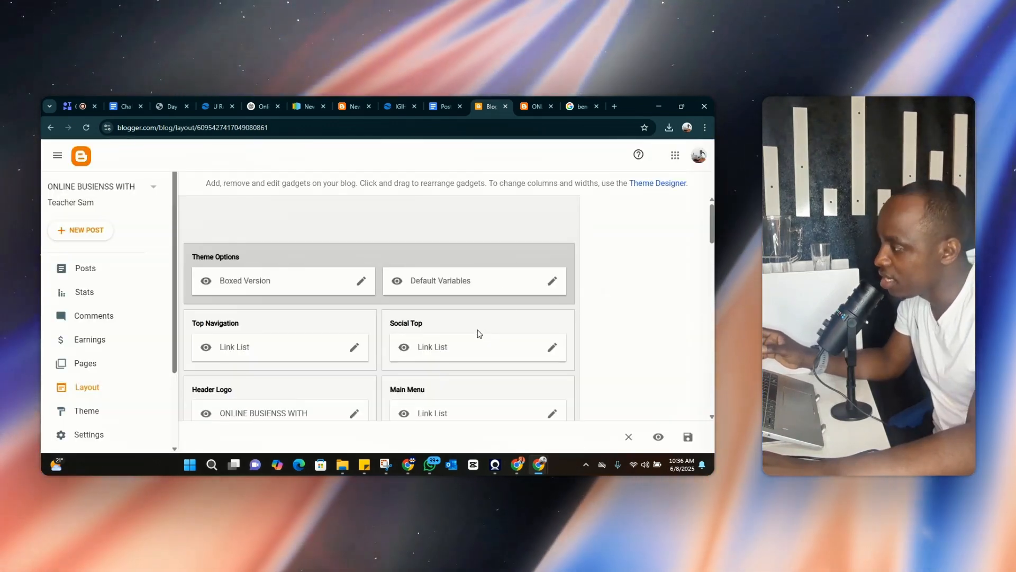
scroll(554, 354, "down", 2)
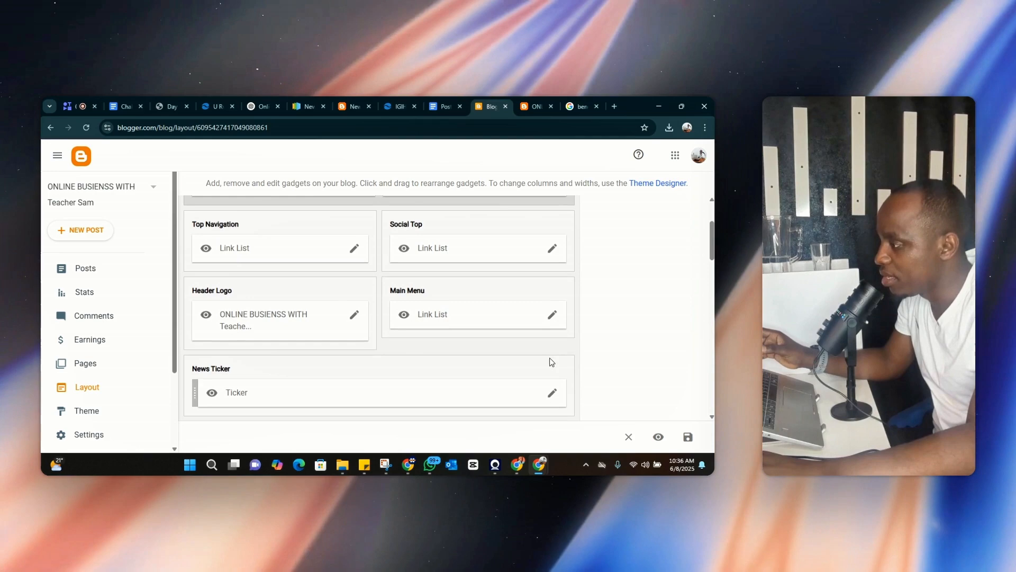
left_click(552, 316)
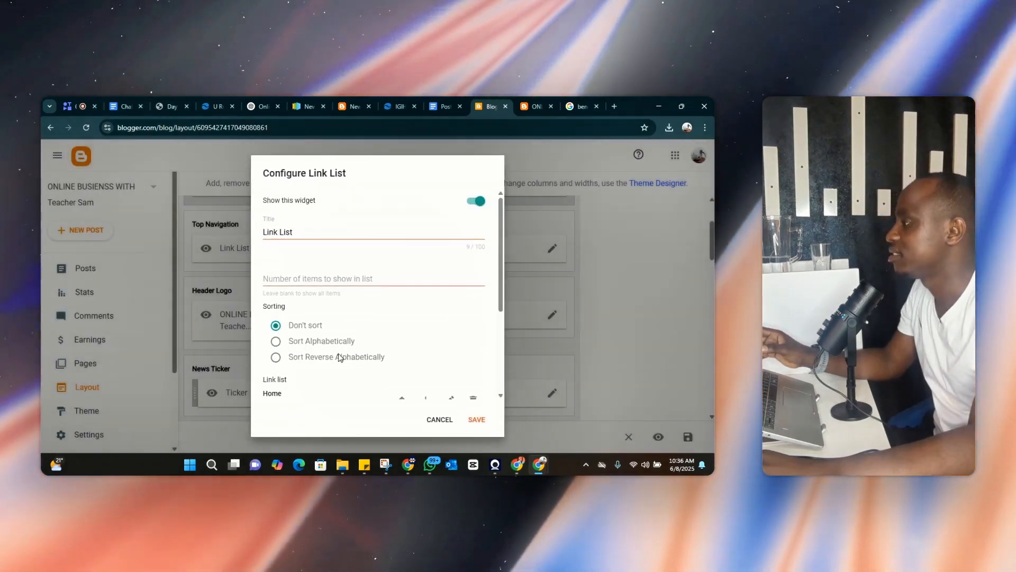
scroll(322, 356, "down", 3)
left_click(452, 389)
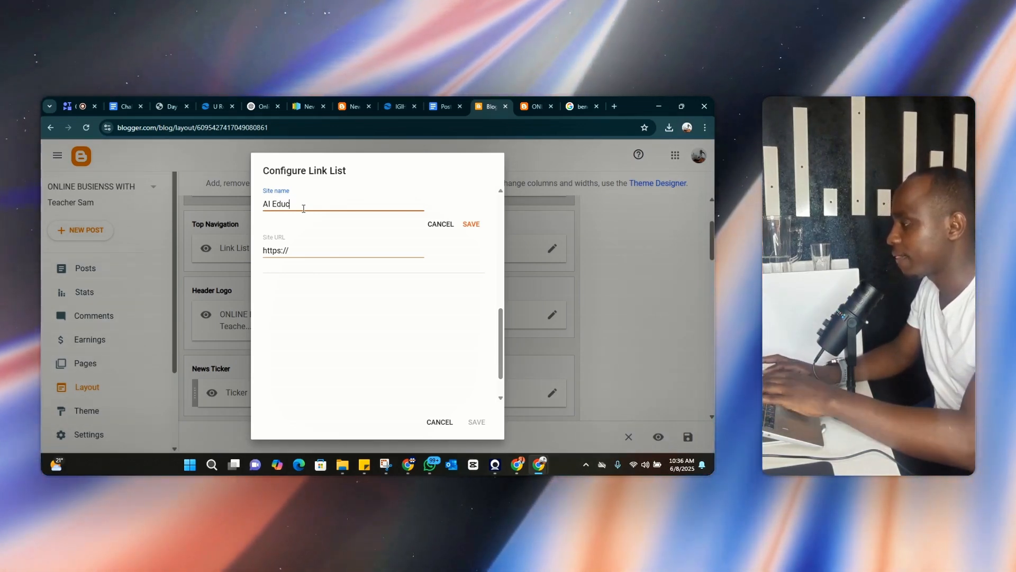
type("n")
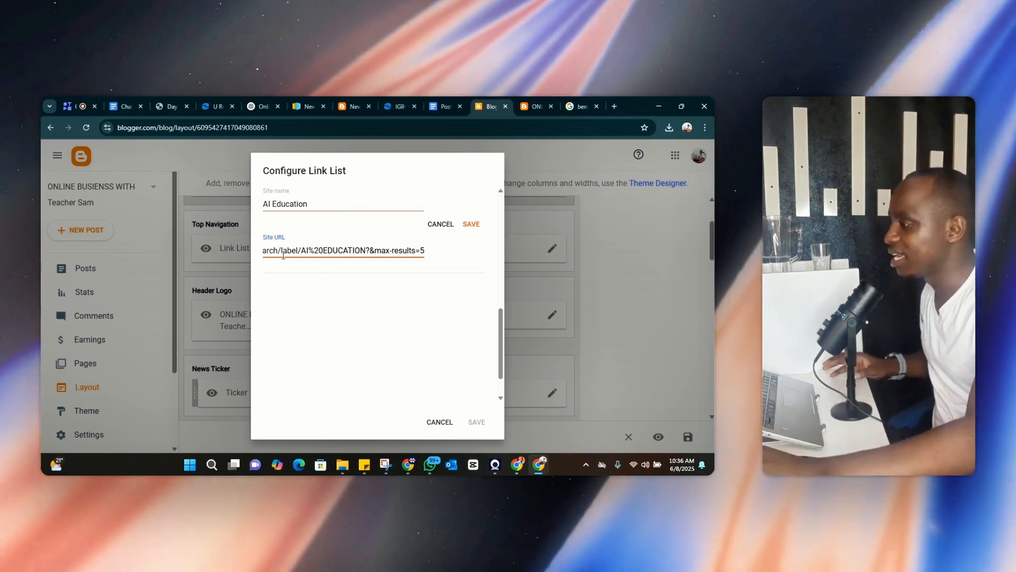
left_click(342, 300)
left_click(467, 224)
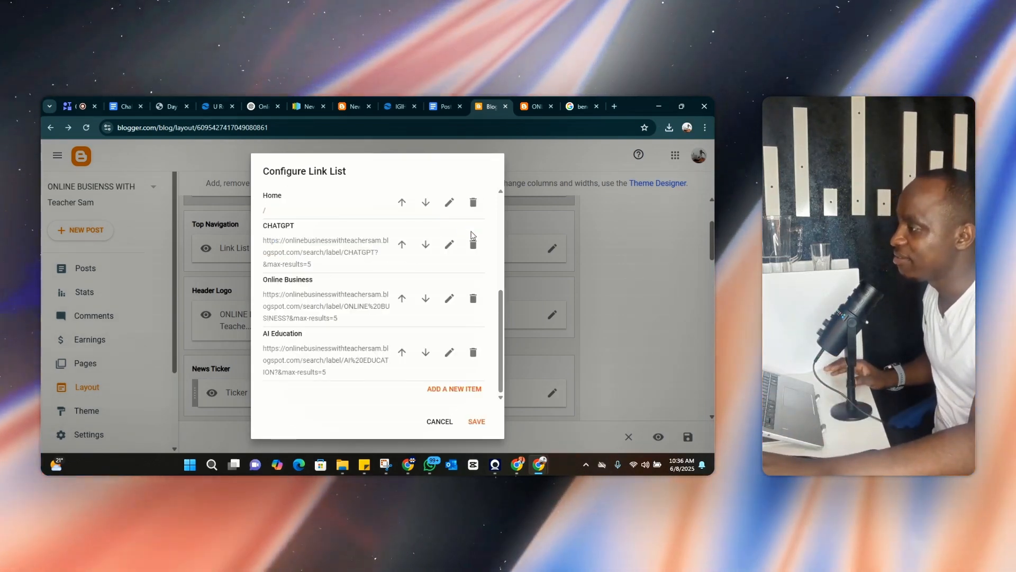
left_click(476, 421)
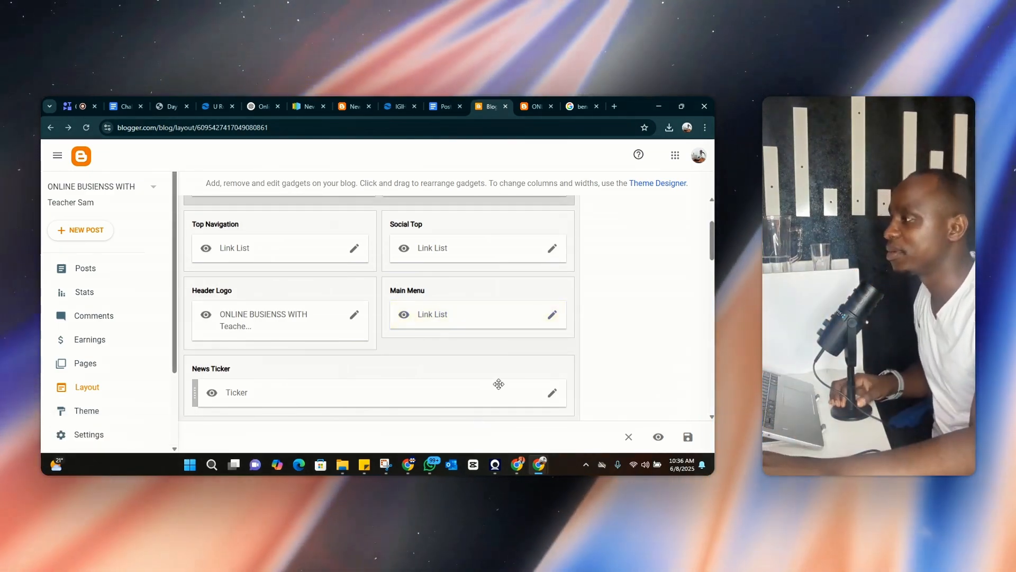
- Reload the live blog, test the AI Education menu link and return to the home page
left_click(540, 104)
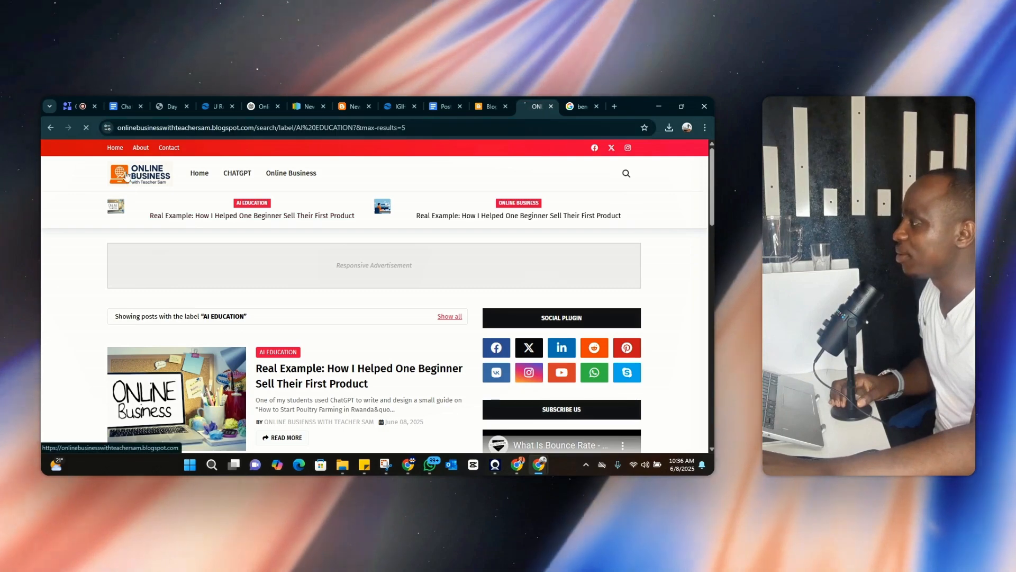
left_click(187, 182)
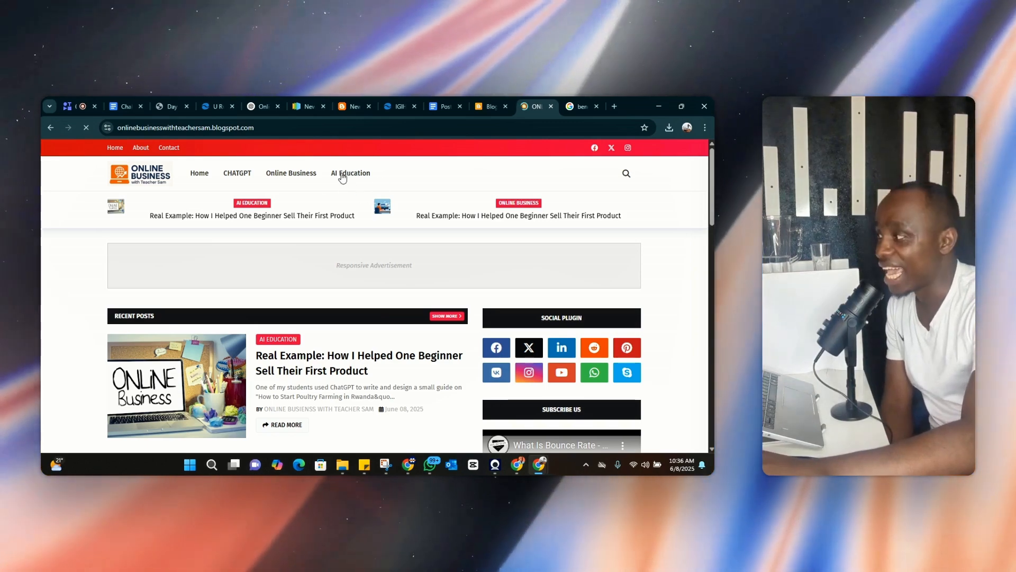
left_click(350, 175)
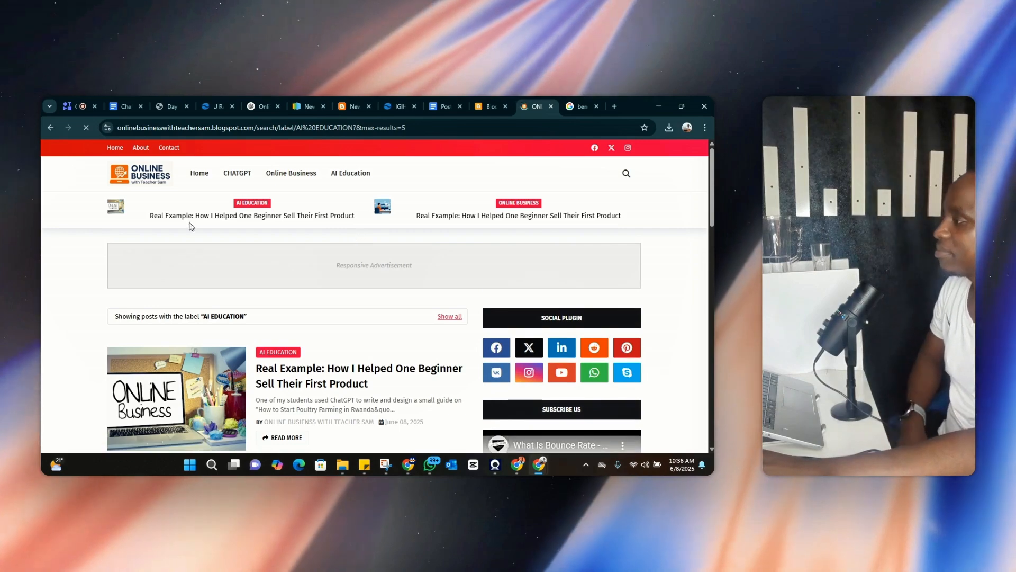
left_click(152, 184)
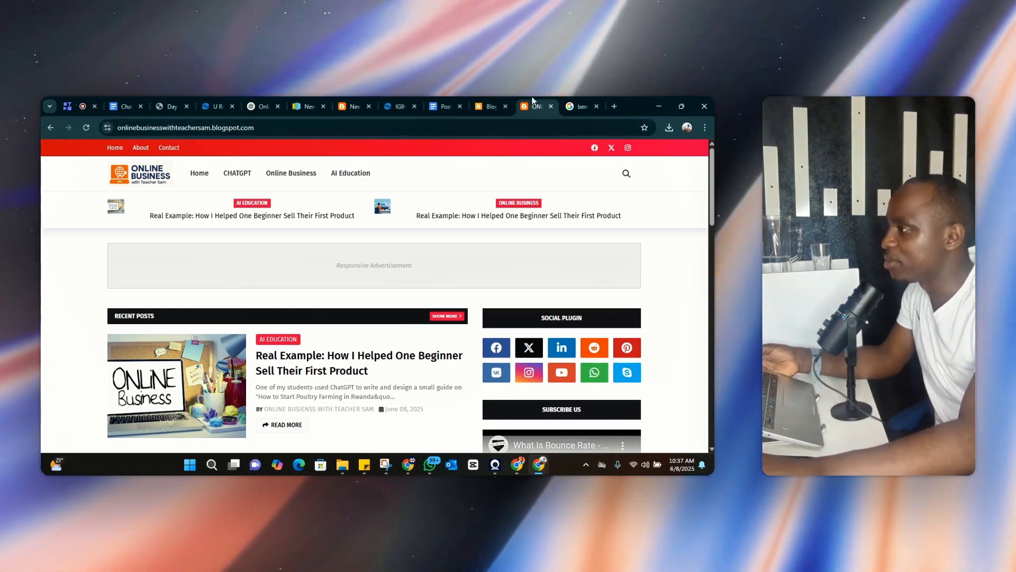
- Compare the layout's sidebar gadgets with the sidebar and footer of the live blog
left_click(494, 102)
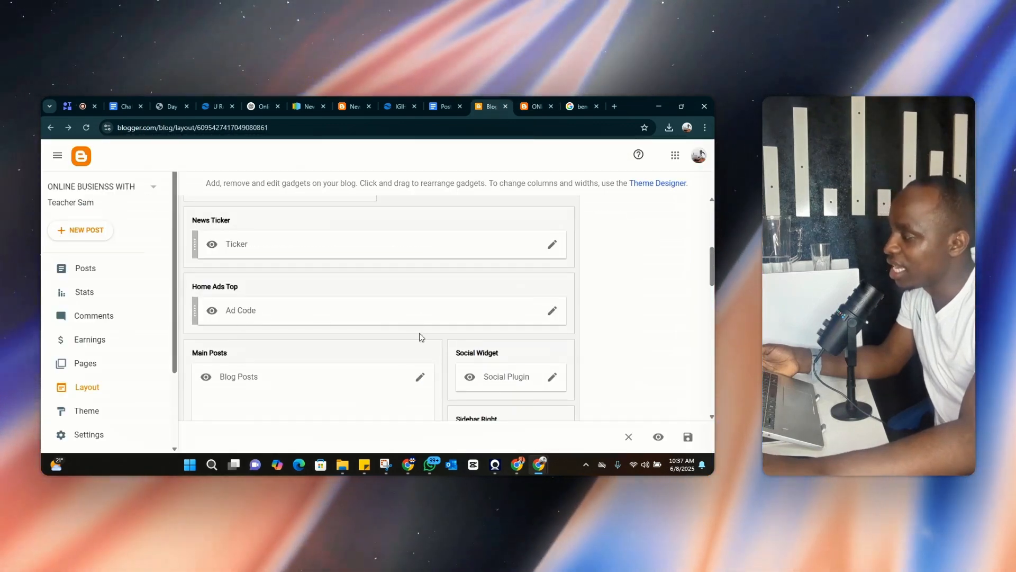
scroll(419, 336, "down", 4)
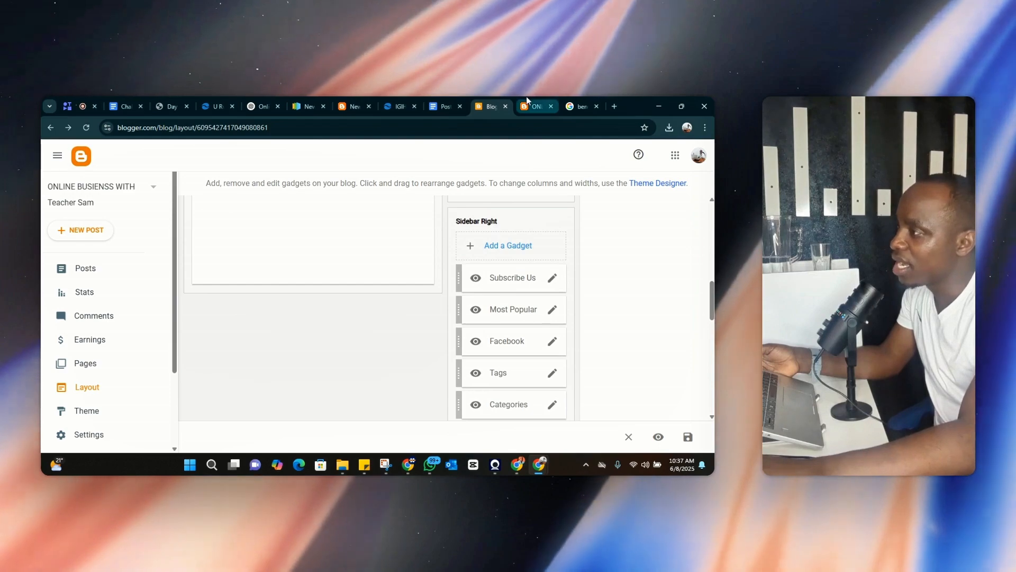
left_click(526, 99)
scroll(562, 283, "down", 6)
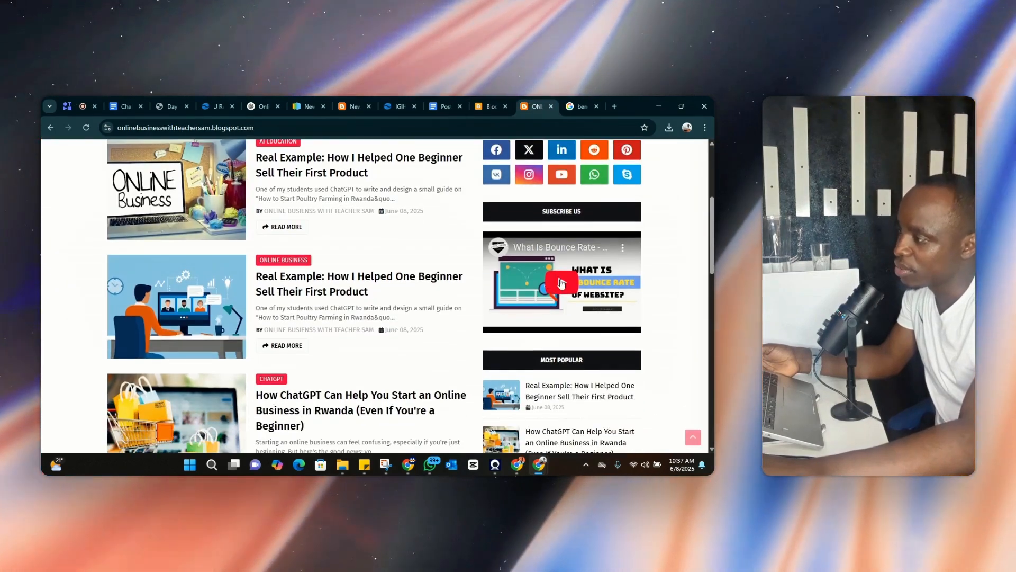
scroll(557, 272, "down", 2)
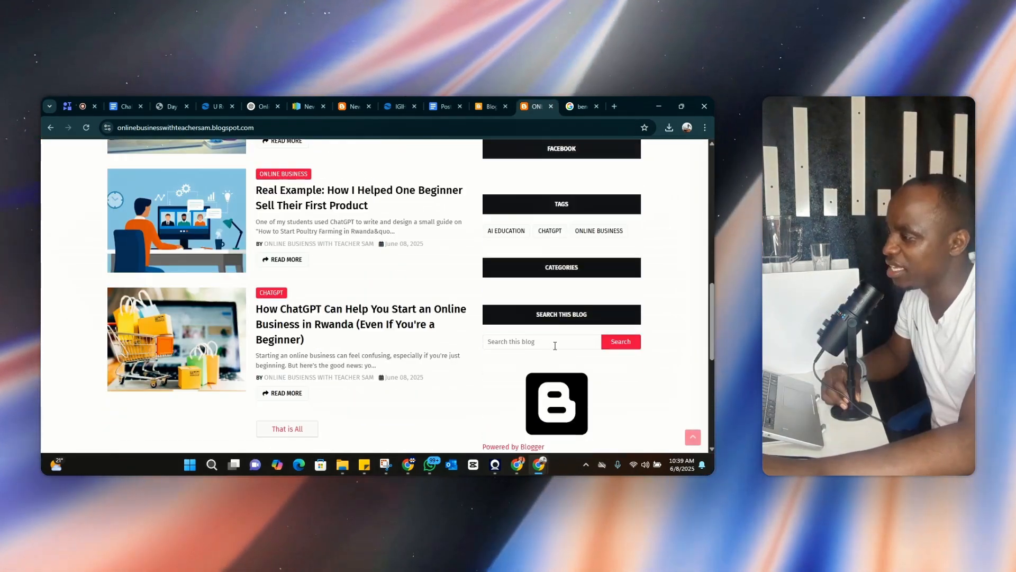
scroll(554, 346, "down", 5)
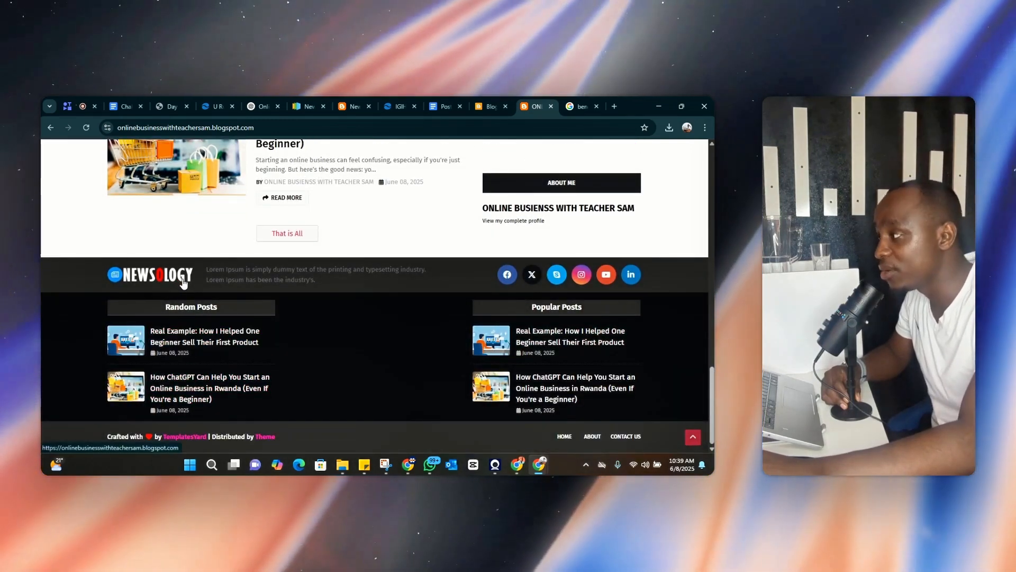
left_click(491, 99)
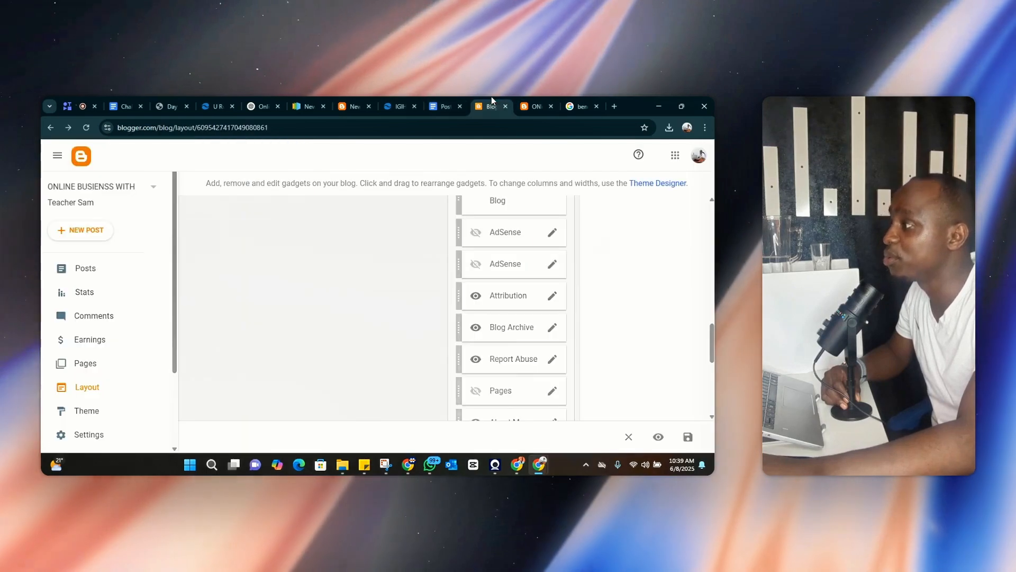
- Replace the image of the layout's About Us footer gadget with the uploaded Logo file from the Blogger pictures folder and save the gadget
scroll(487, 365, "down", 5)
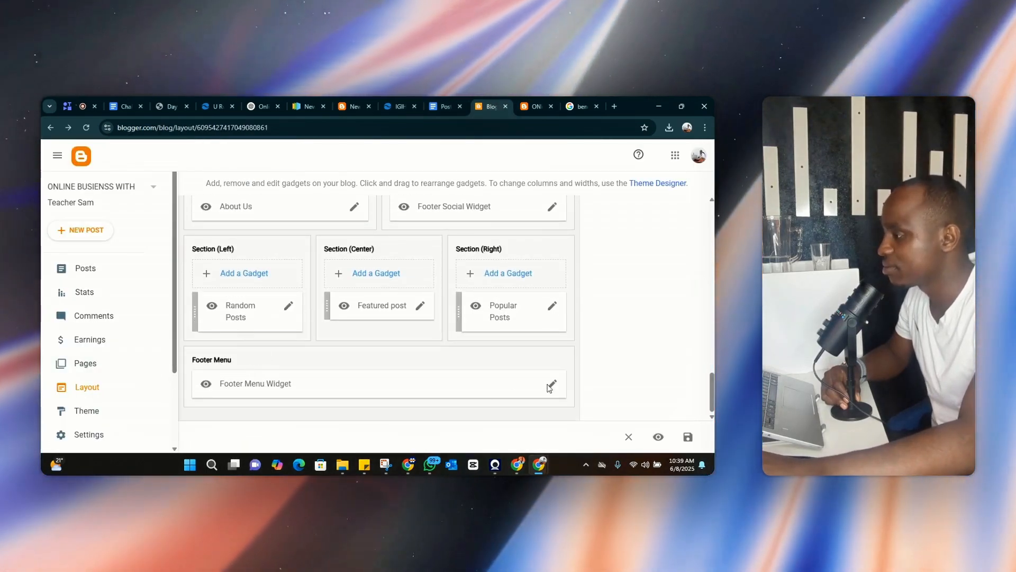
scroll(451, 345, "up", 4)
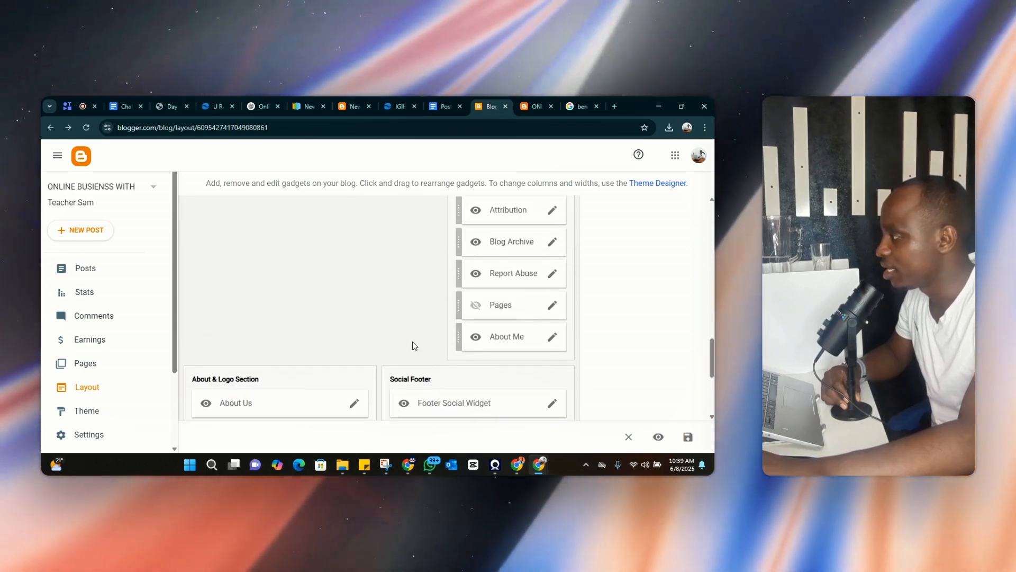
scroll(356, 353, "down", 2)
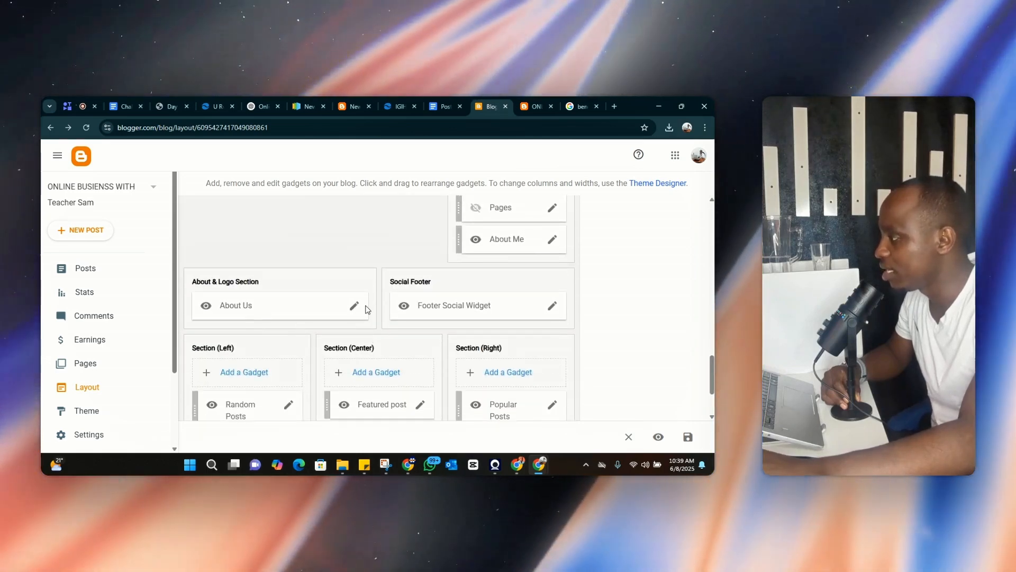
left_click(354, 307)
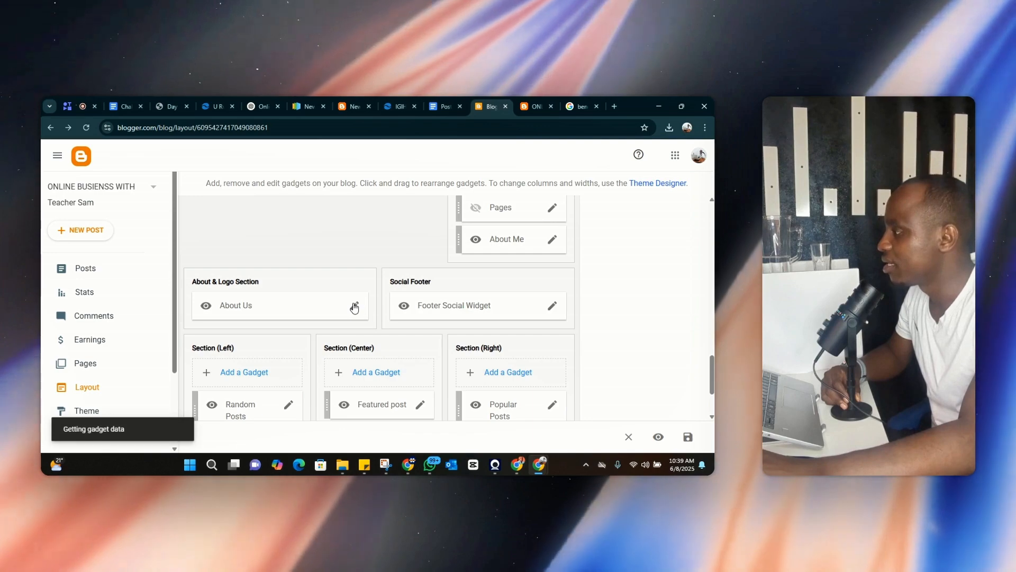
scroll(317, 275, "down", 2)
scroll(328, 296, "down", 1)
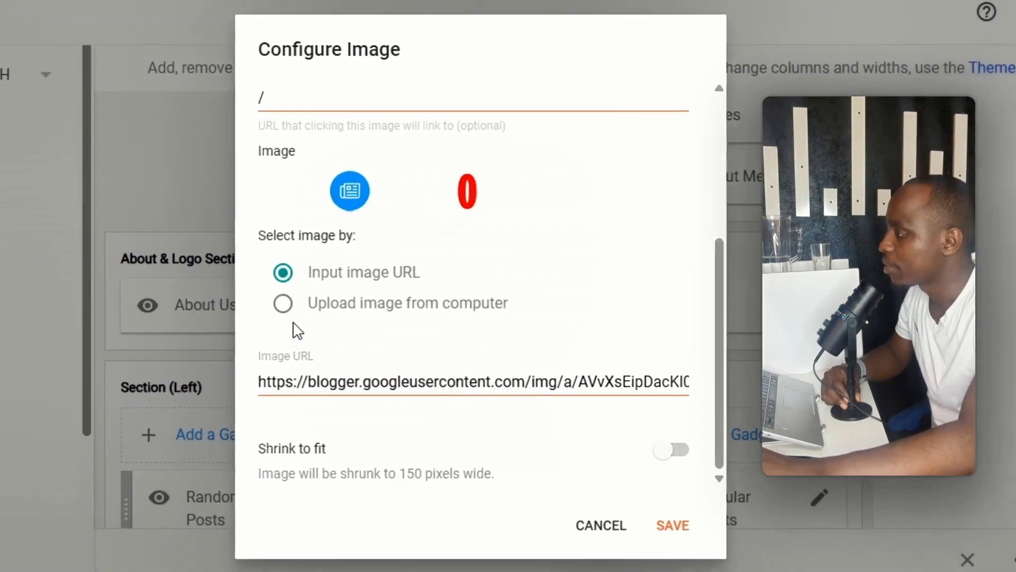
scroll(286, 297, "up", 3)
scroll(309, 294, "down", 3)
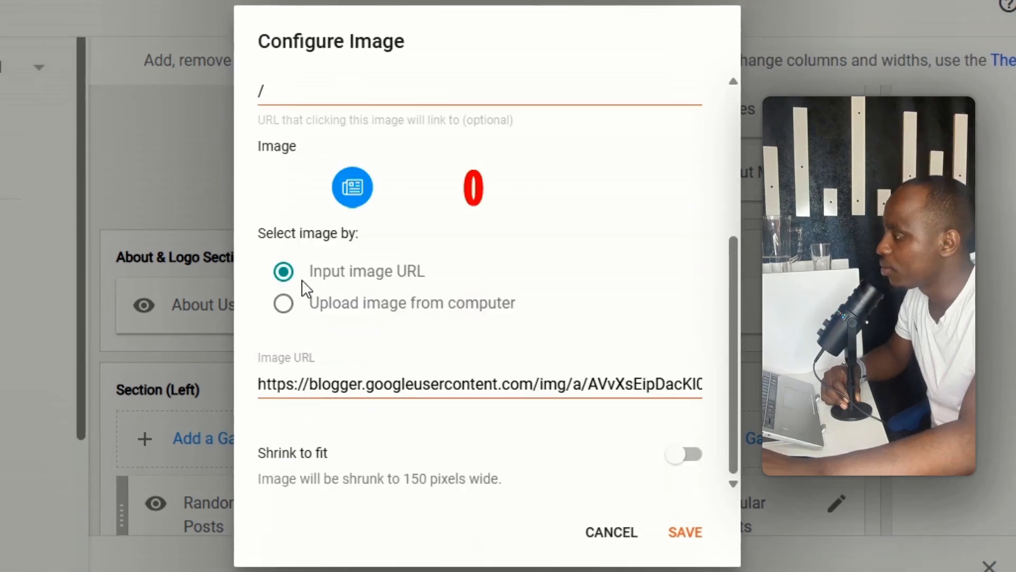
left_click(284, 303)
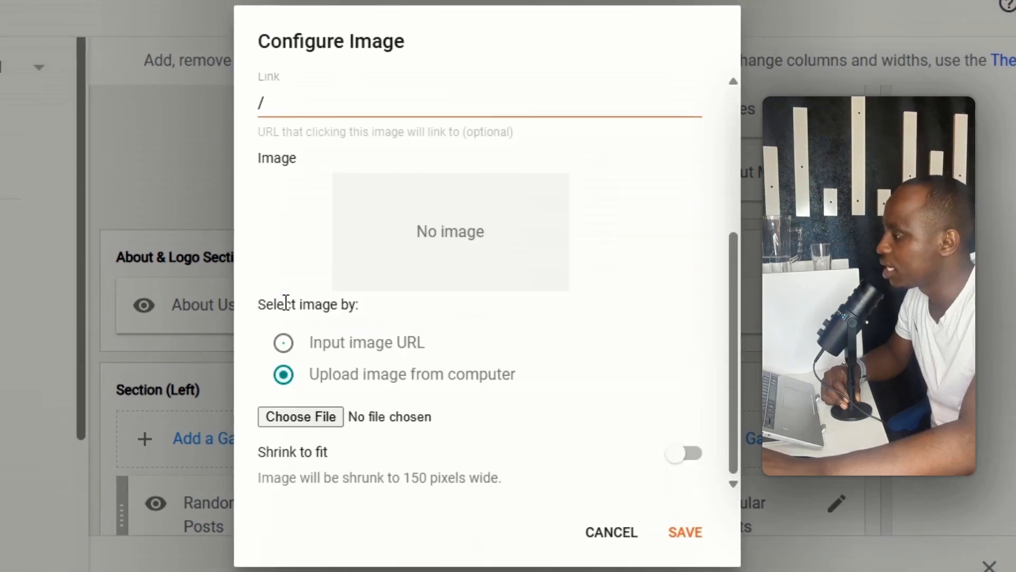
left_click(284, 417)
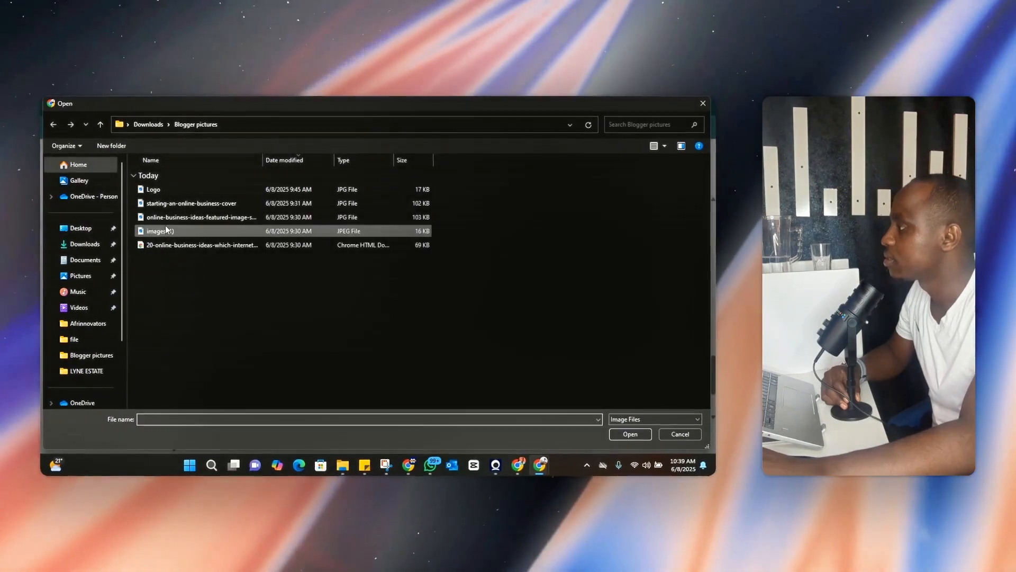
left_click(154, 189)
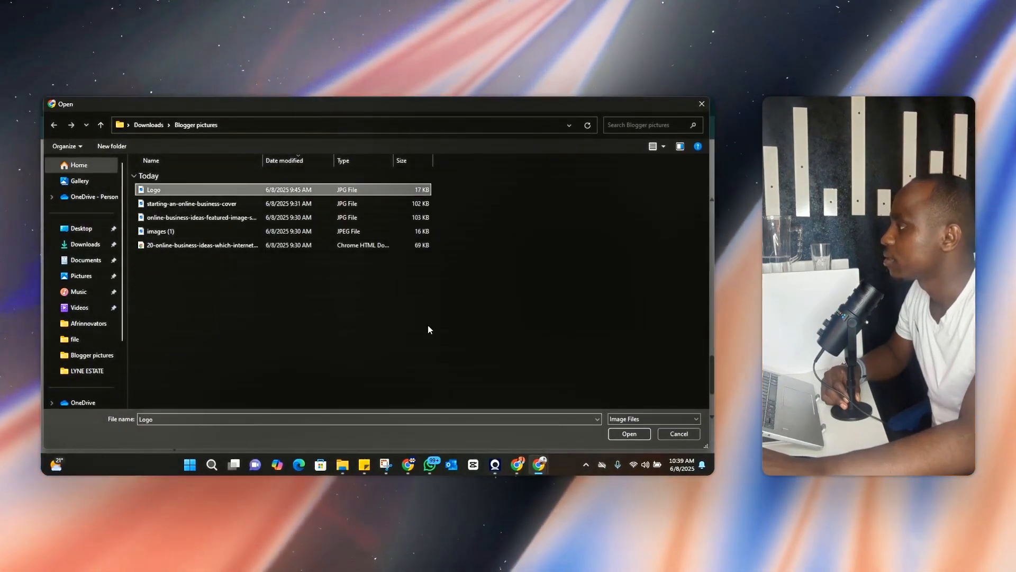
left_click(628, 434)
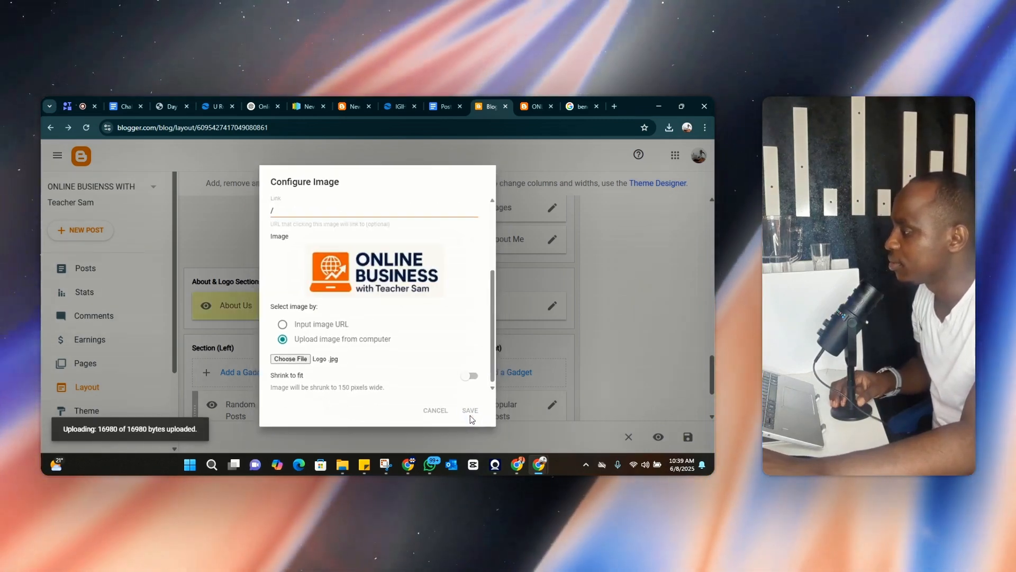
left_click(474, 417)
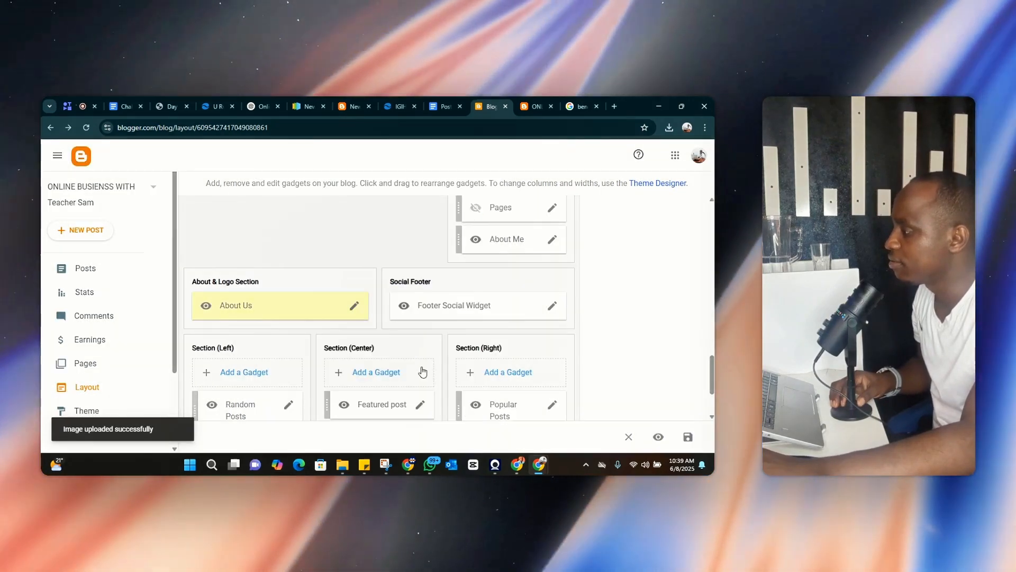
- Reload the live blog and check the footer logo and the placeholder caption beside it
left_click(536, 106)
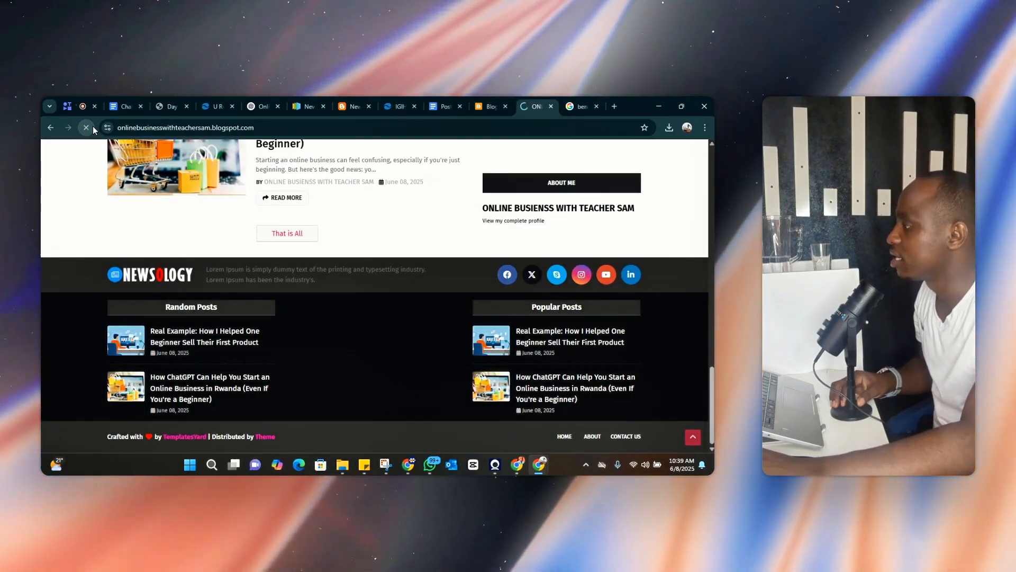
left_click(93, 128)
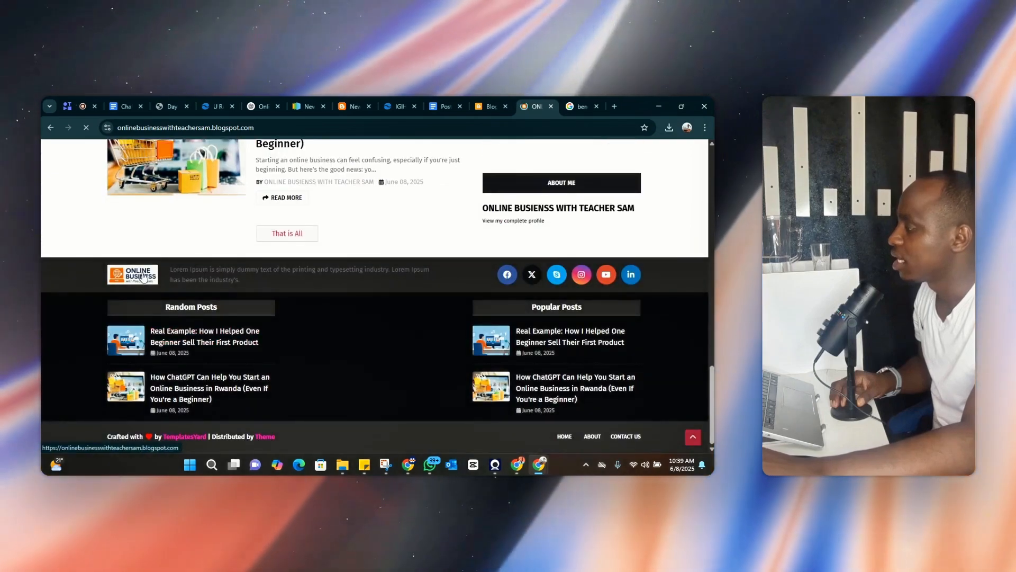
left_click_drag(238, 288, 178, 278)
- Copy the paragraph under the Real Example heading in the Posts Google Docs document
left_click(446, 105)
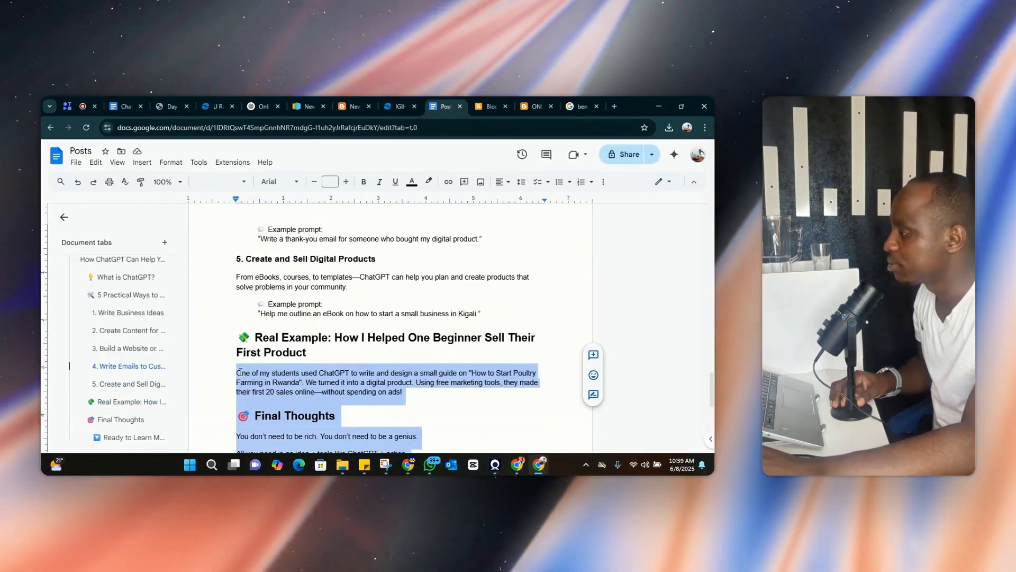
left_click_drag(237, 373, 391, 394)
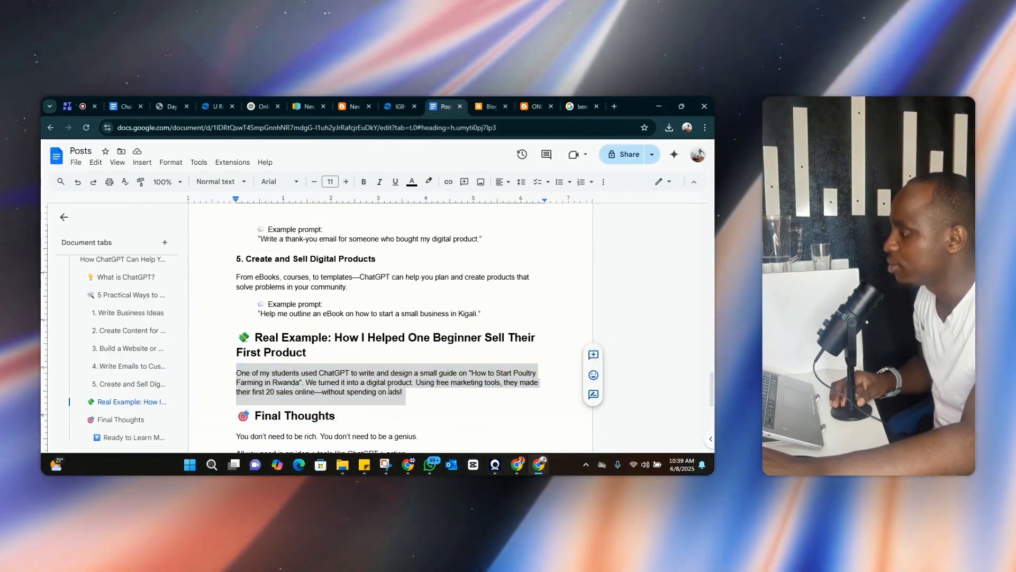
right_click(392, 395)
left_click(428, 217)
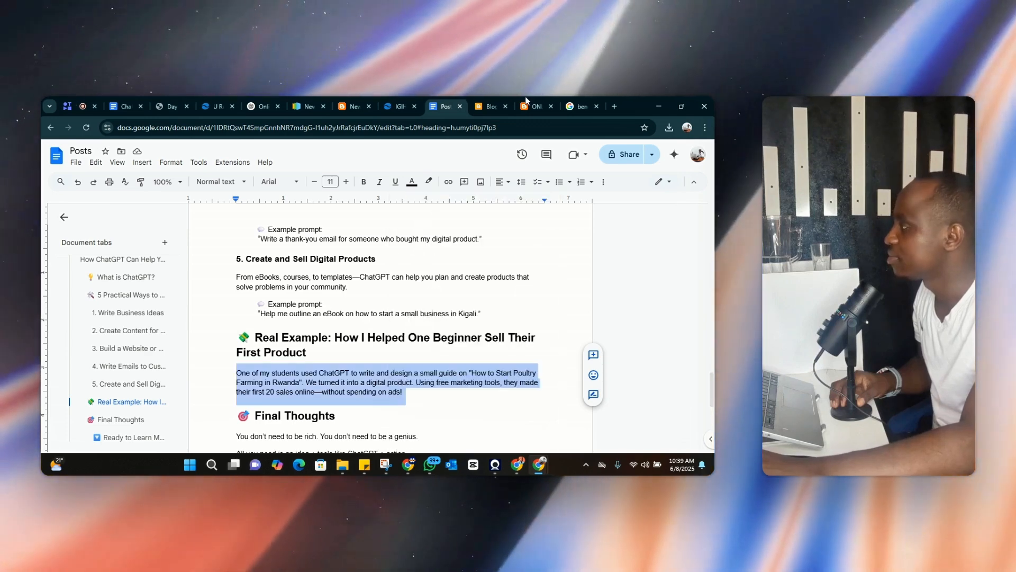
- Replace the About Us gadget's caption in the Blogger layout with the copied Real Example paragraph and save the gadget
left_click(532, 106)
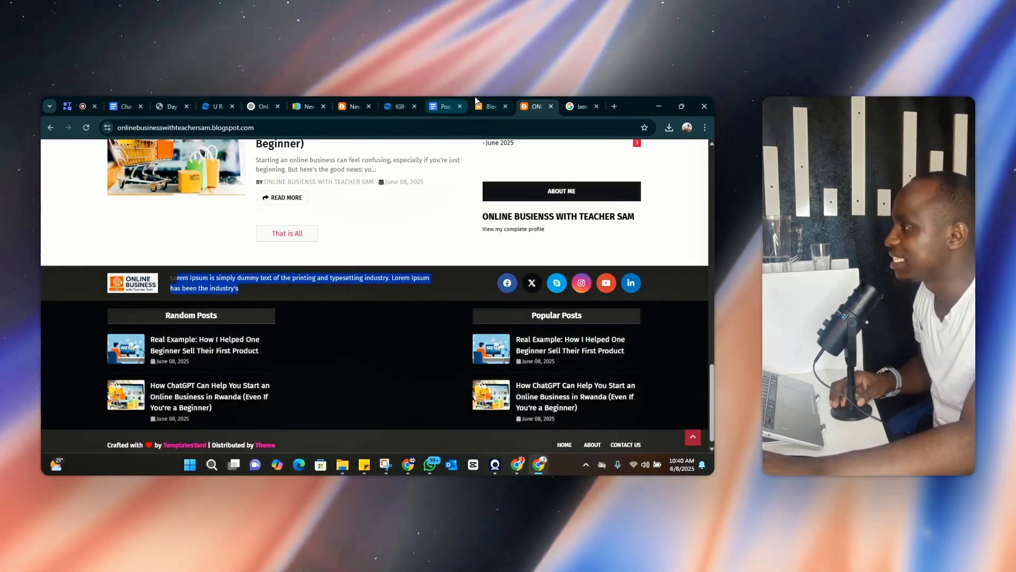
left_click(489, 106)
scroll(273, 360, "down", 2)
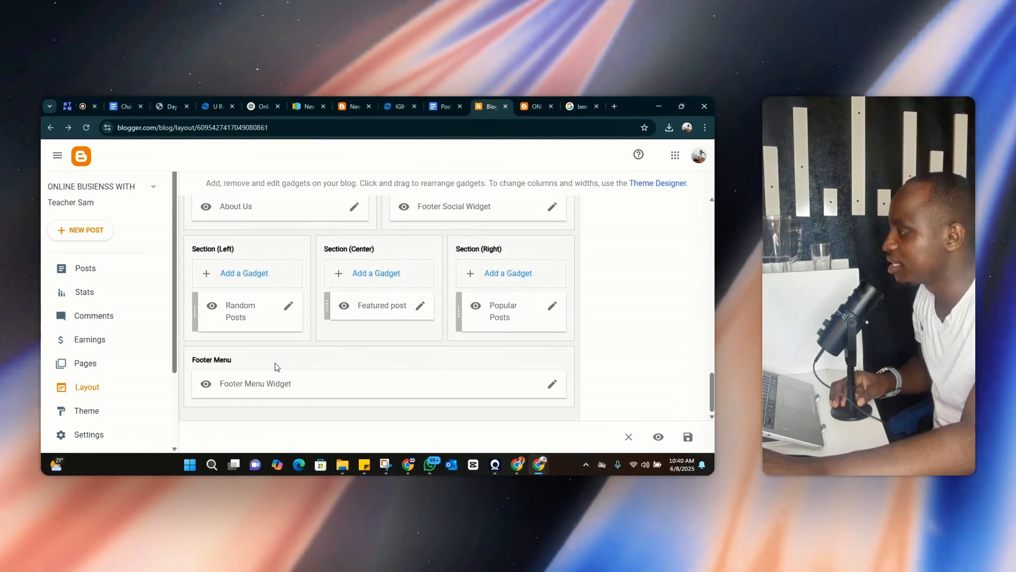
scroll(339, 370, "up", 1)
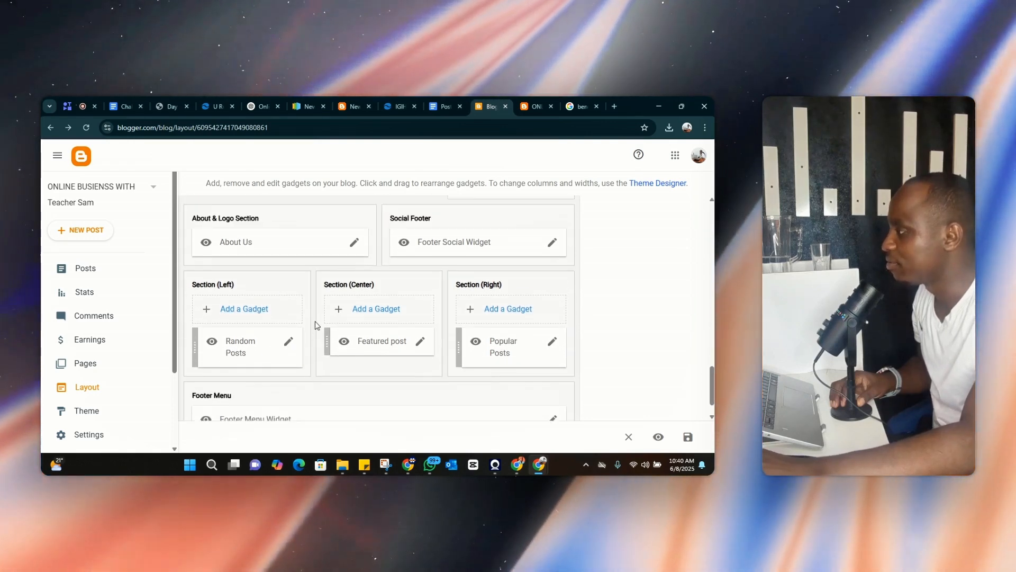
scroll(295, 369, "down", 1)
scroll(280, 385, "up", 3)
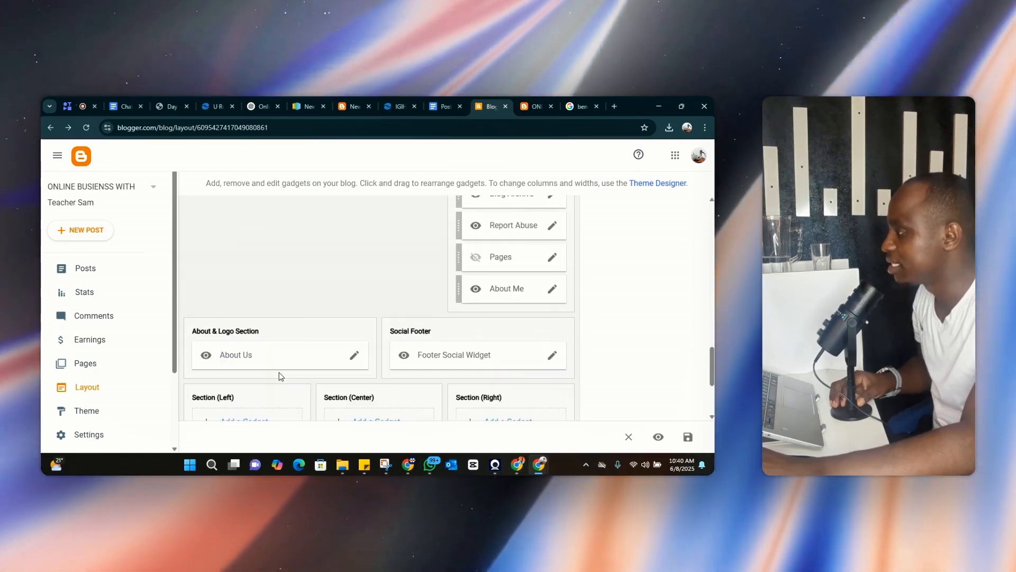
left_click(356, 356)
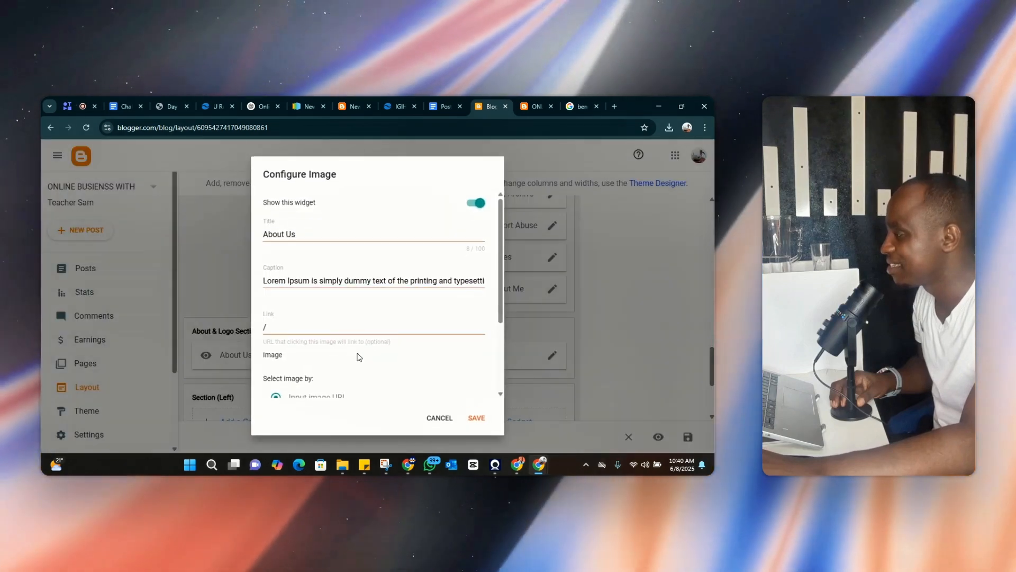
left_click(327, 280)
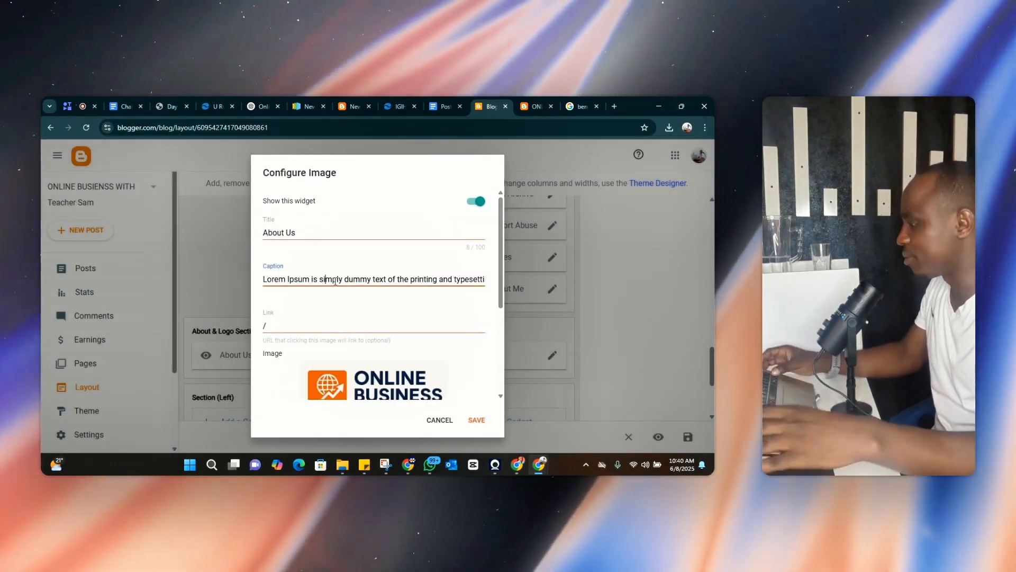
key("ctrl+a")
key("BackSpace")
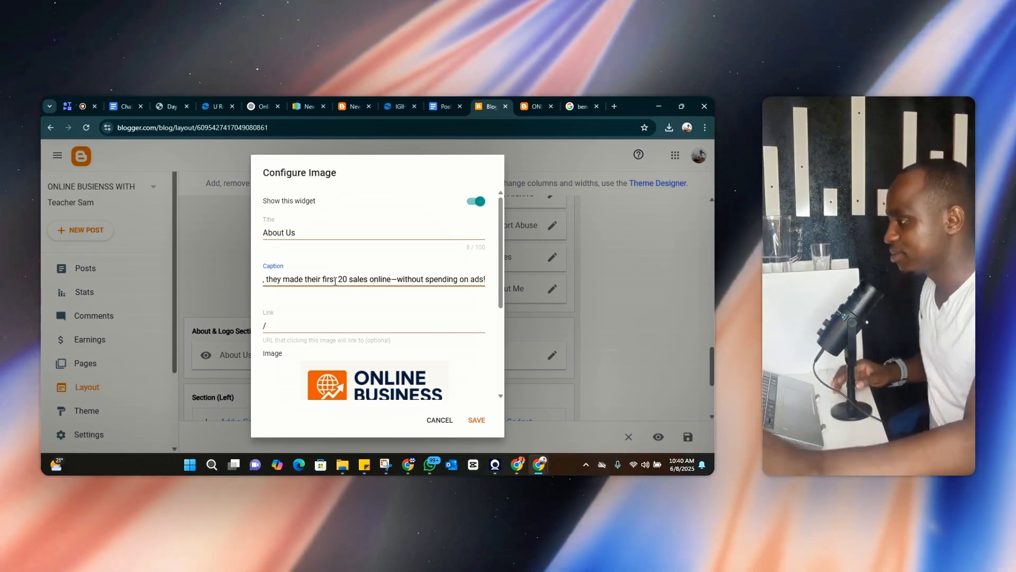
left_click(475, 421)
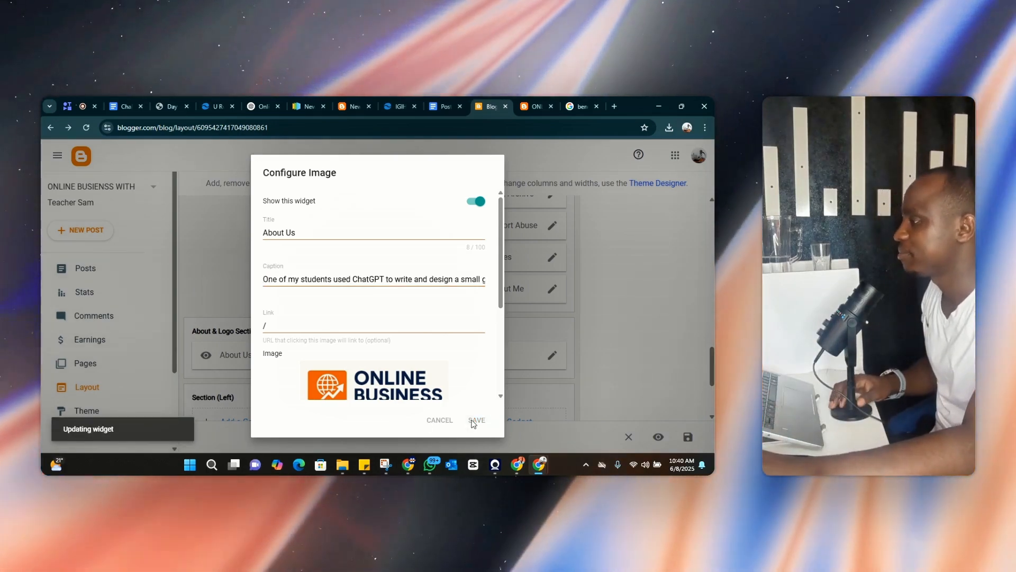
- Review the live blog's home page from the footer up through its header, menu, recent posts and sidebar
scroll(438, 348, "up", 4)
scroll(453, 334, "up", 10)
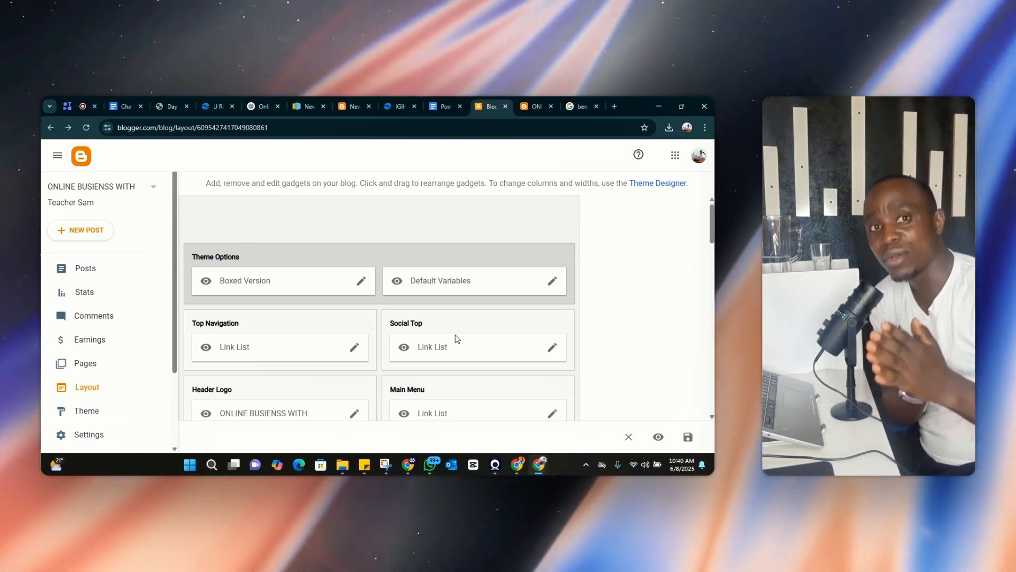
left_click(532, 103)
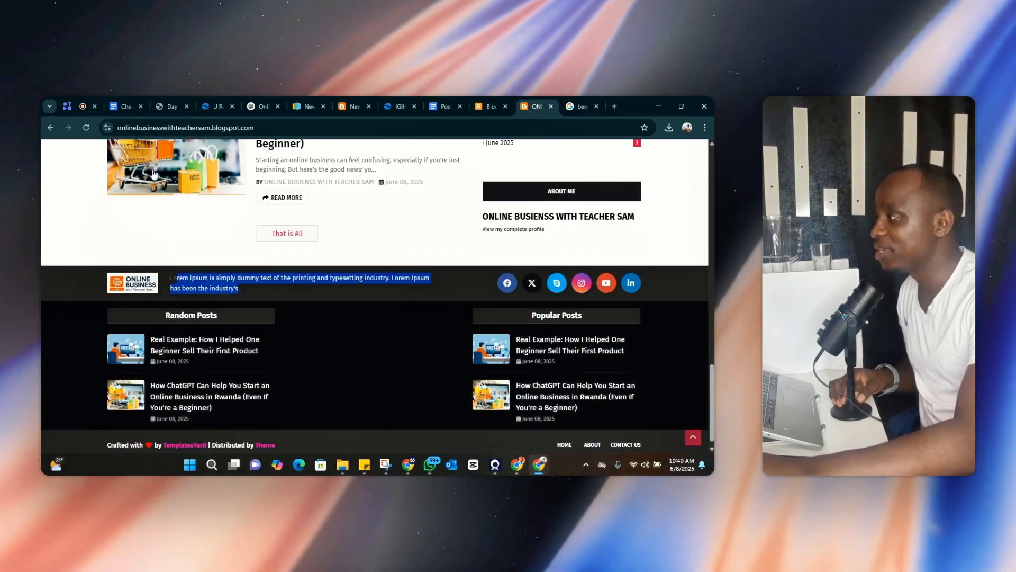
scroll(162, 188, "up", 10)
scroll(162, 189, "up", 2)
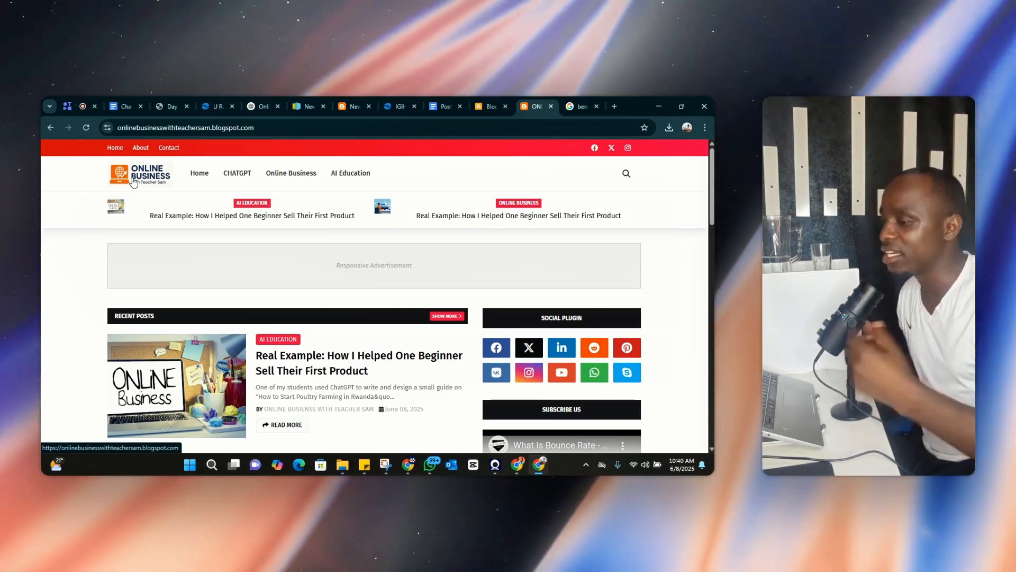
scroll(181, 270, "down", 5)
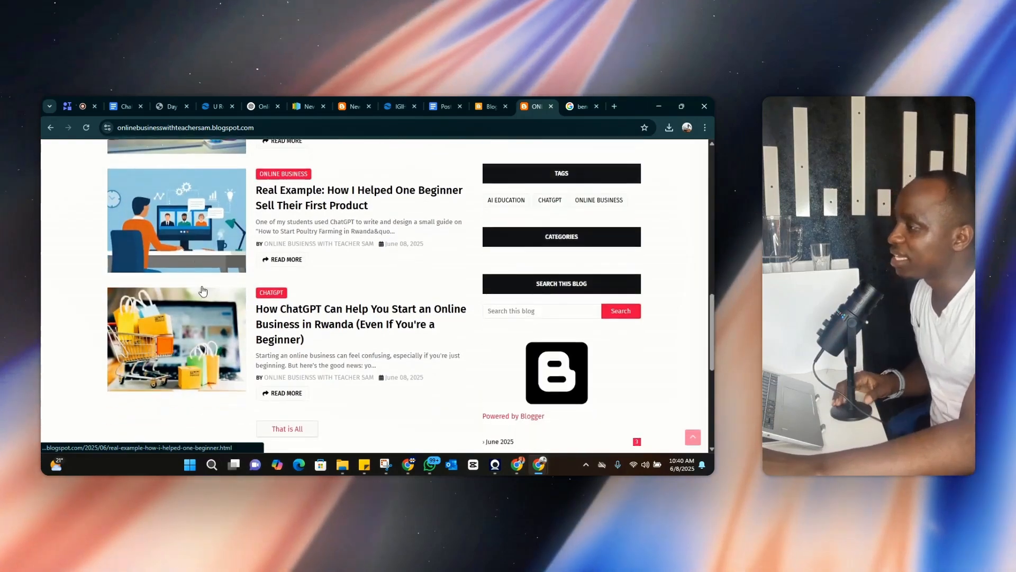
scroll(203, 286, "down", 1)
scroll(209, 270, "up", 10)
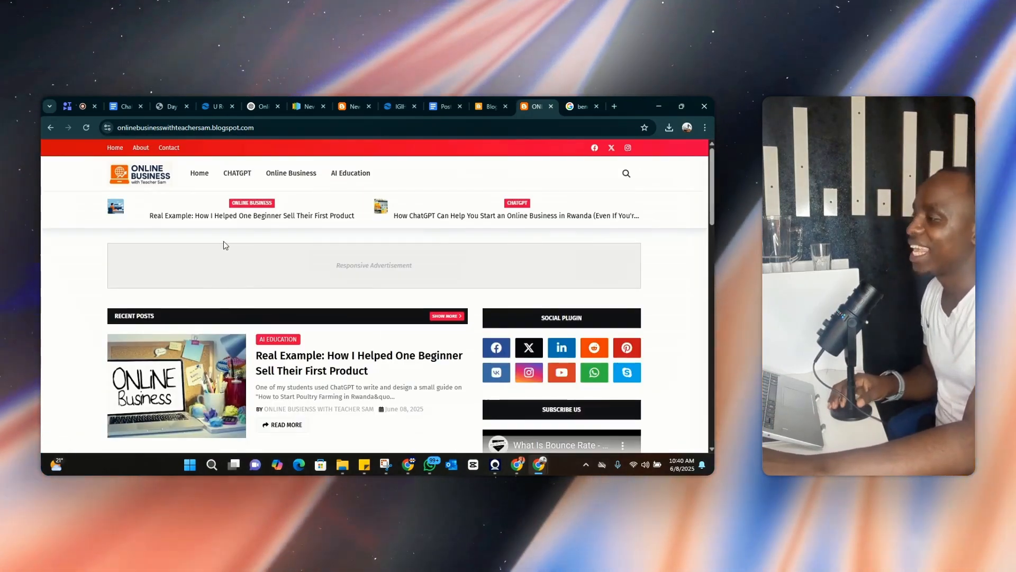